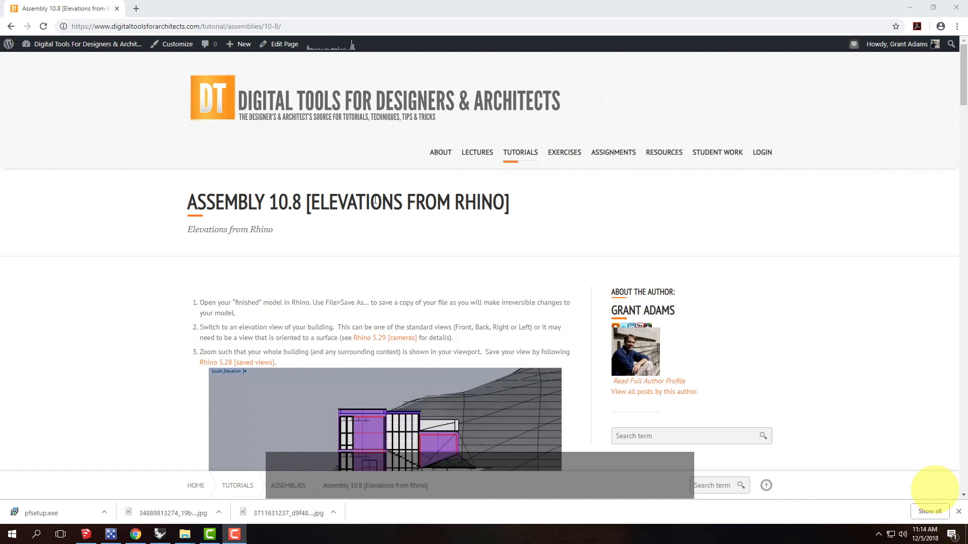
- Review the Assembly 10.8 [Elevations from Rhino] tutorial page, from saving an elevation view through the Illustrator export and artboard instructions
scroll(375, 200, "down", 1)
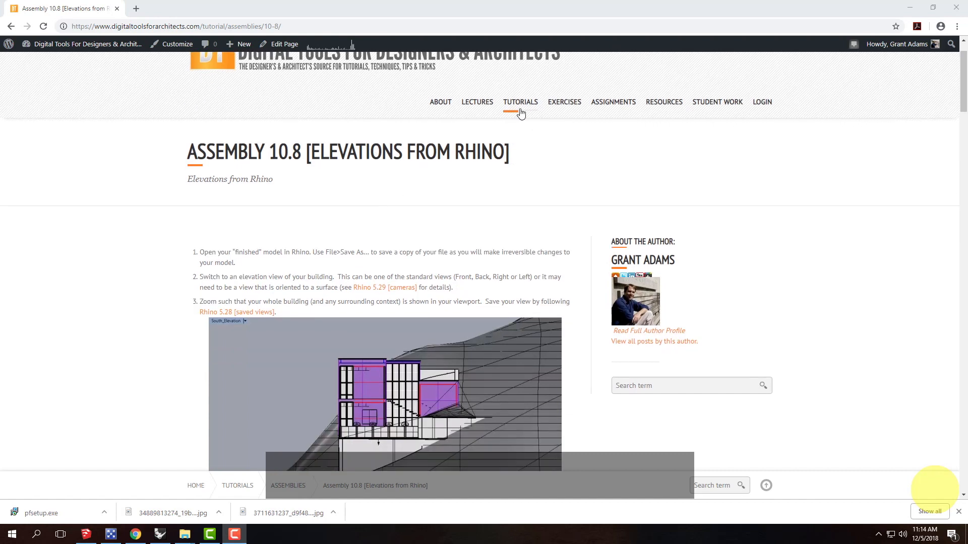
mouse_move(521, 105)
mouse_move(535, 325)
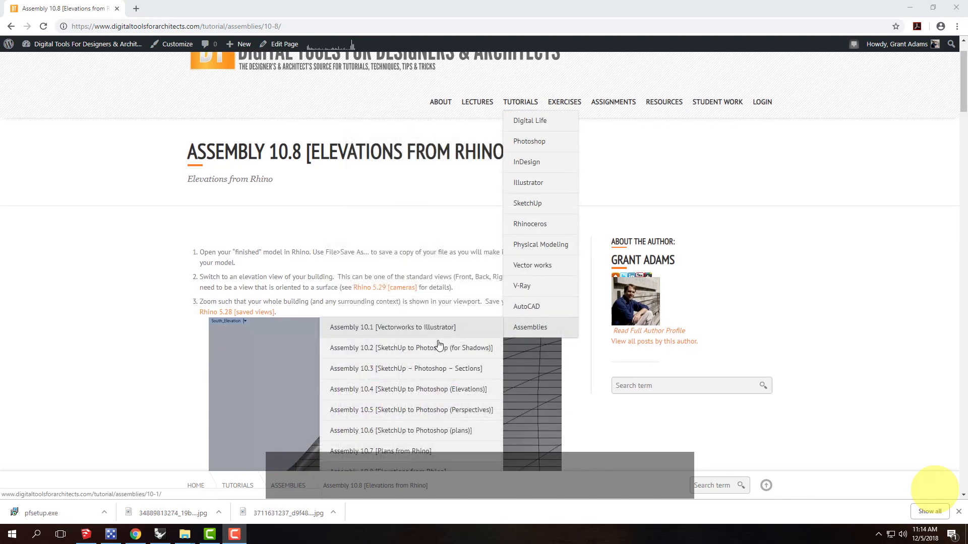
scroll(439, 375, "down", 1)
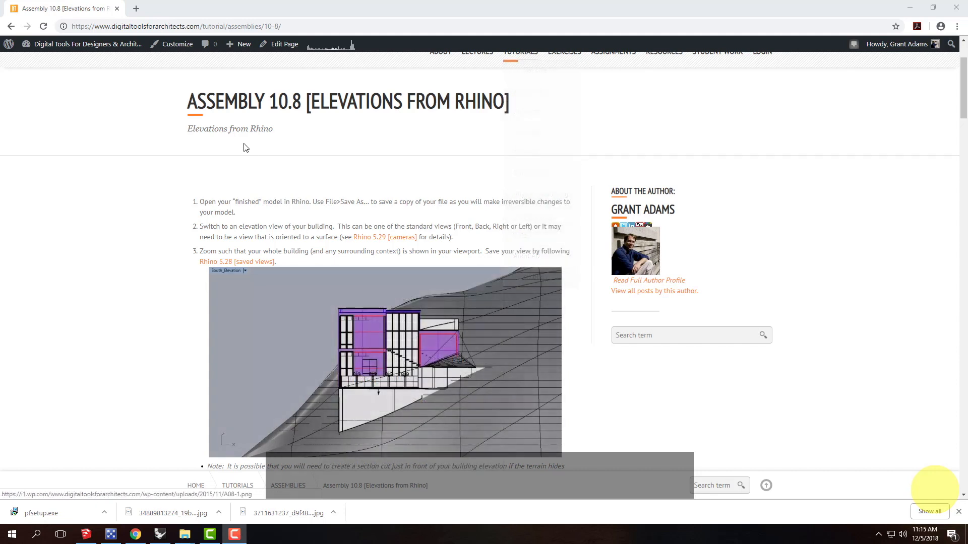
left_click(450, 191)
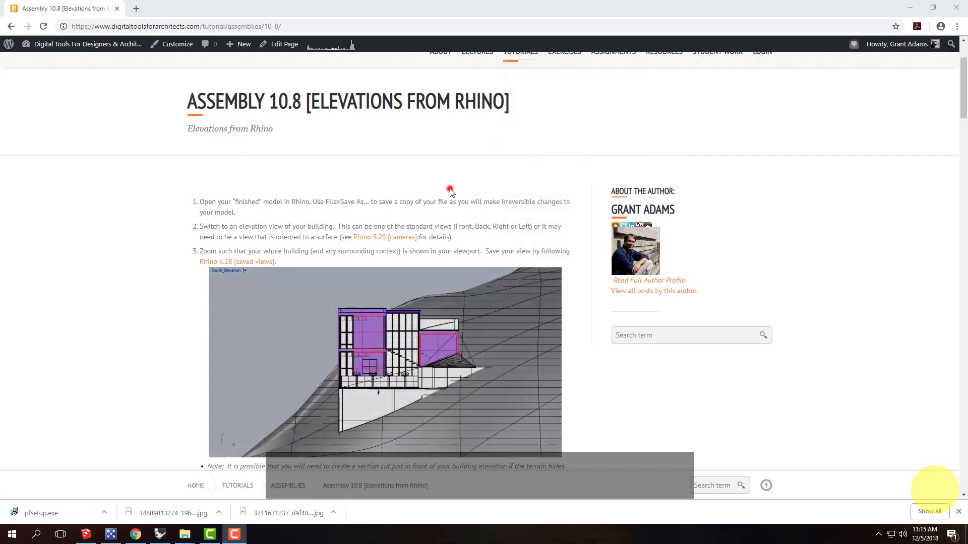
scroll(484, 192, "down", 1)
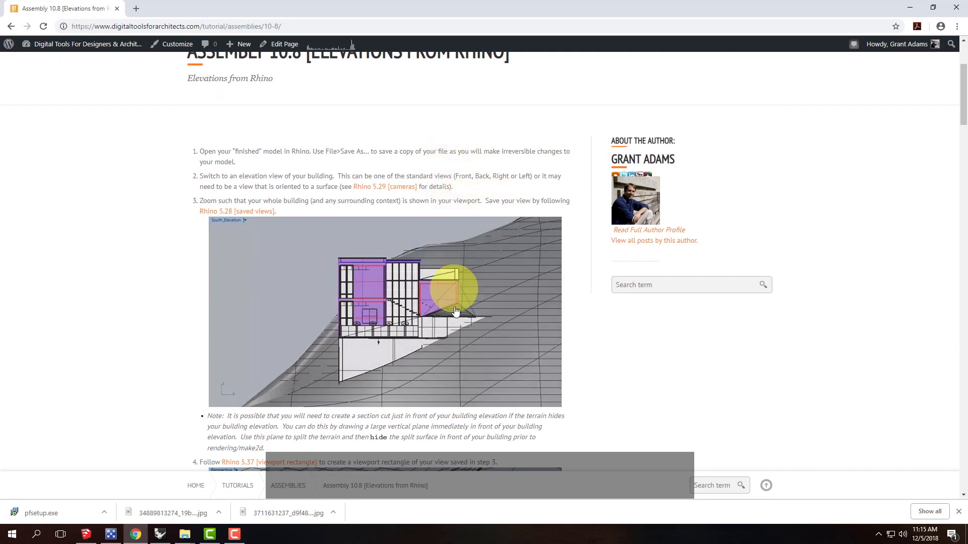
scroll(446, 415, "down", 1)
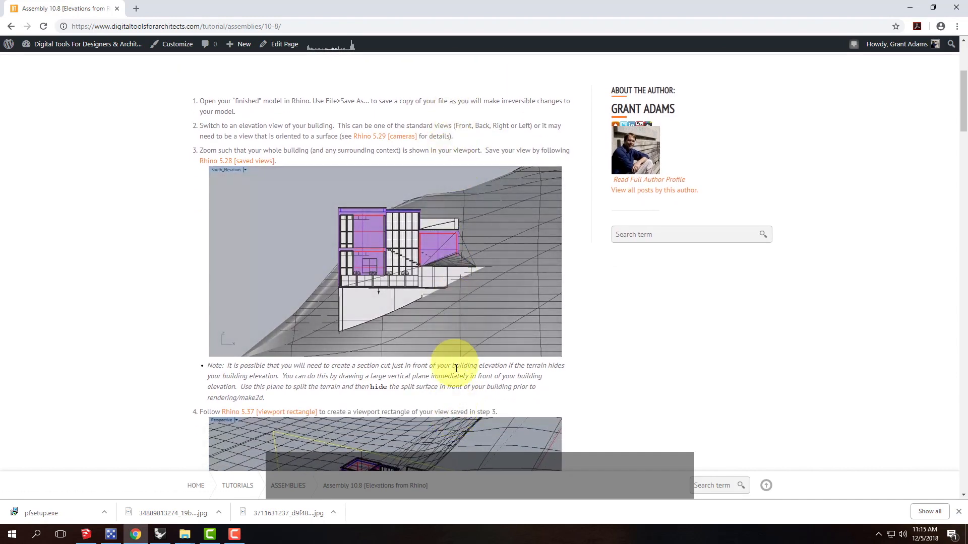
scroll(460, 352, "down", 6)
scroll(465, 276, "down", 18)
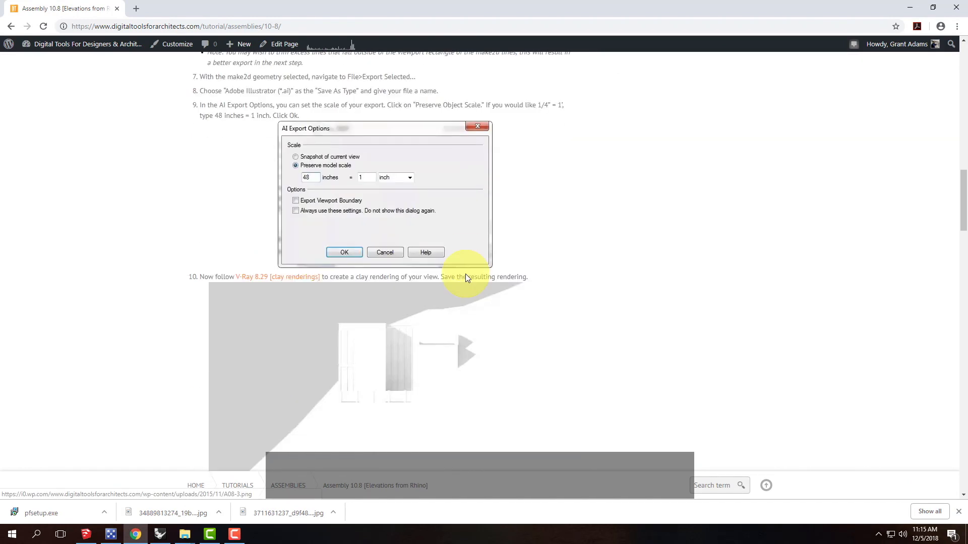
scroll(465, 273, "down", 4)
scroll(464, 274, "up", 20)
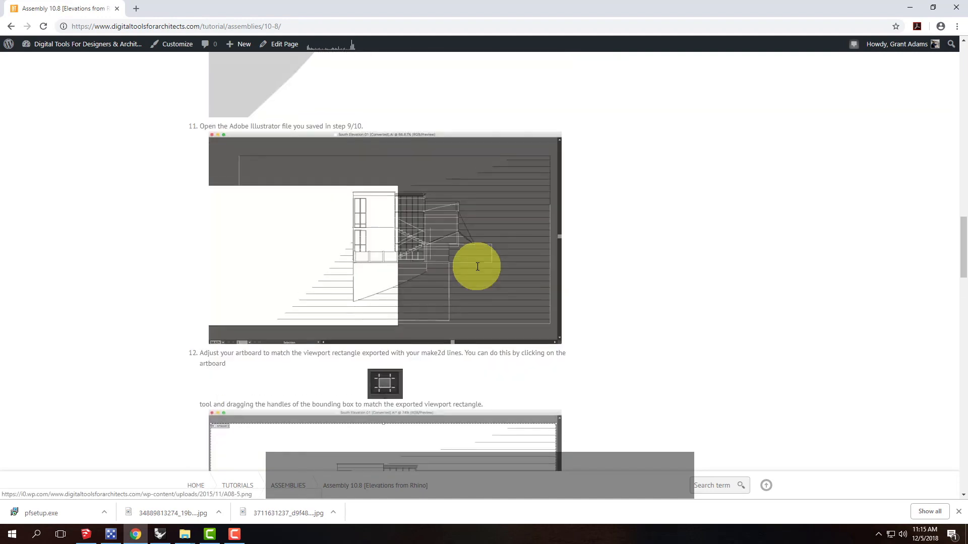
scroll(477, 271, "up", 10)
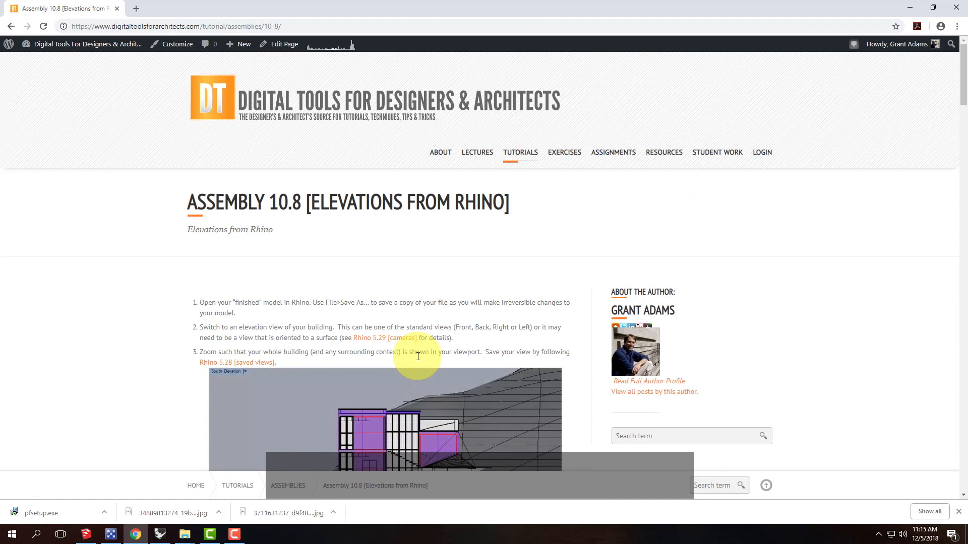
- Switch to the MasterSiteF2018 model in Rhinoceros and view the whole building on its hillside
left_click(907, 12)
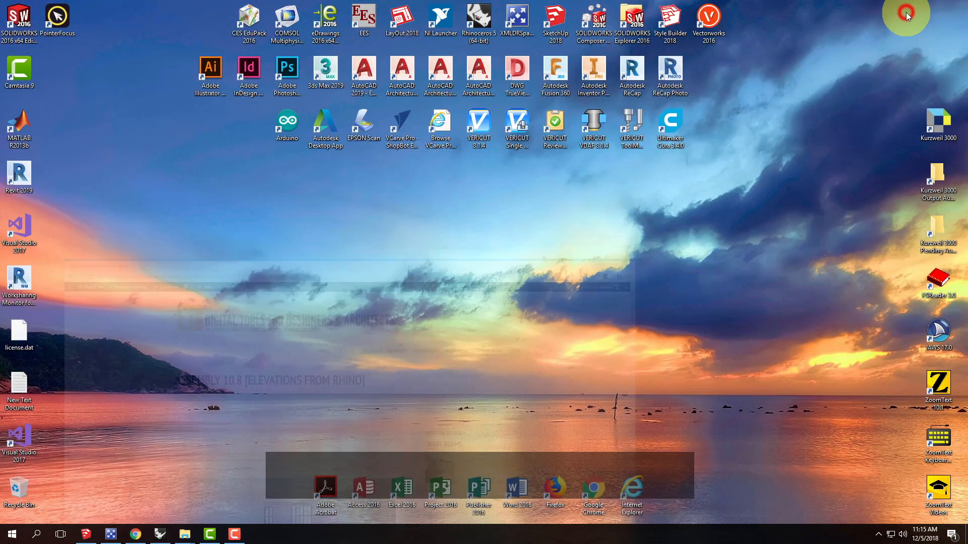
left_click(163, 536)
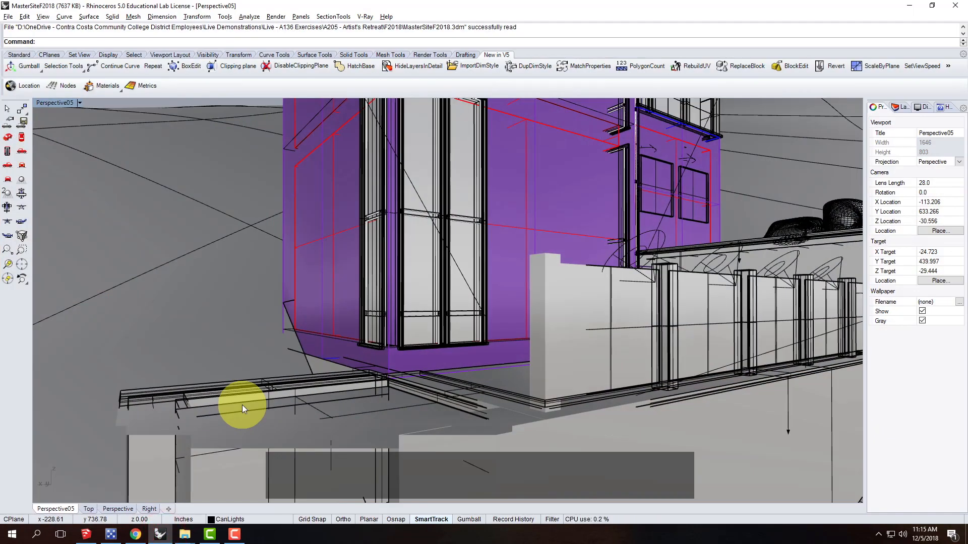
scroll(235, 334, "down", 8)
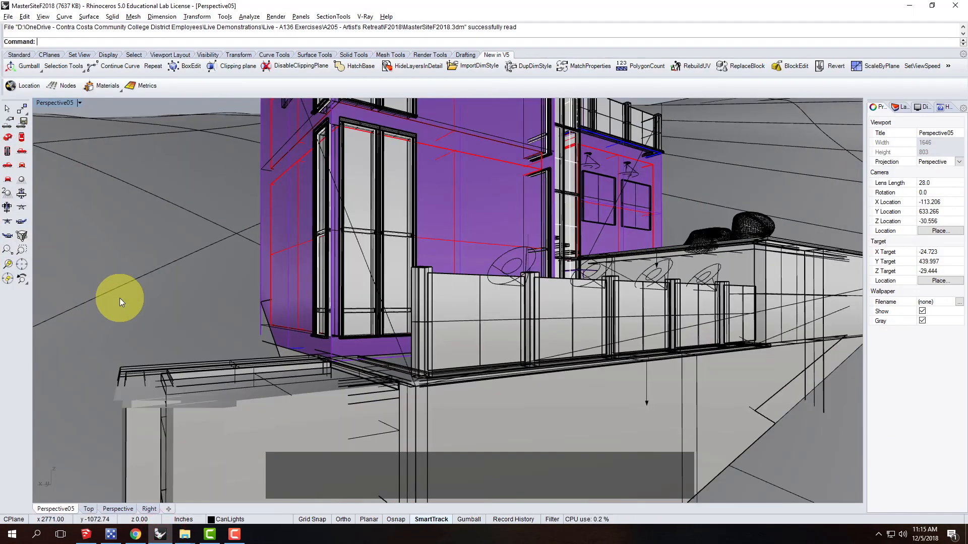
right_click_drag(303, 249, 324, 265)
scroll(343, 263, "up", 7)
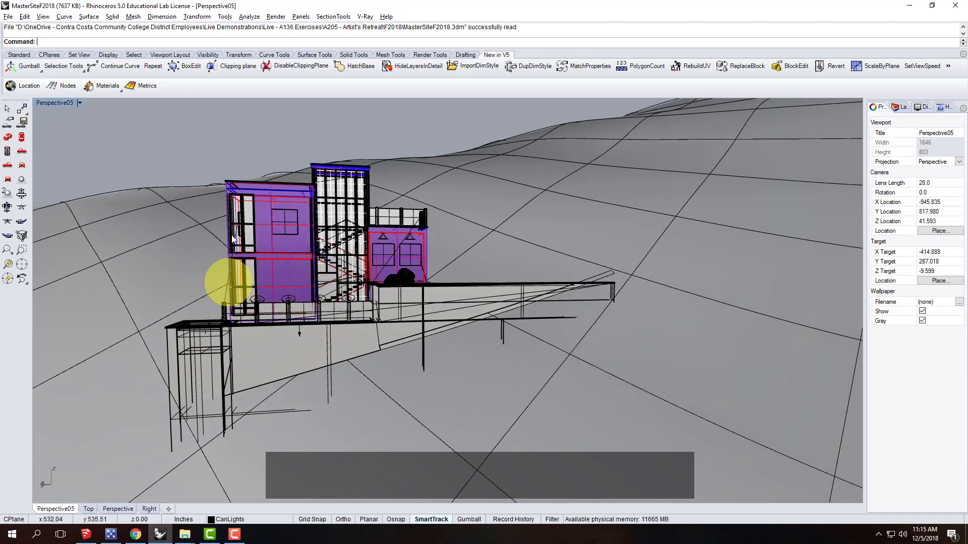
right_click_drag(168, 318, 212, 272)
scroll(335, 280, "down", 6)
scroll(456, 272, "up", 4)
right_click_drag(519, 291, 507, 294)
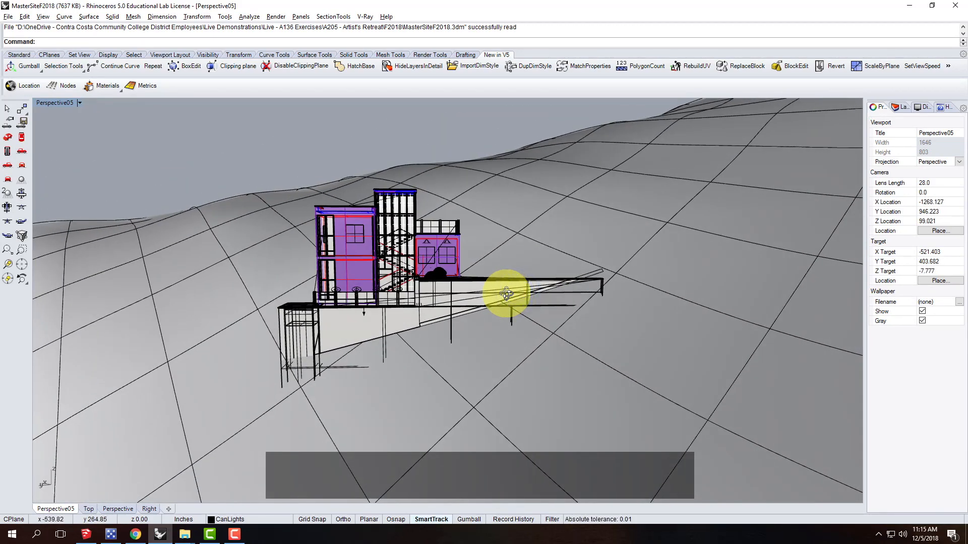
- Set the Perspective05 viewport to the standard Front view
left_click(80, 103)
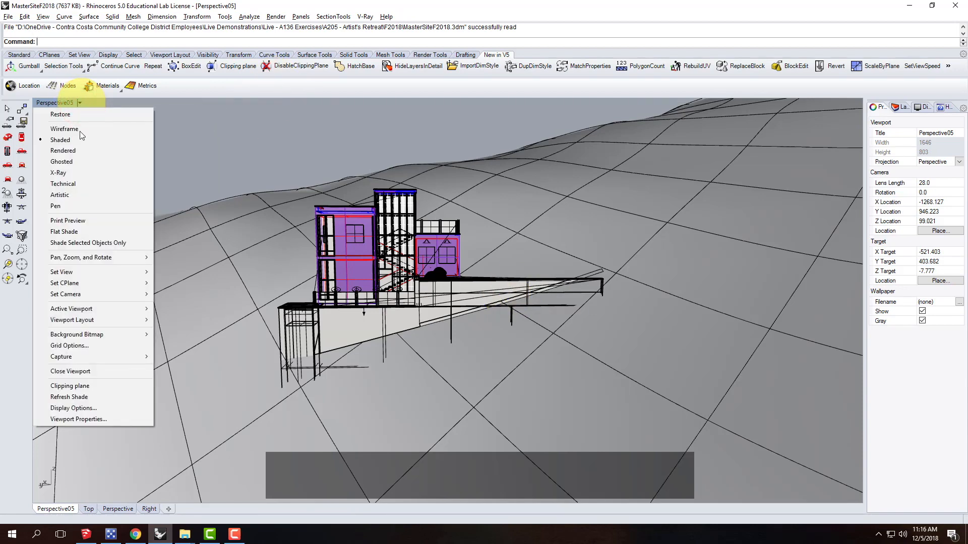
mouse_move(101, 272)
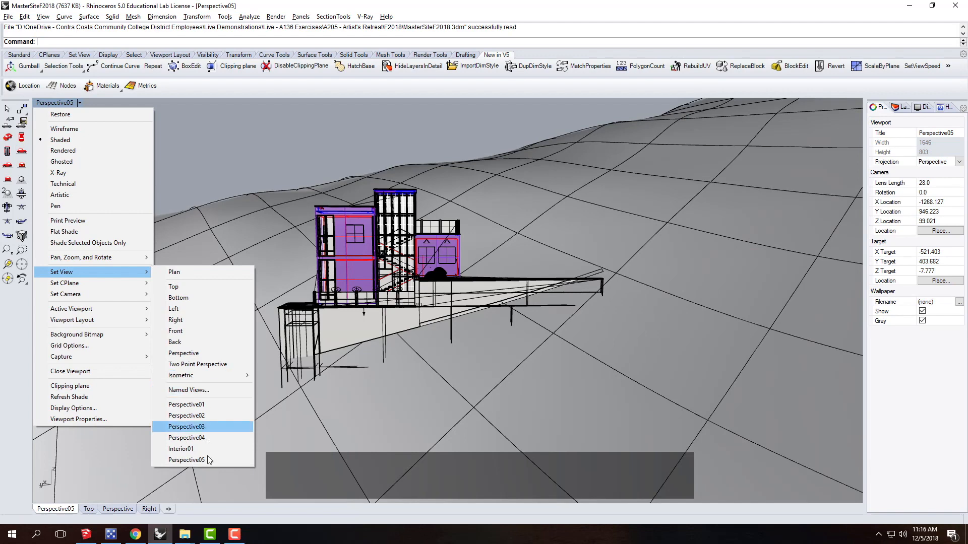
left_click(199, 331)
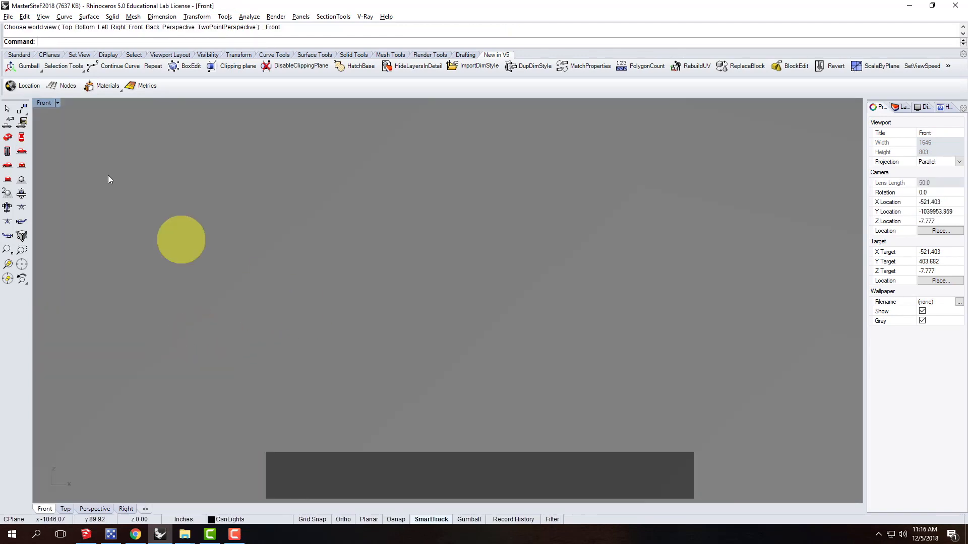
scroll(344, 337, "down", 20)
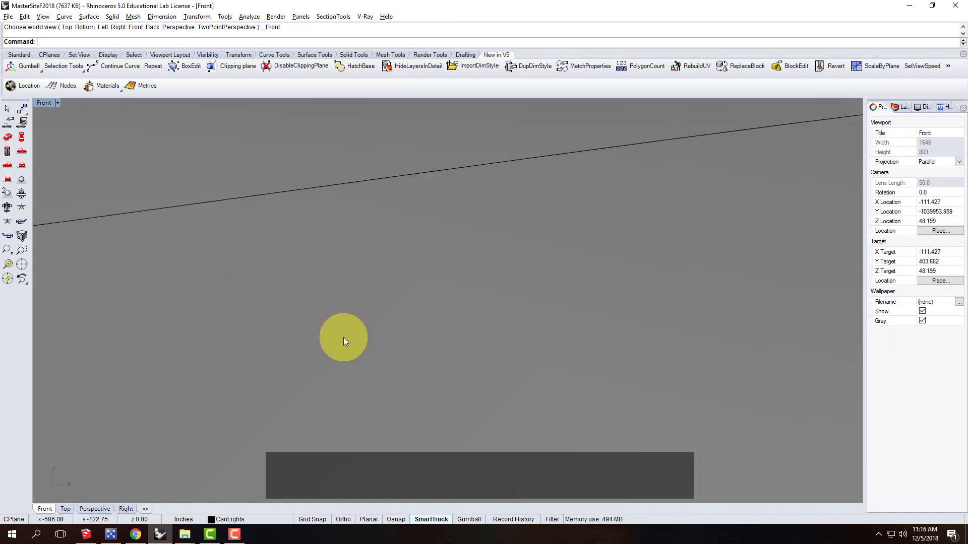
scroll(353, 333, "down", 5)
mouse_move(353, 291)
right_mouse_down()
mouse_move(371, 380)
mouse_move(401, 298)
right_mouse_up()
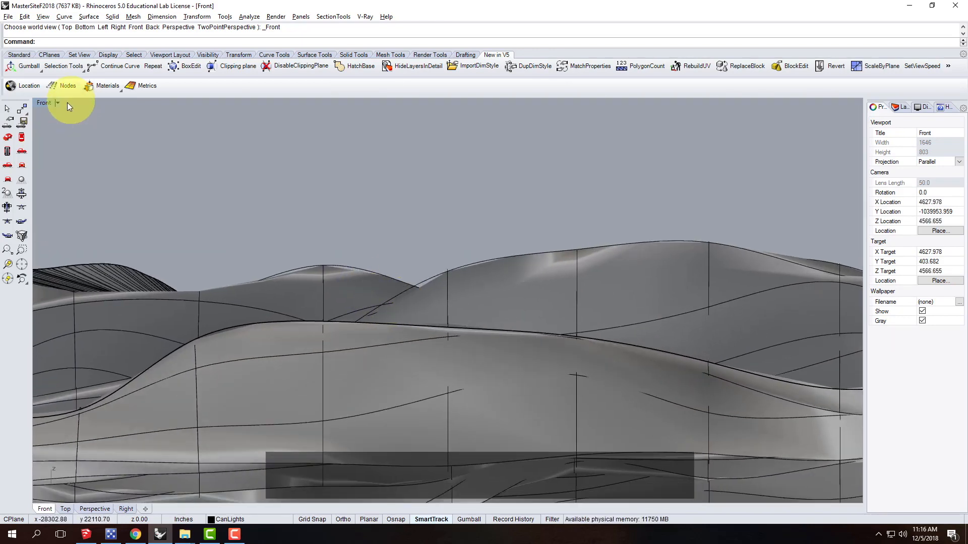
- Set the Front viewport's display mode to Wireframe, window-select the building, zoom to the selection and deselect it
left_click(48, 102)
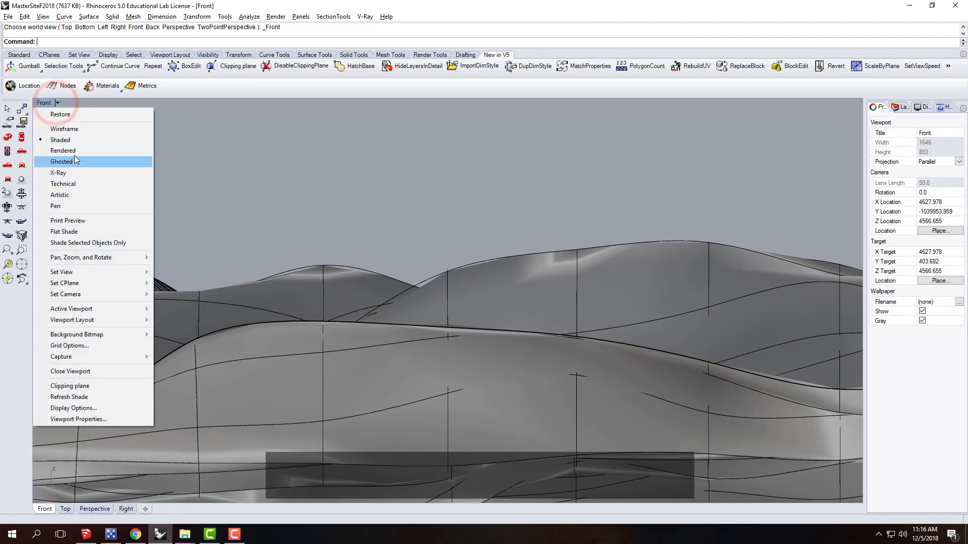
left_click(74, 130)
left_click_drag(348, 210, 435, 400)
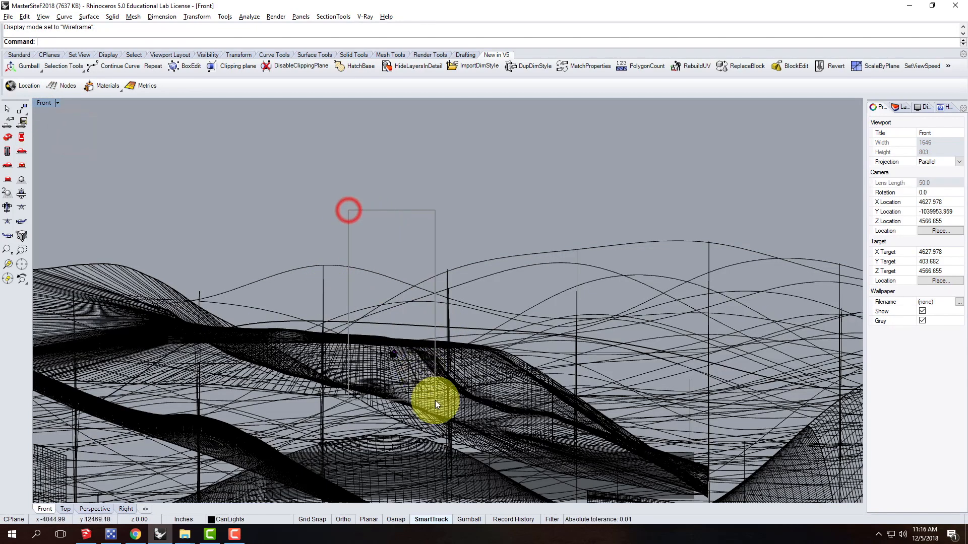
type("z")
key("Return")
type("s")
key("Return")
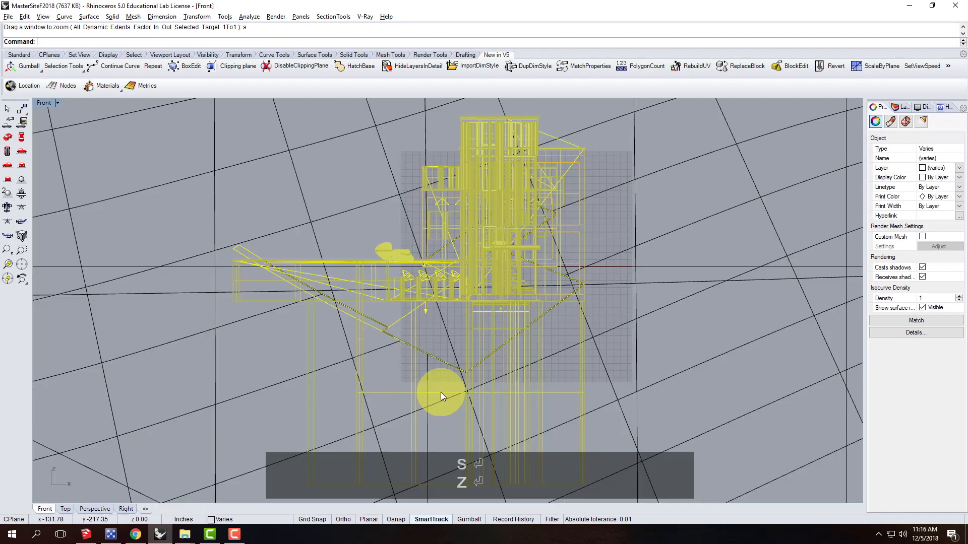
scroll(379, 294, "down", 4)
key("Escape")
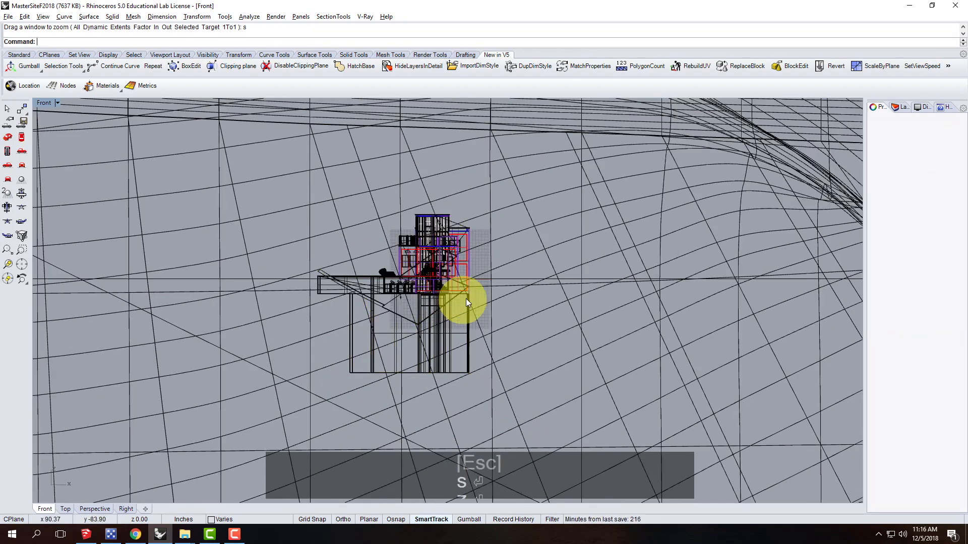
scroll(468, 292, "up", 3)
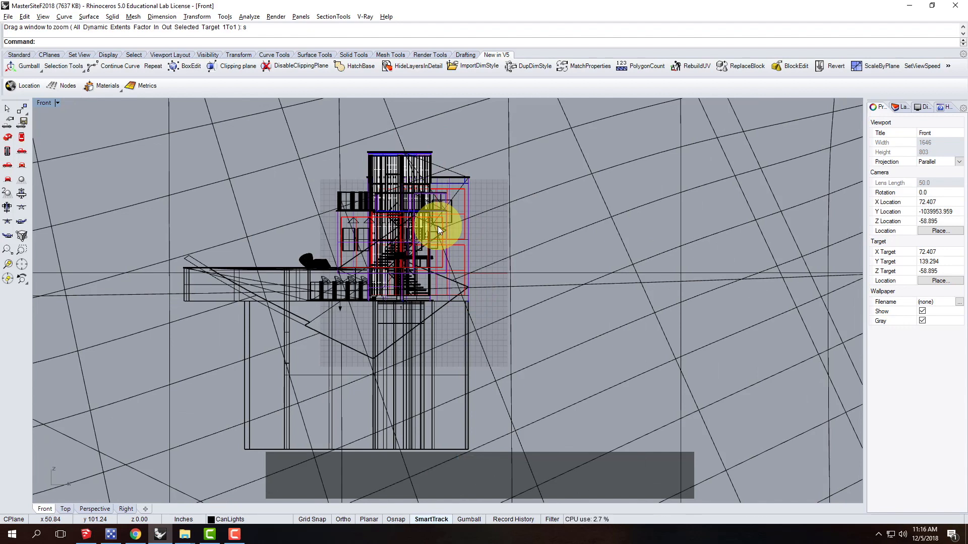
- Set the viewport to the standard Perspective view and frame the building closely within the terrain
left_click(57, 102)
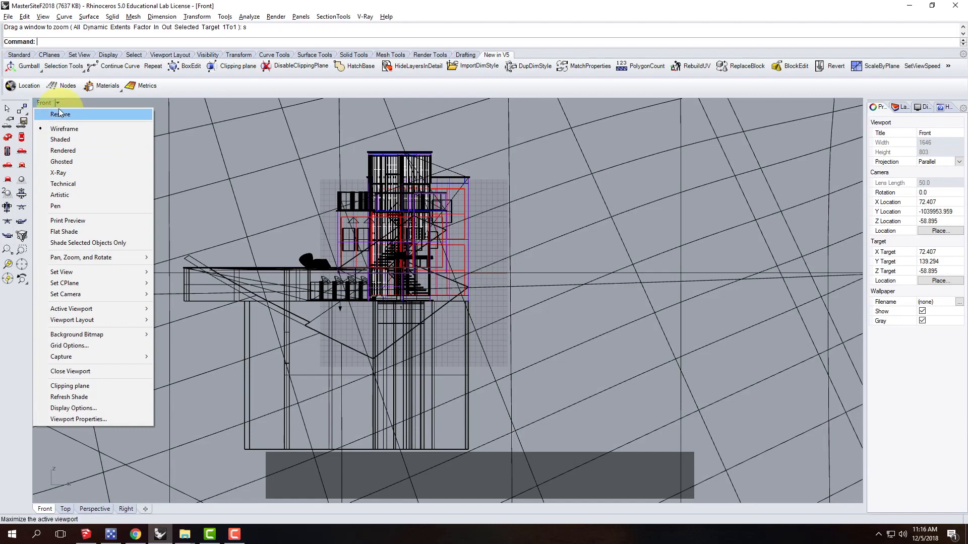
mouse_move(83, 273)
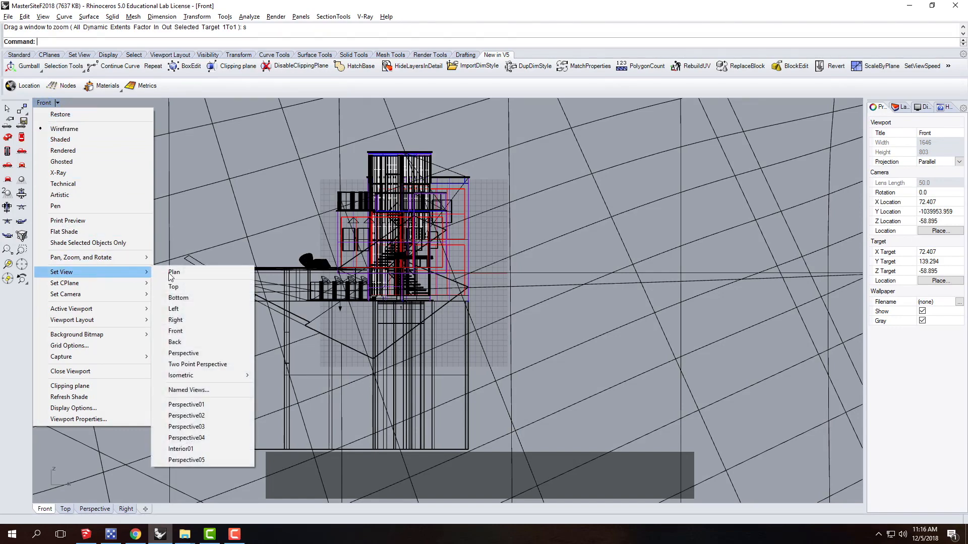
left_click(196, 355)
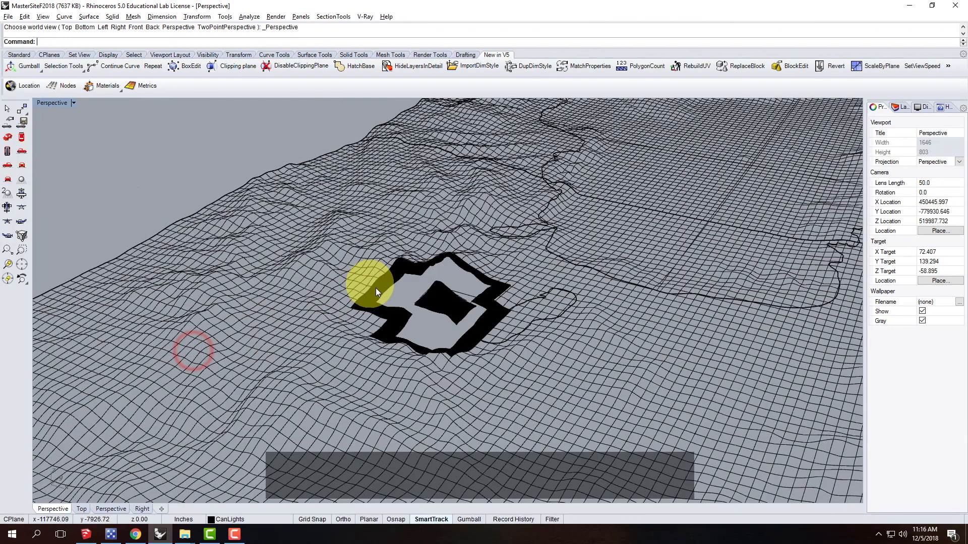
scroll(458, 297, "up", 10)
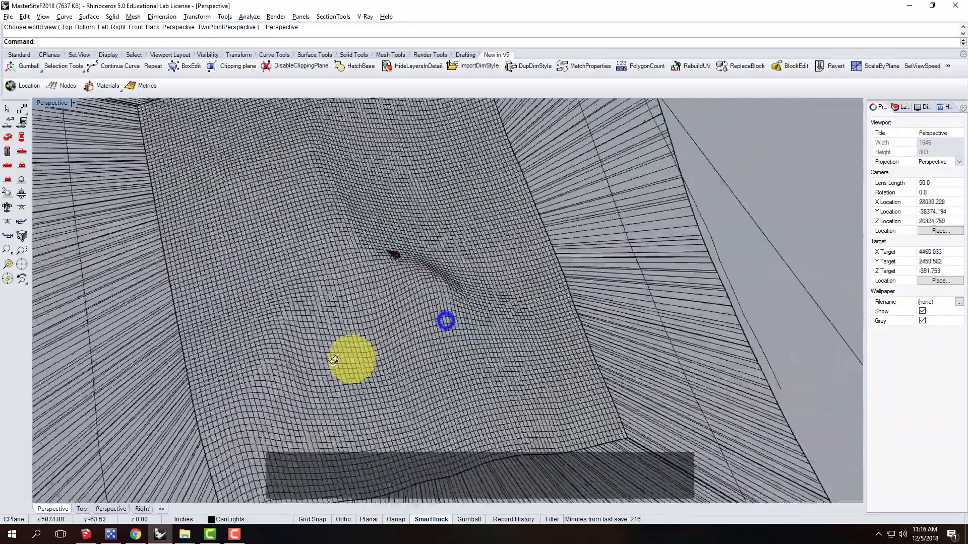
right_click_drag(334, 359, 458, 292)
scroll(579, 314, "up", 15)
right_click_drag(614, 353, 482, 276)
scroll(483, 279, "down", 5)
scroll(528, 355, "up", 9)
right_click_drag(487, 362, 530, 347)
scroll(474, 312, "up", 5)
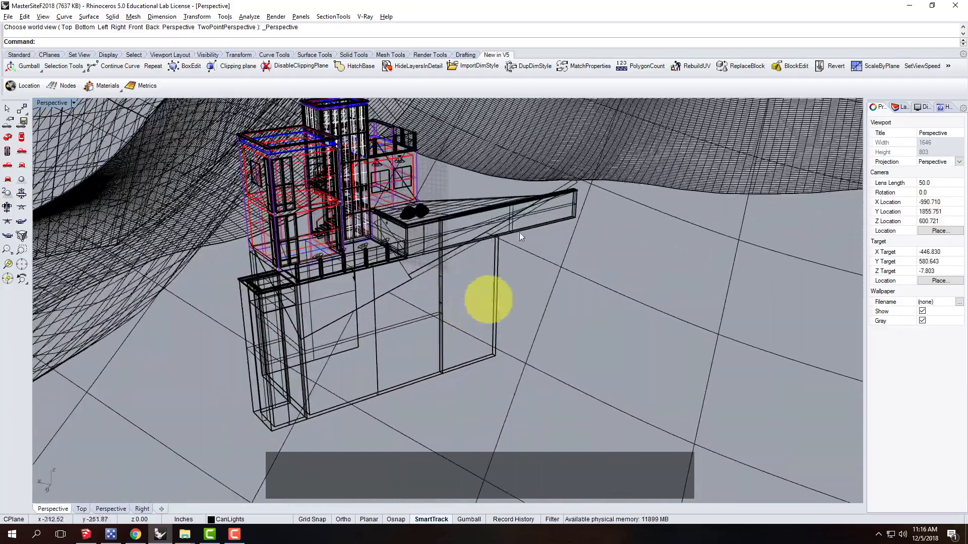
- Set the Perspective viewport's display mode to Shaded and frame the building's long facade and deck
left_click(75, 103)
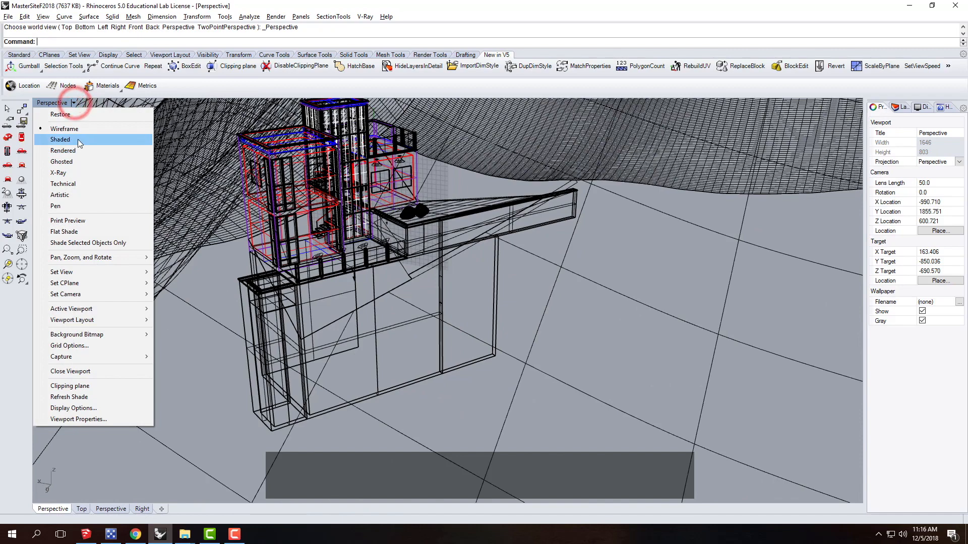
left_click(77, 138)
scroll(481, 332, "up", 3)
scroll(498, 335, "down", 8)
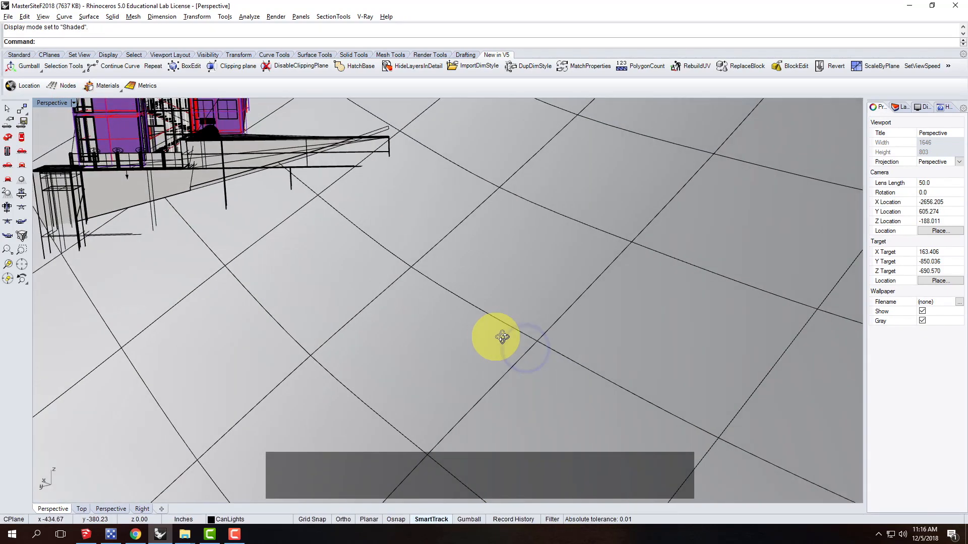
scroll(310, 247, "up", 4)
scroll(346, 171, "down", 4)
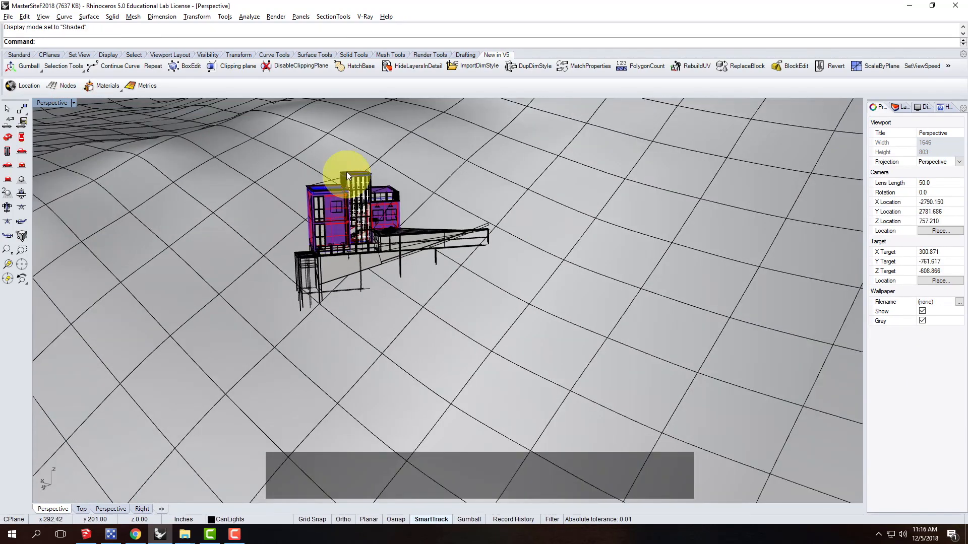
scroll(346, 171, "up", 3)
- Try to orient the camera to one of the block instance surfaces on the purple facade
left_click(73, 102)
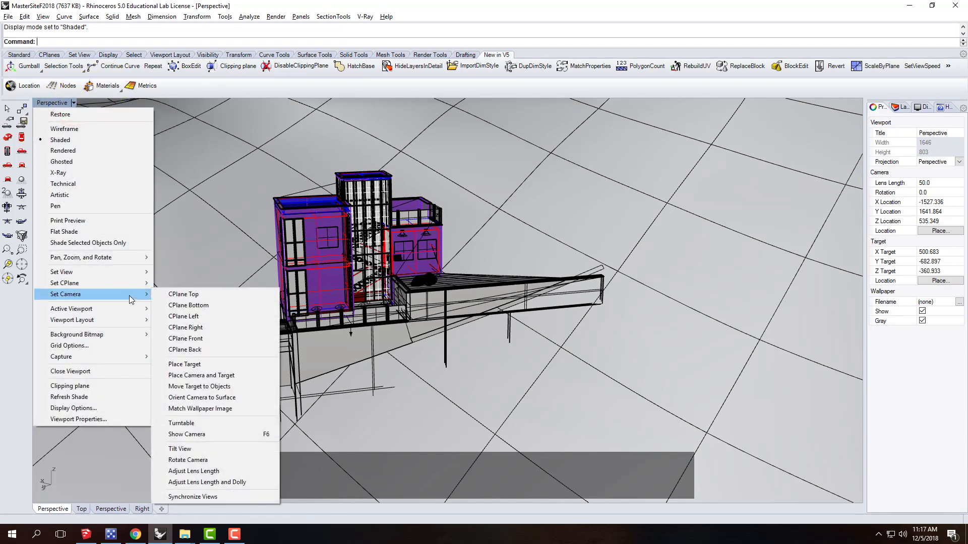
mouse_move(126, 294)
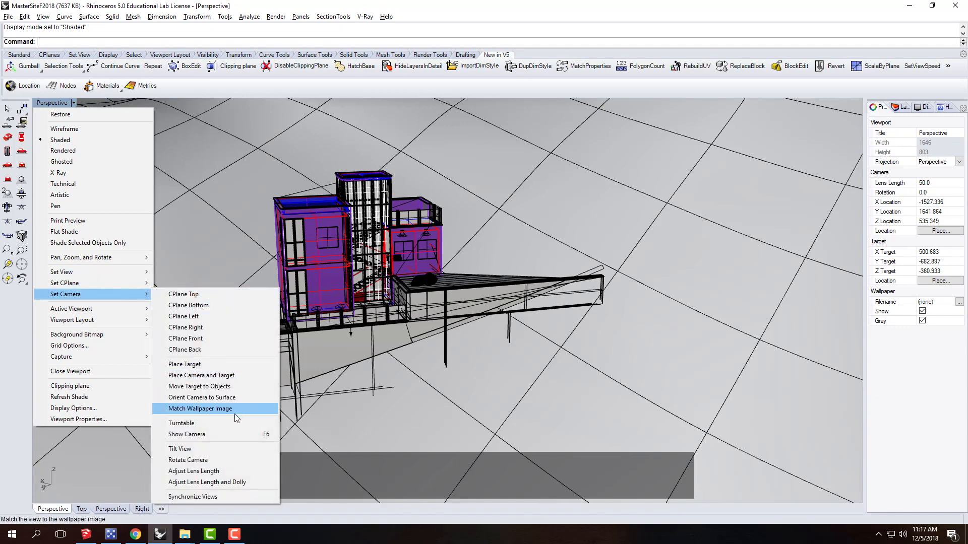
left_click(197, 400)
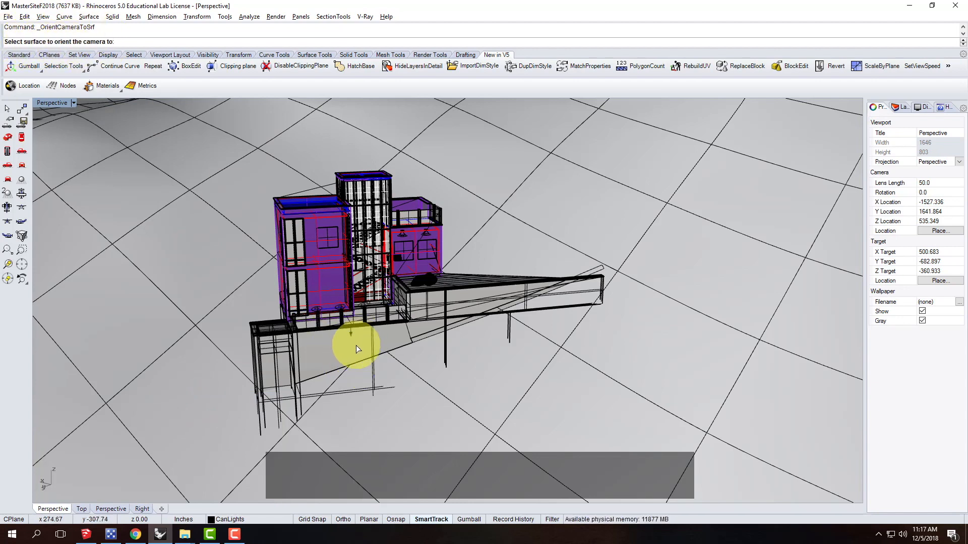
left_click(338, 289)
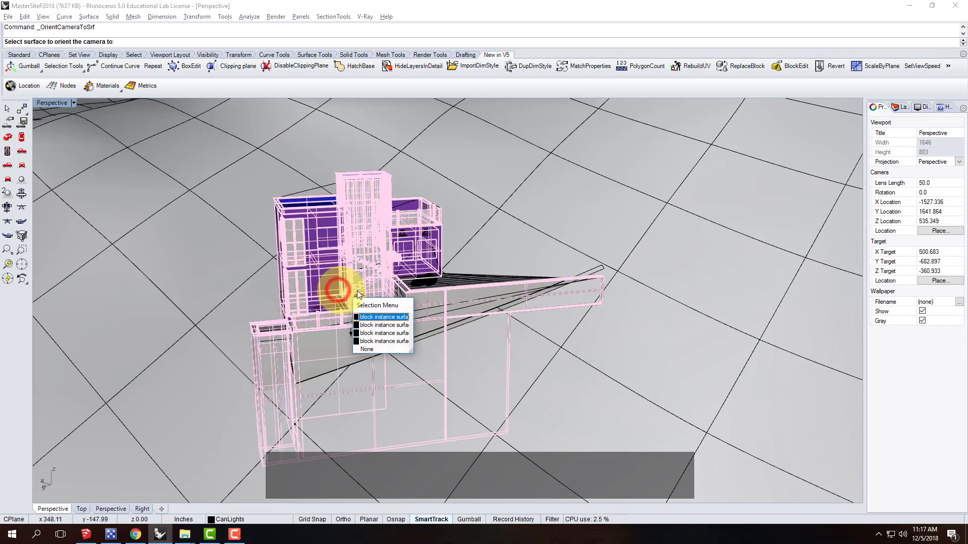
left_click(374, 319)
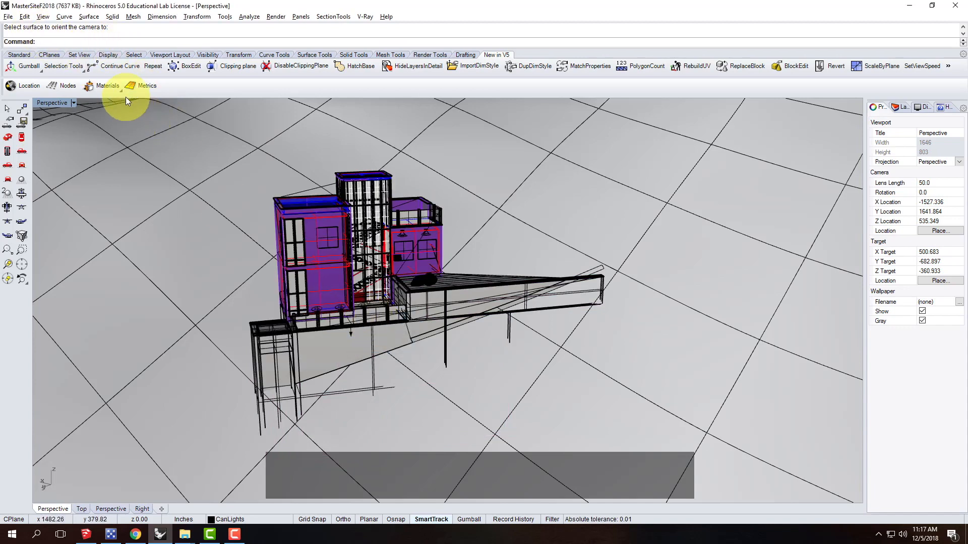
key("Escape")
key("Escape")
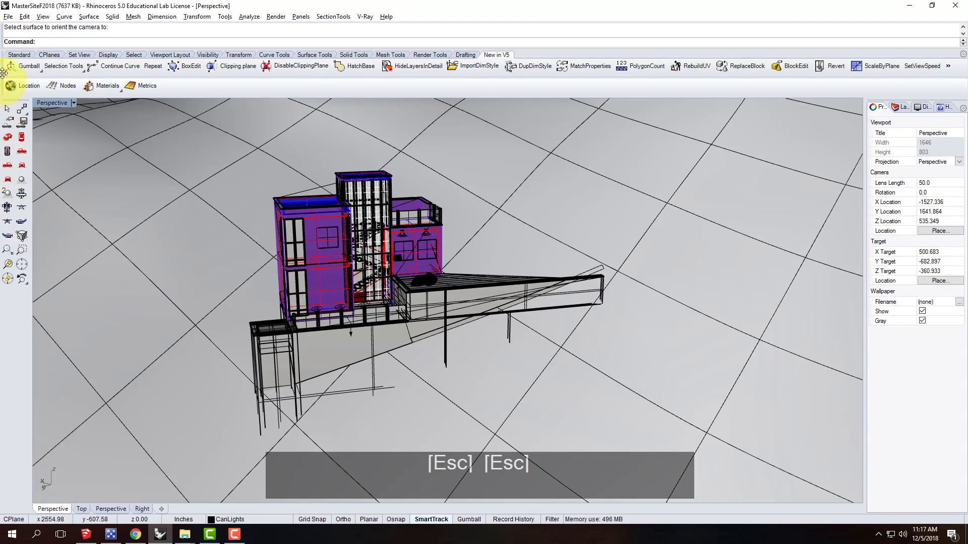
- Start a vertical plane surface near the deck railing and turn on the End object snap
left_click(16, 55)
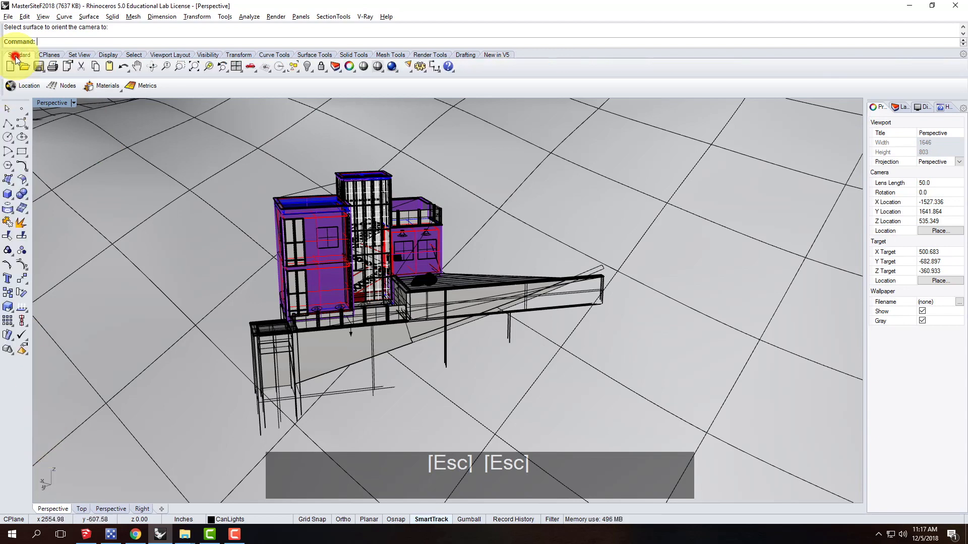
left_click(7, 179)
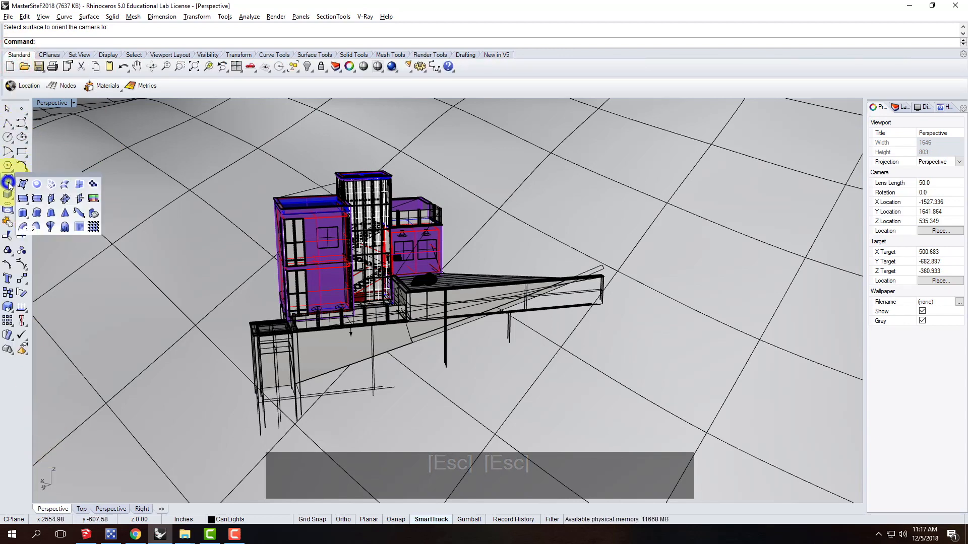
left_click(51, 199)
scroll(348, 344, "up", 6)
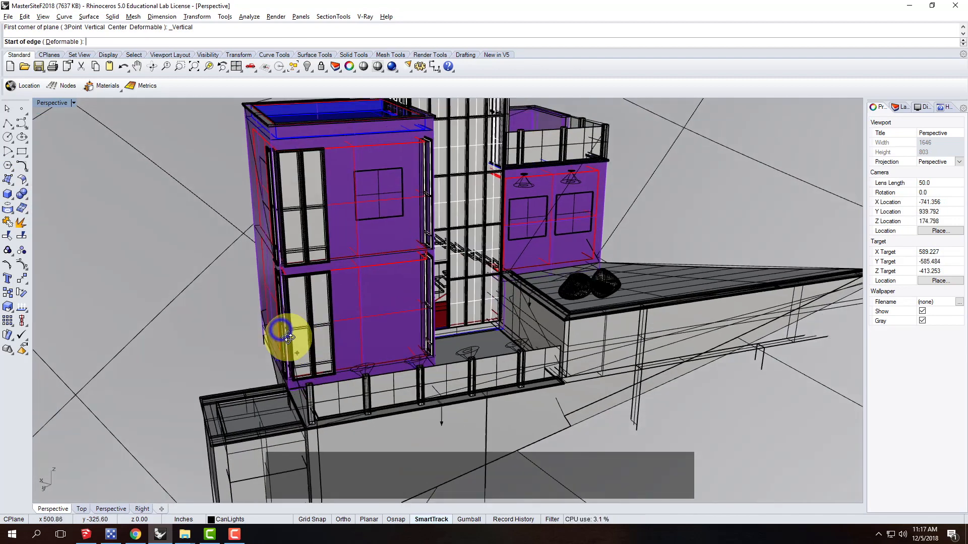
scroll(313, 439, "up", 5)
scroll(313, 439, "down", 4)
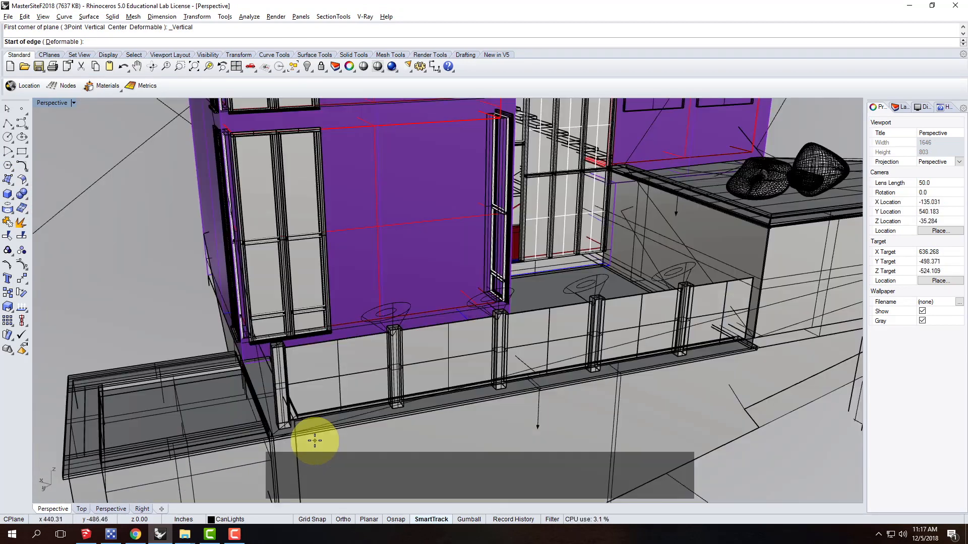
left_click(395, 520)
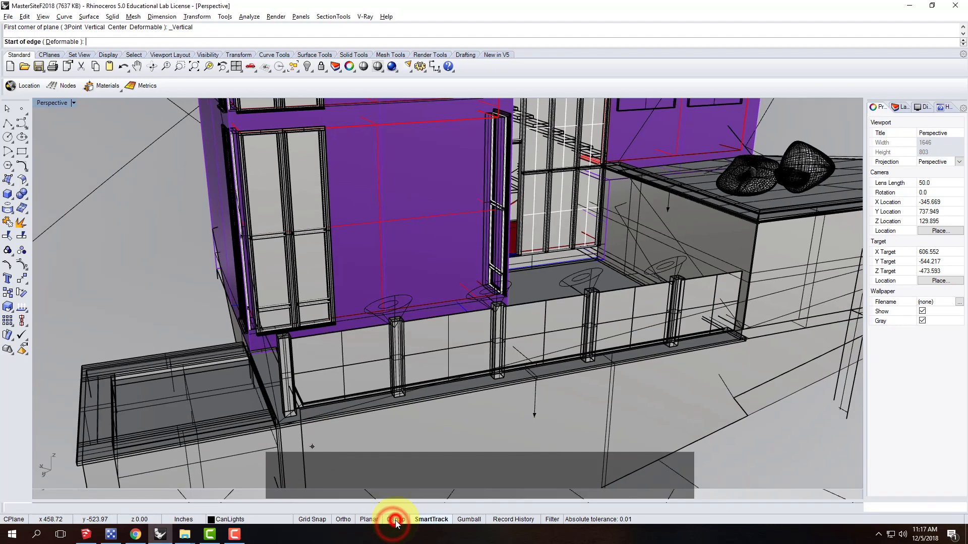
left_click(8, 508)
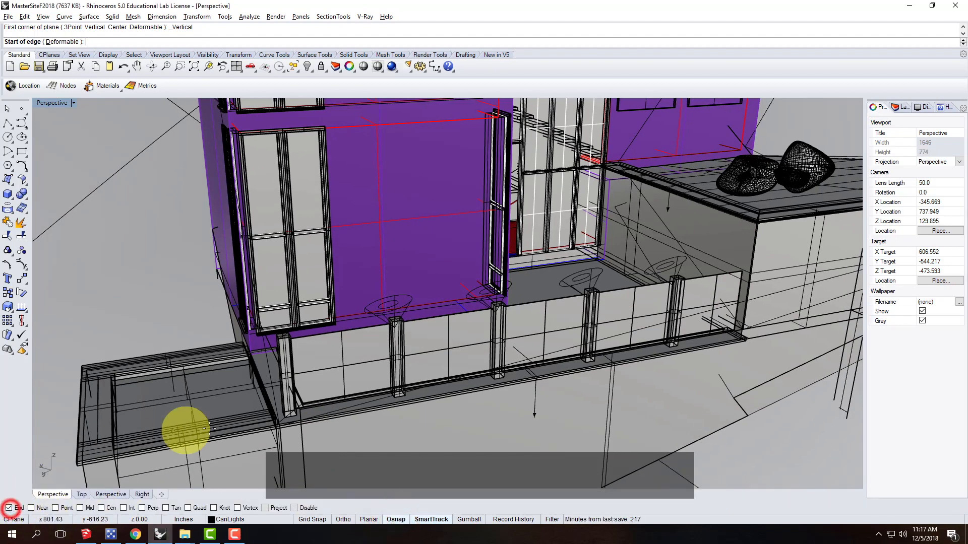
left_click(280, 342)
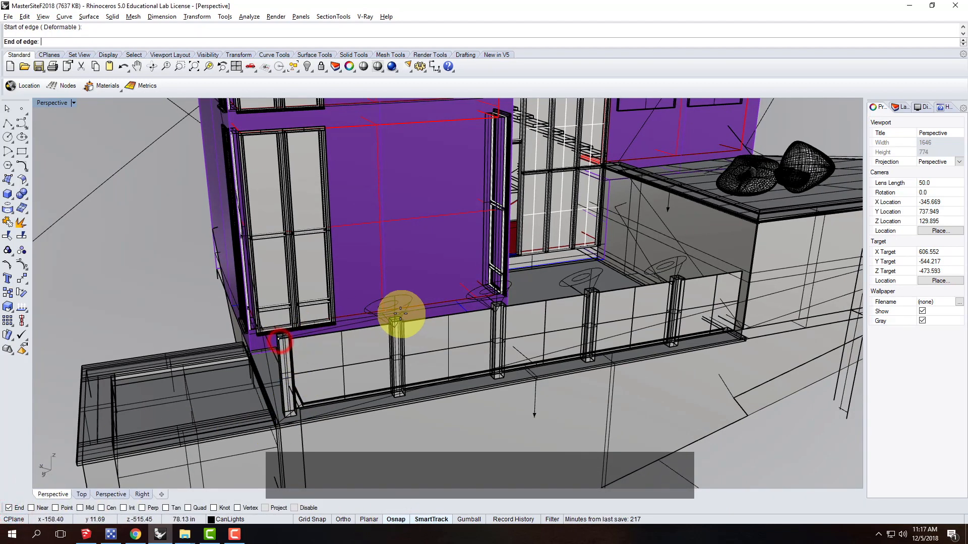
left_click(400, 321)
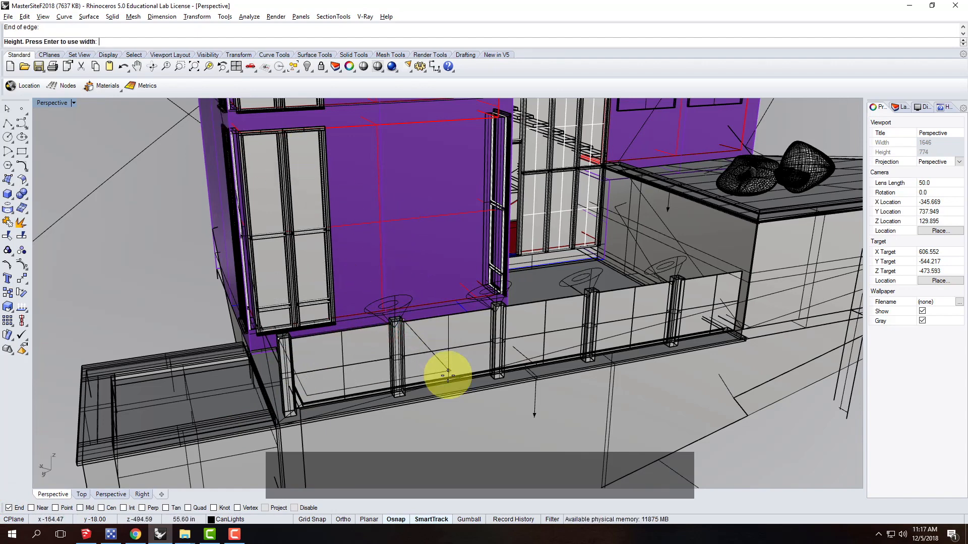
key("Escape")
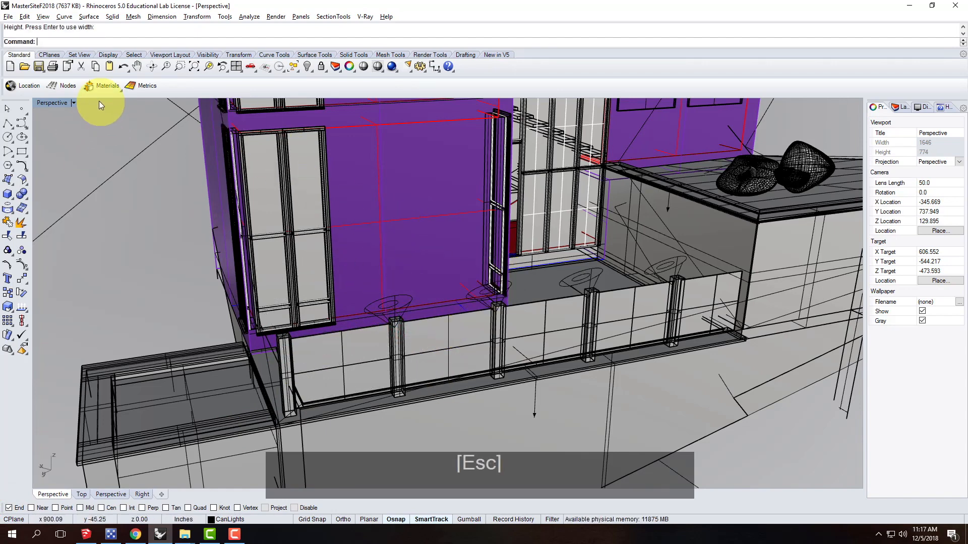
- Set the Perspective viewport's construction plane to World Top
left_click(73, 102)
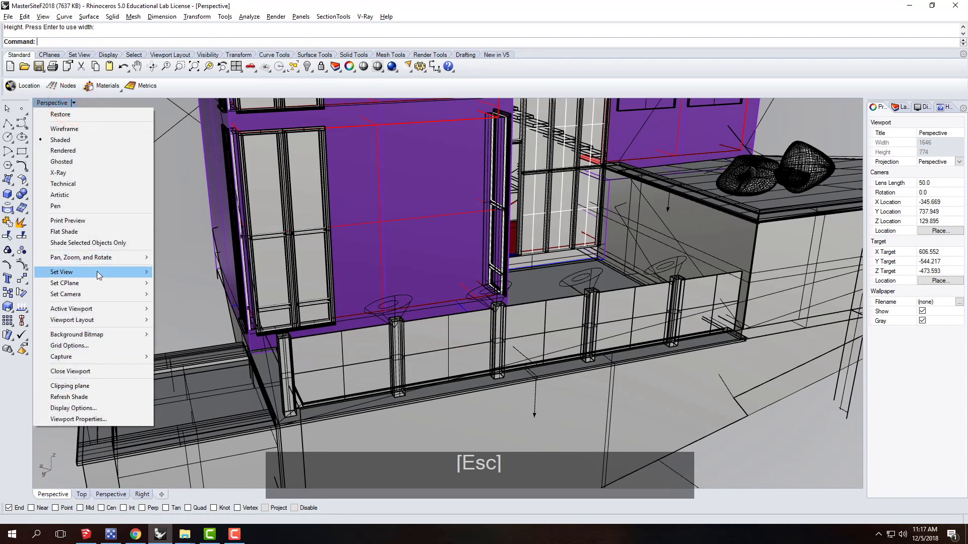
mouse_move(97, 282)
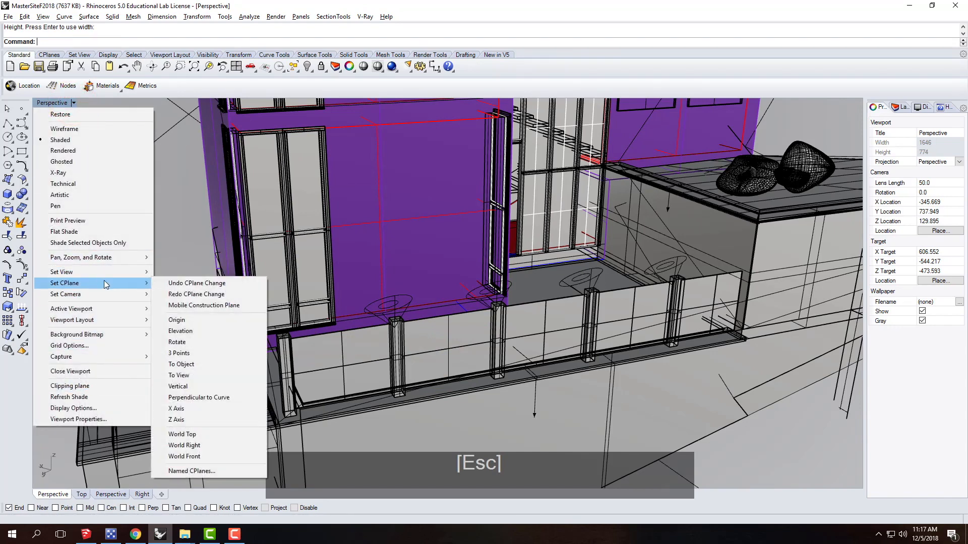
left_click(218, 434)
- Draw a vertical plane surface between the tops of the first two deck railing posts, rising in front of the purple facade
left_click(15, 186)
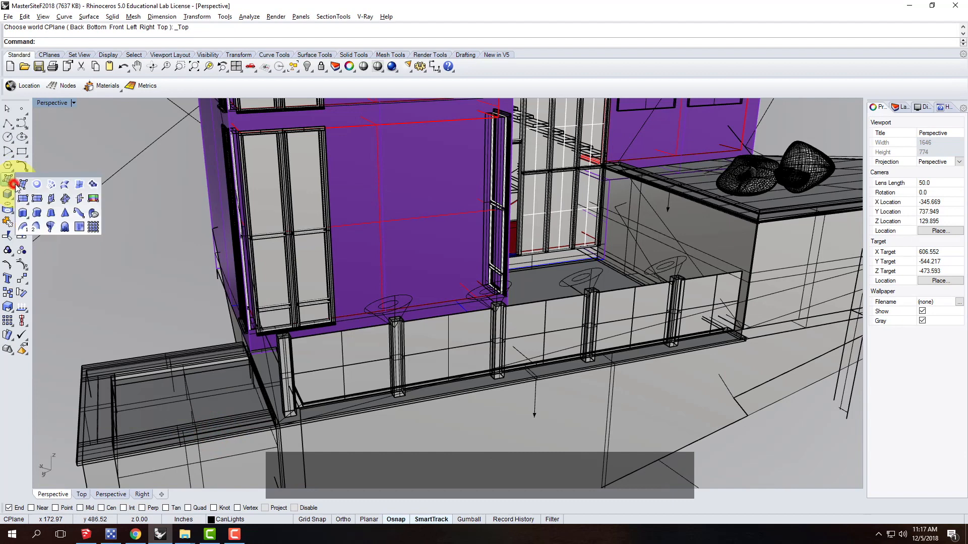
left_click(53, 199)
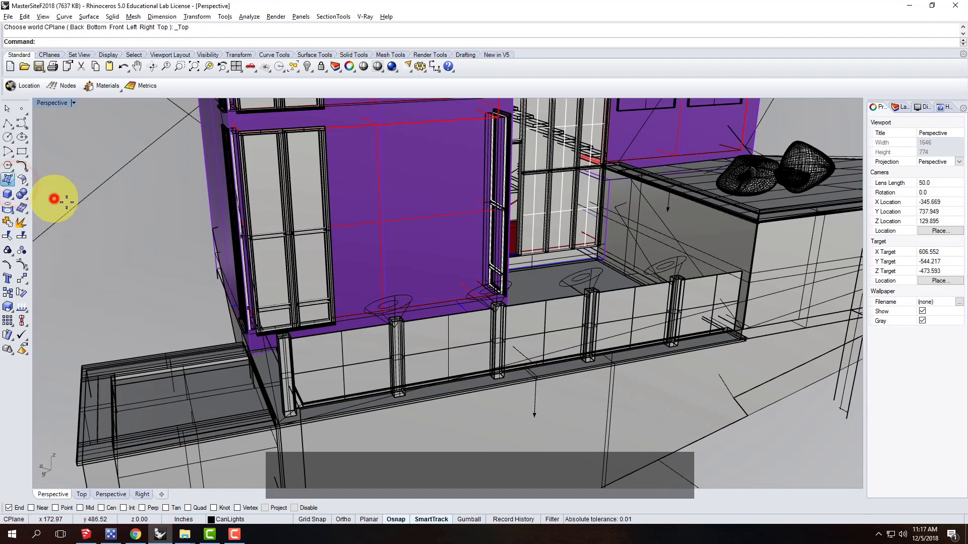
left_click(283, 340)
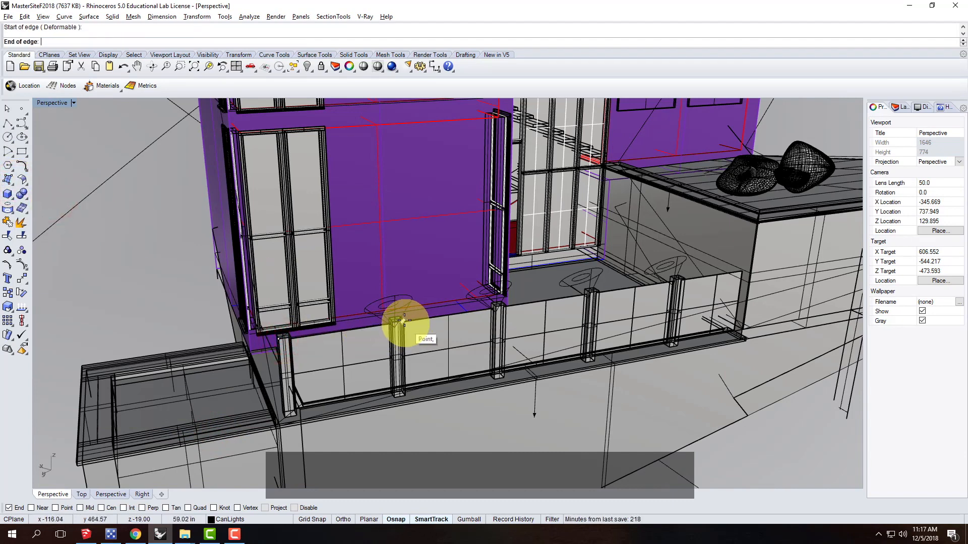
left_click(403, 320)
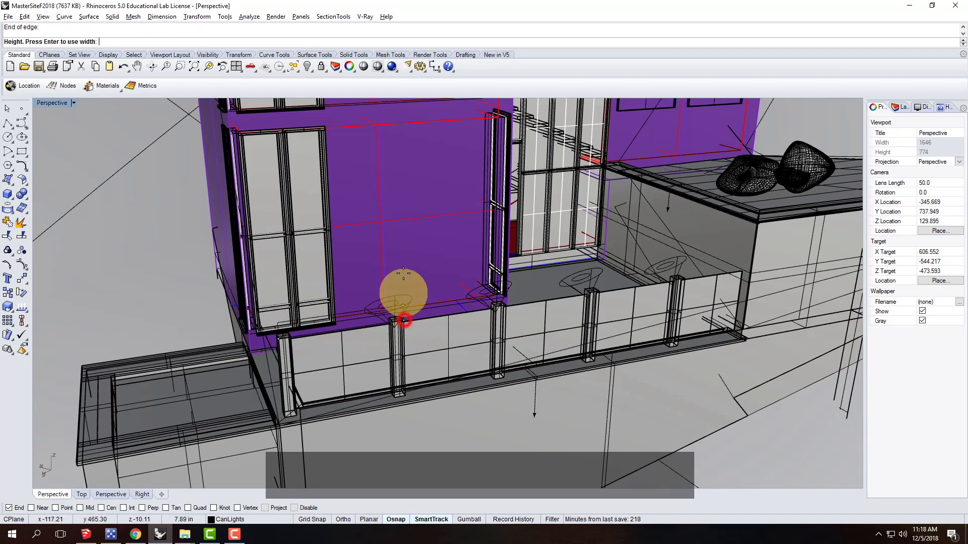
left_click(402, 231)
- Select the new vertical plane among the overlapping block instances to check it and clear the selection
left_click(392, 253)
left_click(398, 259)
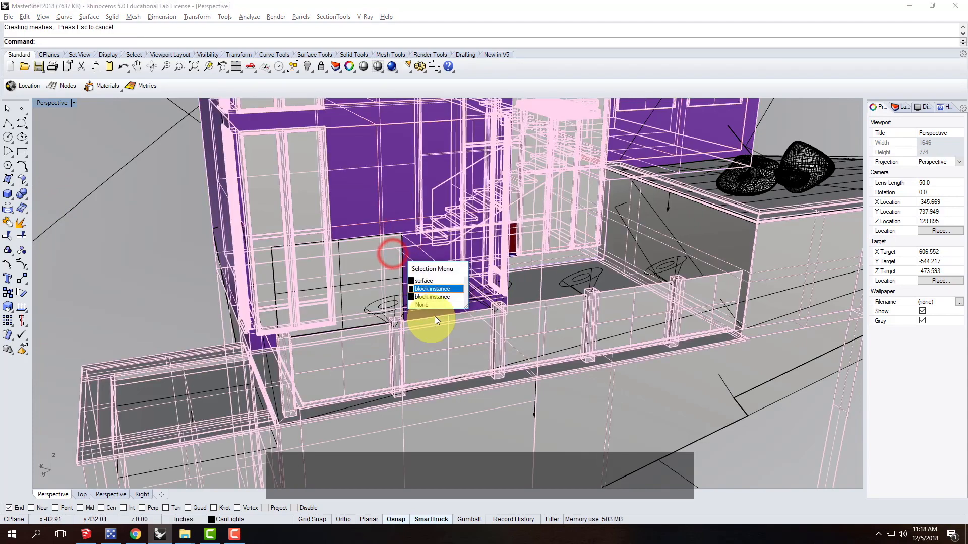
left_click(433, 287)
key("Escape")
left_click(343, 287)
left_click(380, 310)
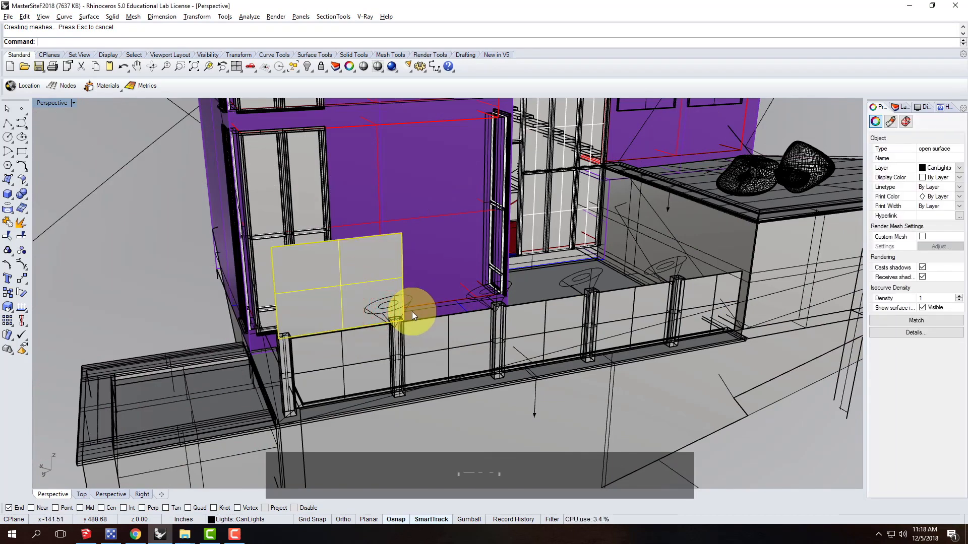
key("Escape")
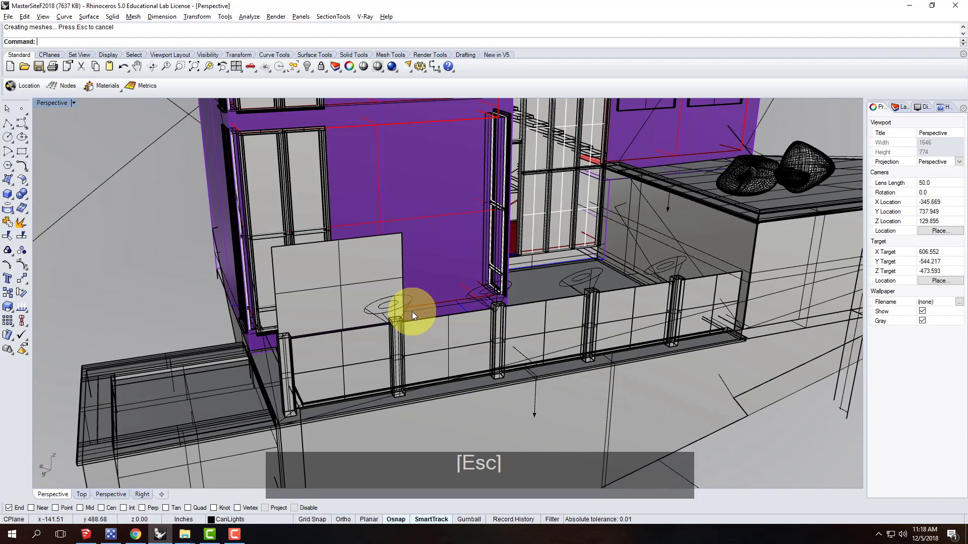
- Orient the camera to the vertical plane surface, using a point near its centre and leaving Flip and SetConstructionPlane at No
left_click(73, 103)
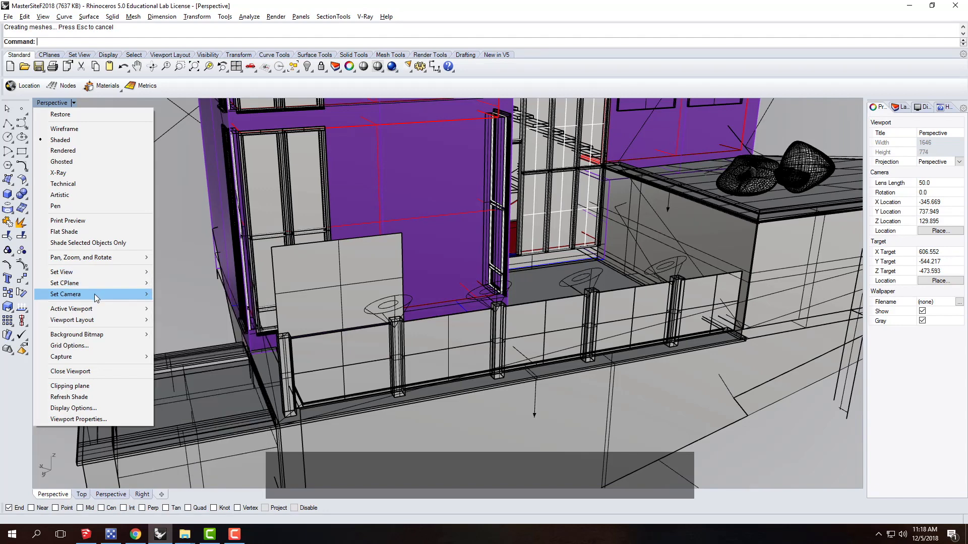
mouse_move(94, 294)
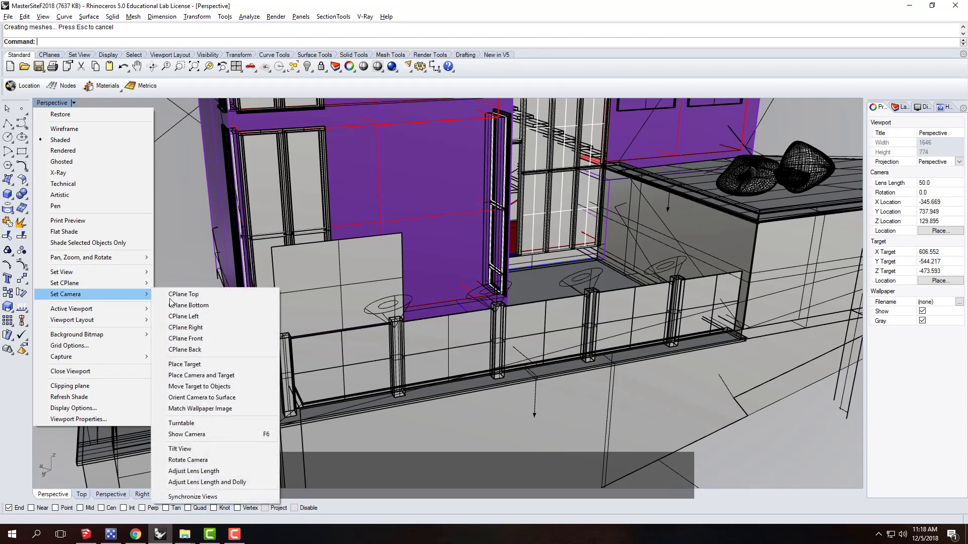
left_click(211, 398)
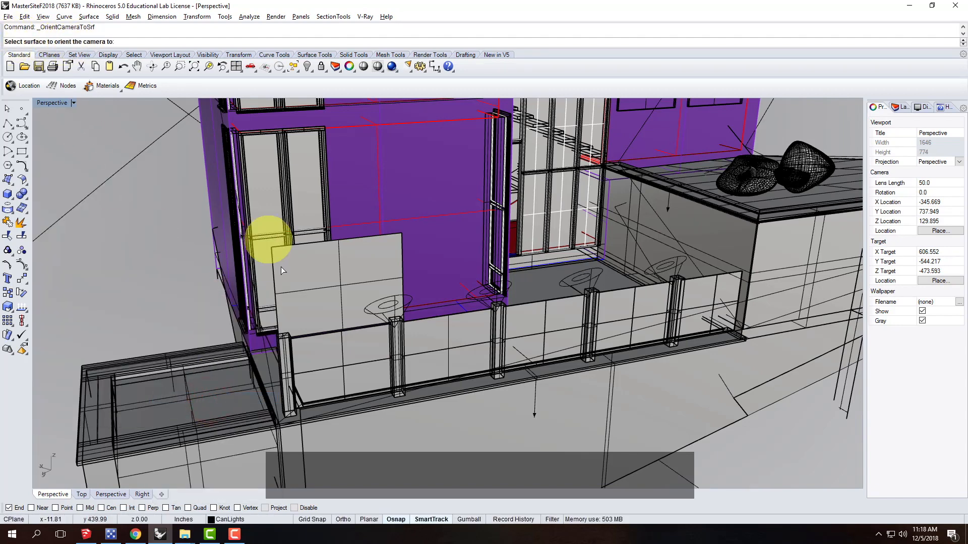
left_click(319, 289)
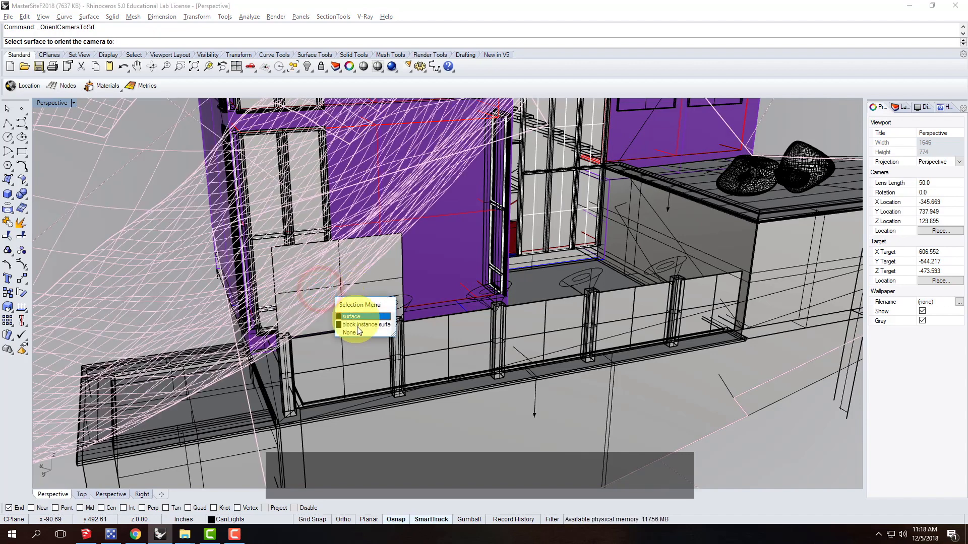
left_click(356, 334)
left_click(363, 285)
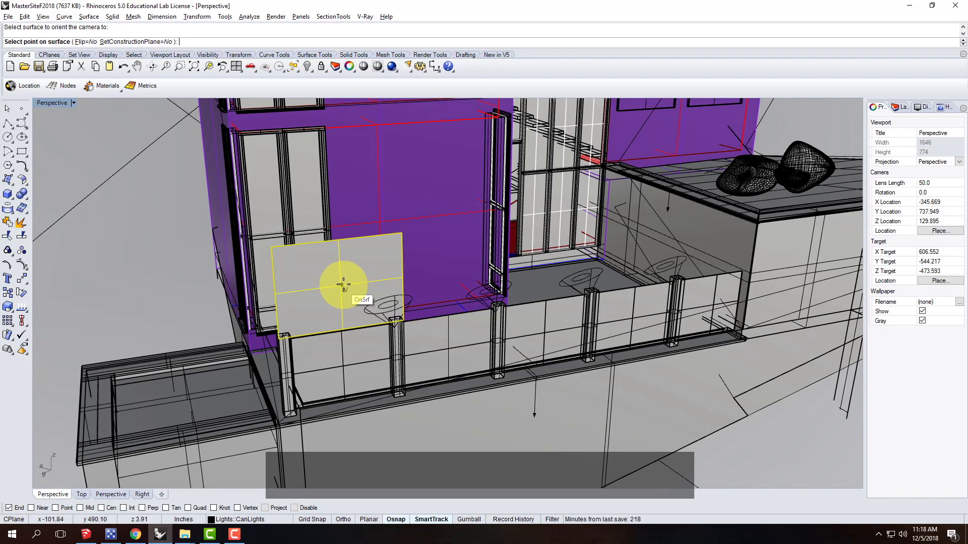
left_click(344, 286)
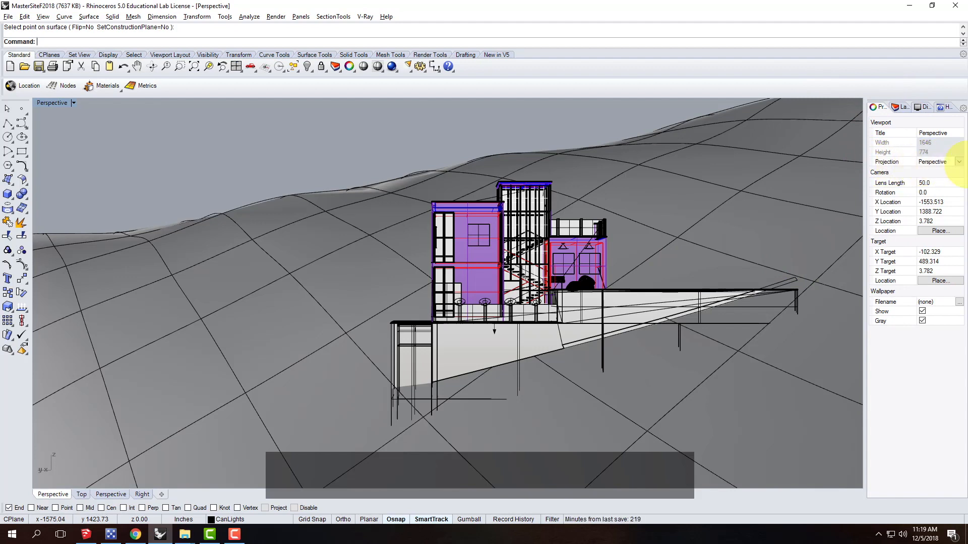
- Set the viewport's projection to Parallel and its display mode to Wireframe
left_click(959, 161)
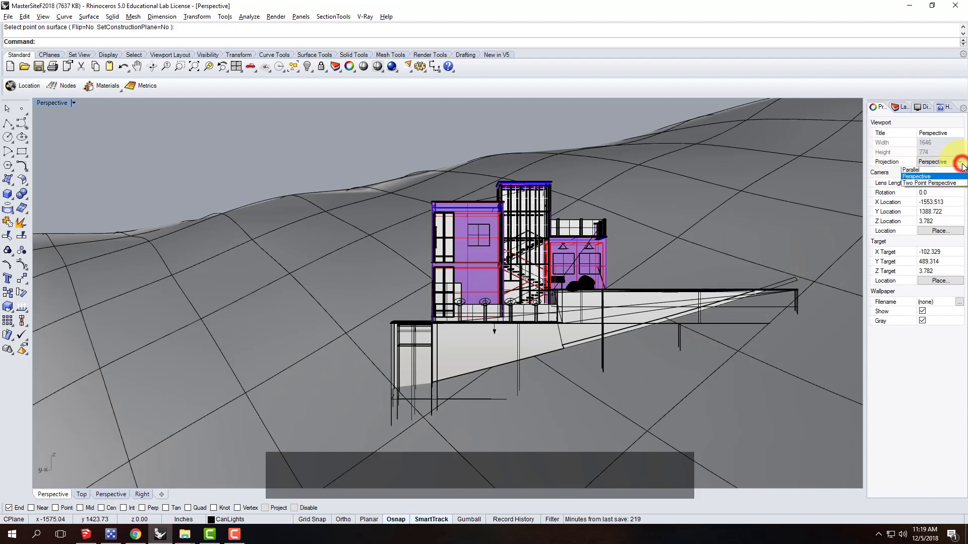
left_click(936, 173)
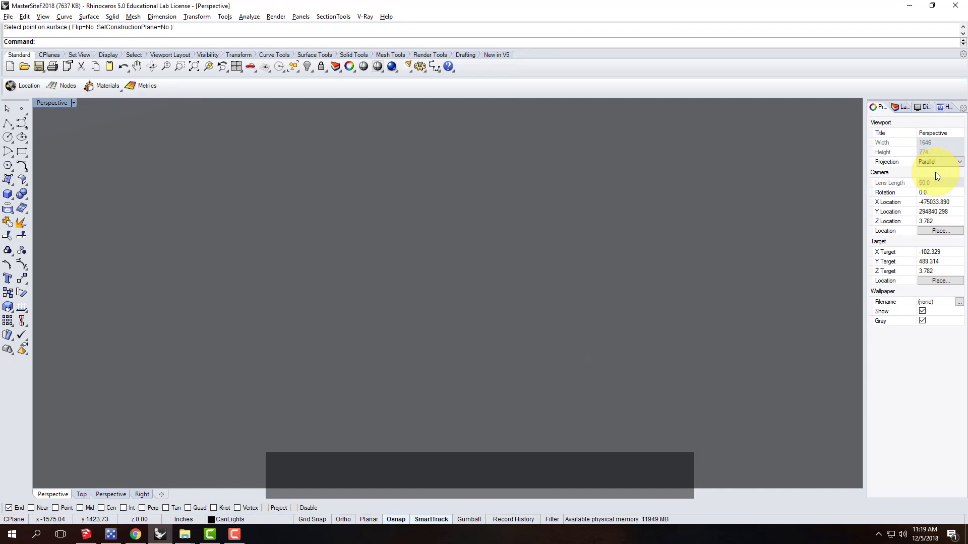
left_click(74, 103)
left_click(81, 129)
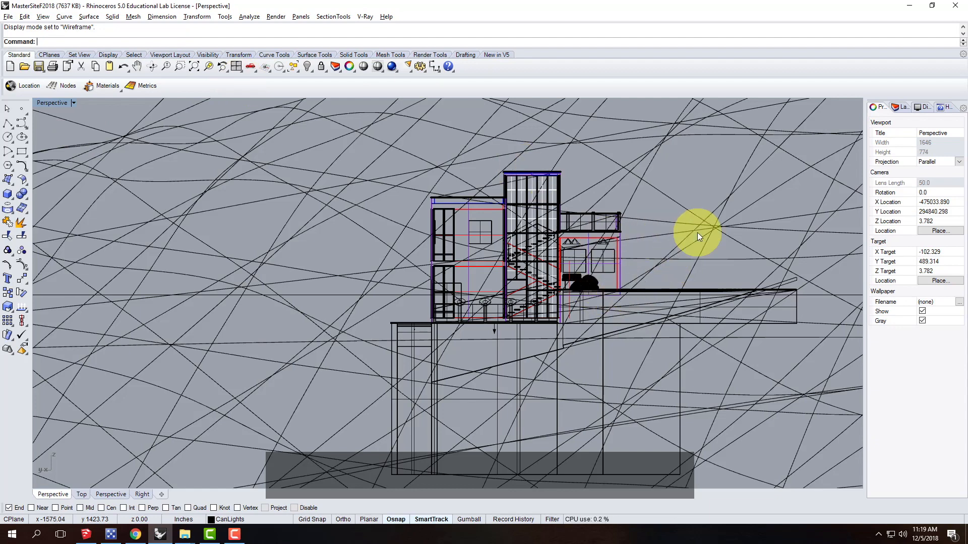
type("pa")
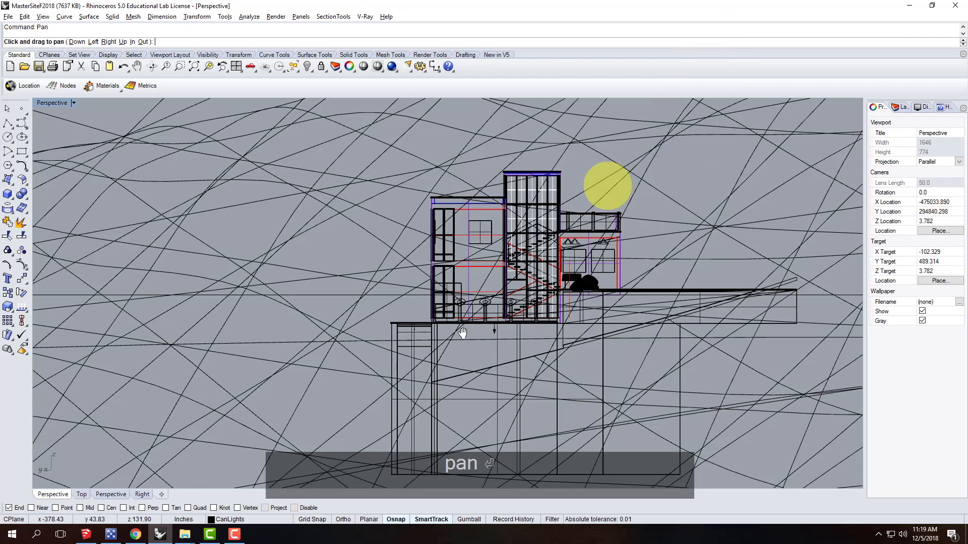
left_click_drag(557, 310, 504, 321)
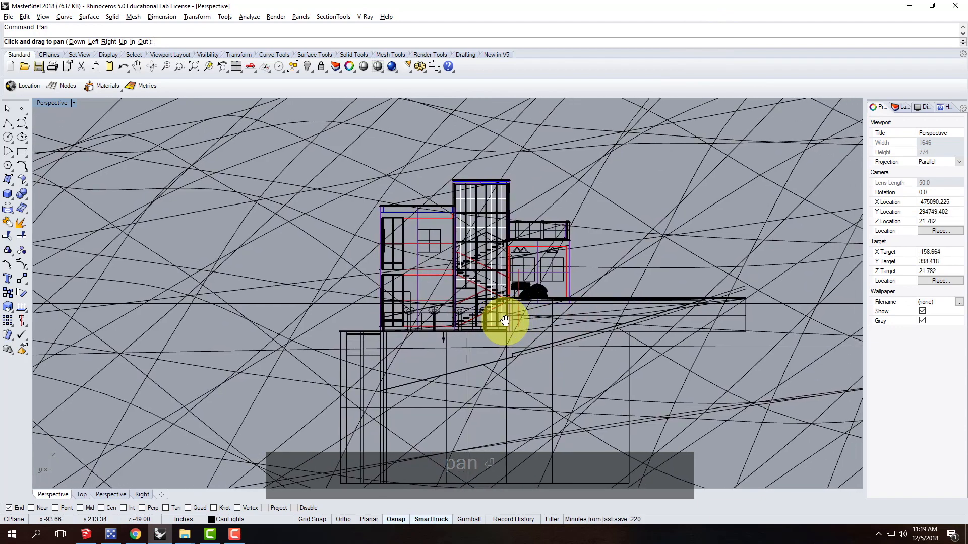
- Frame the building near the middle of the parallel elevation view, with the tower, deck and retaining walls in sight
key("Return")
scroll(386, 213, "up", 1)
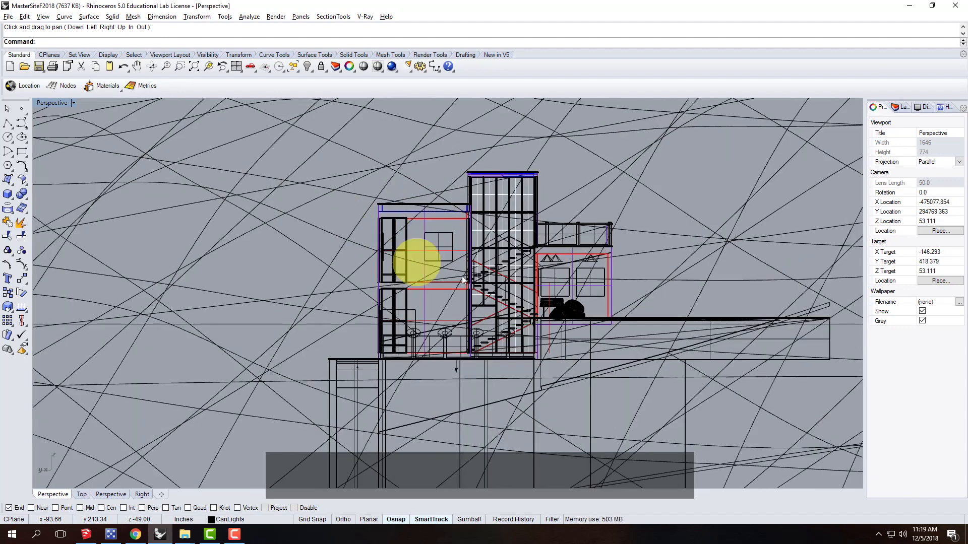
type("pan")
key("Return")
left_click_drag(396, 306, 412, 301)
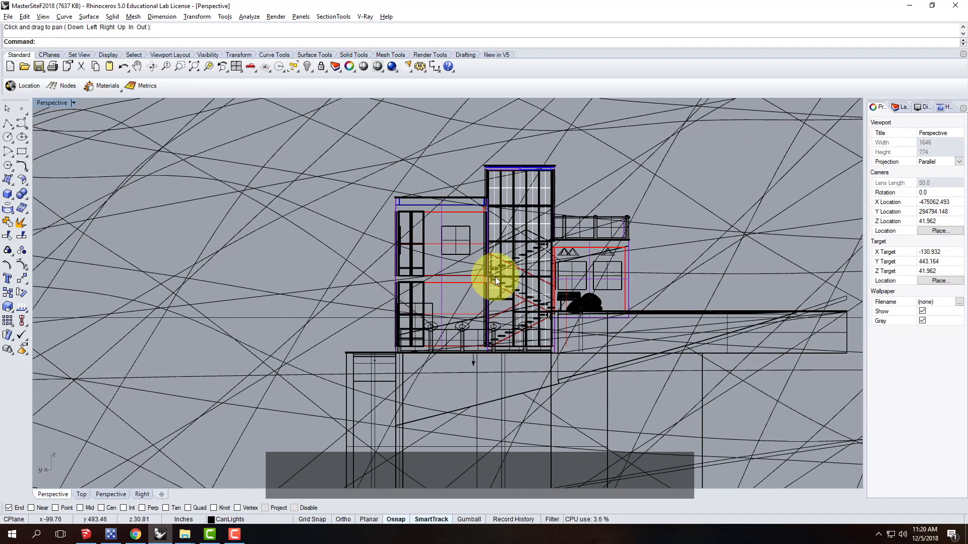
scroll(495, 277, "up", 2)
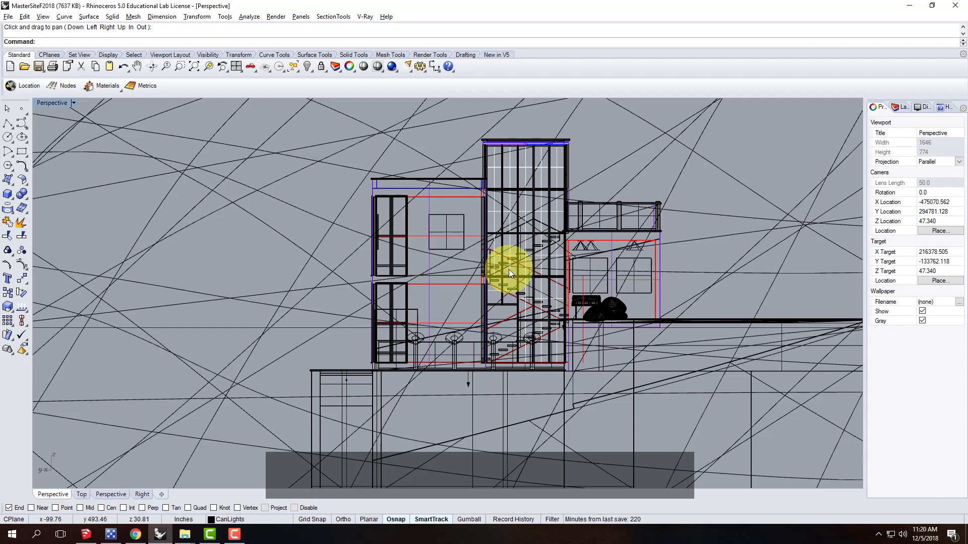
type("pan")
key("Return")
left_click_drag(489, 268, 456, 259)
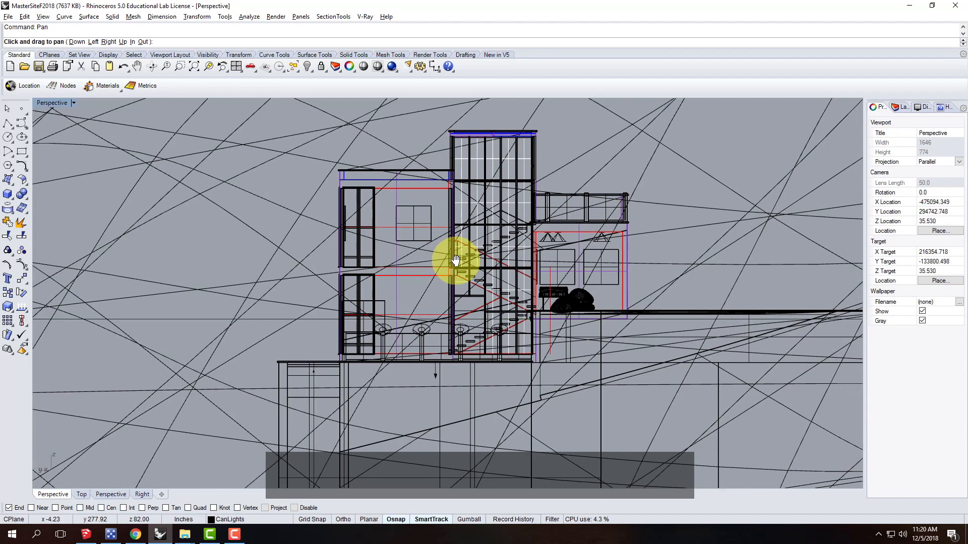
key("Return")
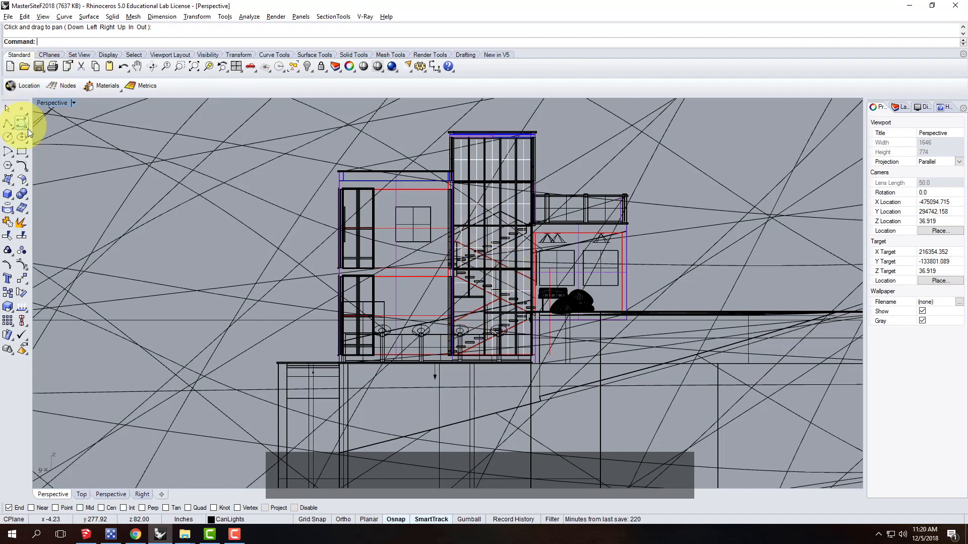
- Save the current viewport as a named view called Elevation01
left_click(74, 104)
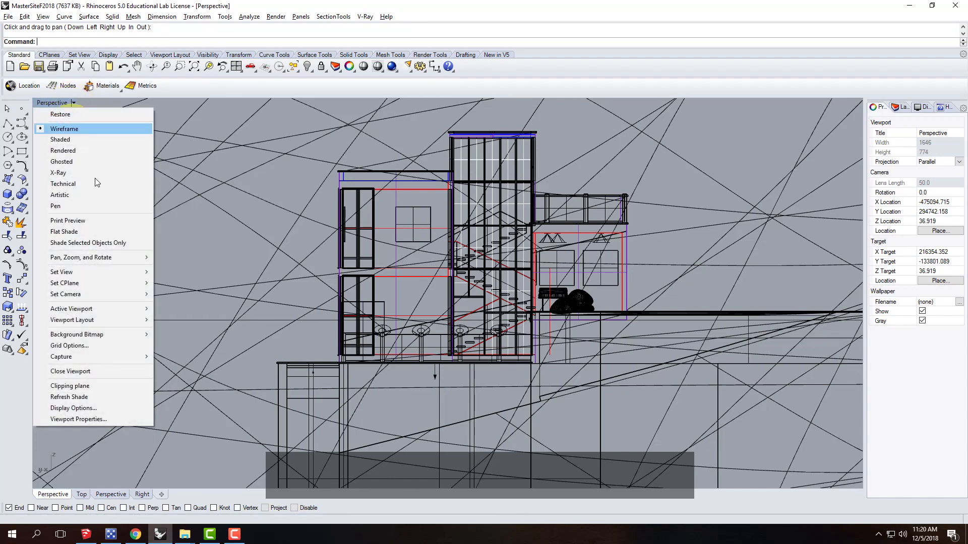
mouse_move(116, 274)
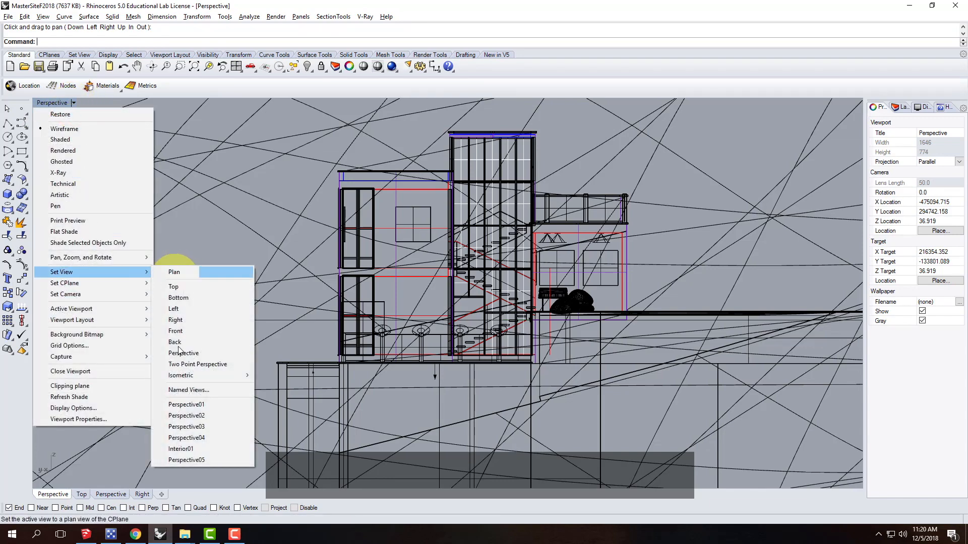
left_click(200, 391)
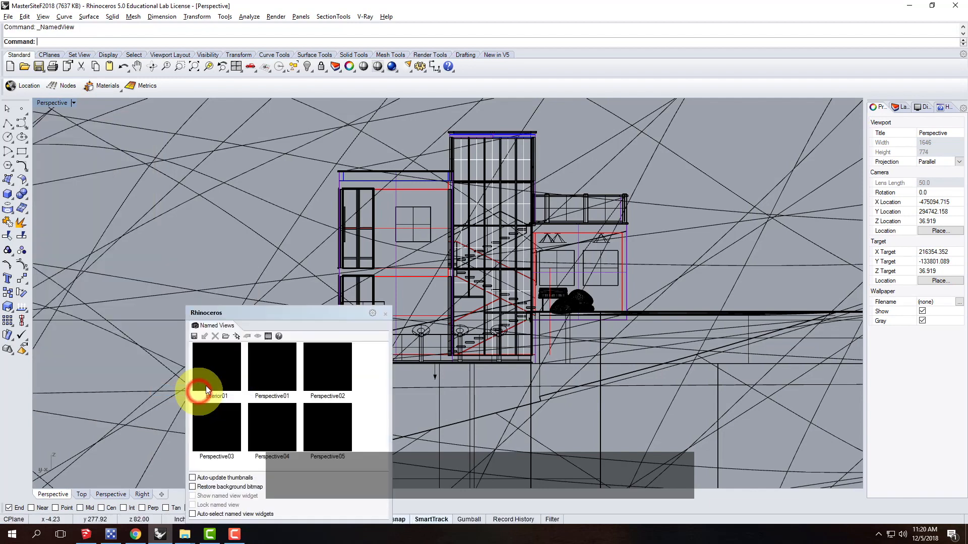
left_click(194, 336)
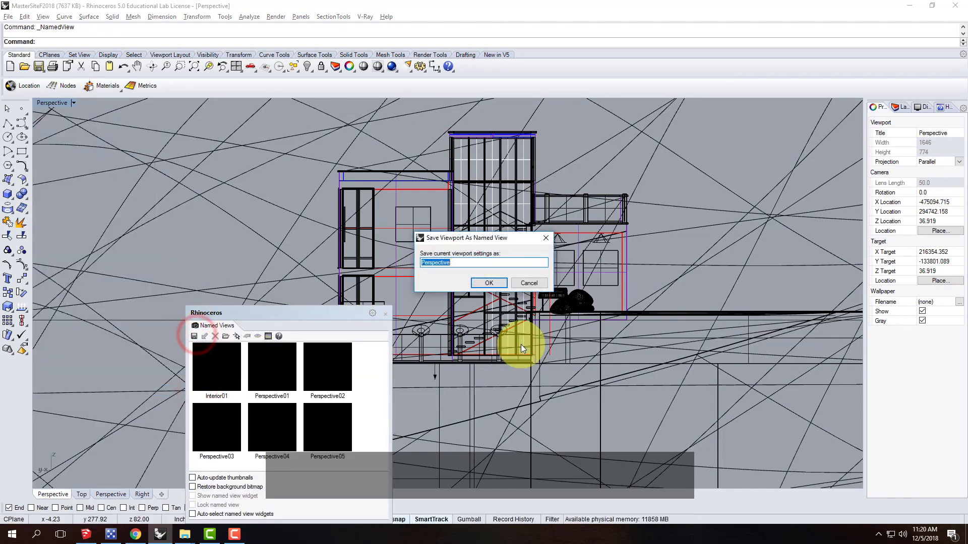
type("Elevation")
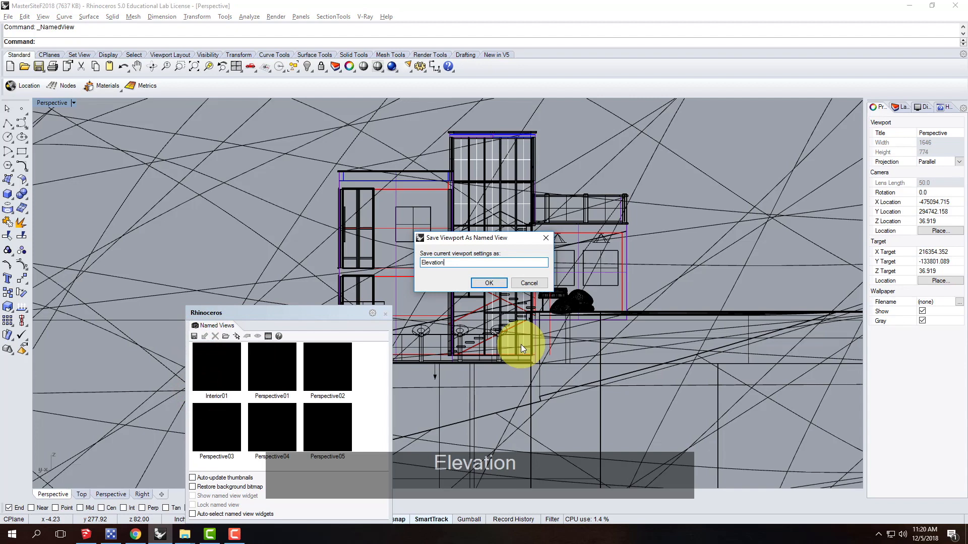
type("01")
left_click(489, 283)
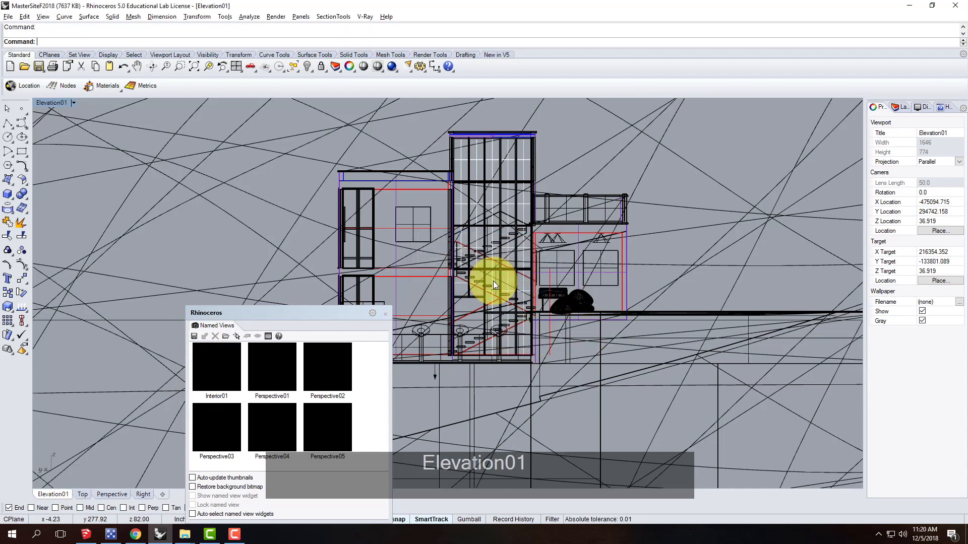
- Return to the four-viewport layout and set the remaining Perspective viewport to the standard Perspective view
double_click(43, 102)
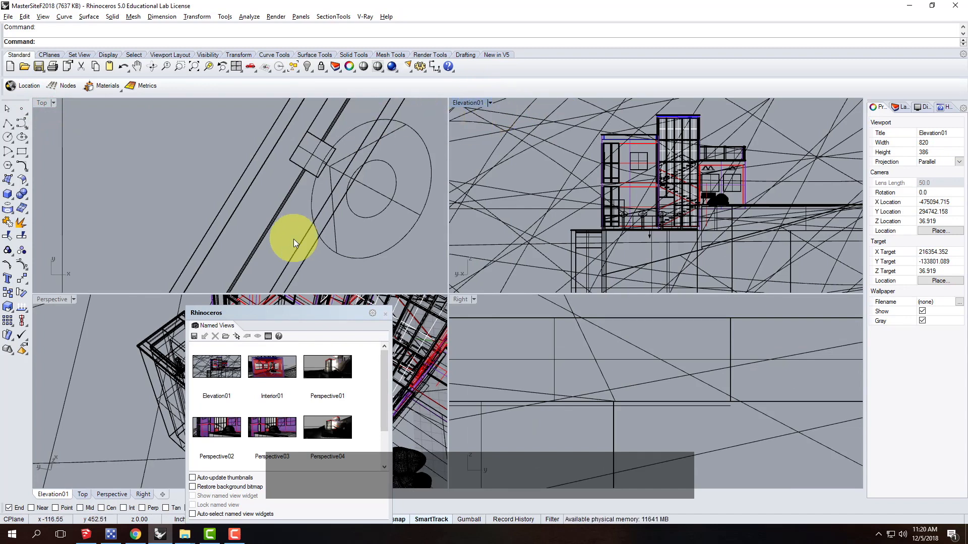
left_click(385, 315)
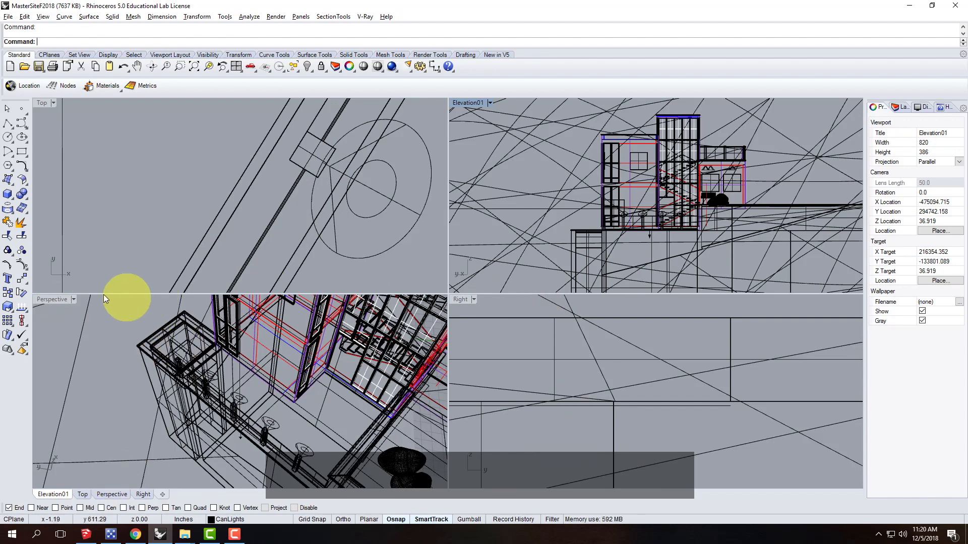
left_click(74, 300)
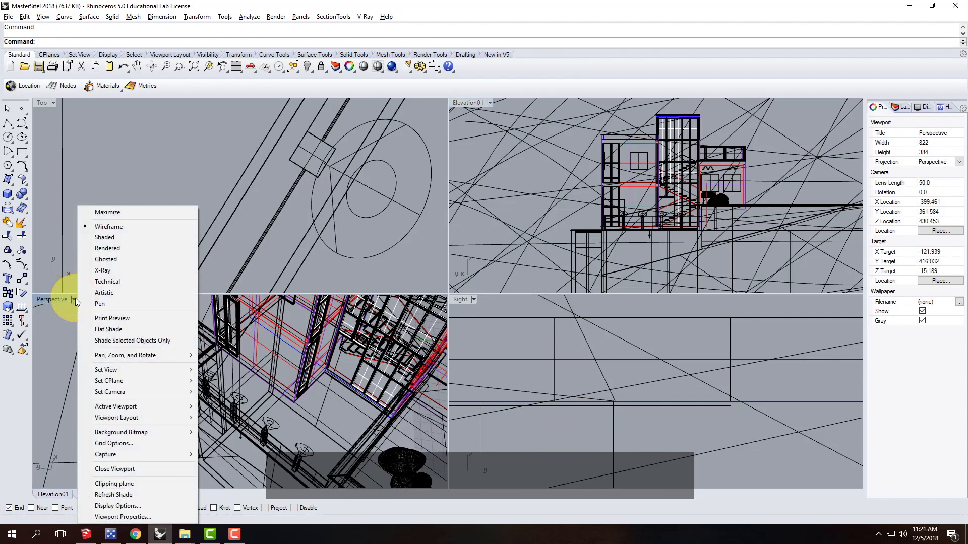
mouse_move(121, 369)
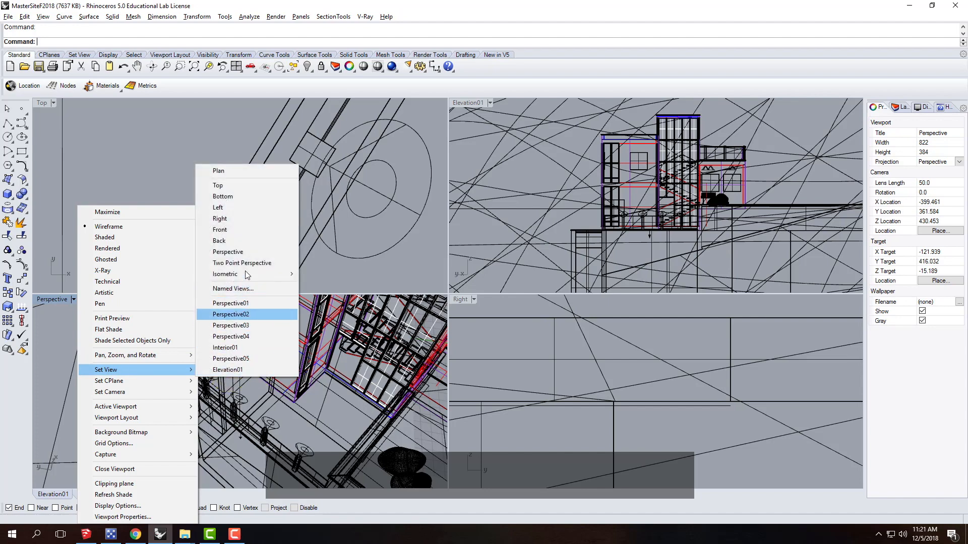
left_click(242, 251)
- Examine the building and the terrain meshes surrounding it in the Perspective viewport, from close up to the full site extent
scroll(298, 410, "down", 4)
right_click_drag(357, 399, 332, 422)
scroll(277, 368, "up", 6)
scroll(369, 374, "down", 5)
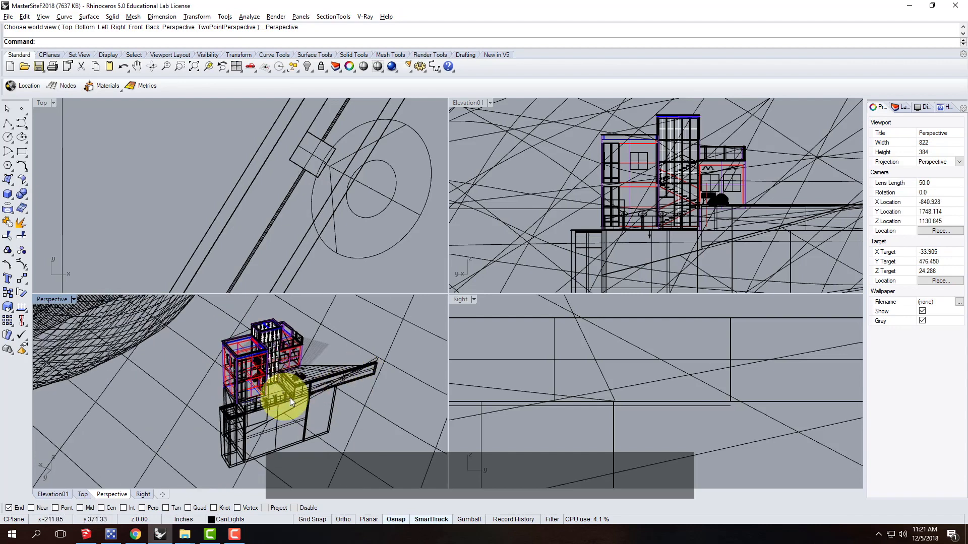
scroll(288, 397, "up", 3)
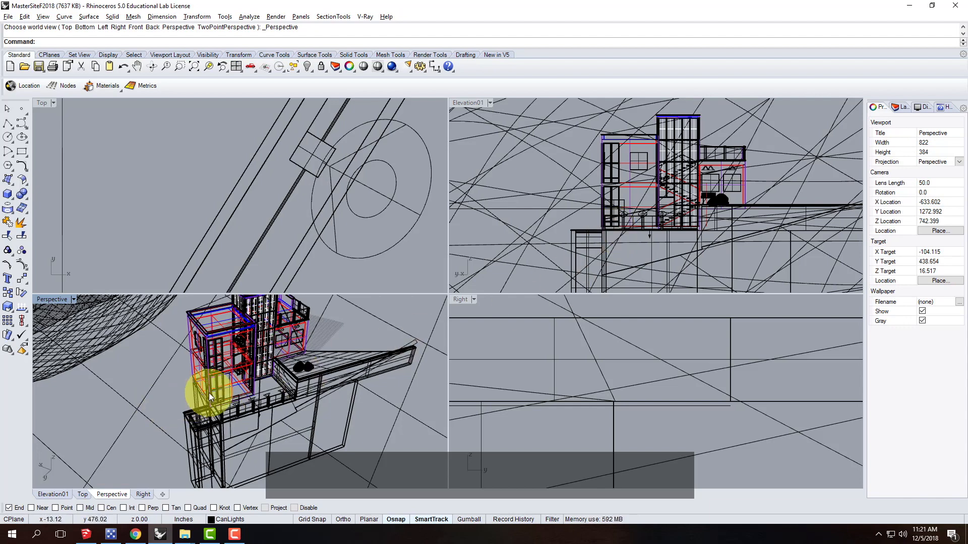
scroll(194, 392, "down", 10)
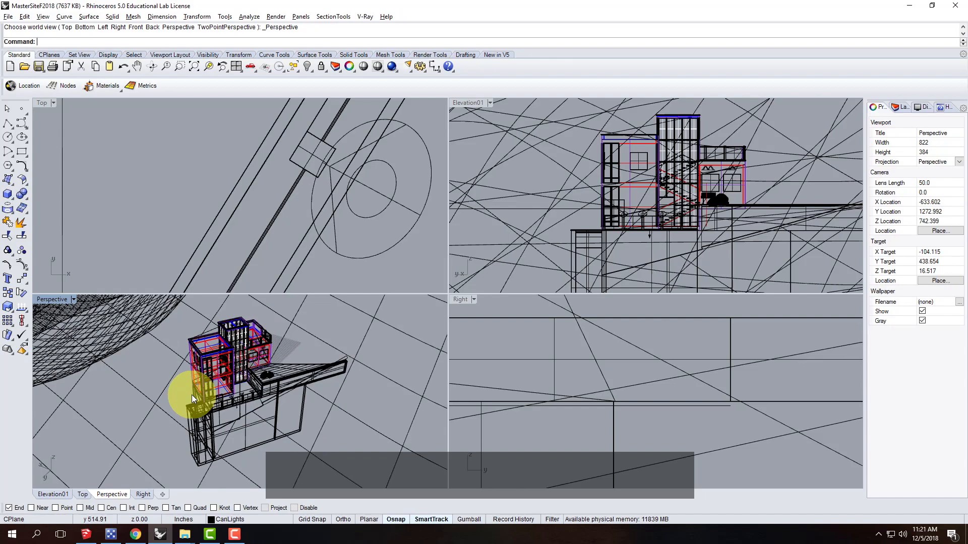
scroll(213, 375, "down", 8)
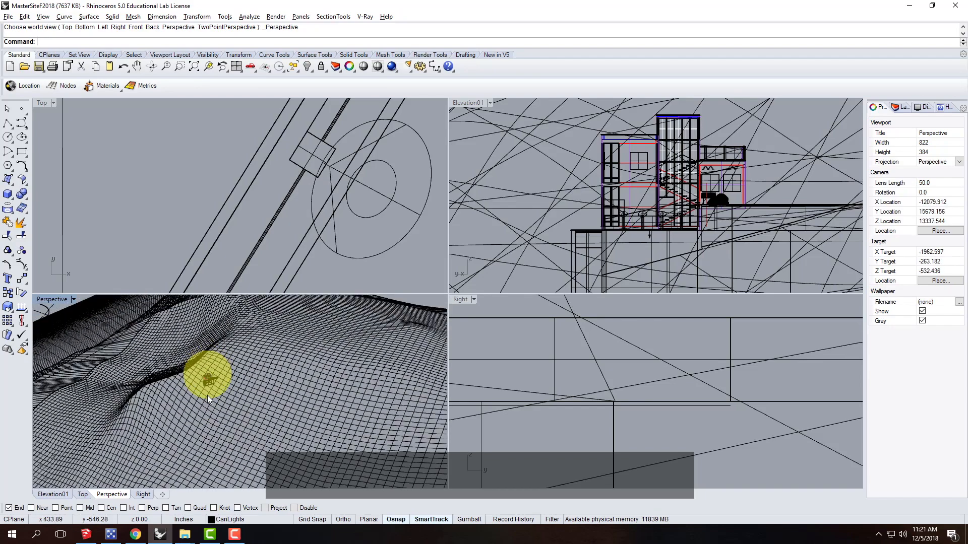
scroll(200, 359, "down", 10)
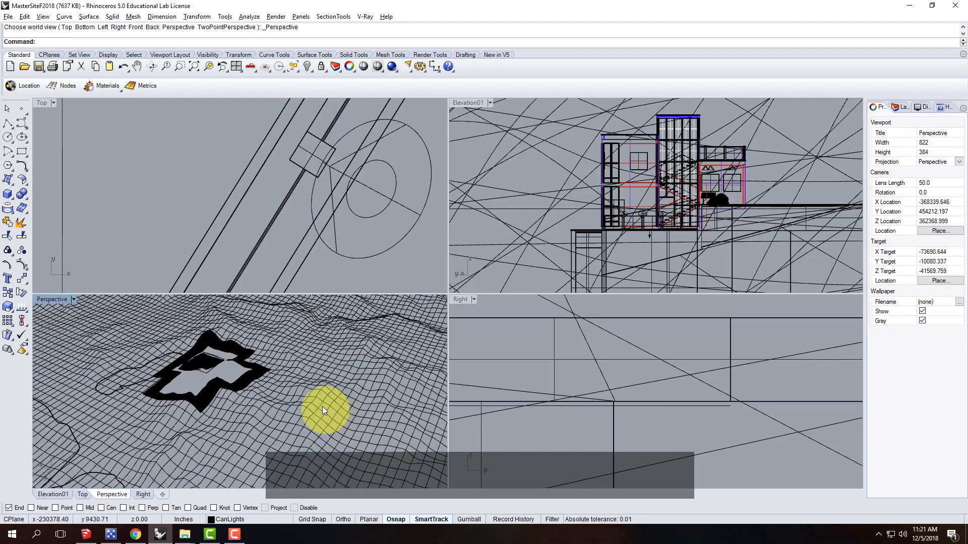
scroll(263, 380, "down", 5)
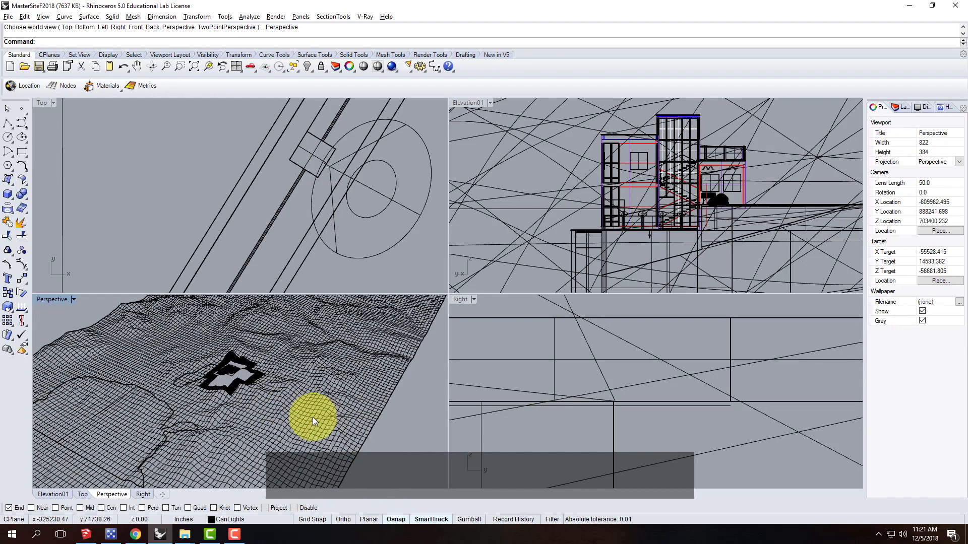
scroll(217, 356, "up", 12)
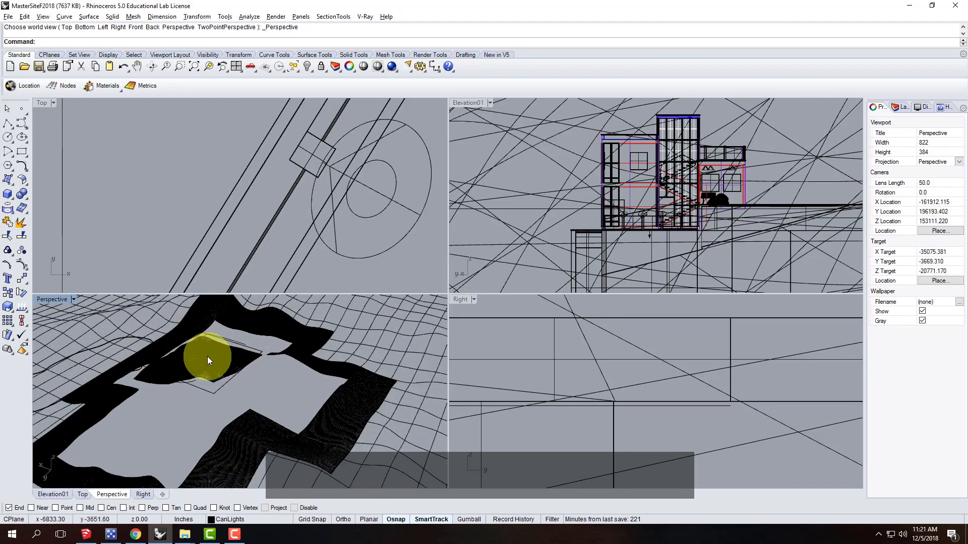
scroll(186, 363, "up", 10)
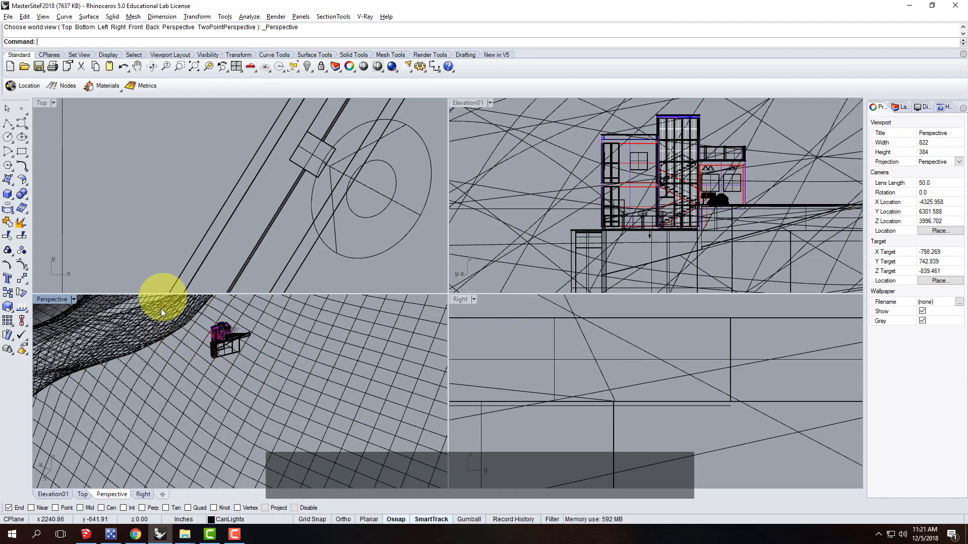
scroll(157, 332, "down", 5)
scroll(154, 342, "down", 10)
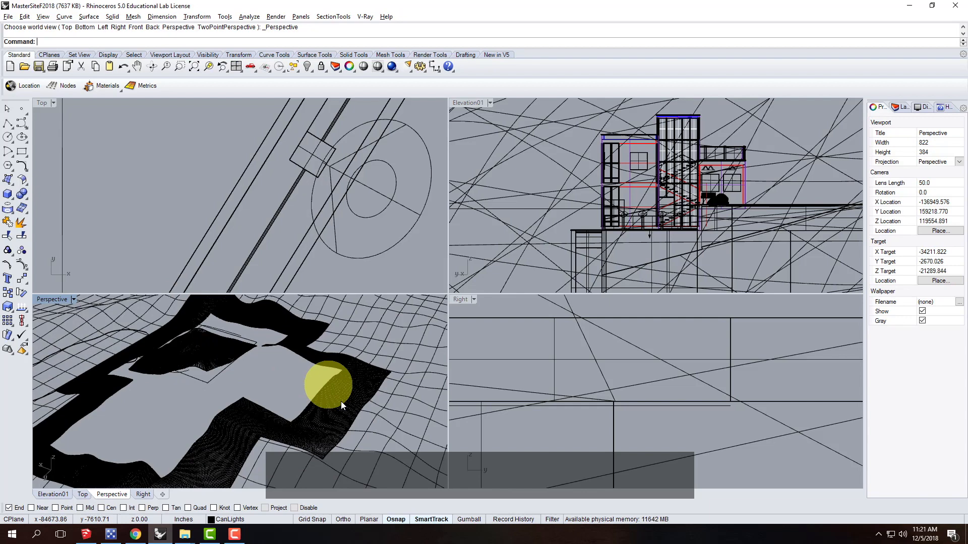
scroll(408, 423, "down", 5)
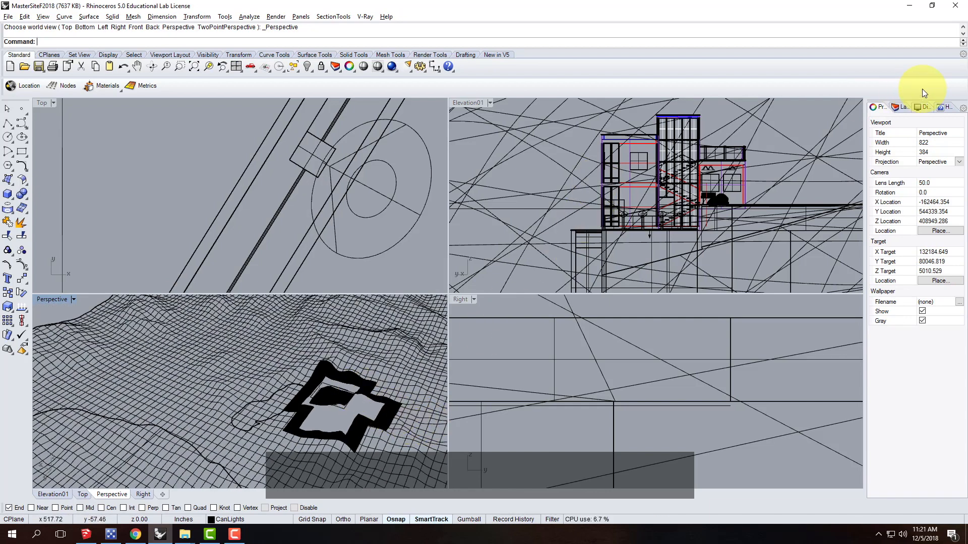
- Toggle the Site layer to check what it contains, and turn off the Tahoe_Site, Terrain and Terrain2 layers
left_click(899, 112)
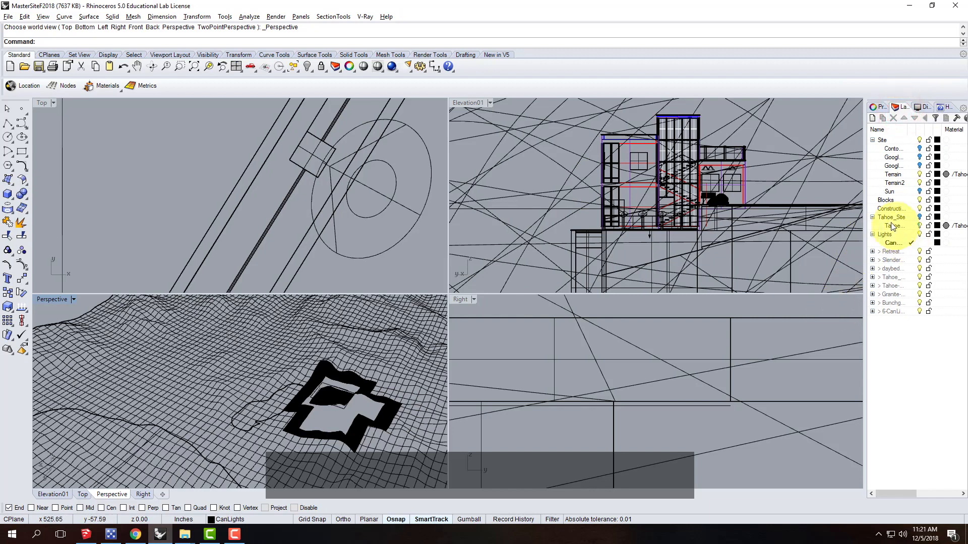
left_click(920, 139)
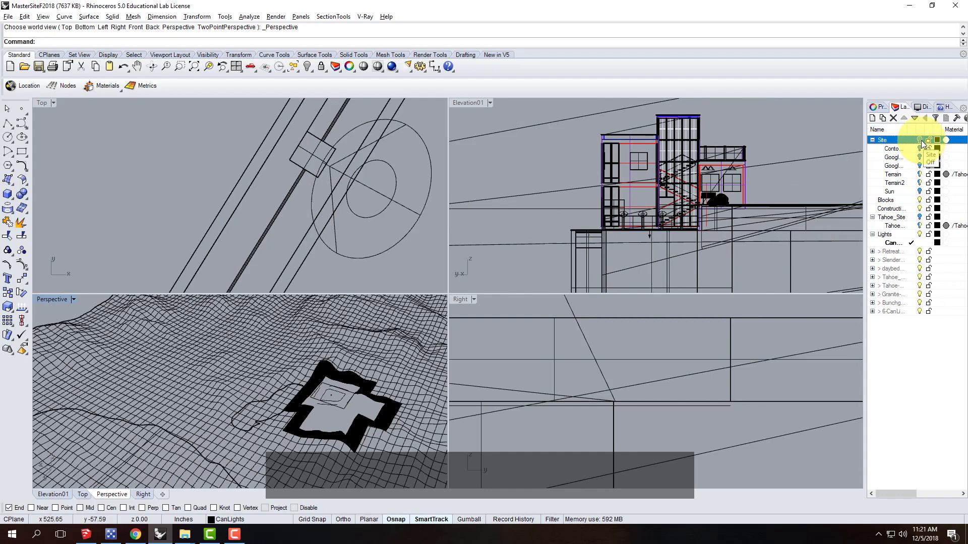
left_click(921, 140)
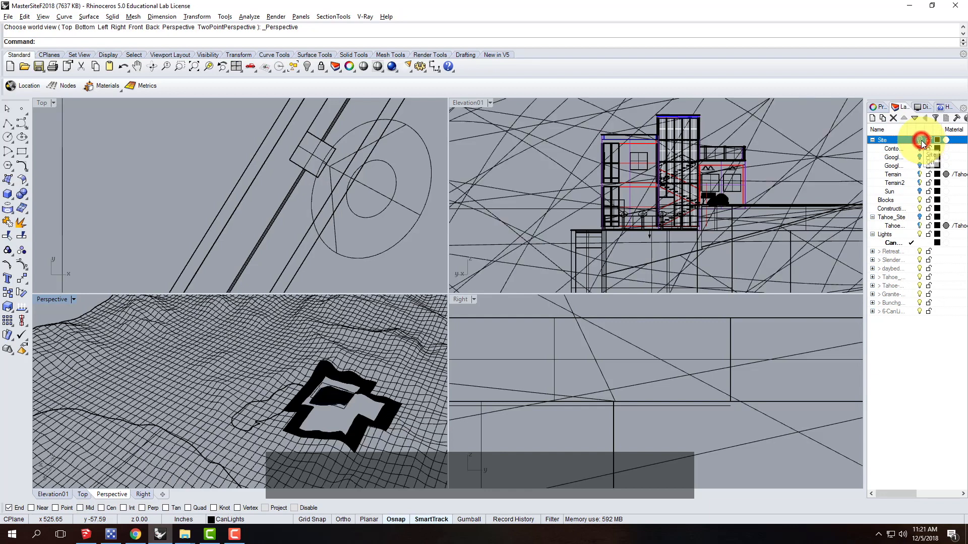
left_click(919, 182)
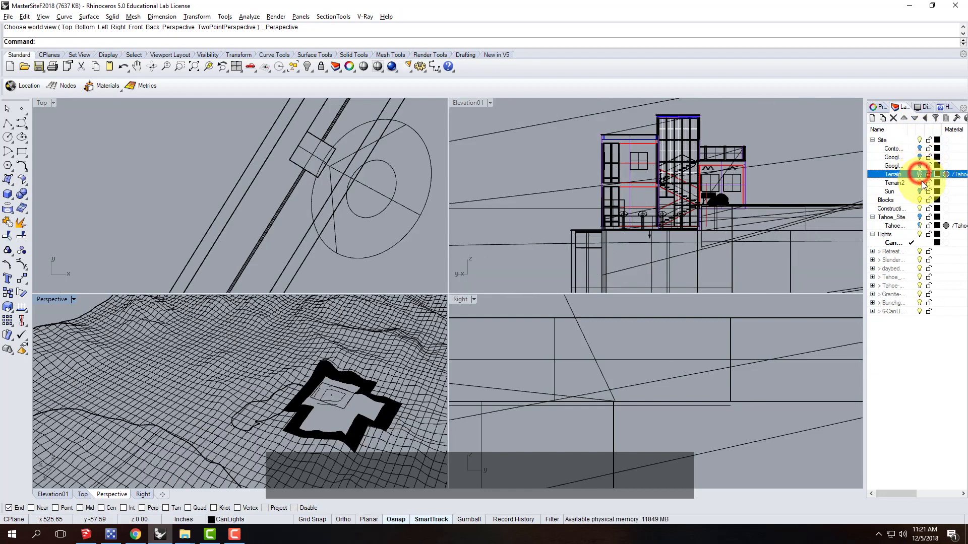
- Toggle the two linked Tahoe layers, leaving only the second one off, and turn the Terrain layer on
left_click(920, 277)
left_click(920, 286)
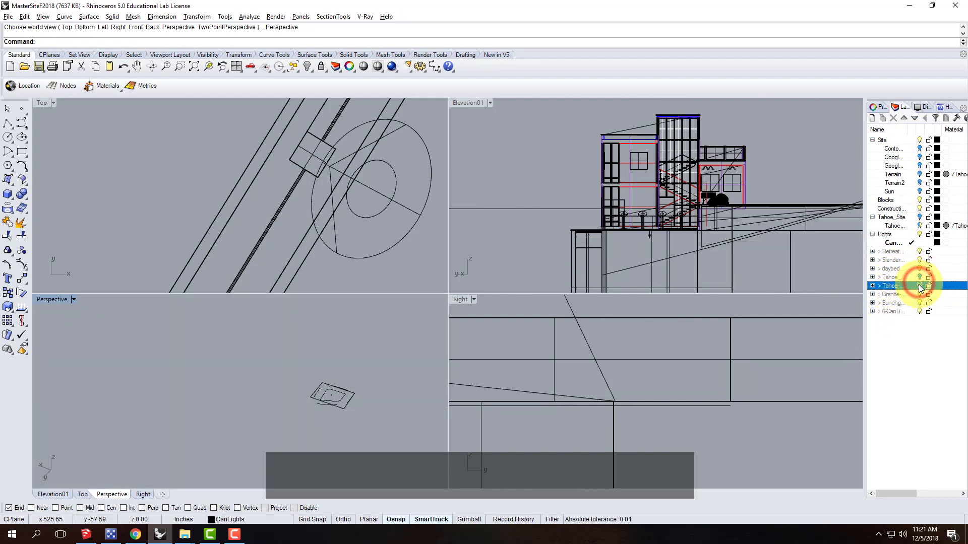
left_click(920, 286)
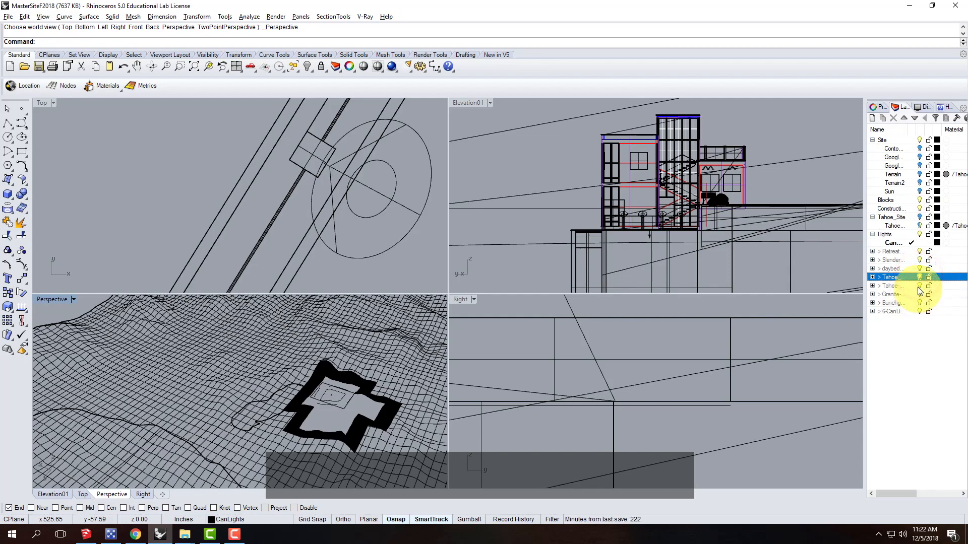
left_click(919, 286)
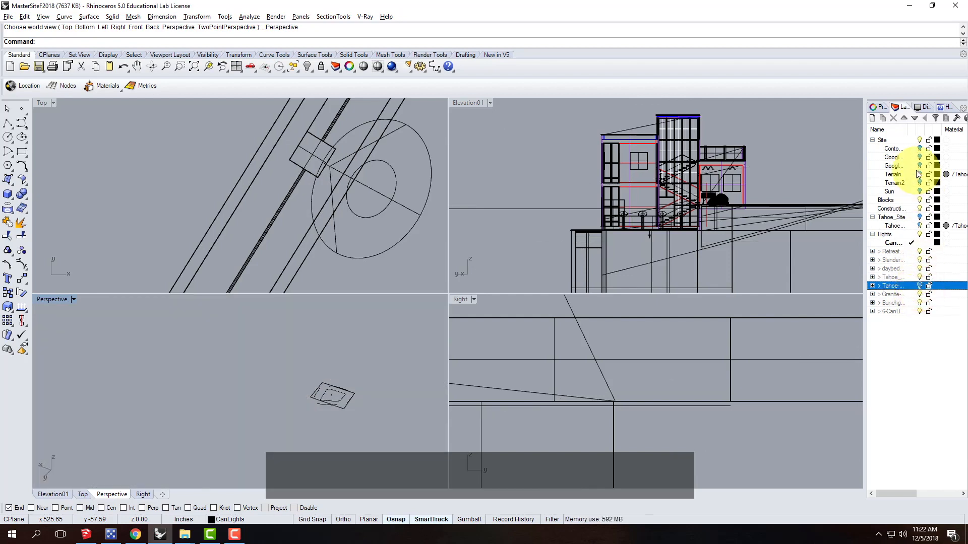
left_click(921, 174)
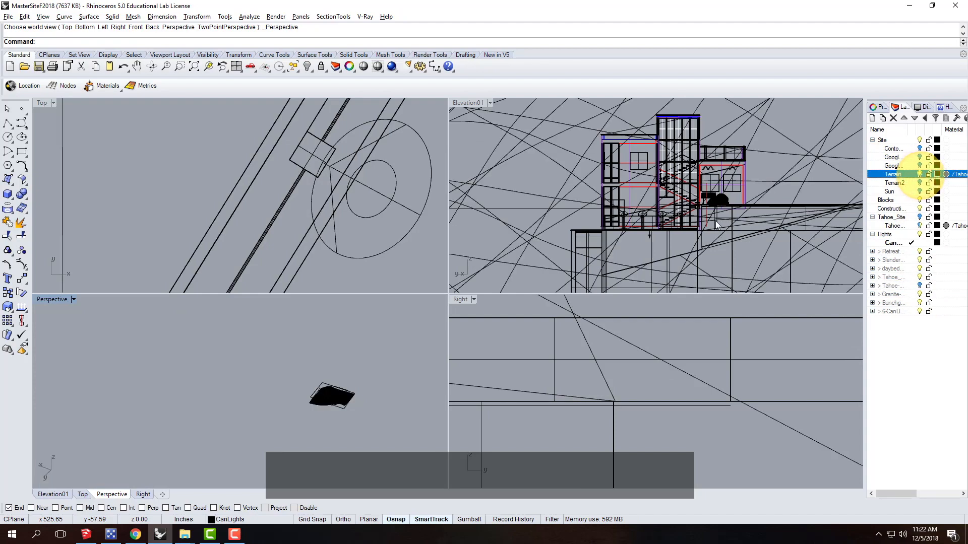
scroll(317, 388, "up", 10)
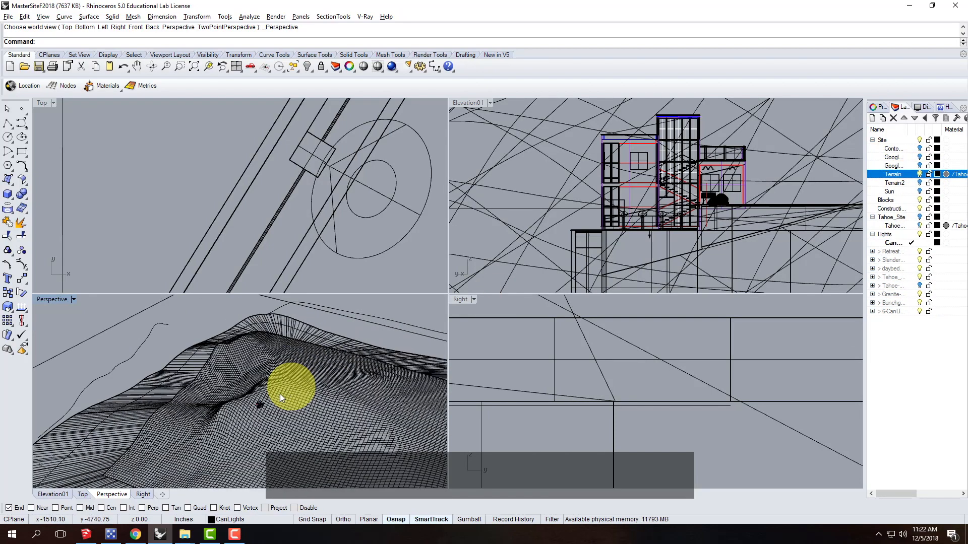
scroll(235, 427, "up", 5)
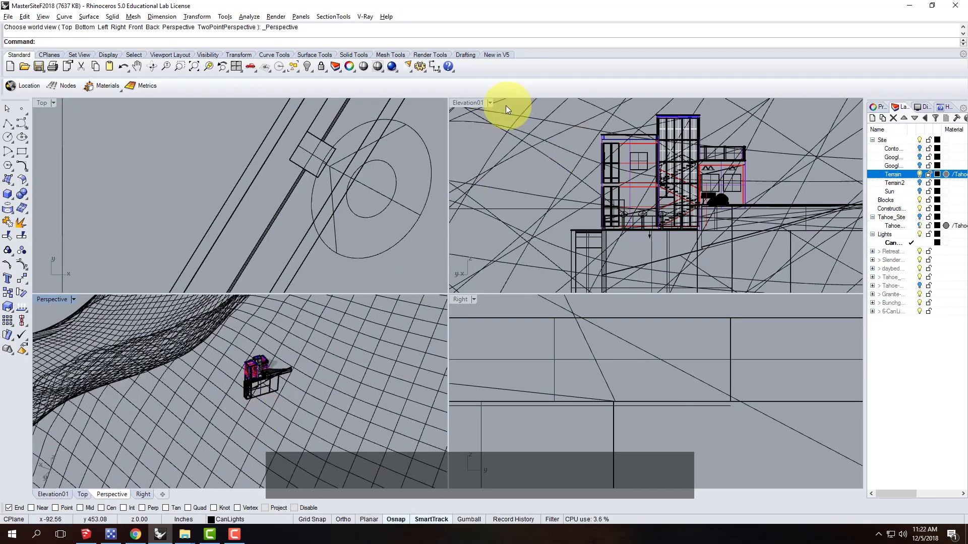
- Compare Wireframe and Shaded display in the Elevation01 viewport and leave it set to Shaded
left_click(490, 103)
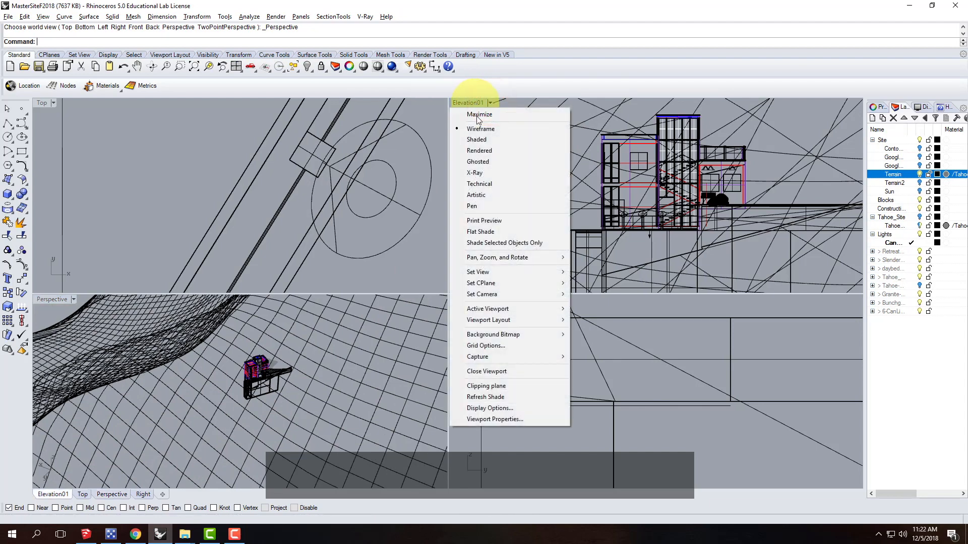
left_click(478, 141)
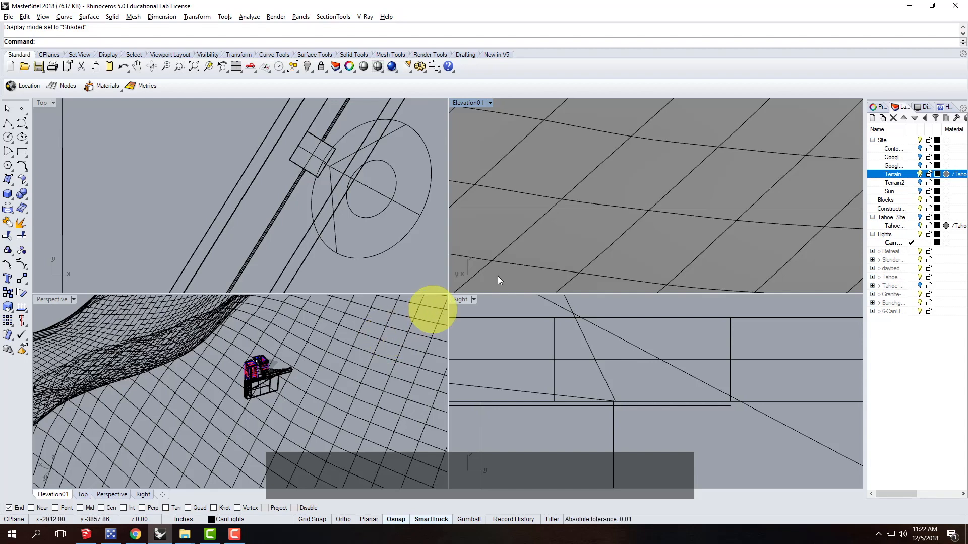
left_click(492, 103)
left_click(498, 135)
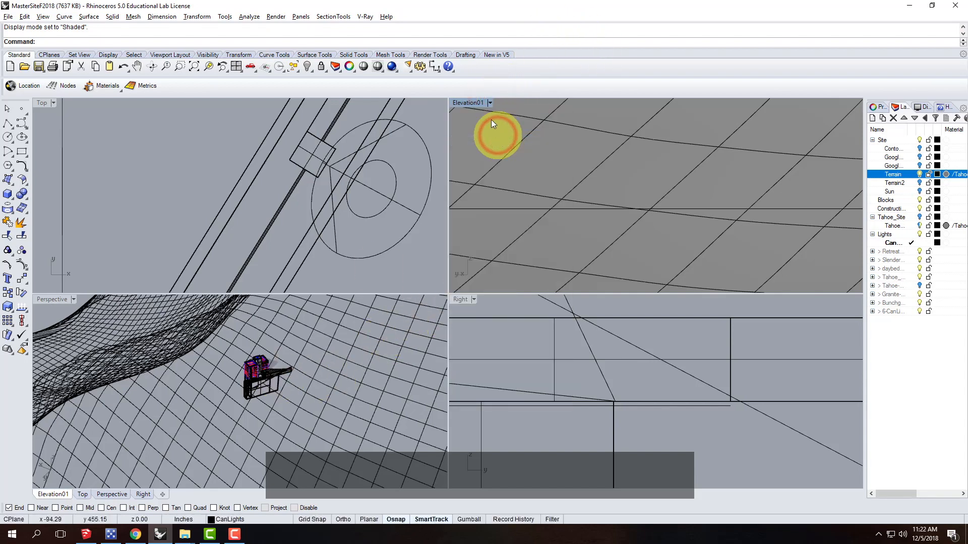
left_click(491, 101)
left_click(485, 129)
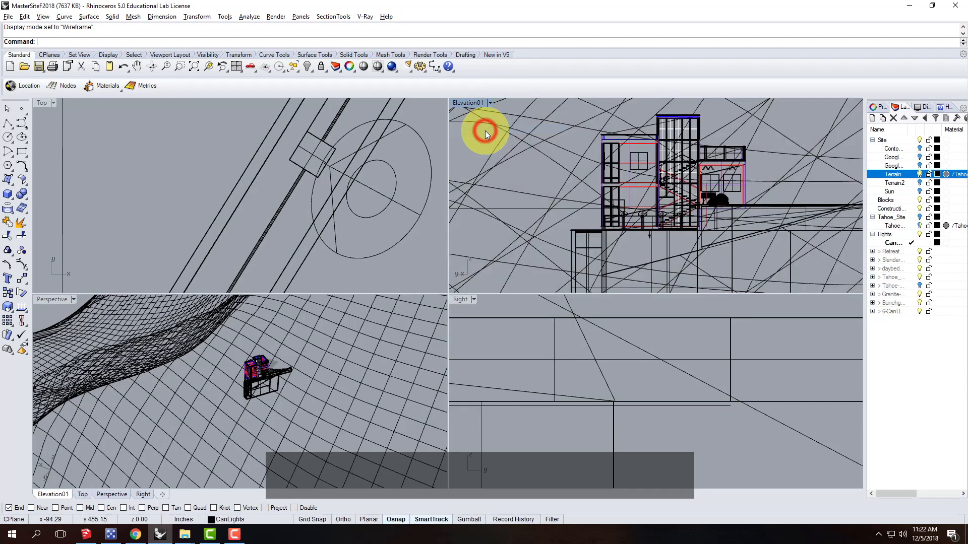
left_click(489, 103)
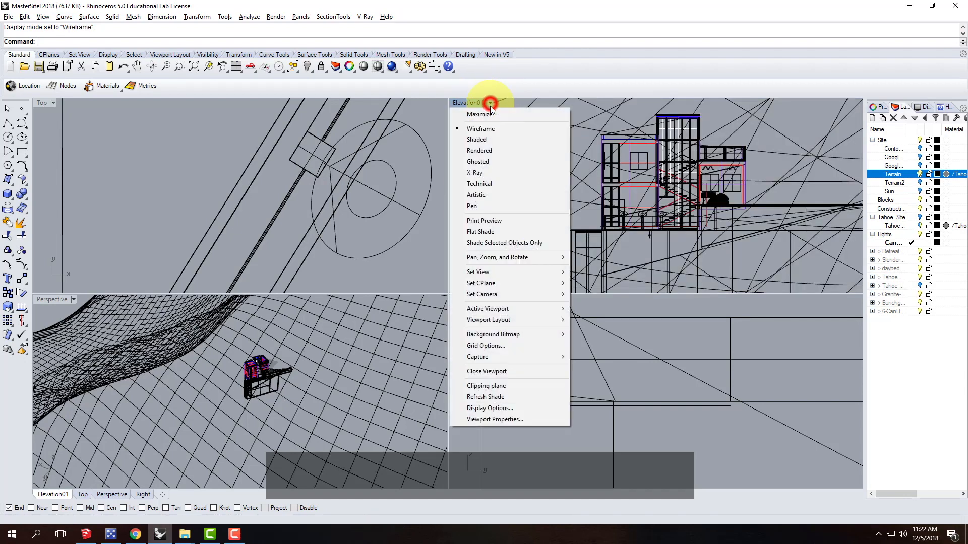
left_click(483, 139)
- Draw a vertical plane surface in the Perspective viewport, running past the building and across the whole terrain from one side to the other
scroll(291, 385, "down", 10)
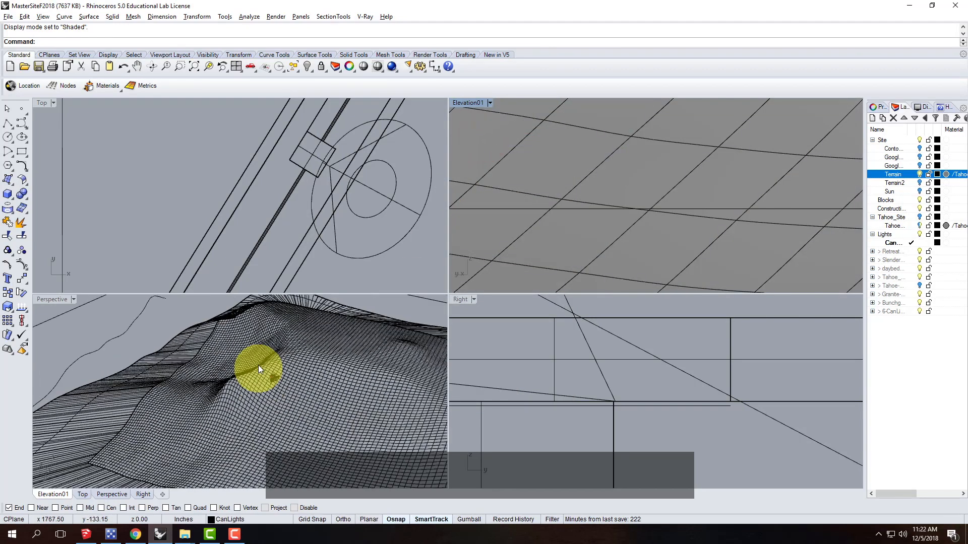
right_click_drag(302, 390, 228, 355)
scroll(279, 387, "up", 8)
right_click_drag(240, 323, 286, 377)
scroll(286, 377, "up", 5)
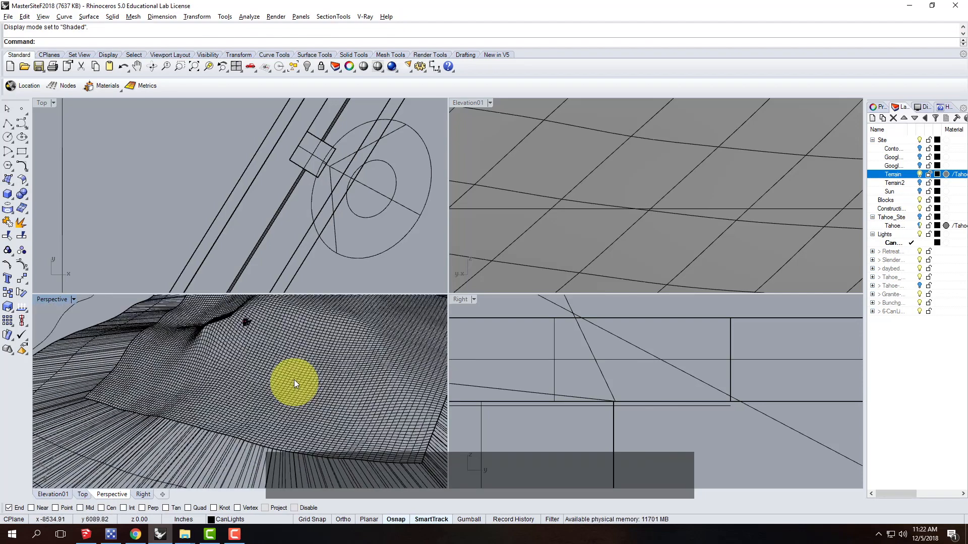
left_click(9, 182)
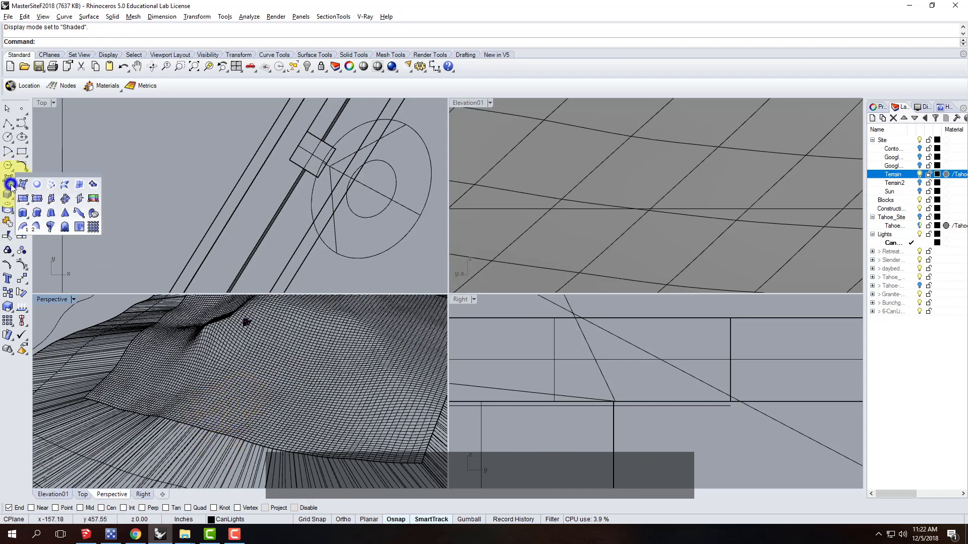
left_click(51, 200)
scroll(198, 353, "down", 6)
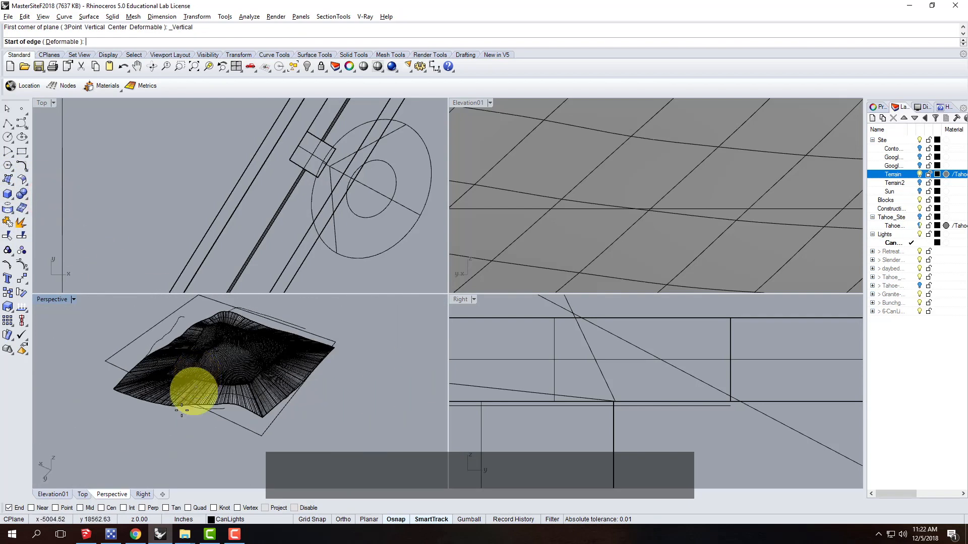
left_click(154, 434)
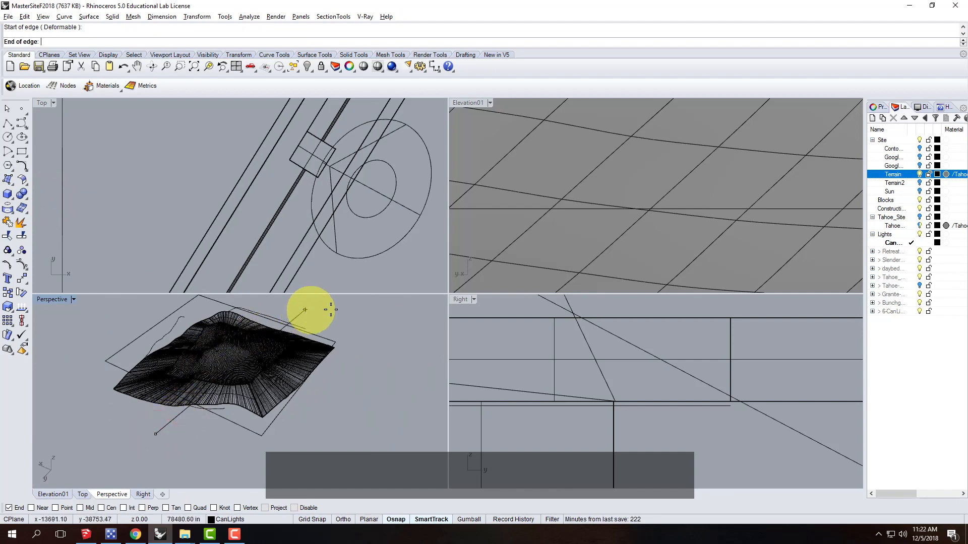
right_click_drag(382, 334, 319, 346)
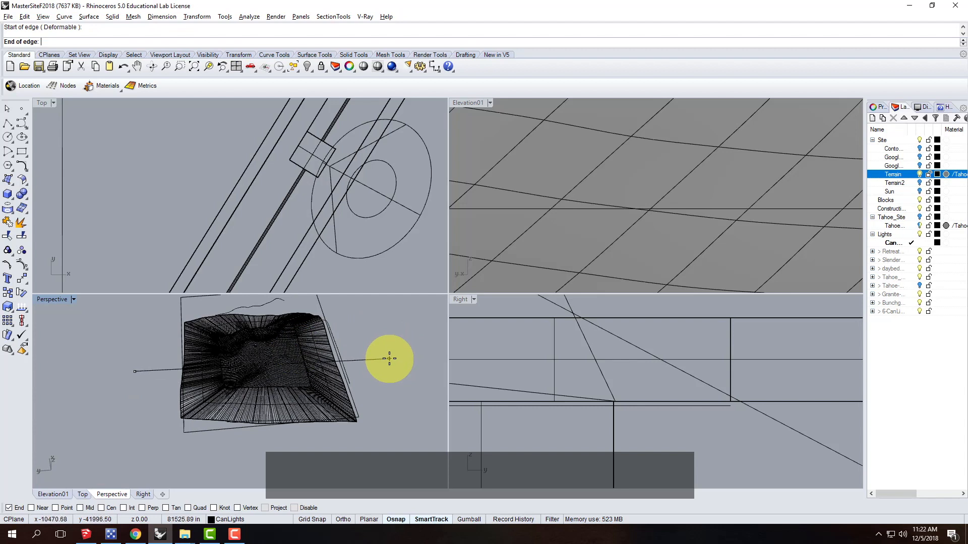
left_click(389, 358)
right_click_drag(383, 298, 314, 376)
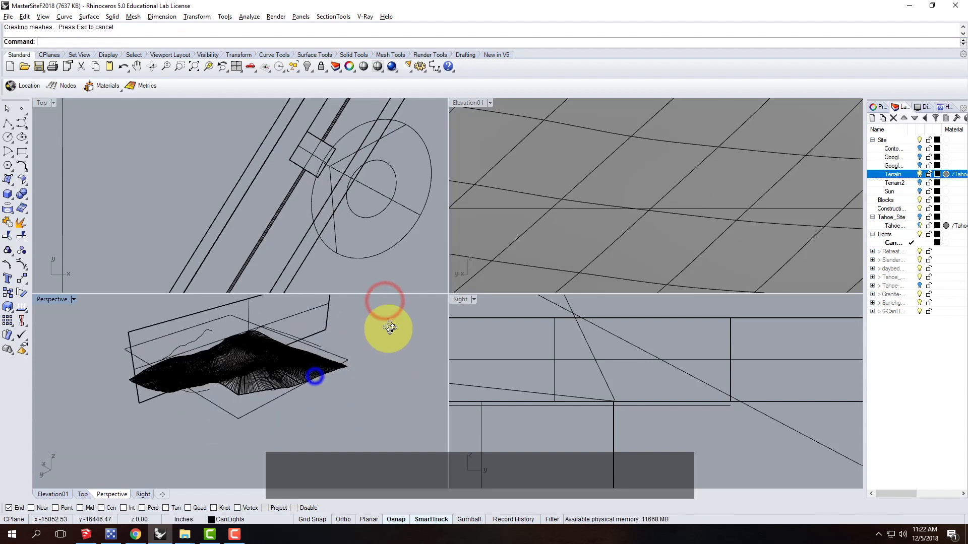
- Set the Perspective viewport to Shaded and move the vertical plane sideways across the terrain towards the building
left_click(74, 299)
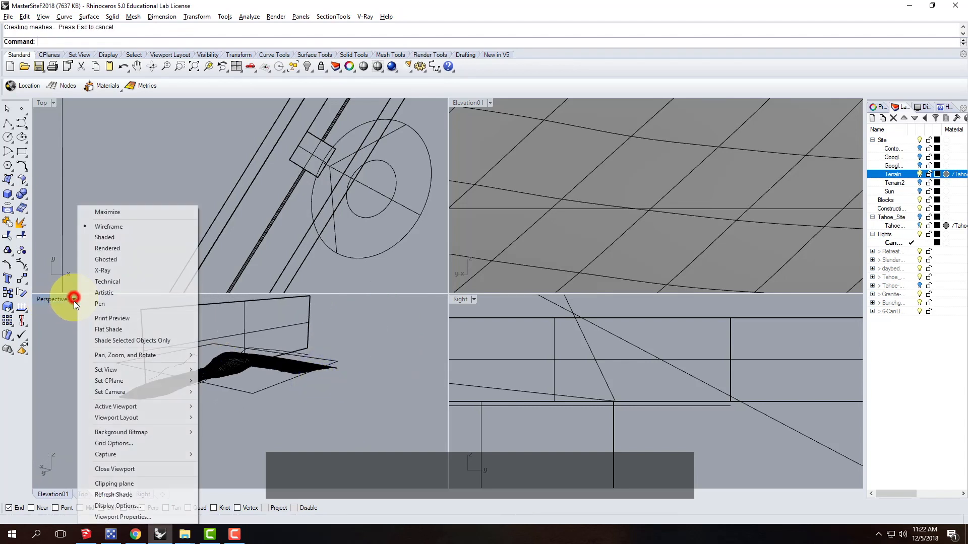
left_click(112, 237)
mouse_move(147, 371)
right_mouse_down()
mouse_move(207, 362)
mouse_move(315, 384)
right_mouse_up()
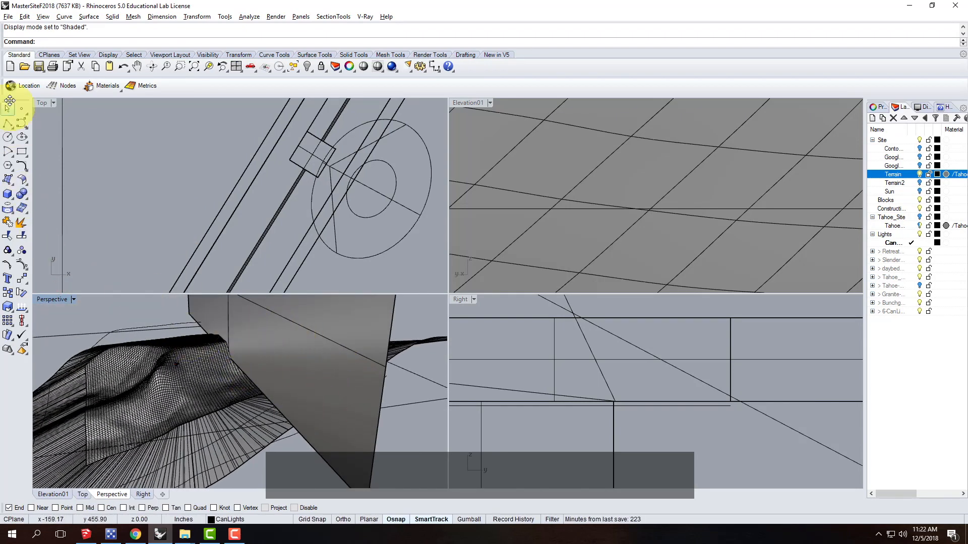
left_click(320, 385)
type("move")
key("Return")
scroll(335, 386, "down", 2)
left_click(378, 416)
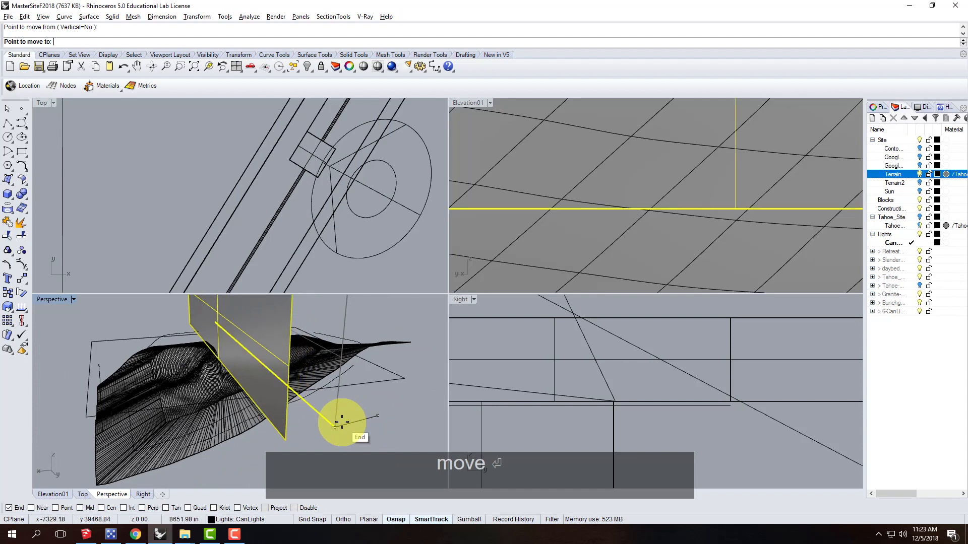
- Move the vertical plane straight down with the Vertical option so it passes through the full depth of the terrain
type("move")
key("Return")
type("v")
key("Return")
left_click(376, 400)
left_click(374, 438)
mouse_move(406, 382)
right_mouse_down()
mouse_move(341, 392)
mouse_move(309, 356)
mouse_move(345, 388)
mouse_move(389, 390)
right_mouse_up()
key("Escape")
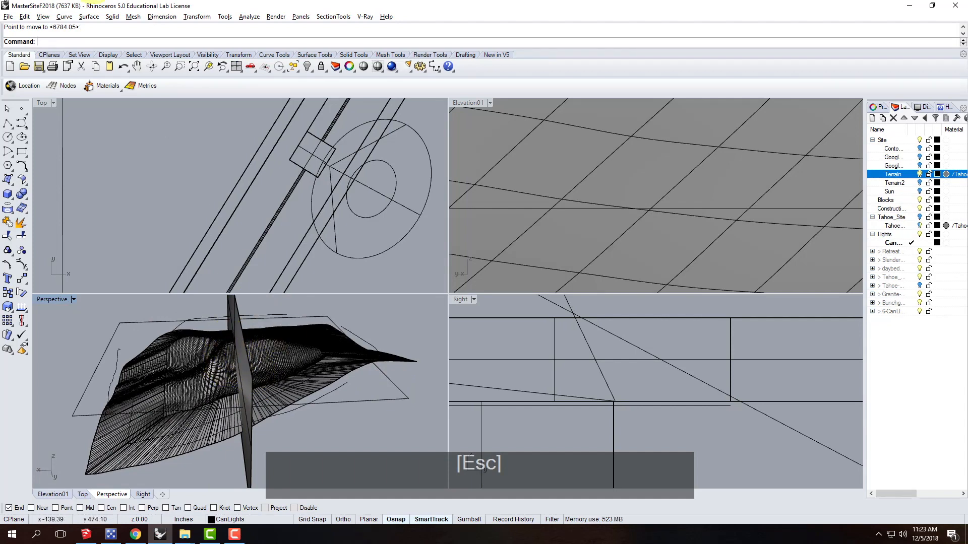
- Save the model, and save a copy of it in the same folder as MasterSiteF2018-Elevation
left_click(9, 17)
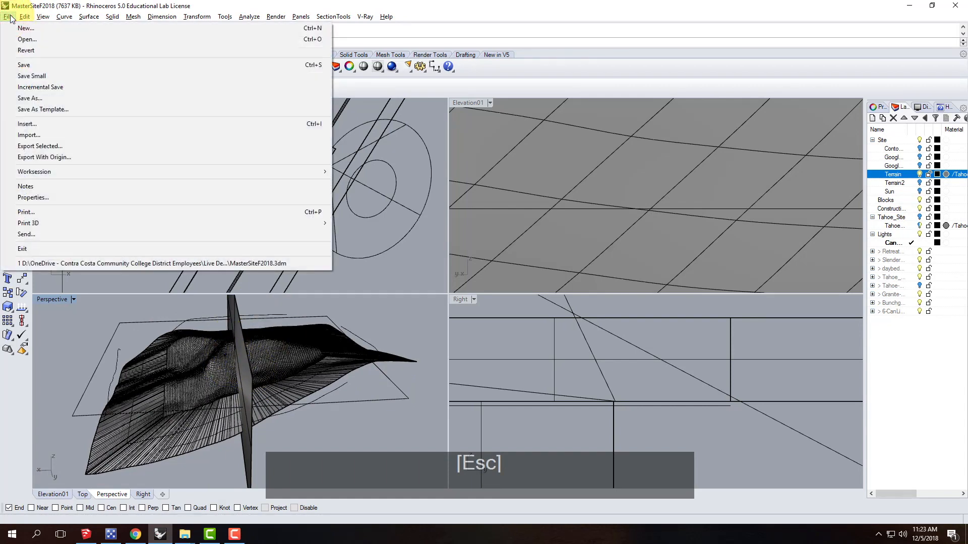
left_click(26, 65)
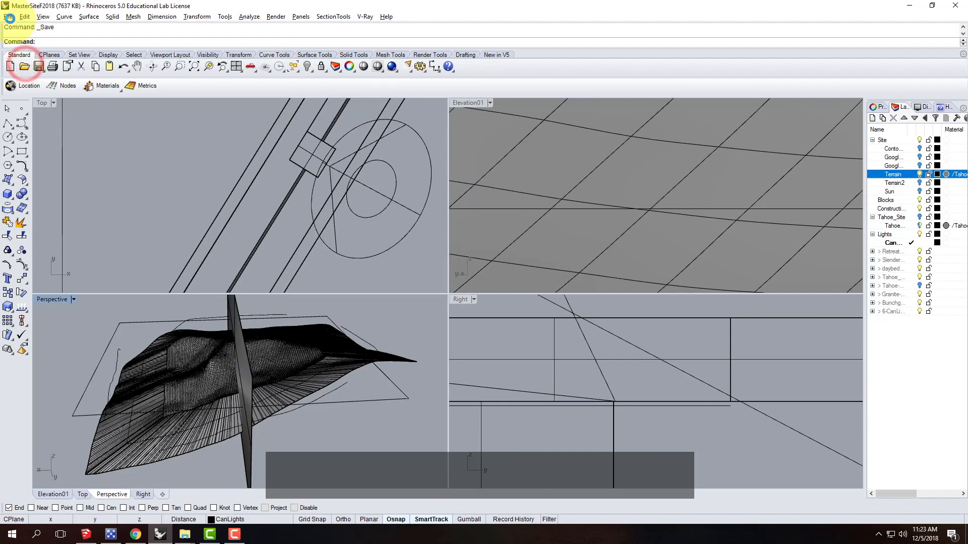
left_click(9, 17)
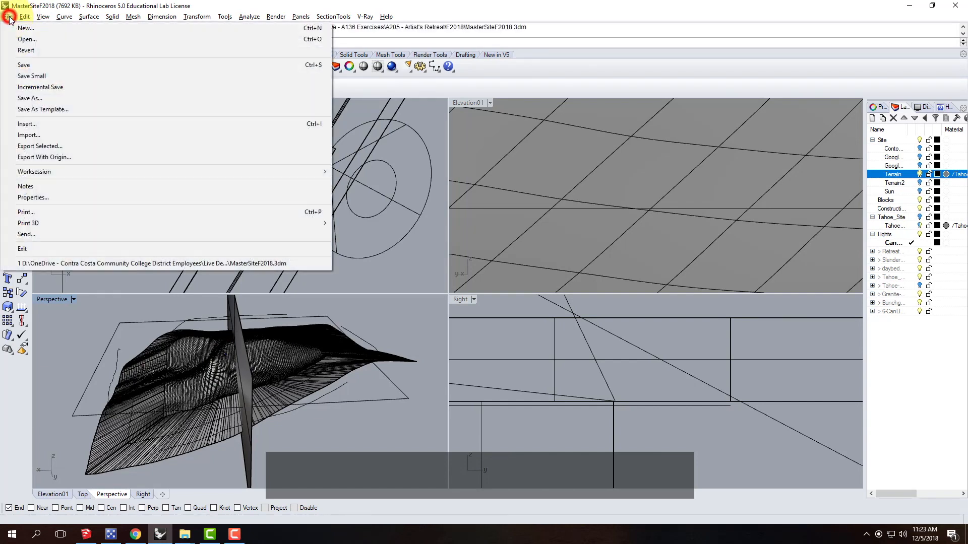
left_click(39, 99)
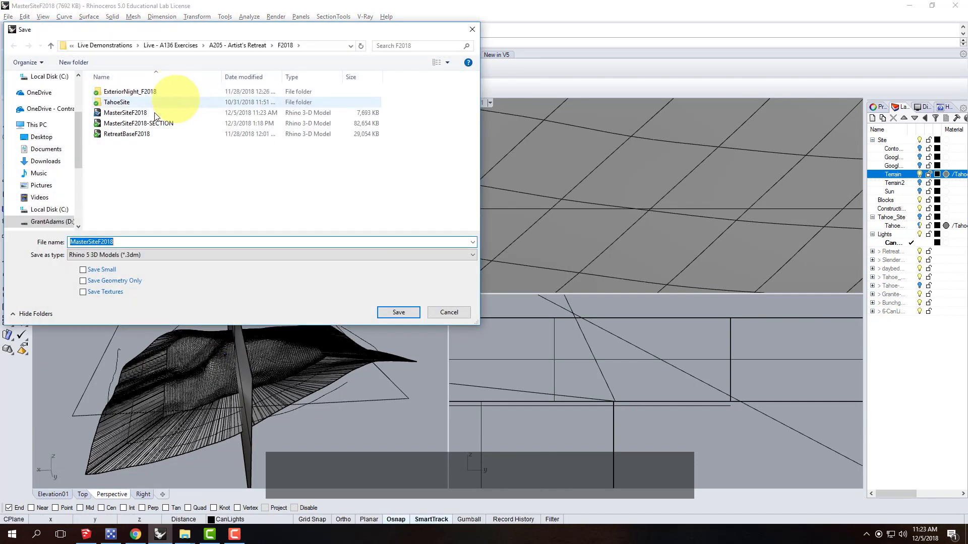
left_click(116, 242)
type("-")
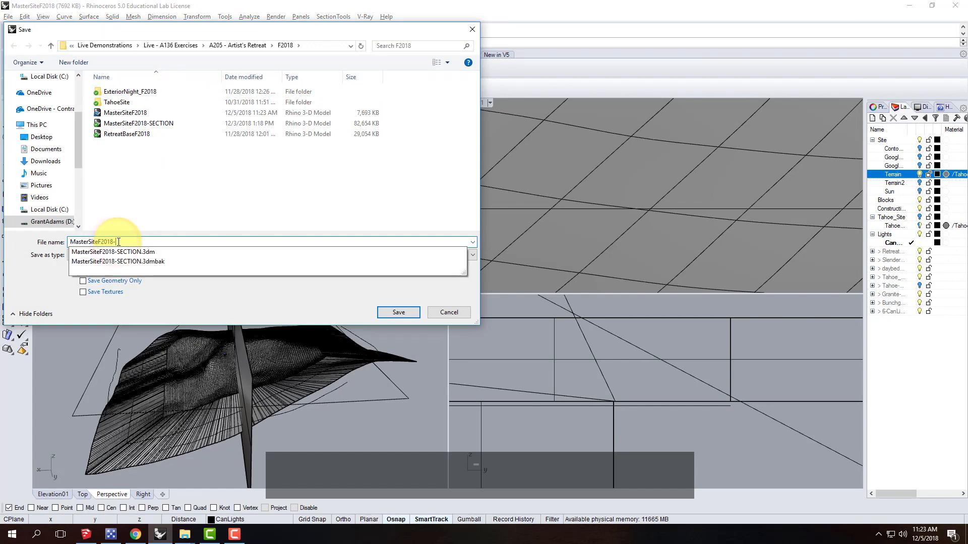
type("Elevation")
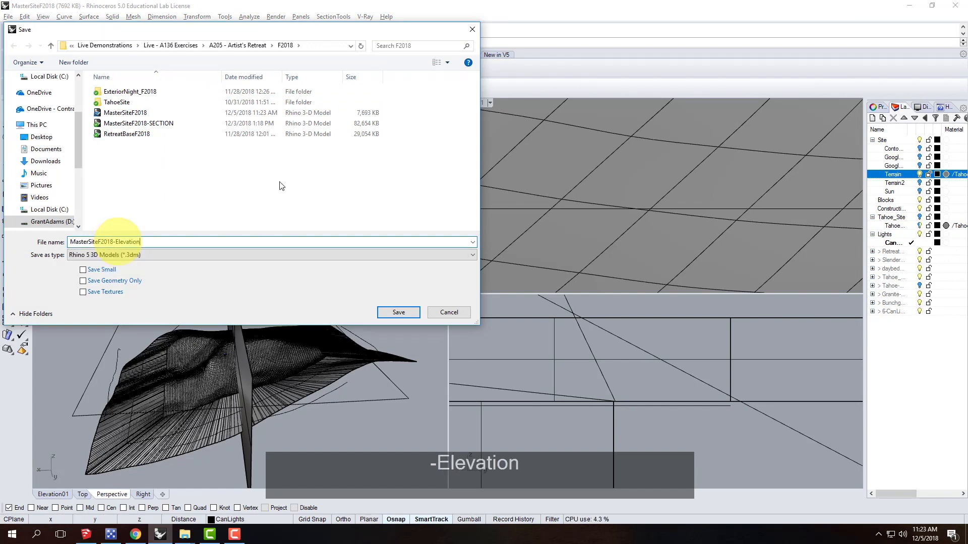
left_click(400, 316)
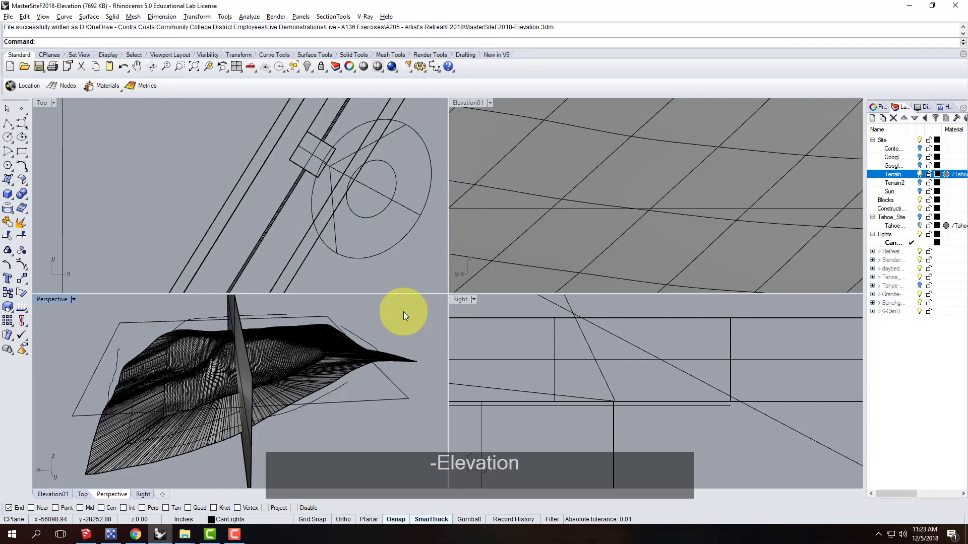
- Select the four terrain surfaces around the vertical plane and try to explode them
right_click_drag(401, 384, 320, 359)
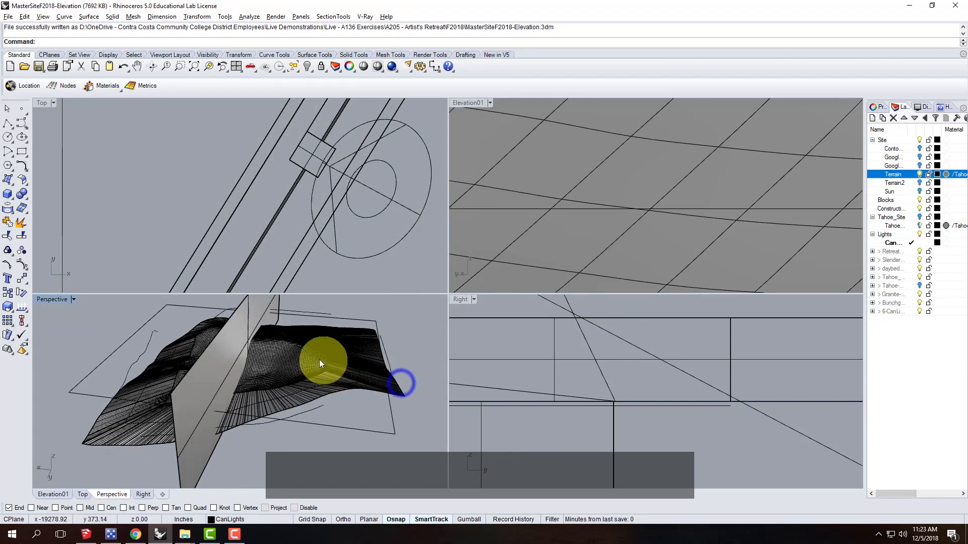
left_click(315, 358)
left_click(316, 392, "shift")
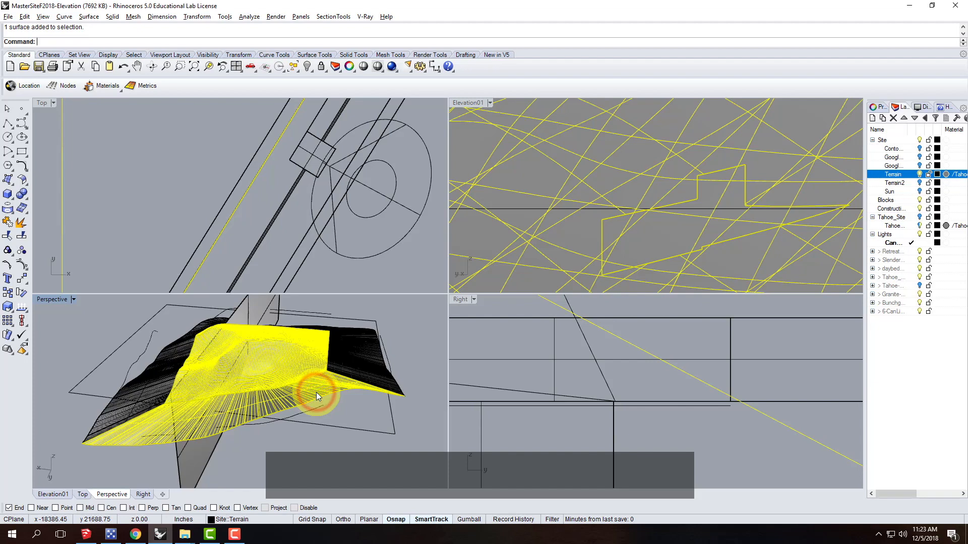
right_click_drag(380, 353, 343, 395)
left_click(306, 402, "shift")
left_click(285, 359, "shift")
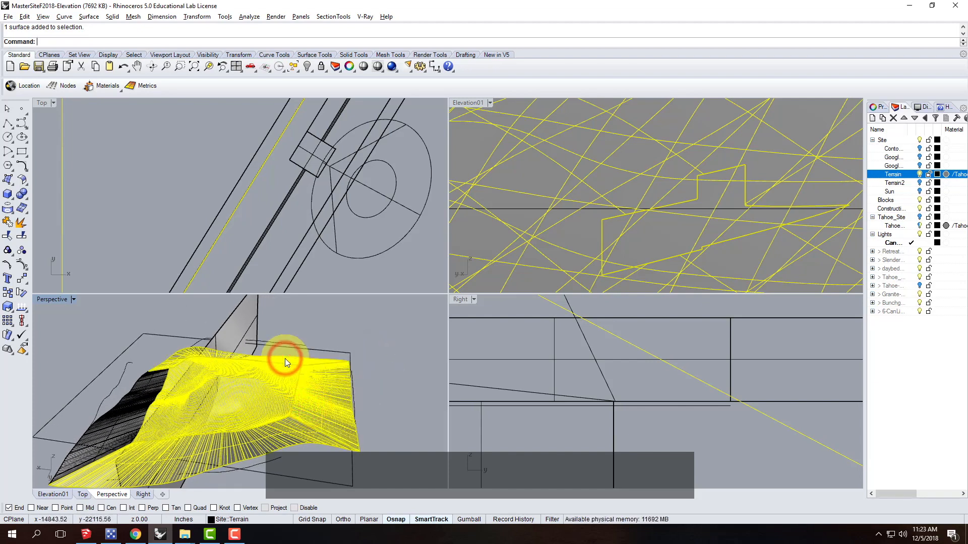
type("expl")
key("Return")
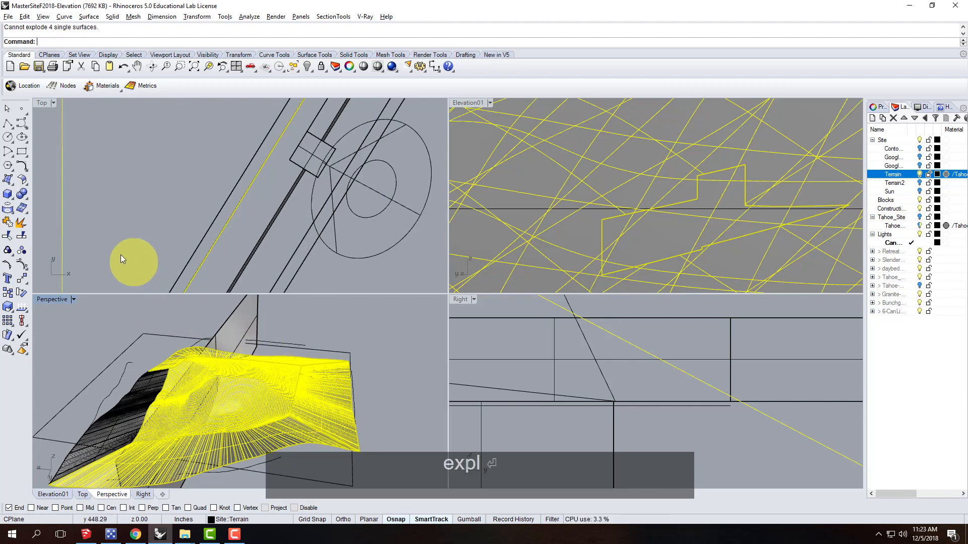
- Split the selected terrain surfaces using the vertical plane as the cutting object
type("split")
key("Return")
left_click(252, 316)
key("Return")
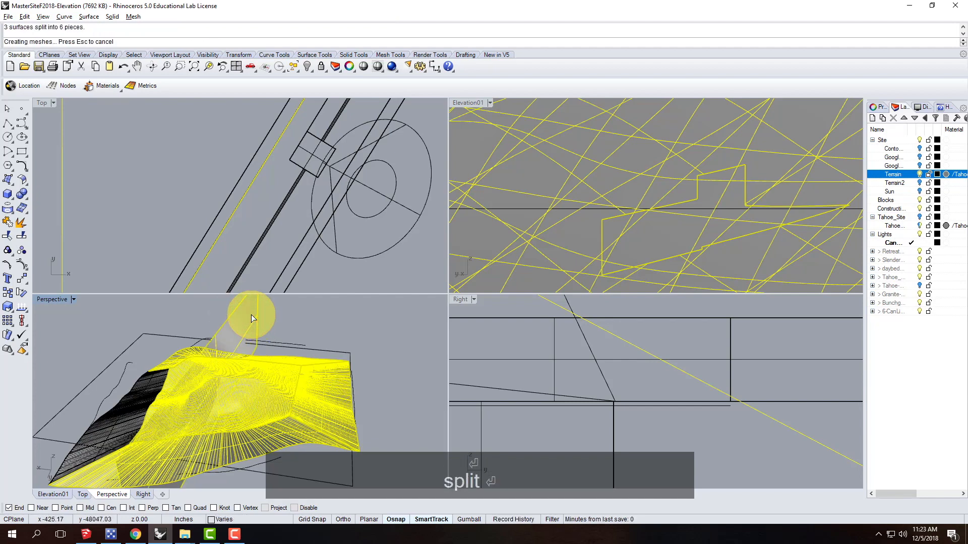
- Hide the split terrain pieces on the side of the vertical plane away from the building
left_click(276, 432)
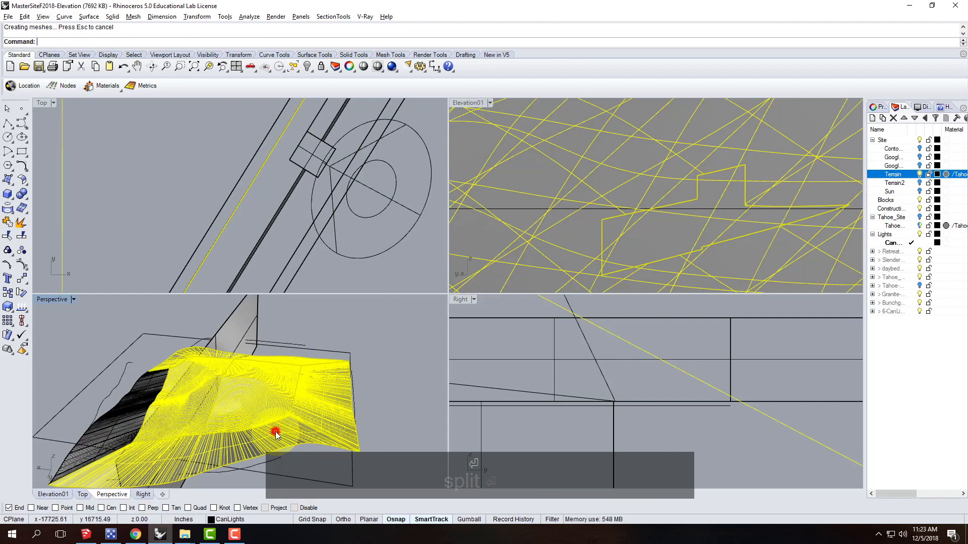
left_click(270, 402, "shift")
left_click(311, 396, "shift")
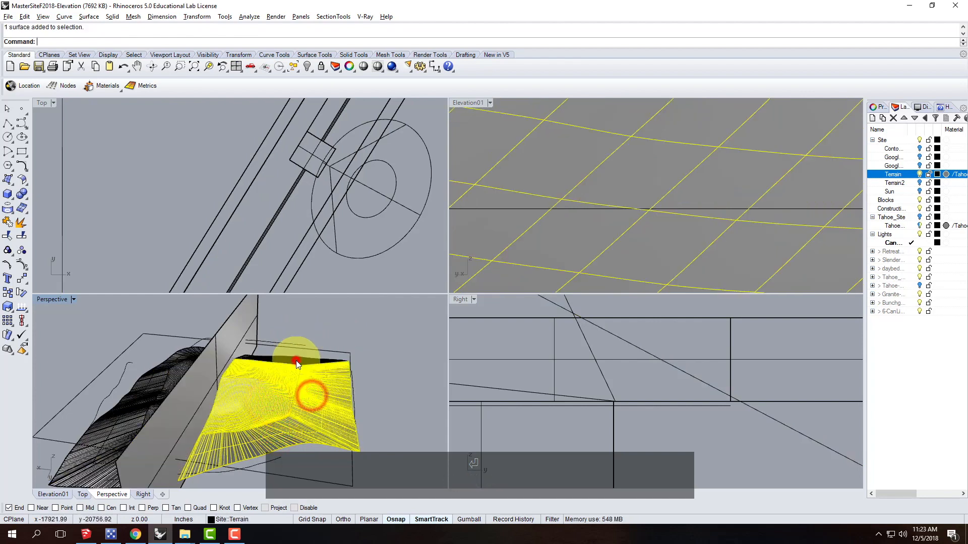
mouse_move(281, 399)
right_mouse_down()
mouse_move(262, 373)
mouse_move(222, 413)
mouse_move(281, 400)
mouse_move(293, 386)
right_mouse_up()
type("hide")
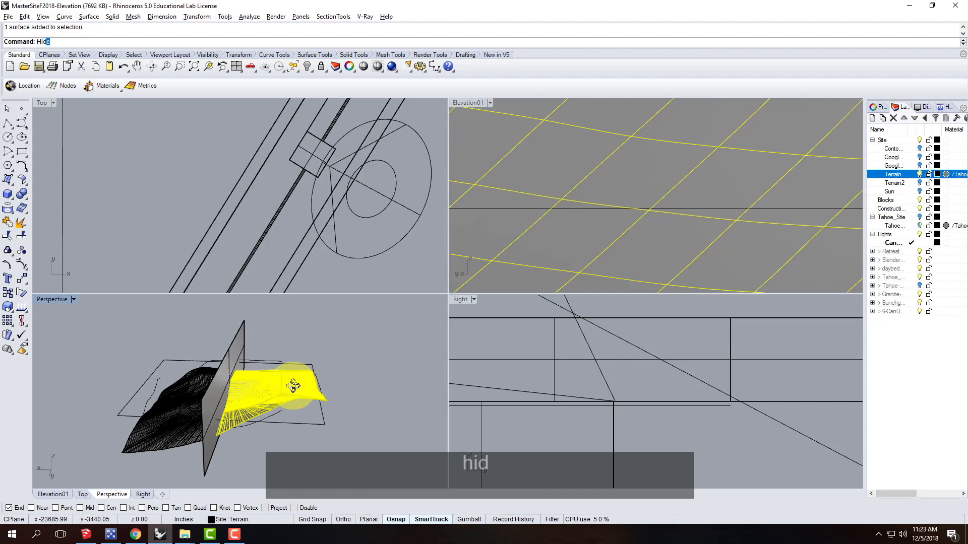
key("Return")
- Hide the vertical cutting plane
left_click(235, 346)
type("hide")
key("Return")
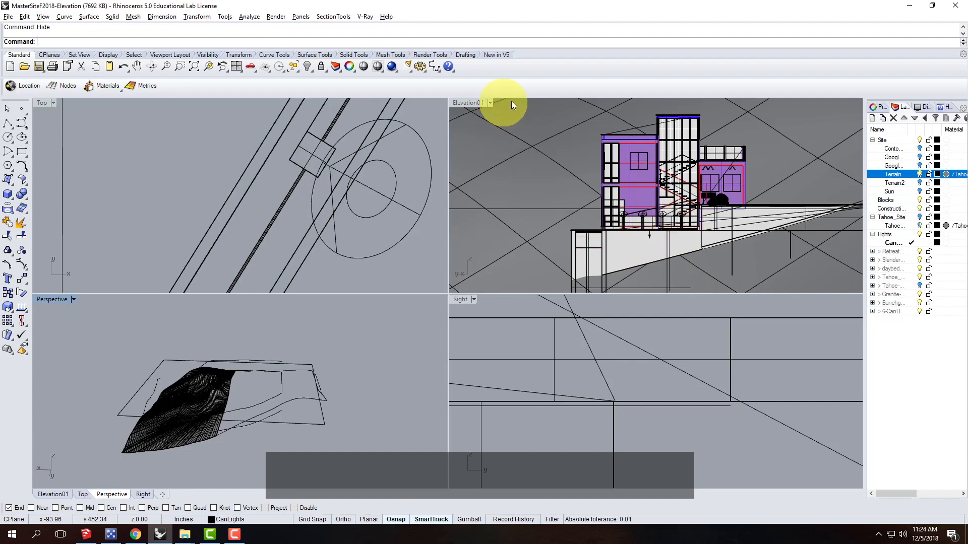
- Show the camera of the Elevation01 viewport in the other views
right_click_drag(302, 370, 153, 410)
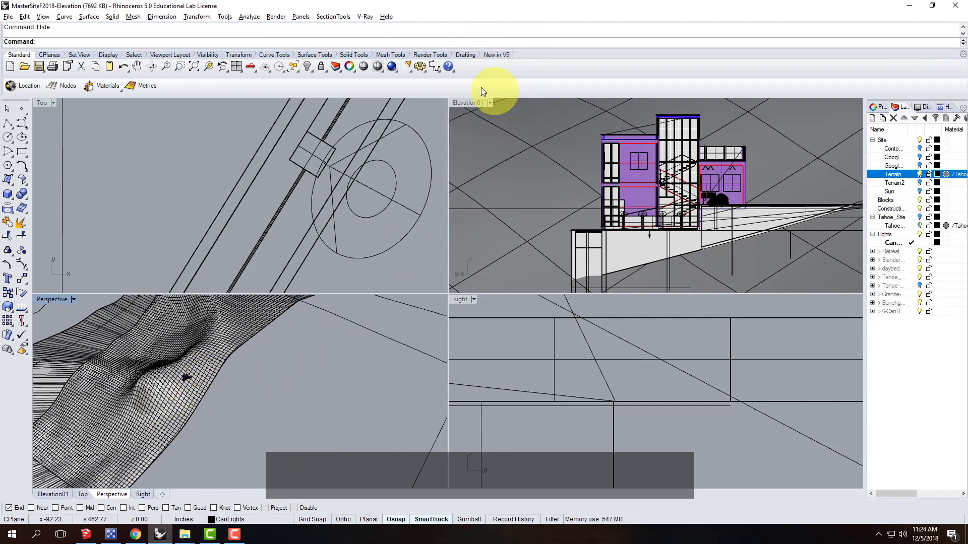
left_click(475, 103)
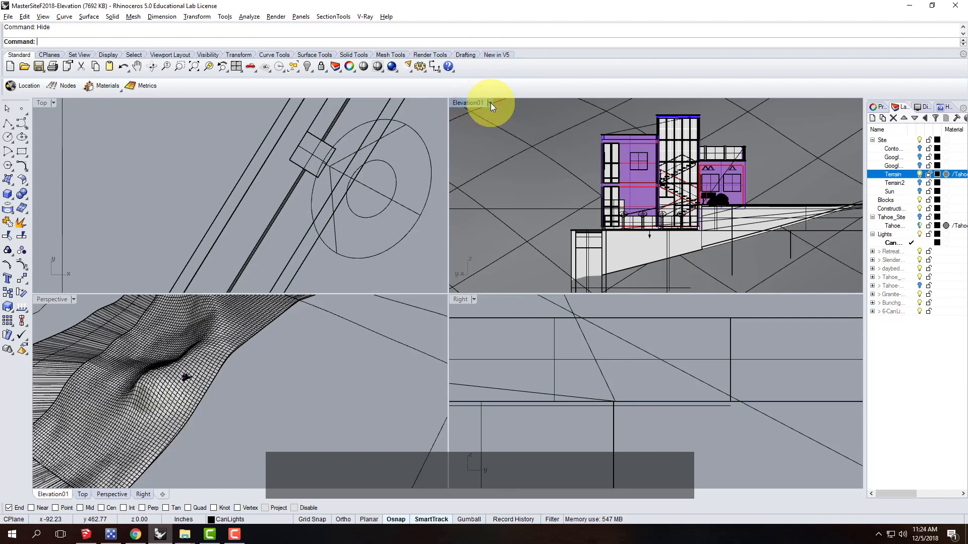
left_click(490, 103)
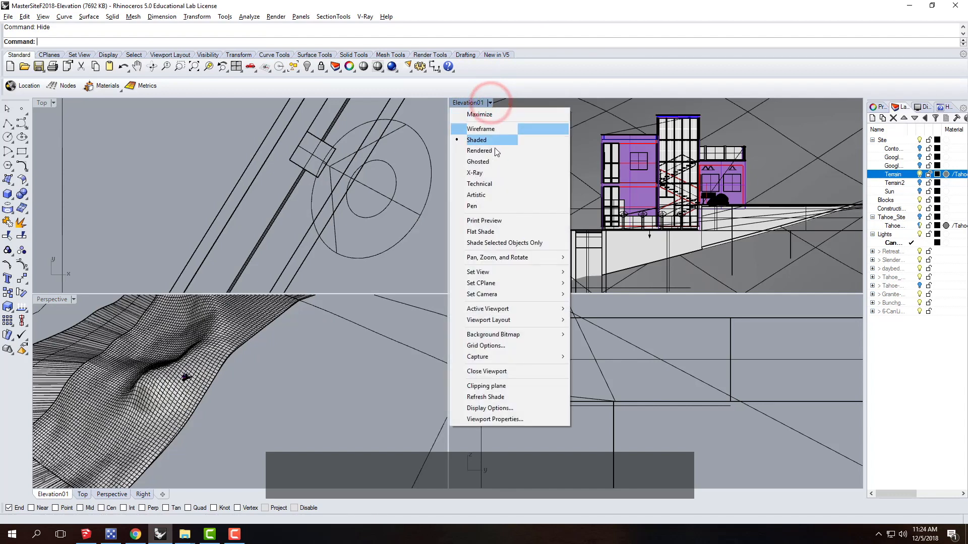
mouse_move(496, 295)
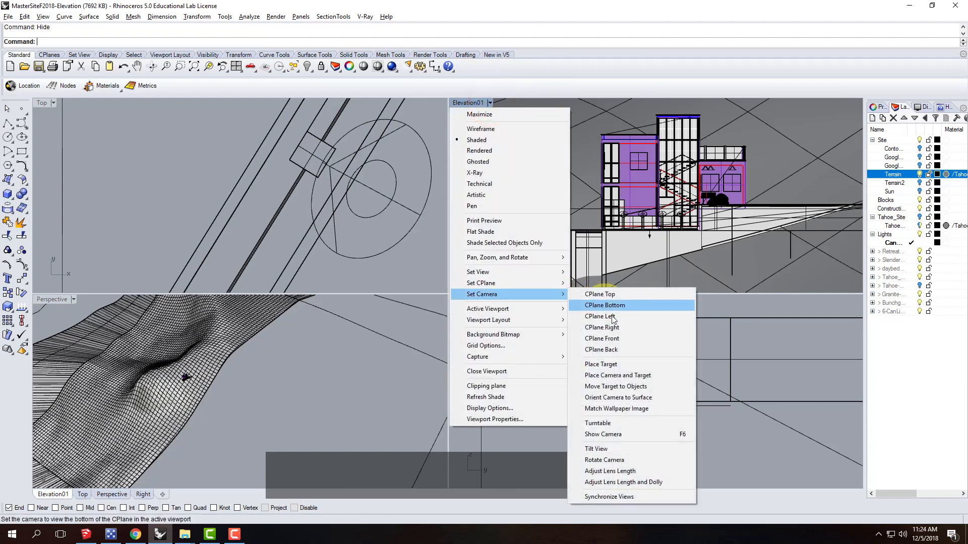
left_click(627, 433)
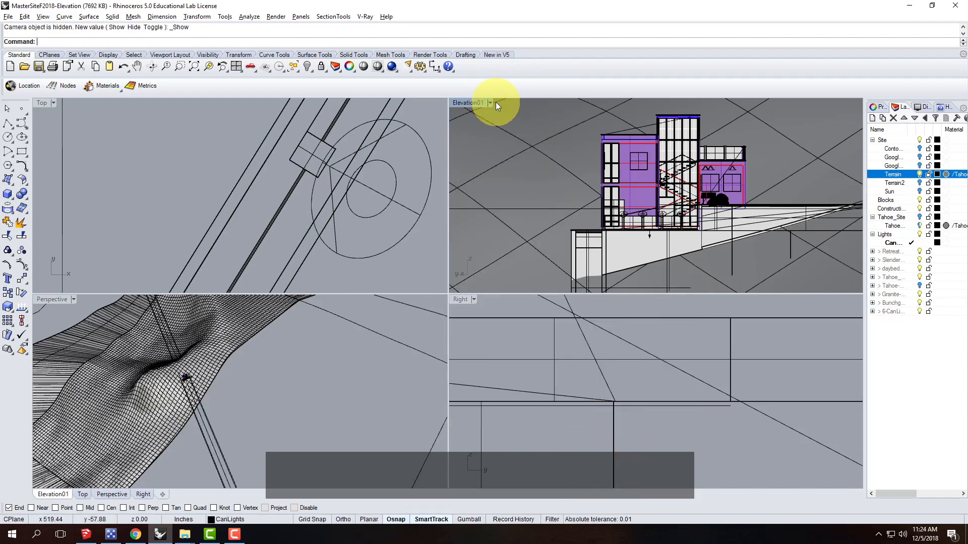
- Examine the elevation camera's sight lines in the Perspective view, from the terrain out to the camera's far end
scroll(185, 355, "down", 5)
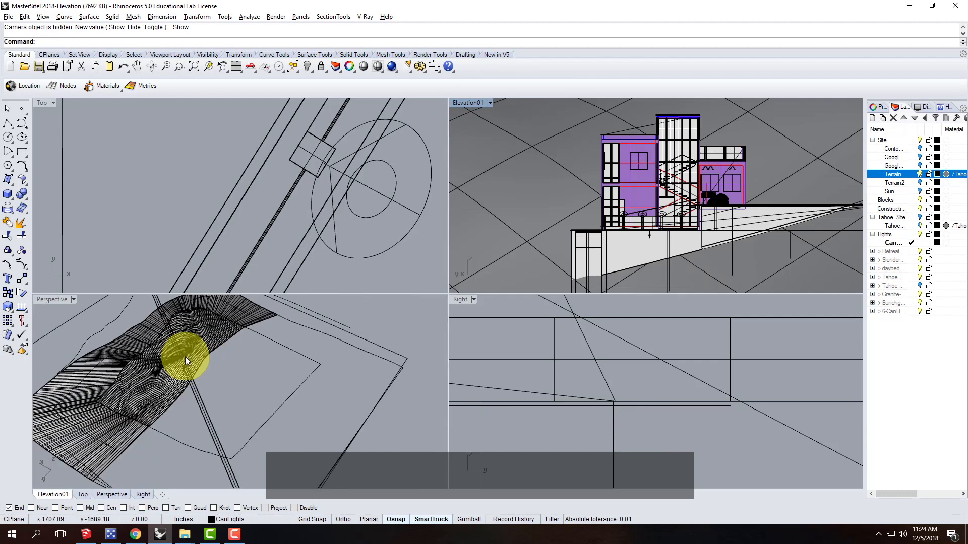
scroll(201, 357, "down", 8)
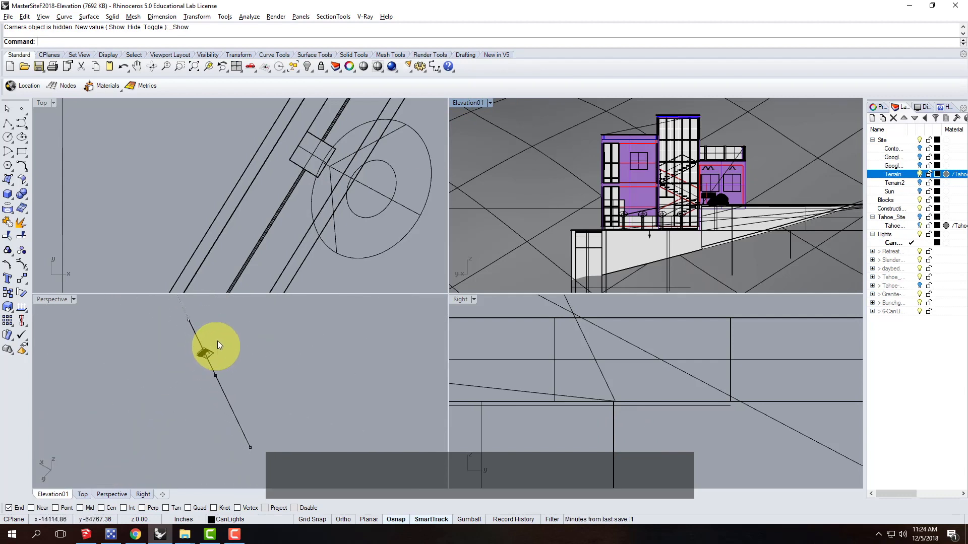
scroll(237, 377, "up", 5)
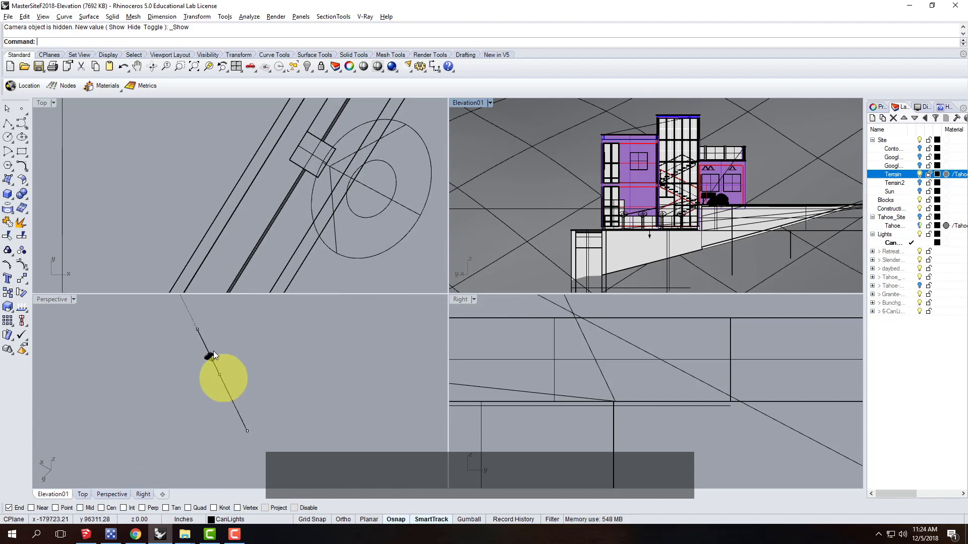
scroll(201, 338, "up", 4)
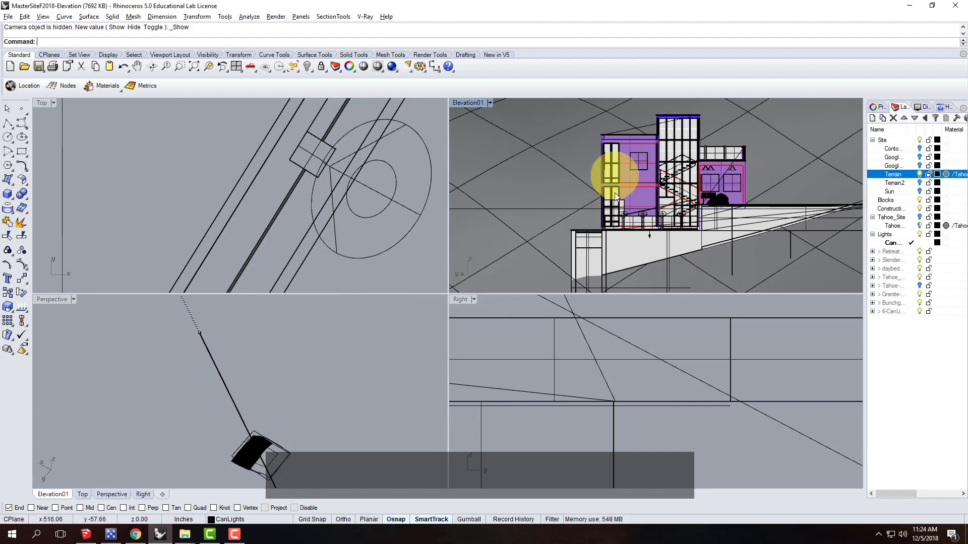
scroll(258, 449, "up", 6)
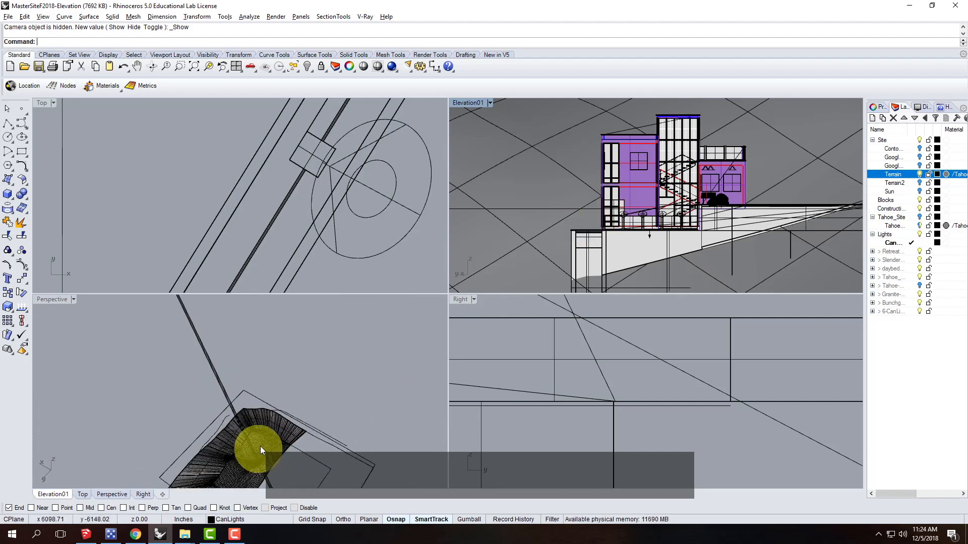
scroll(292, 400, "down", 8)
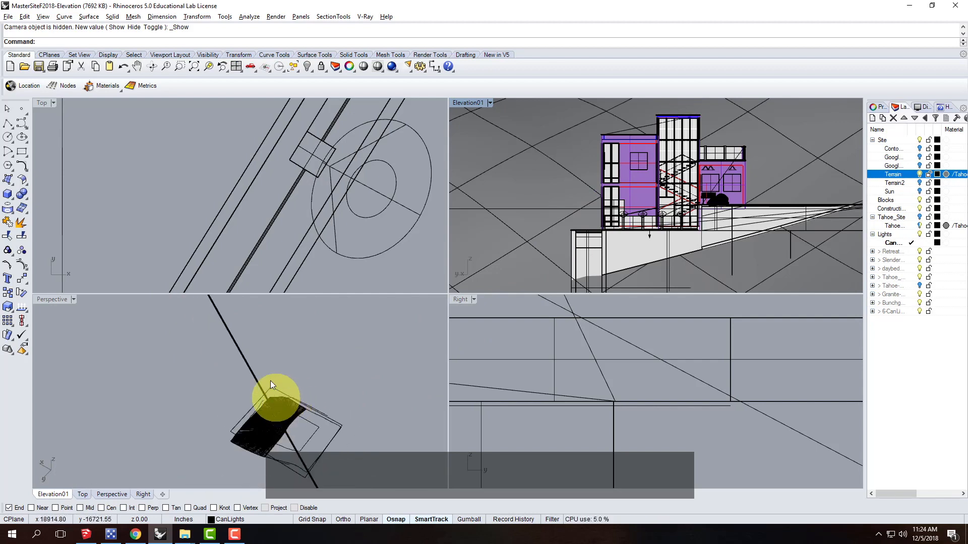
scroll(268, 428, "down", 2)
scroll(216, 309, "up", 5)
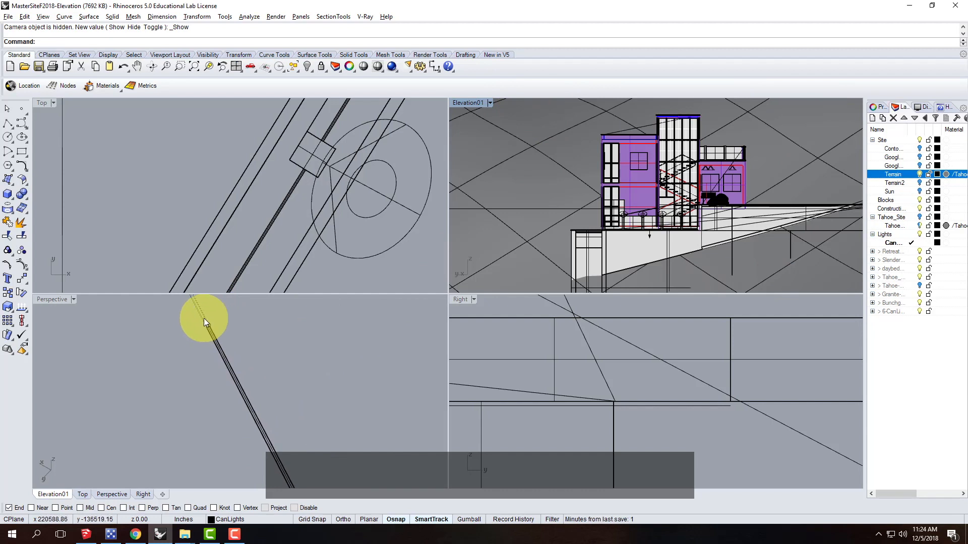
- Select the camera points at the far end of the sight lines and try to zoom to the selection
left_click(181, 321)
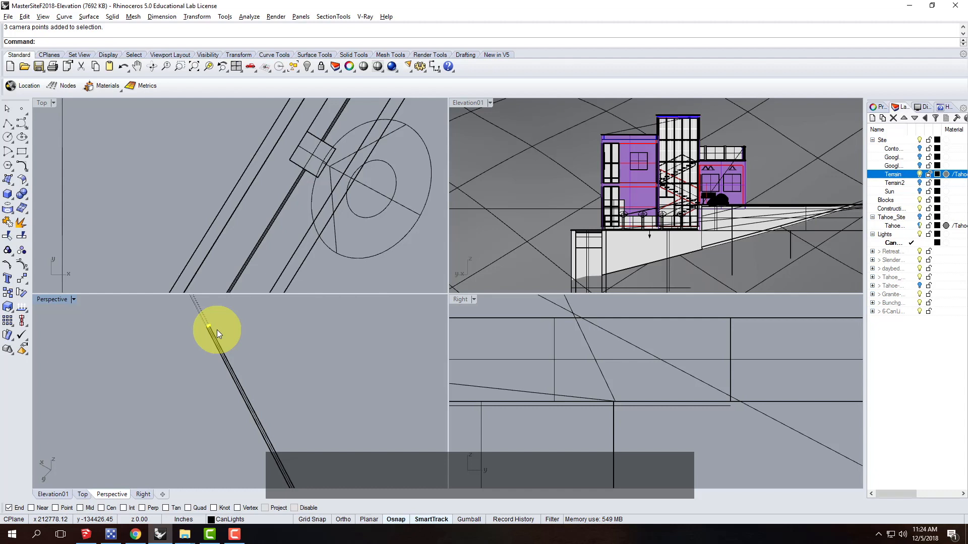
type("Z")
key("Return")
type("s")
key("Return")
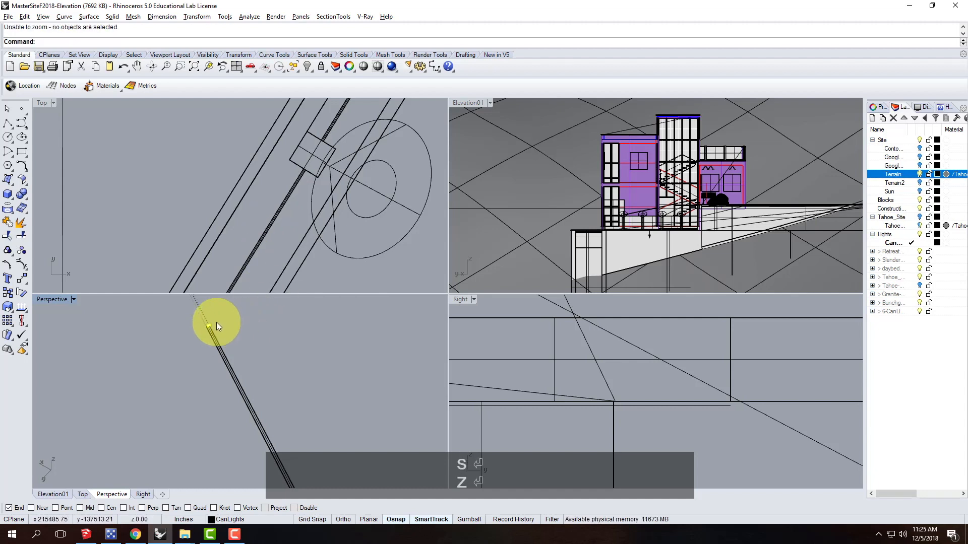
- Reselect the far camera points from another viewing angle, try zooming to them again, and clear the selection
right_click_drag(331, 418, 277, 376)
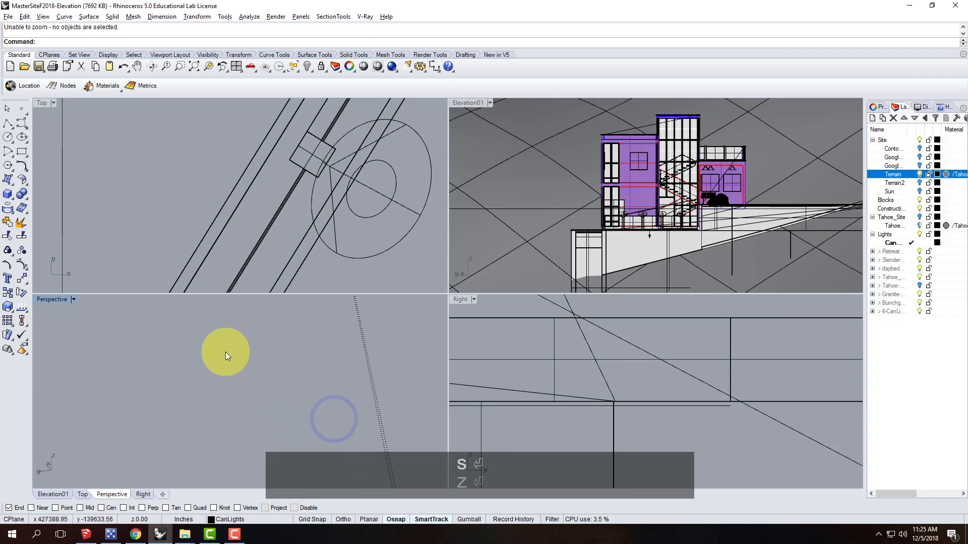
scroll(179, 330, "down", 5)
right_click_drag(186, 334, 232, 338)
left_click(193, 367)
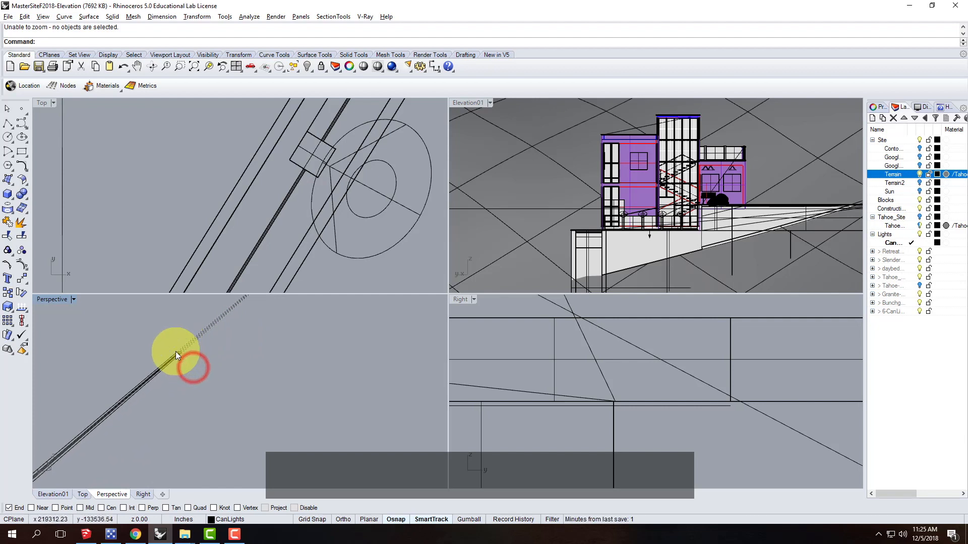
left_click_drag(150, 338, 220, 398)
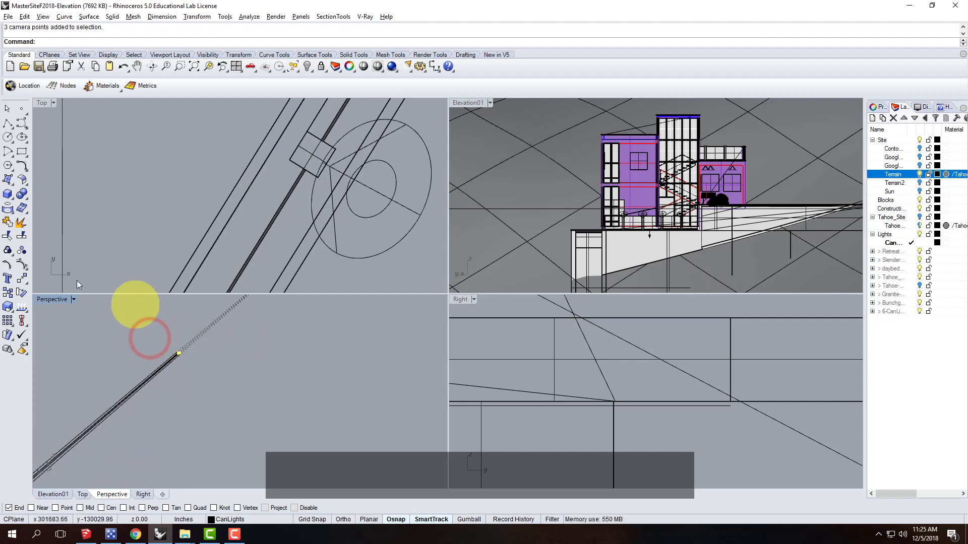
type("z")
key("Return")
type("s")
key("Return")
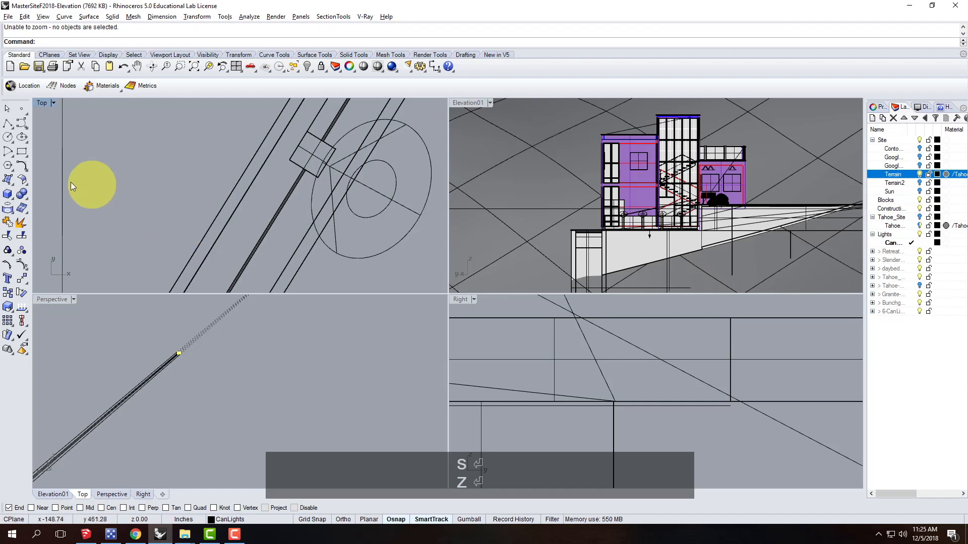
key("Escape")
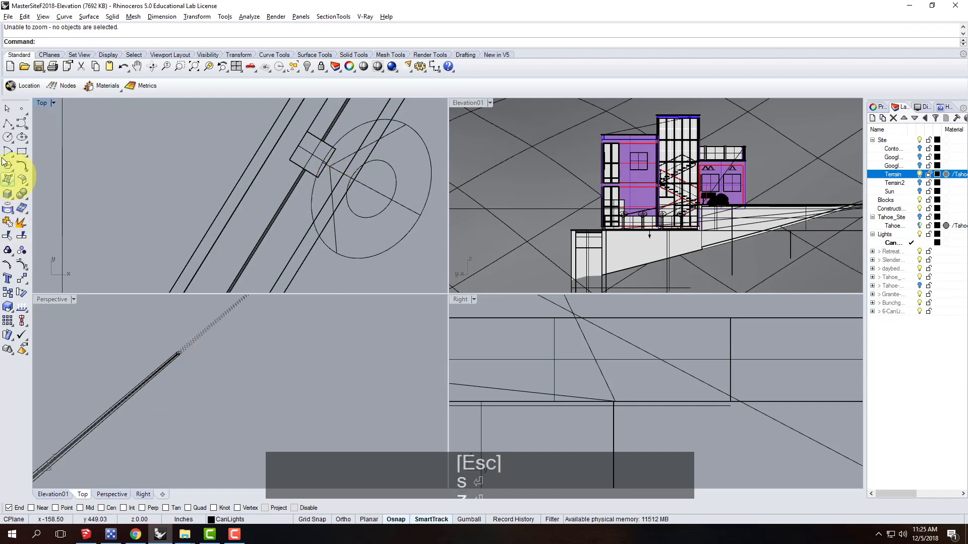
- Turn on the Point object snap and draw a small vertical plane starting at the camera's far end
left_click(7, 193)
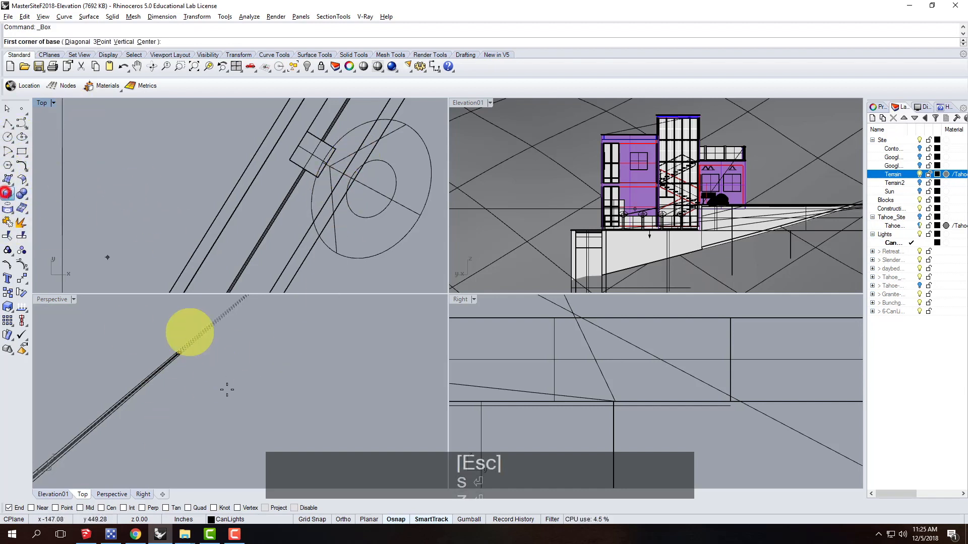
left_click(10, 184)
left_click(14, 185)
left_click(57, 199)
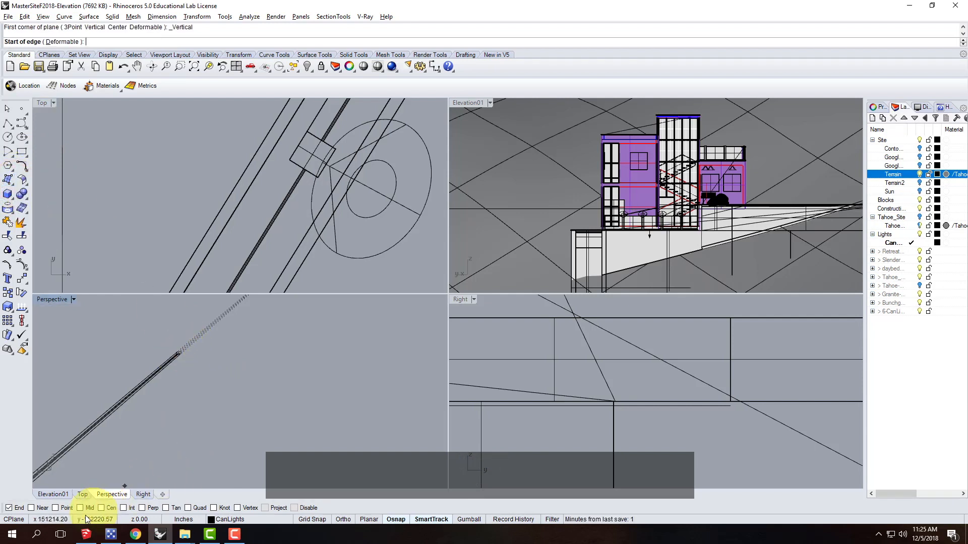
left_click(56, 507)
left_click(180, 352)
left_click(192, 357)
left_click(187, 347)
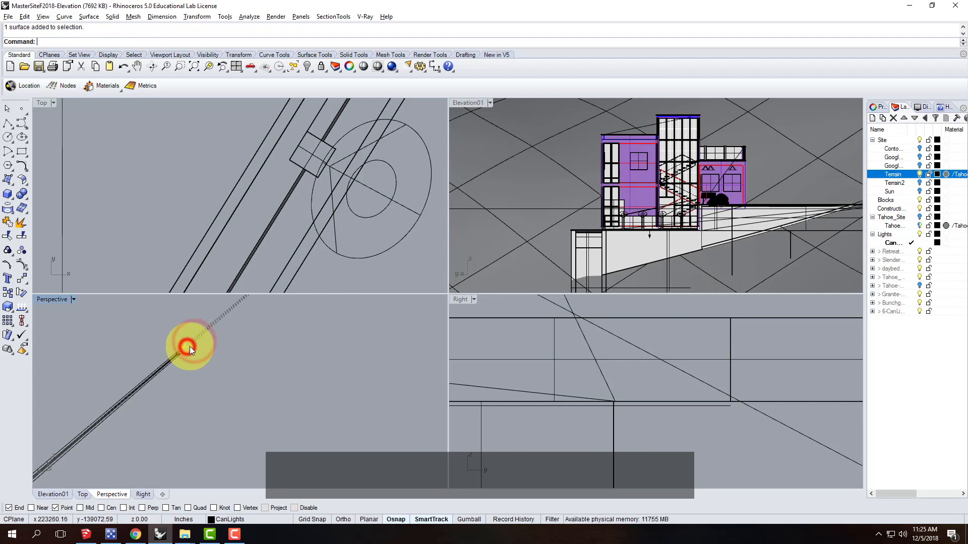
- Zoom to the small vertical plane to bring the camera frame into close view, and delete the plane
type("z")
key("Return")
type("s")
key("Return")
scroll(275, 370, "down", 6)
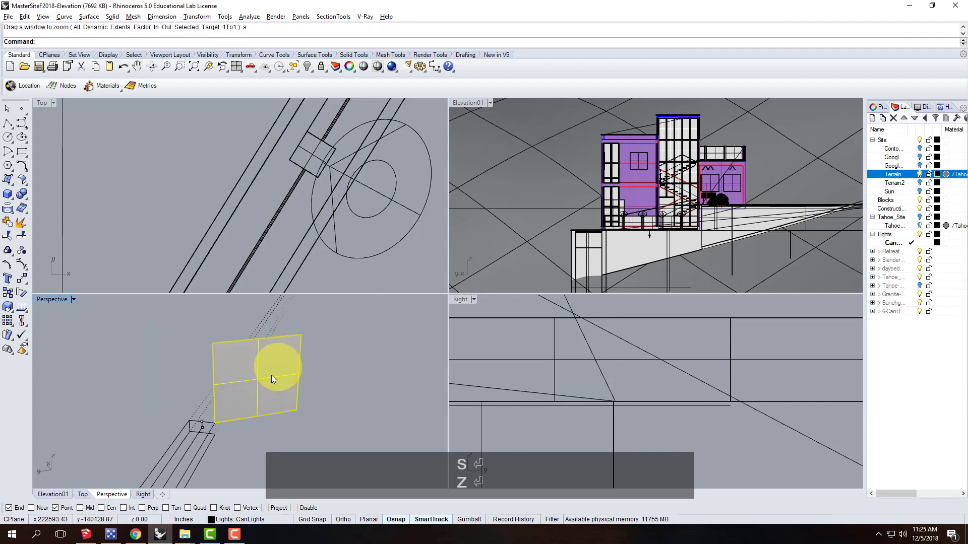
scroll(208, 440, "up", 6)
scroll(208, 440, "up", 2)
key("Escape")
left_click(273, 355)
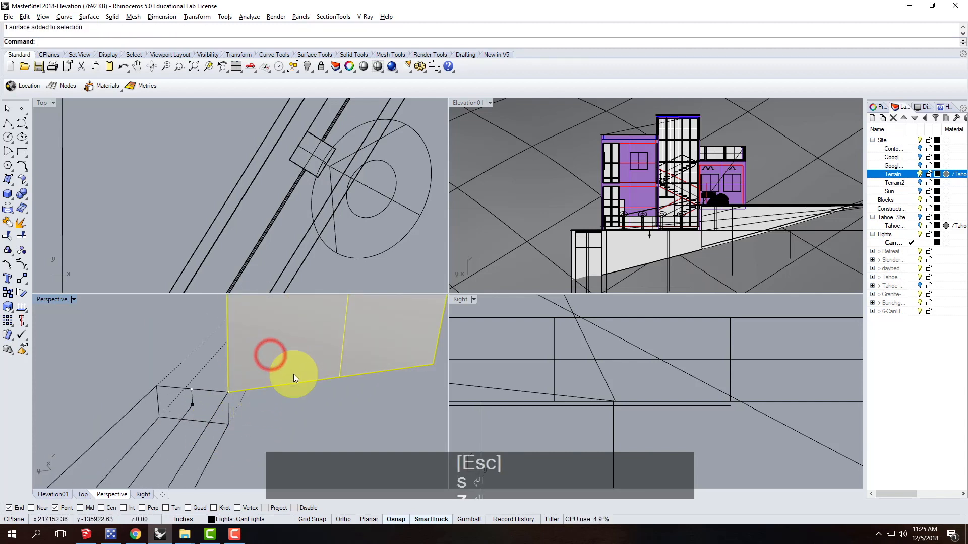
key("Delete")
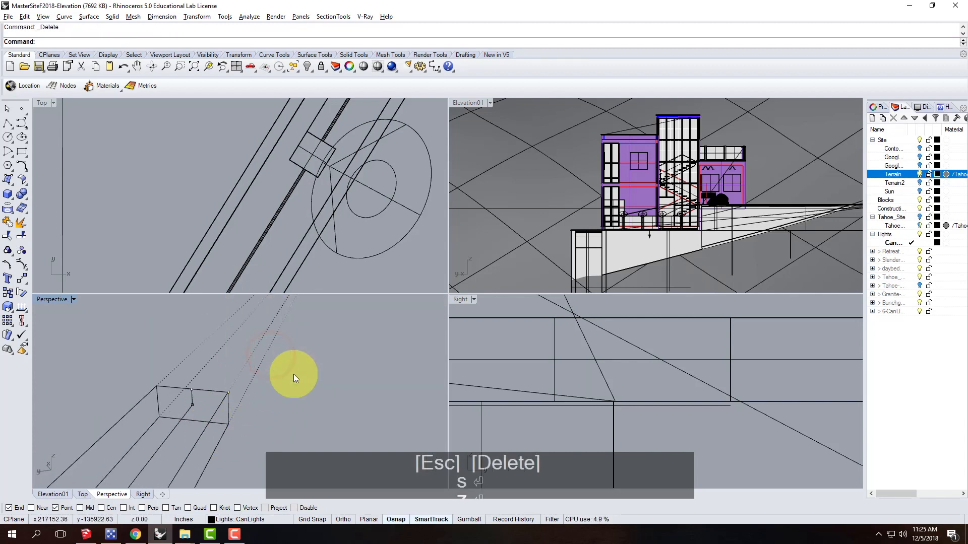
- Check the edge and corner points of the camera frame by selecting them, and clear the selection
left_click(192, 390)
left_click(229, 393)
left_click(276, 394)
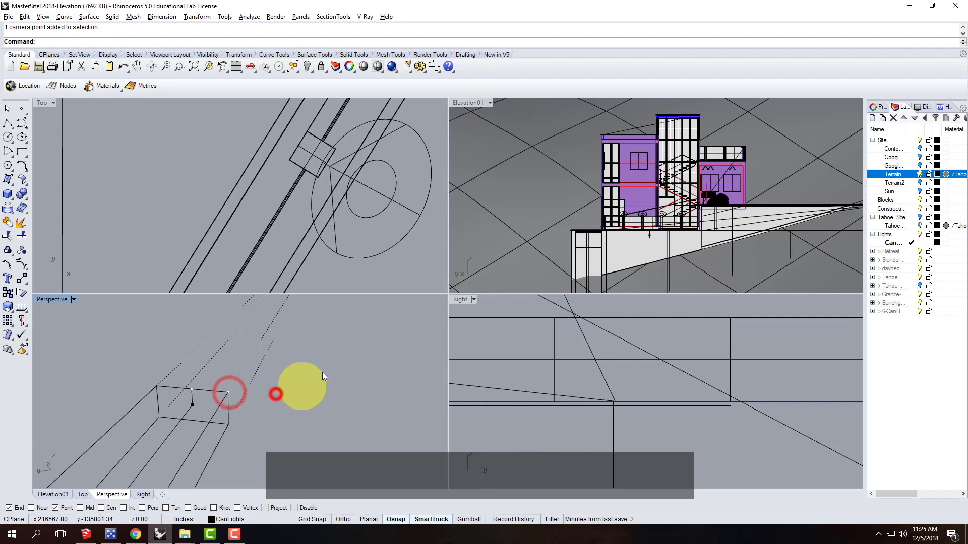
left_click(23, 154)
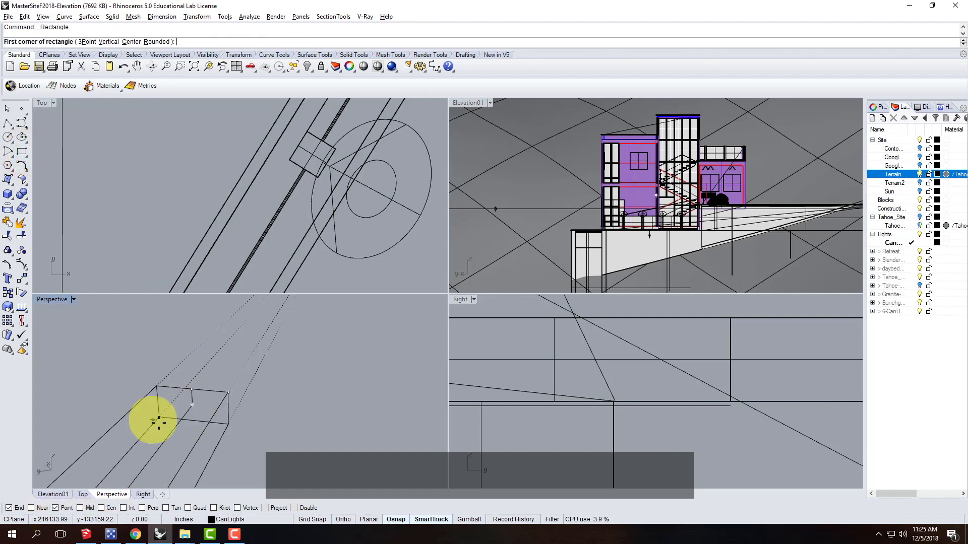
left_click(192, 404)
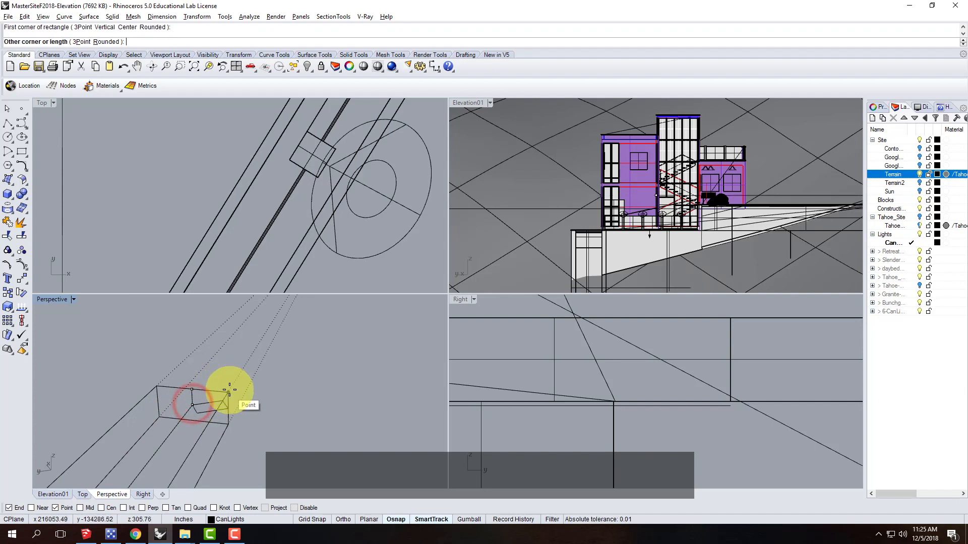
key("Escape")
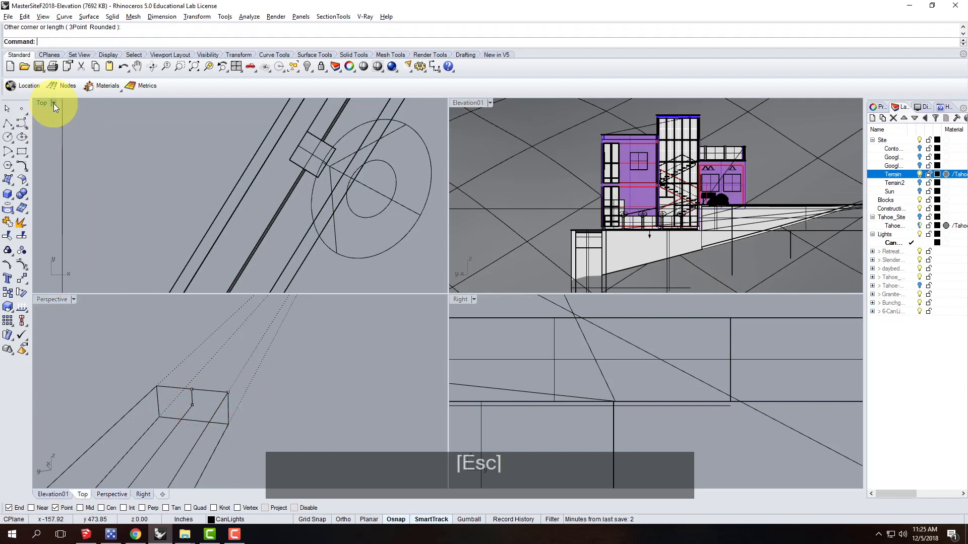
left_click(53, 103)
key("Escape")
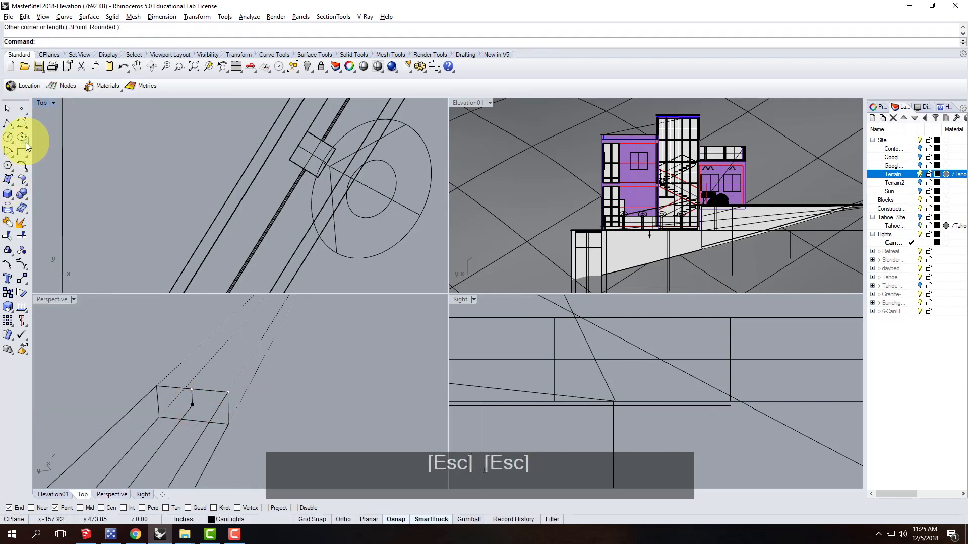
- Draw a three-point rectangle over one quarter of the camera frame, from the upper edge's midpoint to the corner and down to the center point
left_click(21, 151)
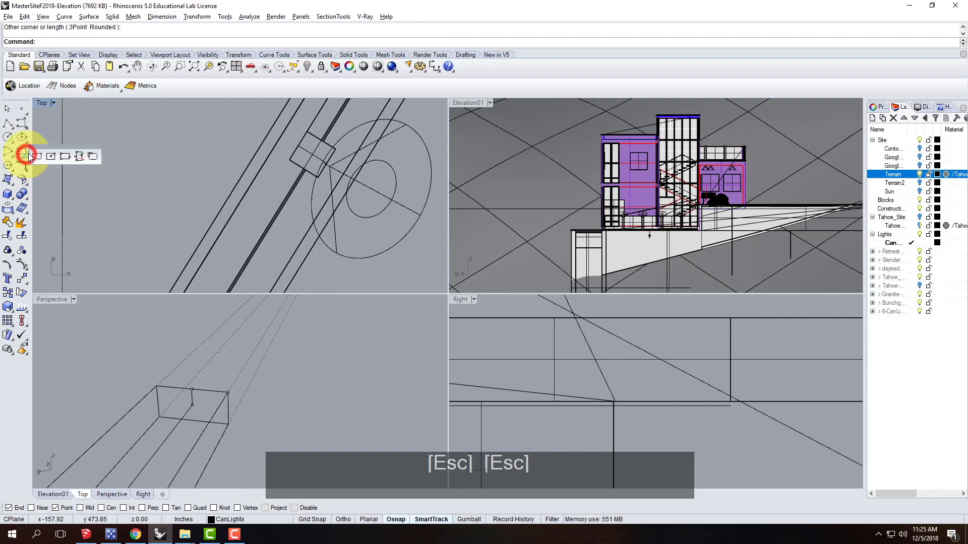
left_click(66, 156)
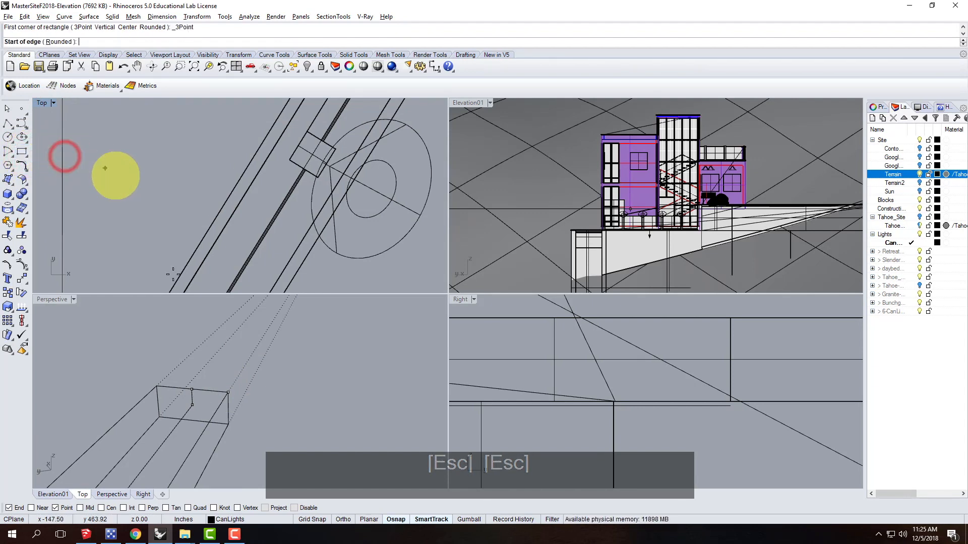
left_click(192, 388)
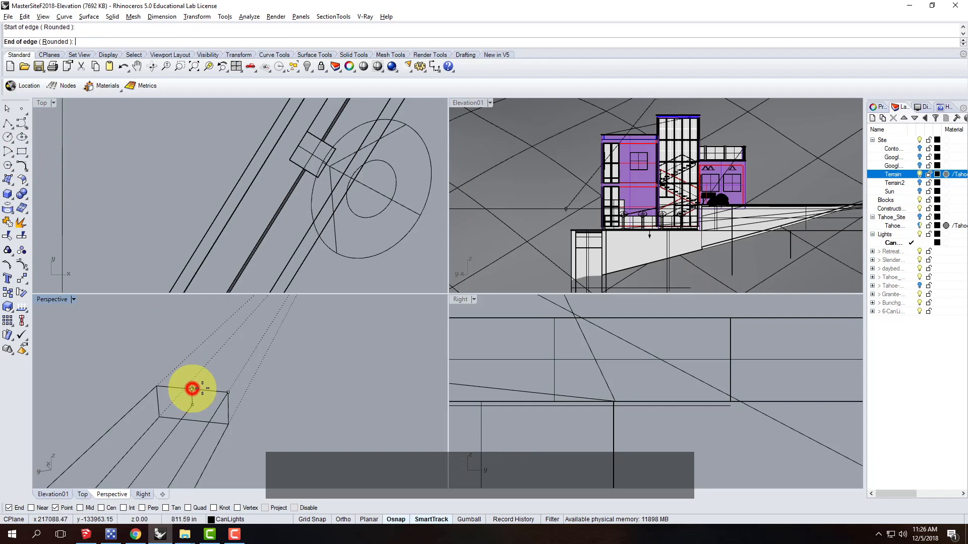
left_click(226, 390)
left_click(194, 403)
- Scale the quarter rectangle by a factor of 2 from the camera frame's upper corner so it covers the full frame
left_click(205, 406)
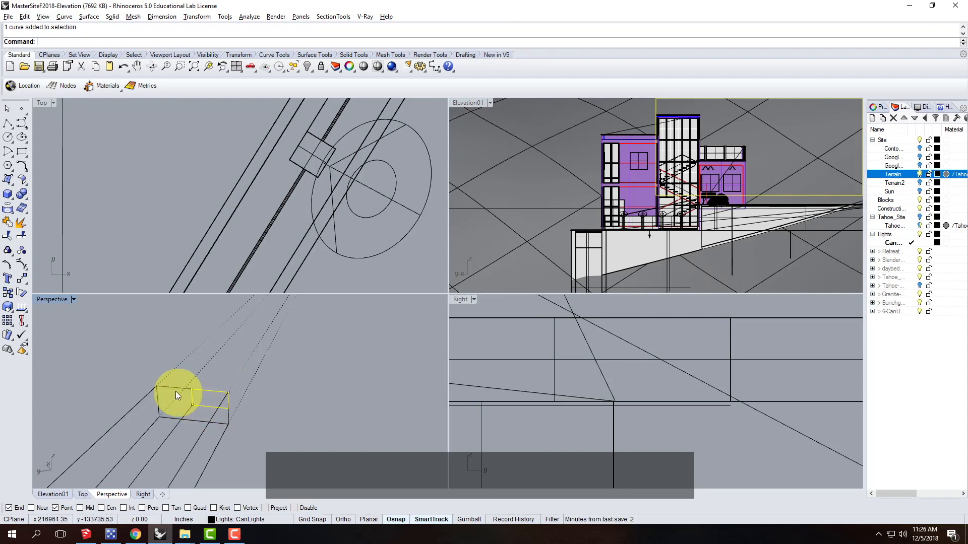
type("le")
key("Return")
left_click(228, 392)
type("2")
key("Return")
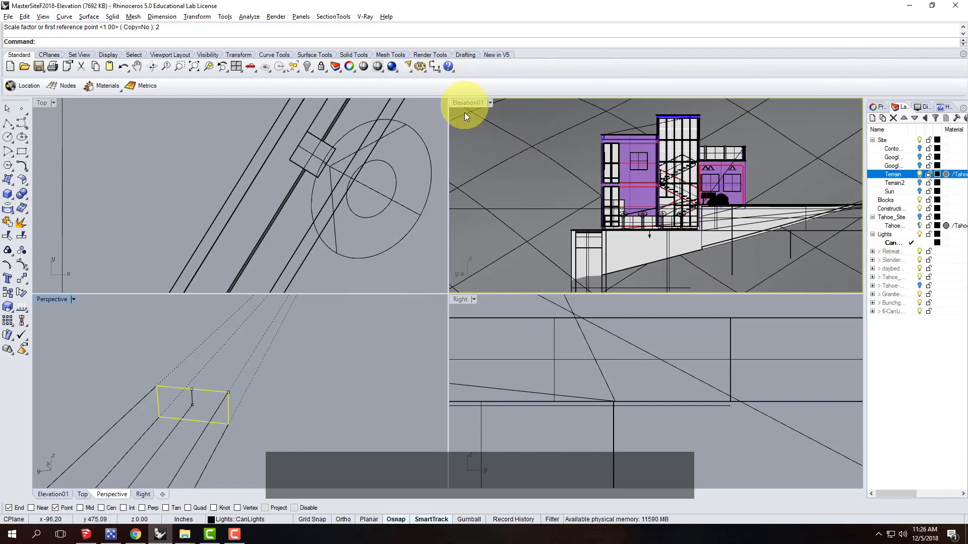
- Clear the selection, activate the Elevation01 view, and start Make2D with all objects selected
right_click_drag(245, 446, 260, 372)
key("Escape")
right_click_drag(278, 454, 275, 424)
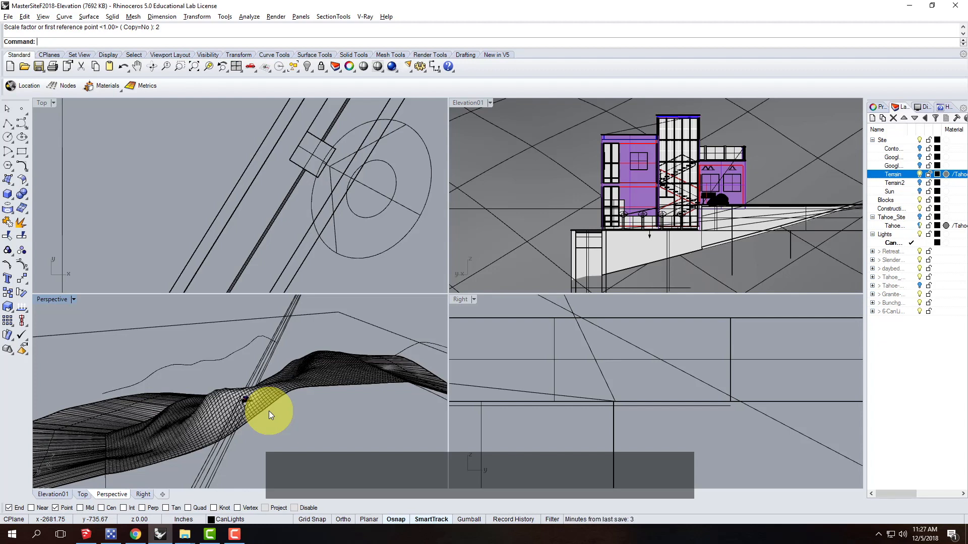
key("Escape")
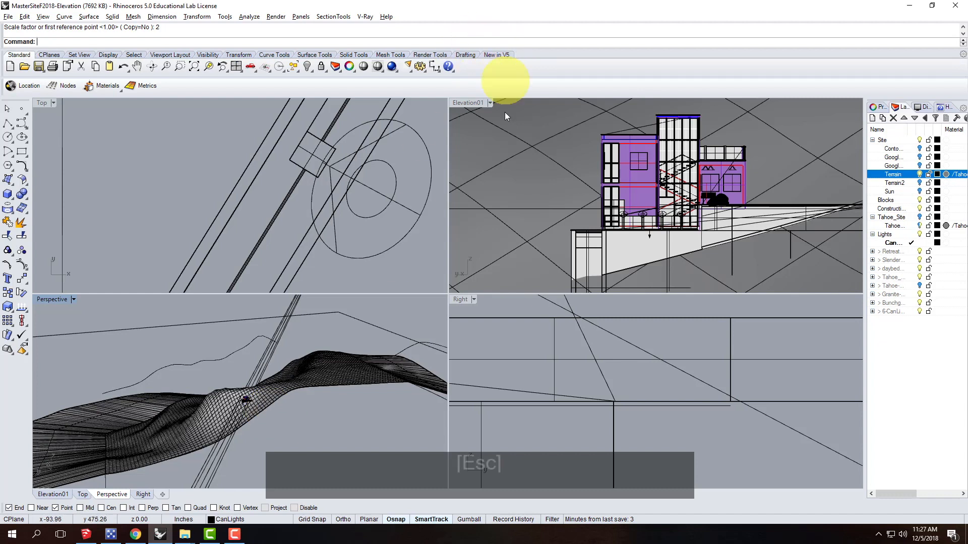
left_click(479, 102)
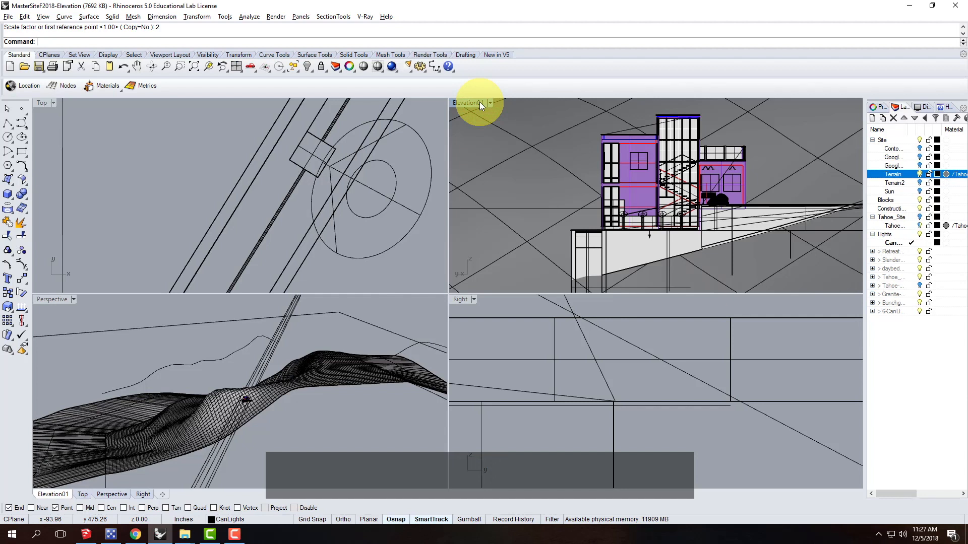
type("make")
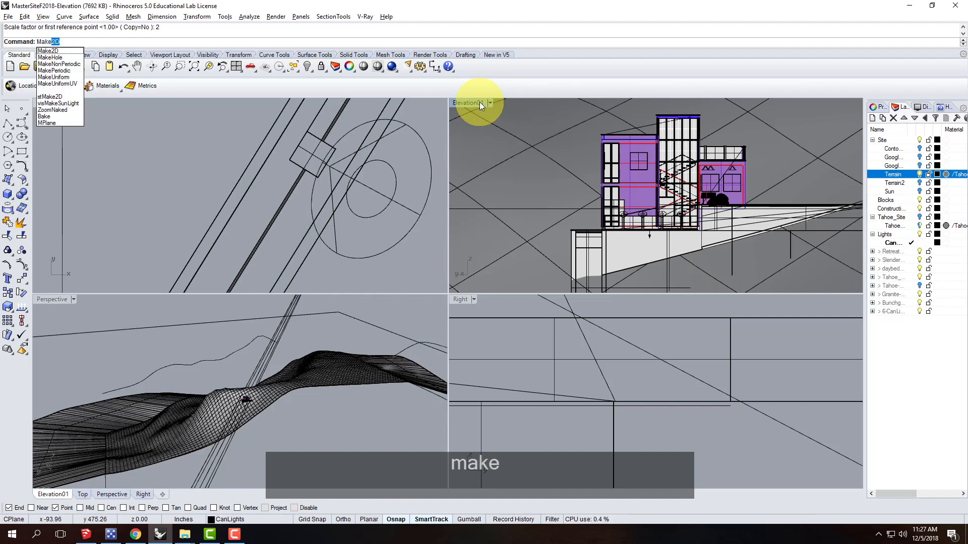
key("Return")
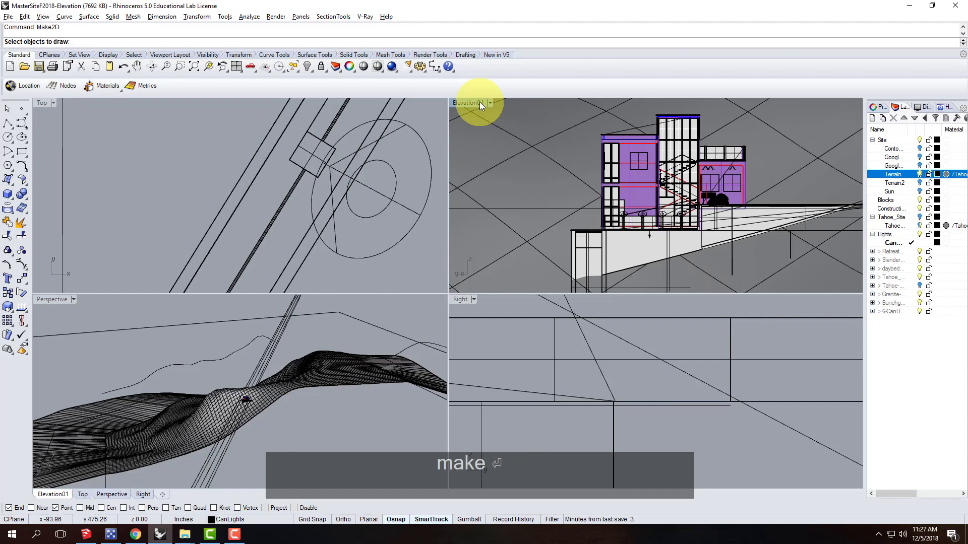
type("all")
key("Return")
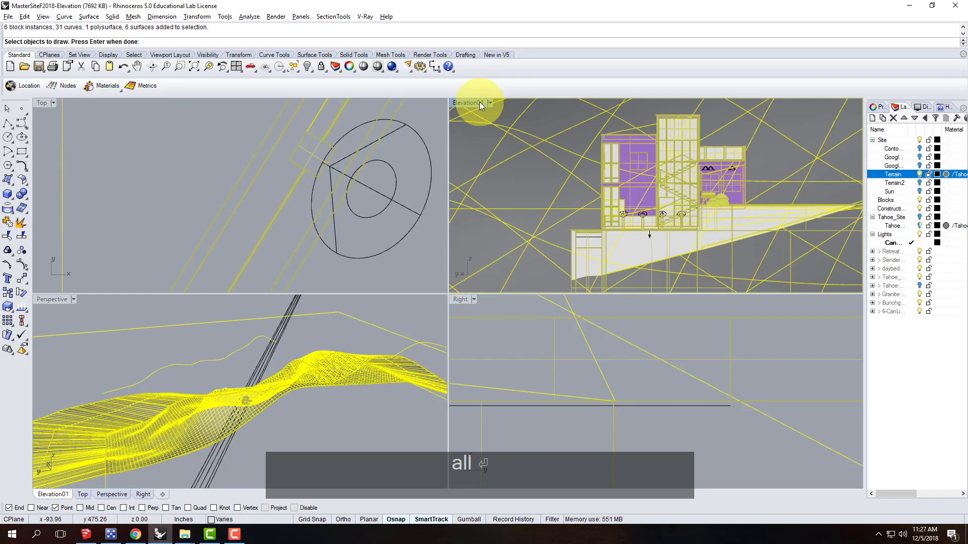
key("Return")
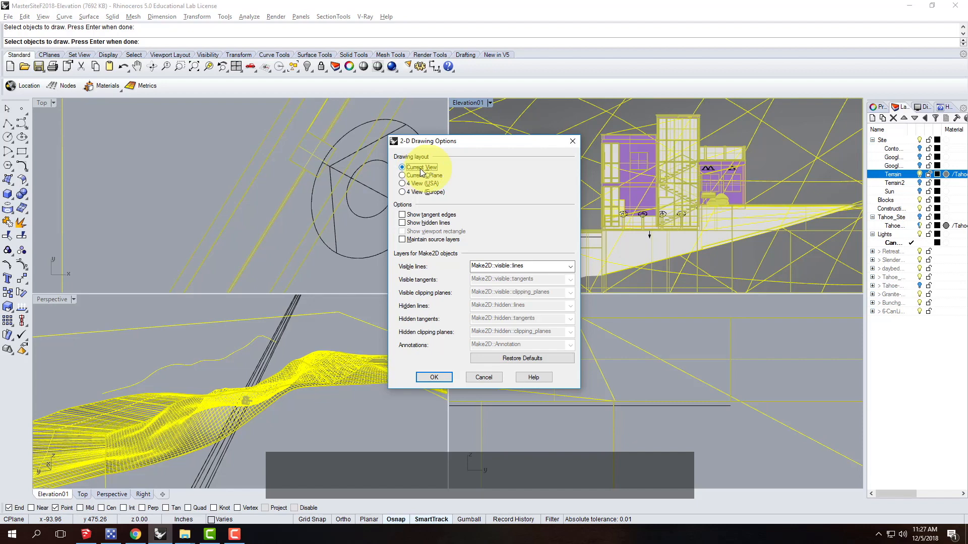
- Generate the 2D drawing from the current view with tangent edges, hidden lines and source layers maintained
left_click(402, 215)
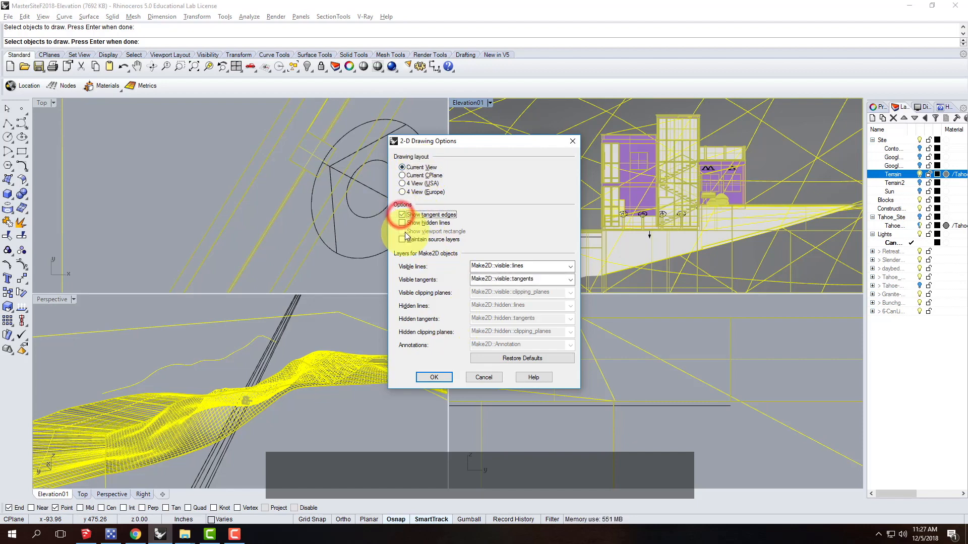
left_click(402, 224)
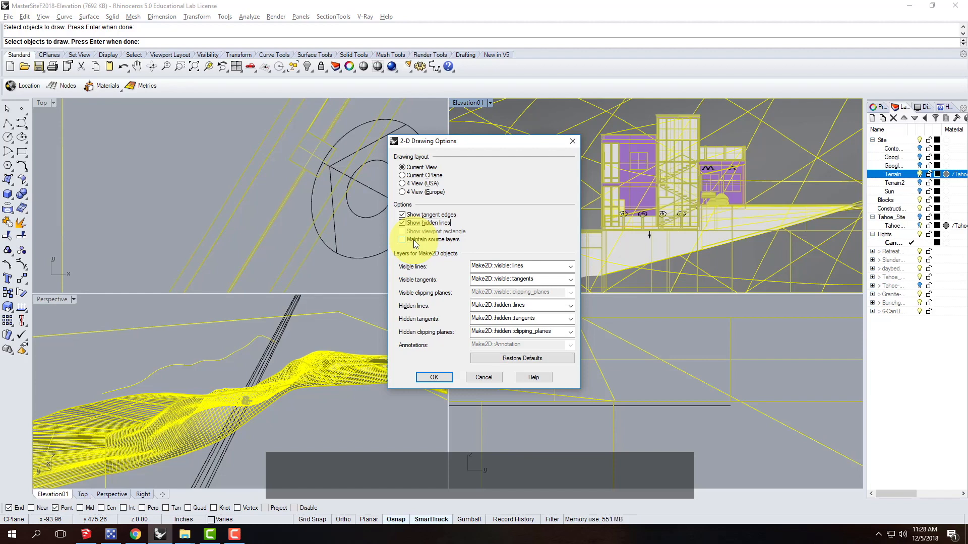
left_click(414, 240)
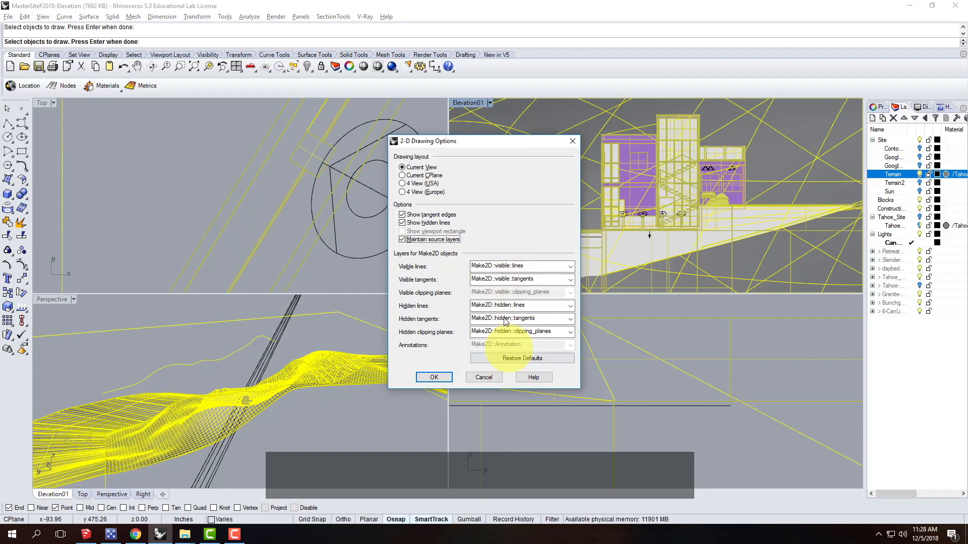
left_click(435, 377)
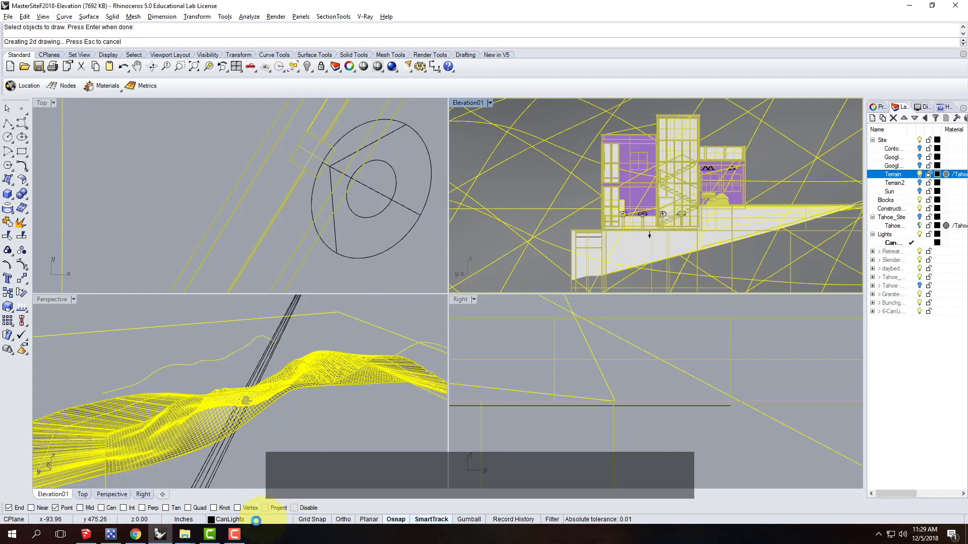
left_click(235, 535)
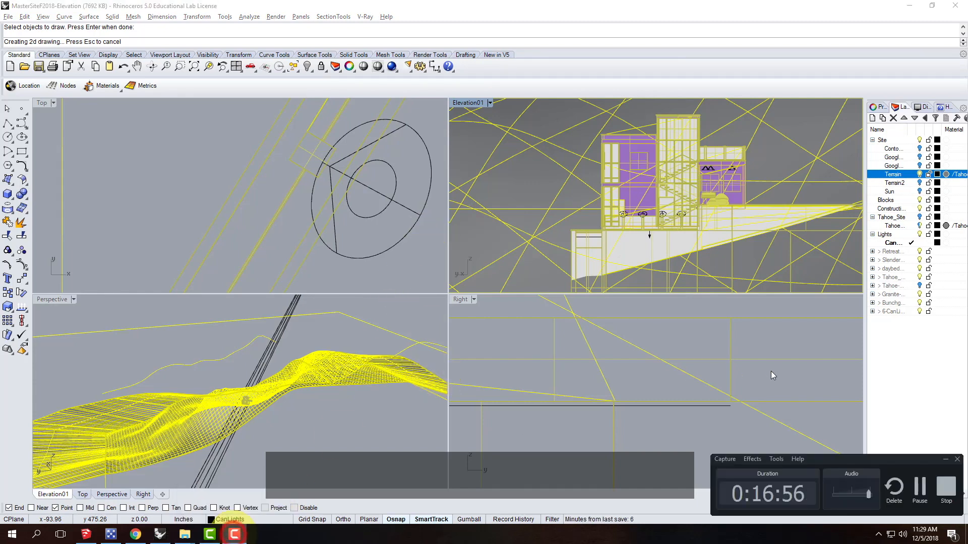
left_click(920, 488)
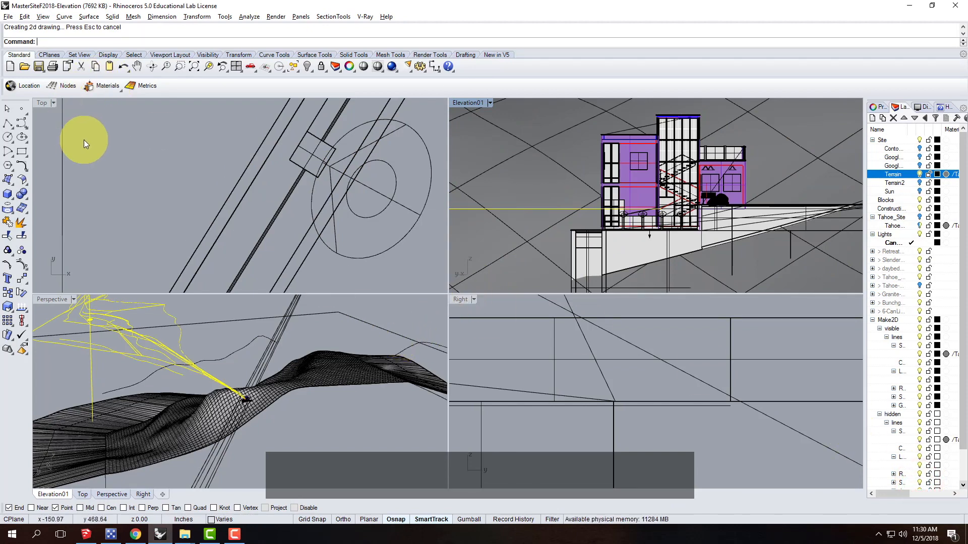
- Zoom the Top view to the generated 2D linework and examine the building elevation inside its frame rectangle
left_click(44, 104)
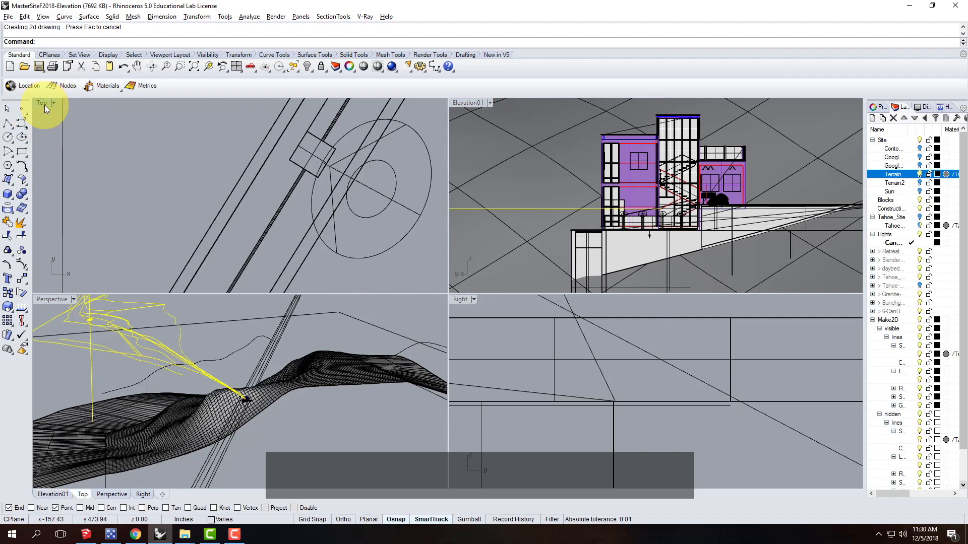
type("Z")
key("Return")
type("s")
key("Return")
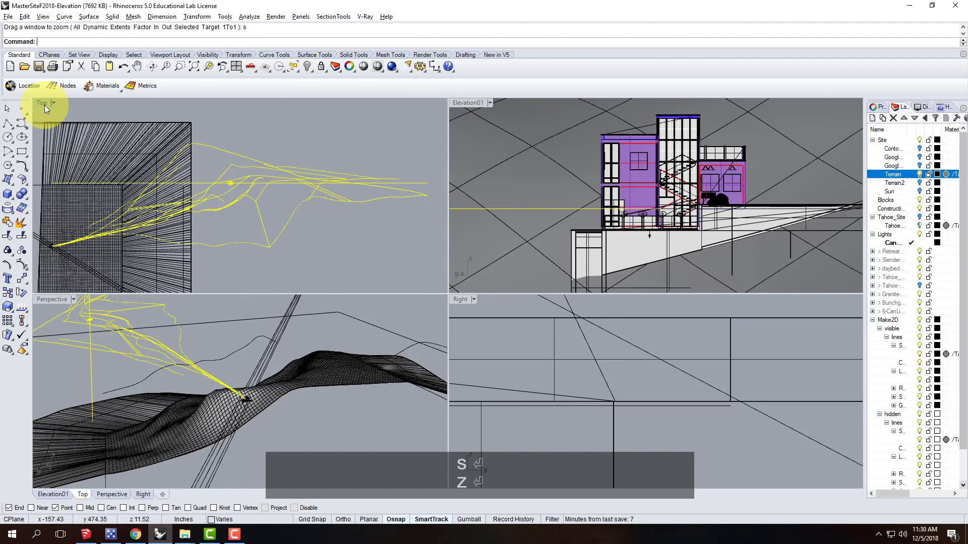
scroll(232, 185, "up", 6)
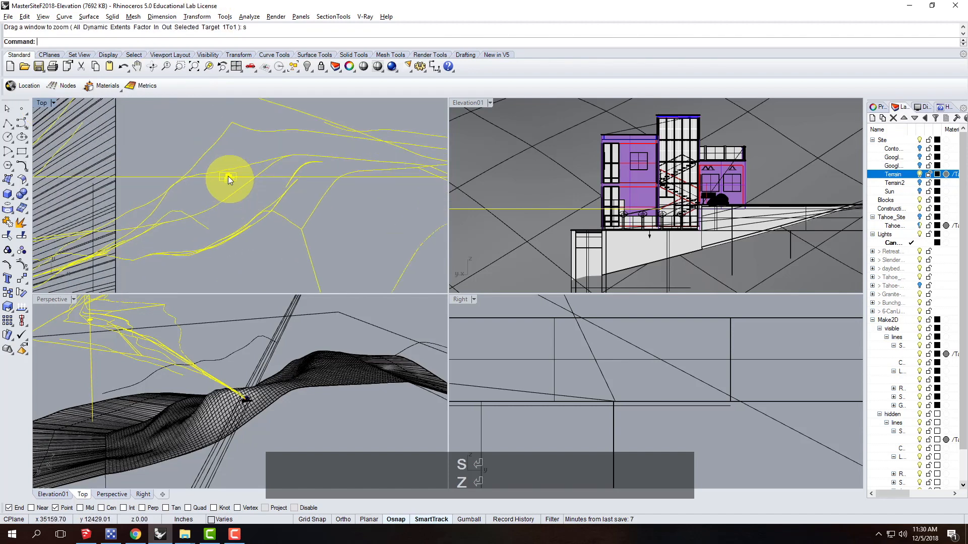
scroll(210, 147, "up", 5)
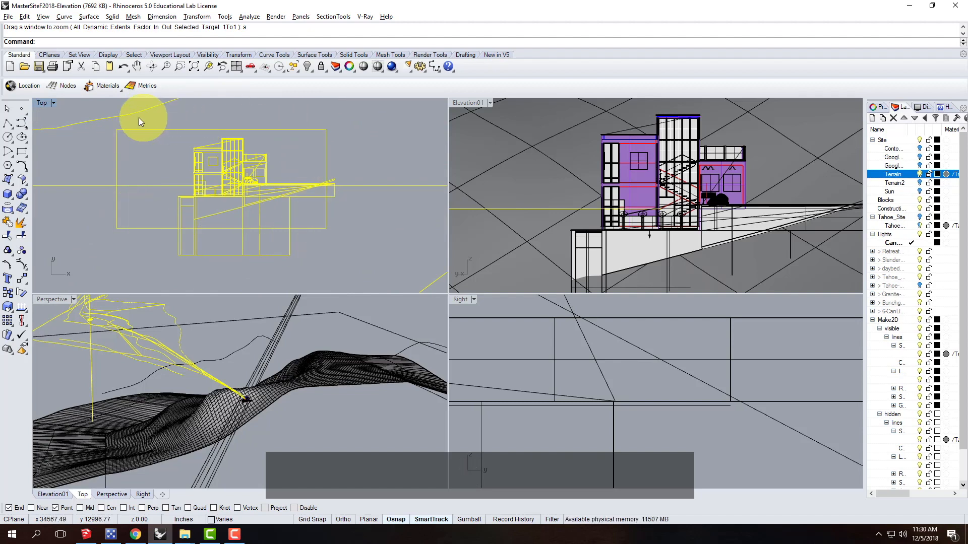
scroll(125, 131, "up", 3)
scroll(125, 146, "down", 3)
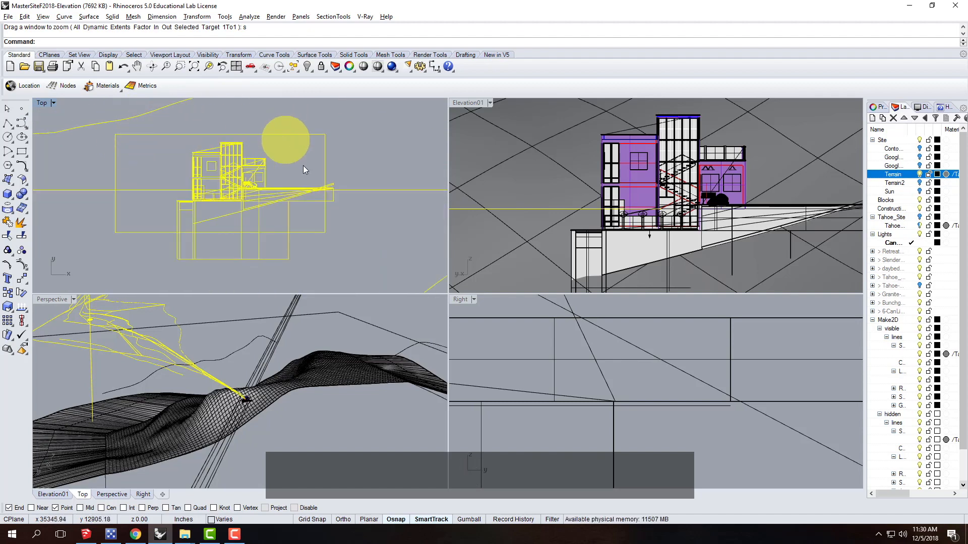
scroll(320, 220, "down", 20)
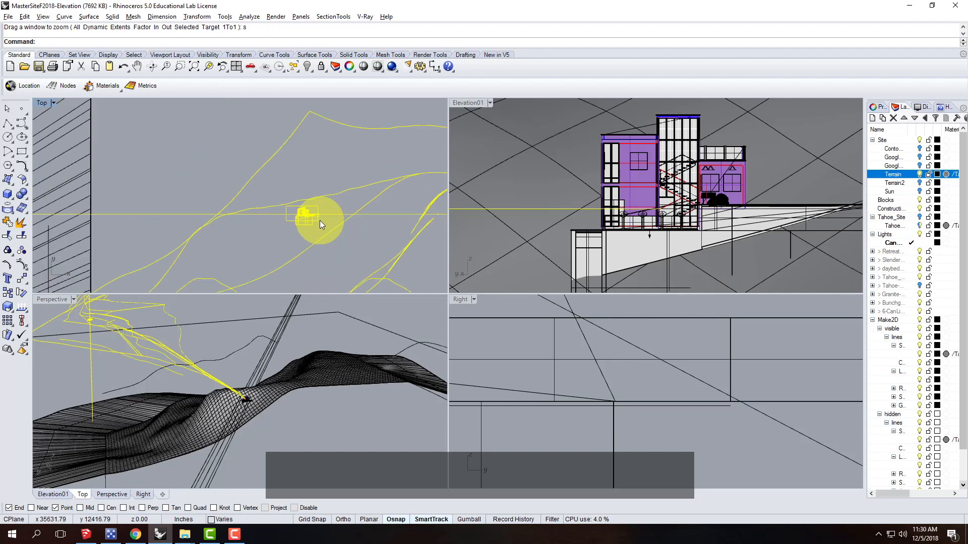
scroll(291, 229, "up", 15)
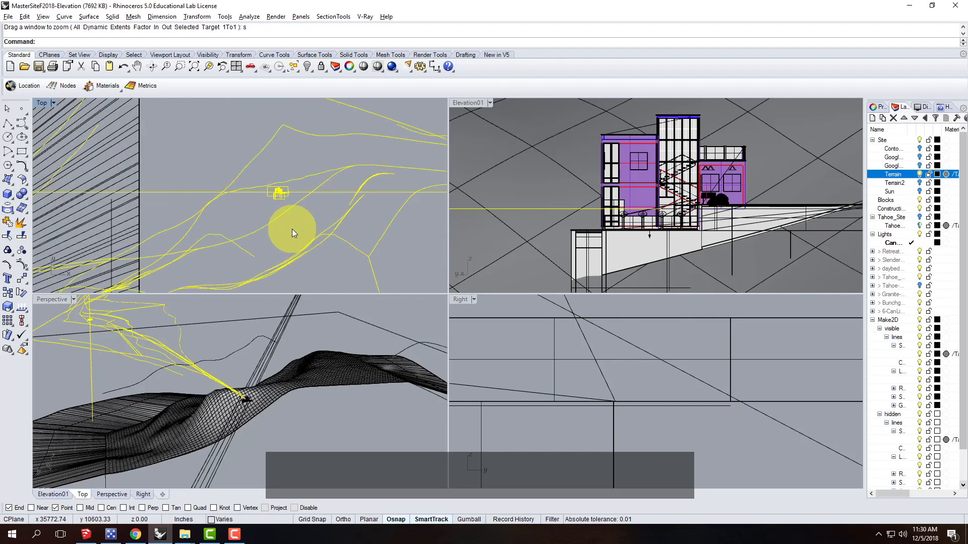
- Use the frame rectangle as the cutting object to trim the linework extending past its two vertical sides
left_click(281, 175)
scroll(251, 158, "up", 5)
left_click(261, 115)
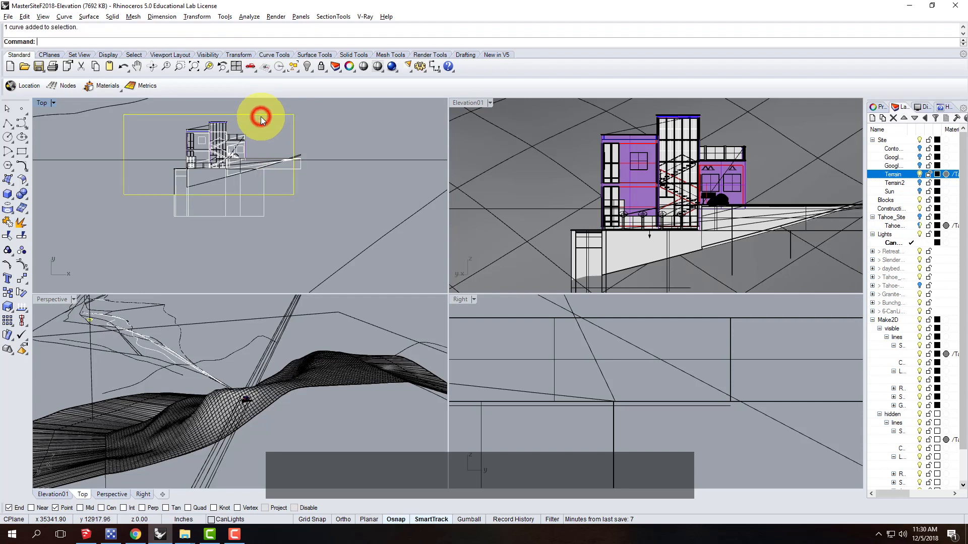
type("trim")
key("Return")
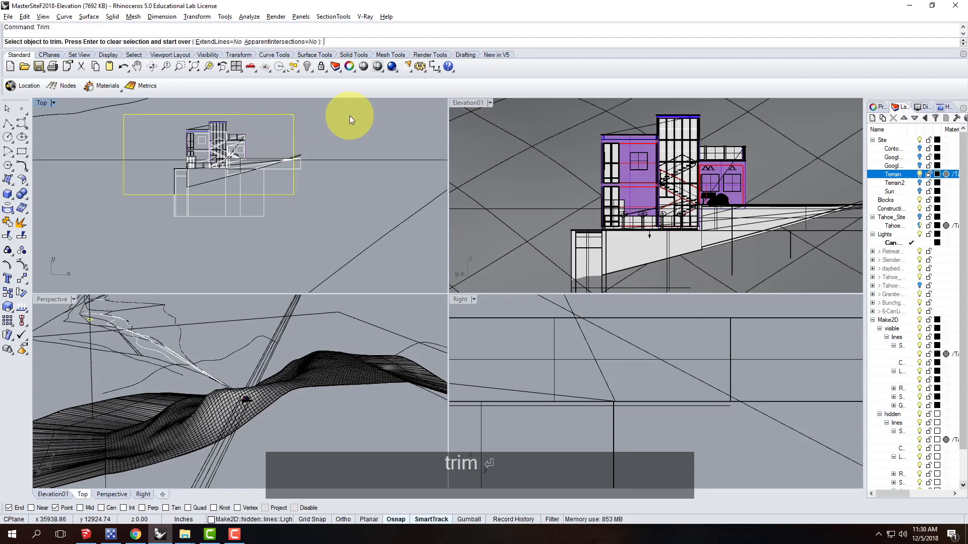
left_click_drag(344, 125, 296, 215)
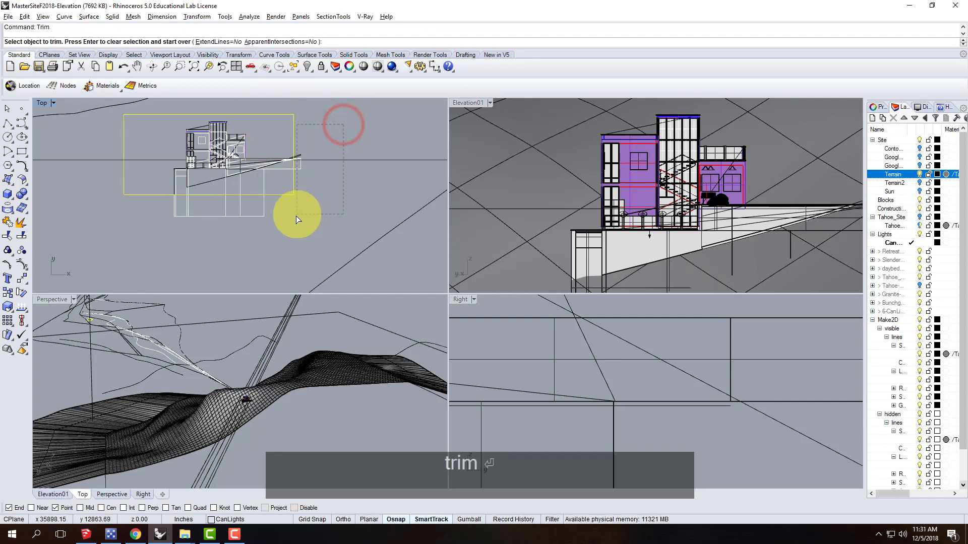
left_click(118, 157)
key("Escape")
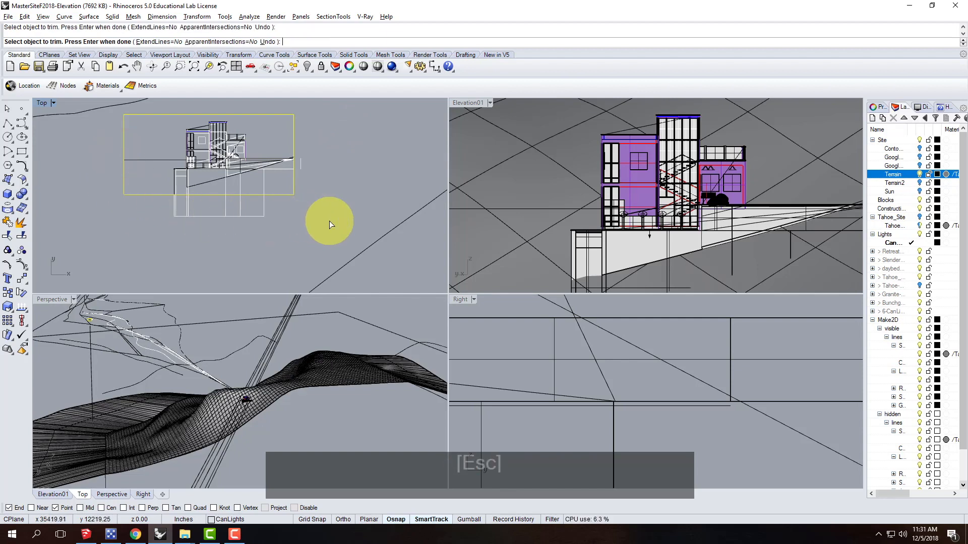
- Trim the elevation linework that extends below the frame rectangle
type("trim")
key("Return")
left_click(292, 236)
left_click(172, 202)
key("Escape")
key("Escape")
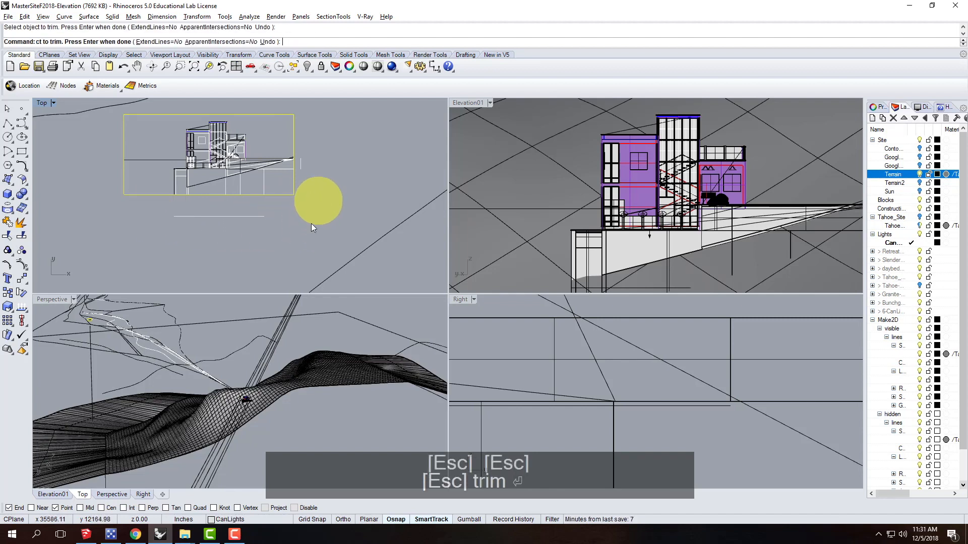
- Select the frame rectangle with all linework inside it and move it from the frame's lower-left corner to 0,0,0
left_click(119, 111)
mouse_move(119, 111)
left_mouse_down()
mouse_move(302, 210)
mouse_move(299, 203)
left_mouse_up()
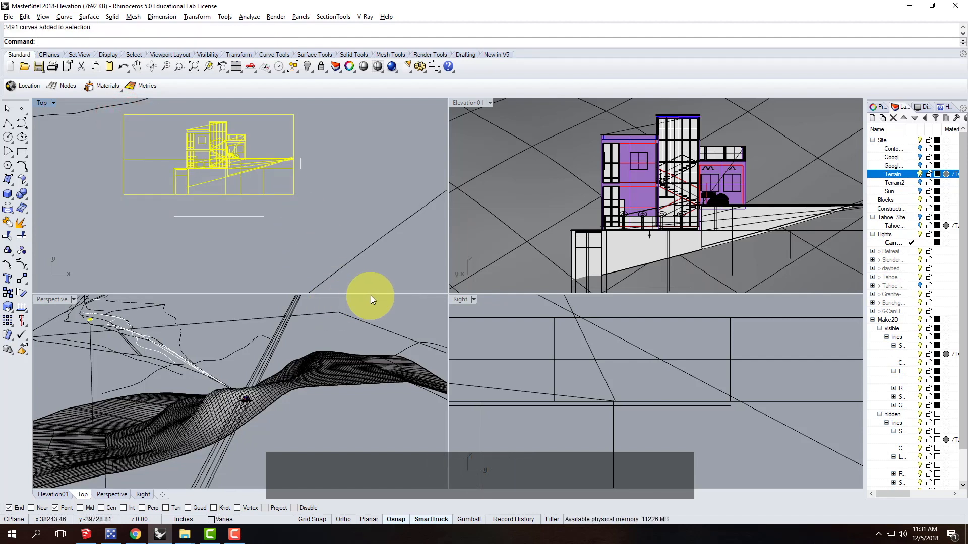
type("move")
key("Return")
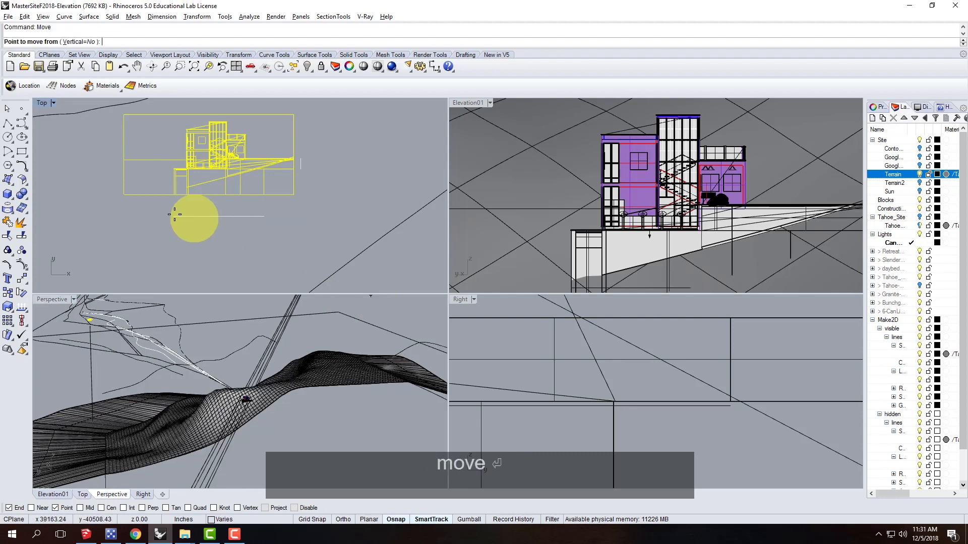
left_click(125, 194)
type("0,0,0")
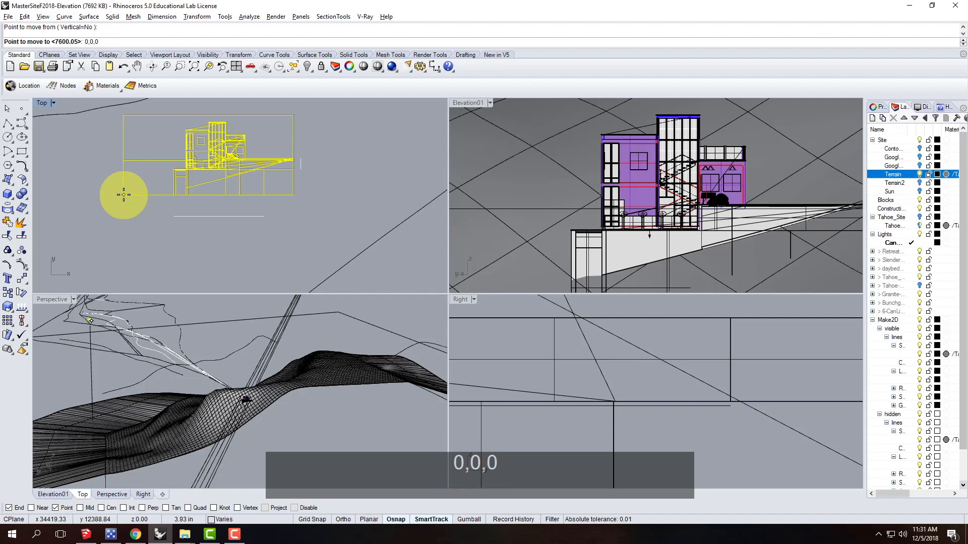
key("Return")
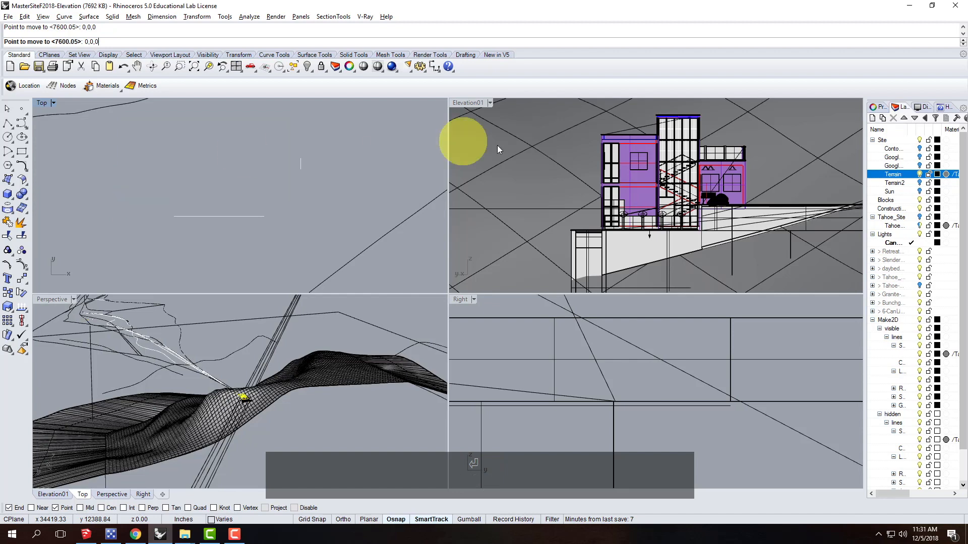
- Zoom to the selected elevation linework and start exporting the selection in Adobe Illustrator (*.ai) format
type("z")
key("Return")
type("s")
key("Return")
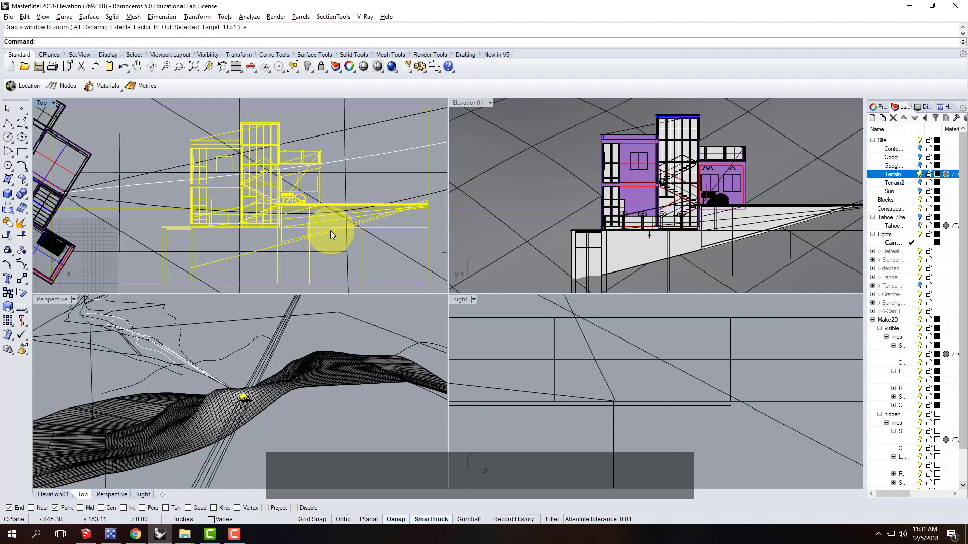
left_click(8, 17)
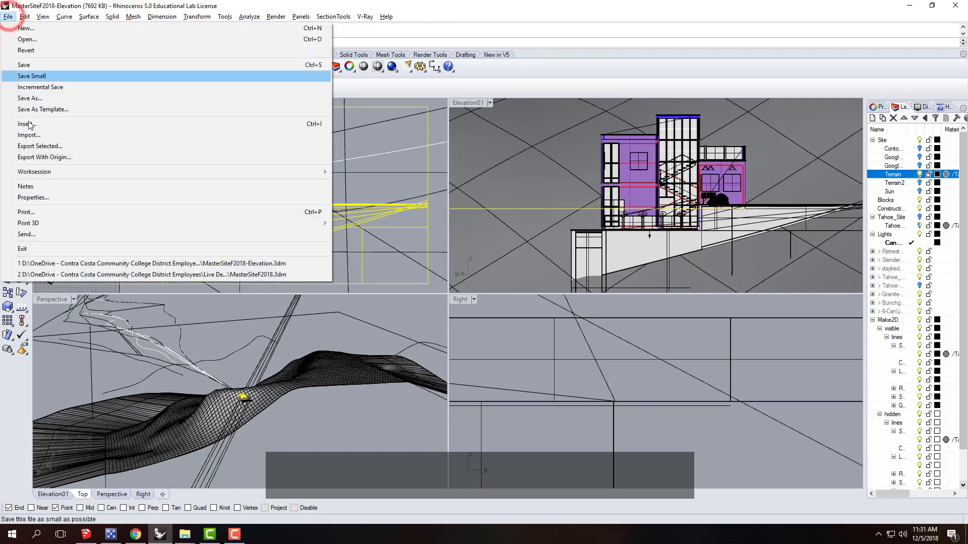
left_click(34, 147)
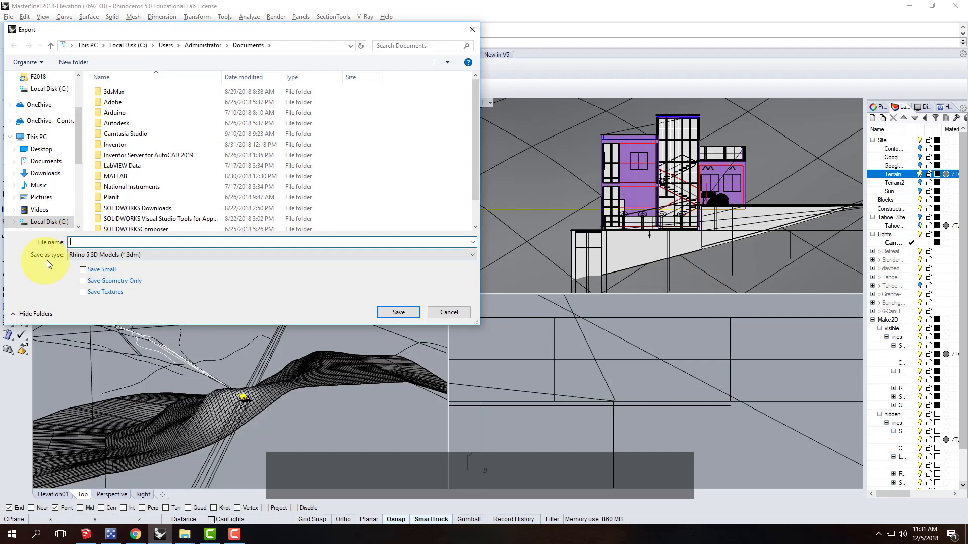
left_click(75, 255)
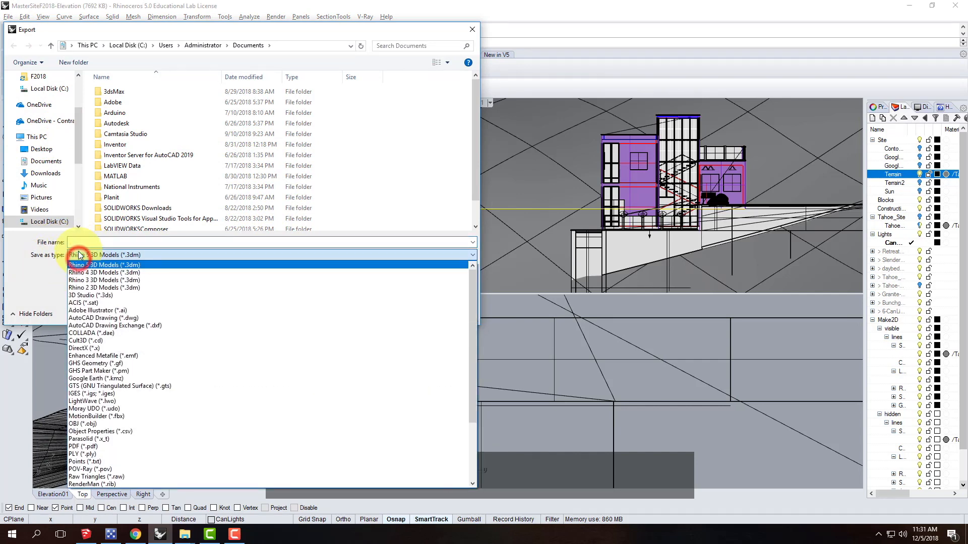
left_click(118, 310)
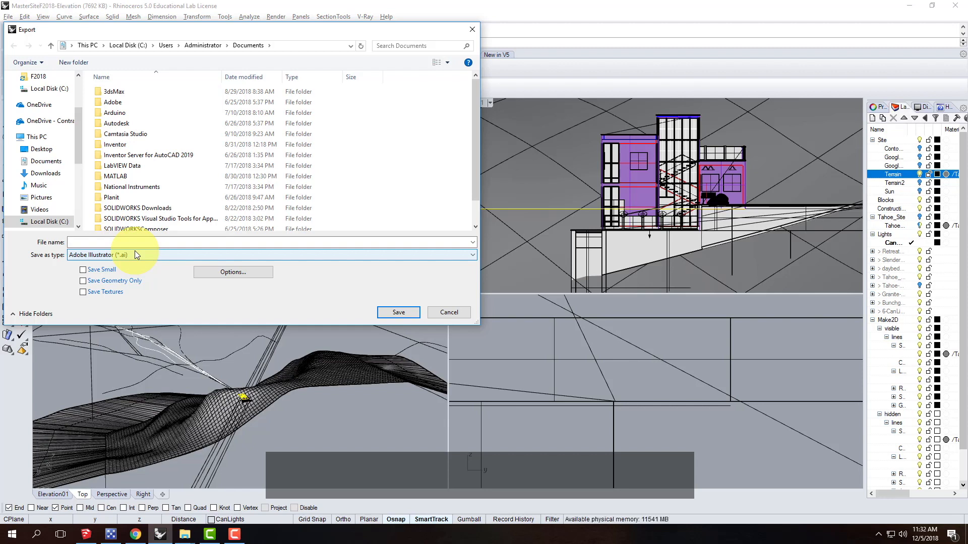
- Set the export location to Live Demonstrations, Live - A136 Exercises, Ex226 - Make2D + Elevations in the college OneDrive
left_click(79, 244)
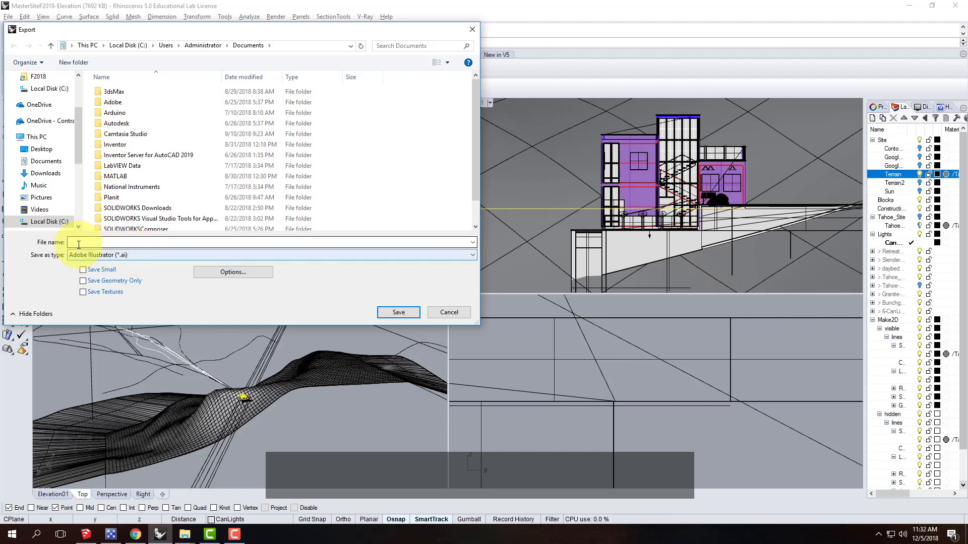
left_click(51, 121)
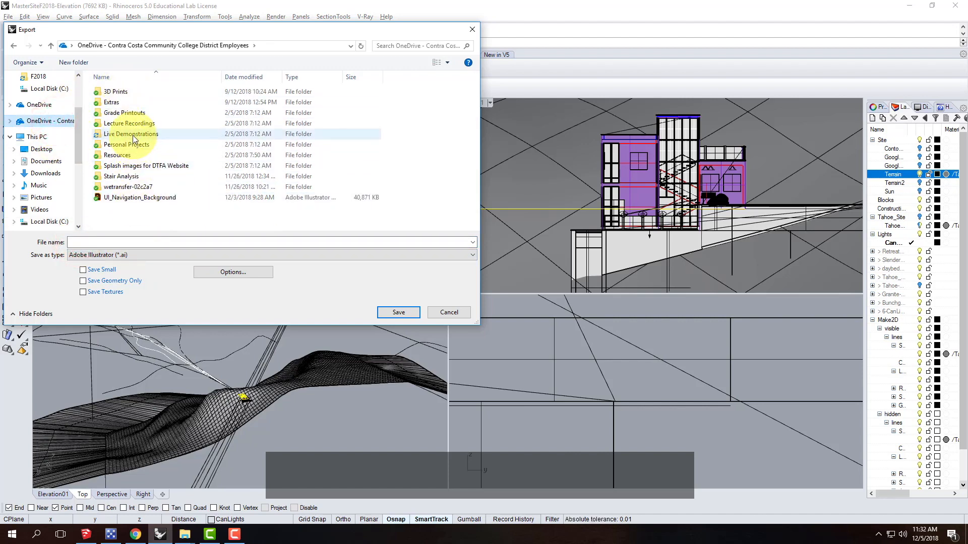
double_click(132, 135)
double_click(132, 102)
scroll(182, 196, "down", 6)
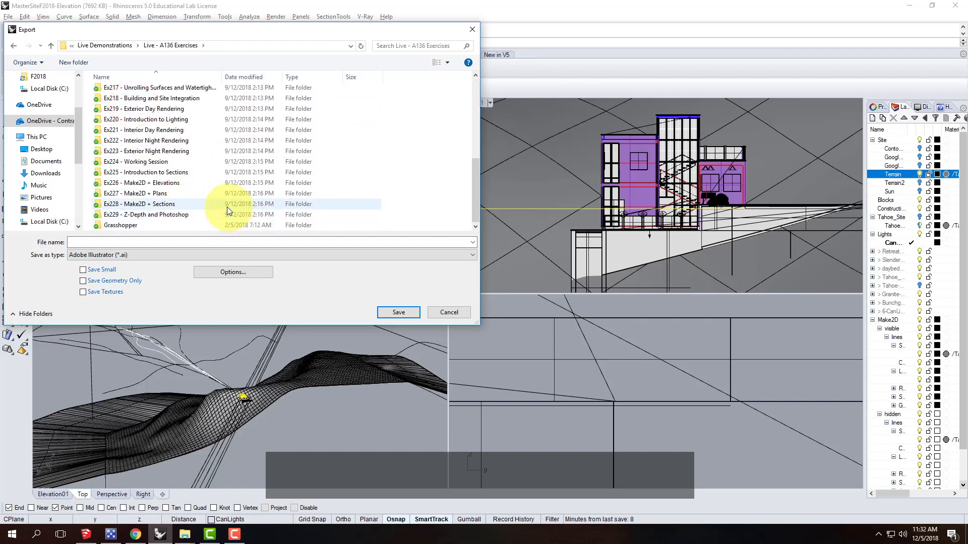
double_click(190, 184)
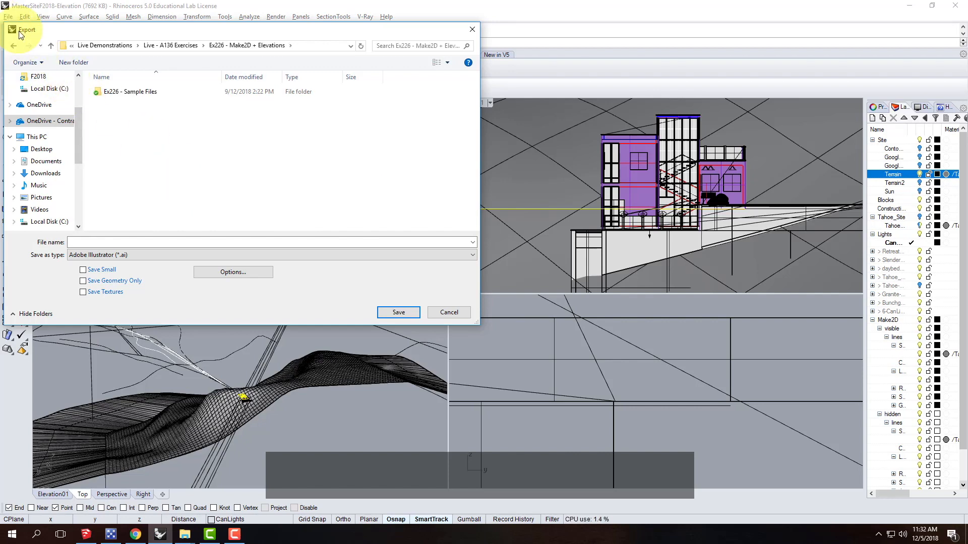
- Create a folder named F2018 inside the exercise folder, open it and name the export file Elevation
left_click(133, 141)
left_click(94, 240)
left_click(74, 62)
type("F2018")
key("Return")
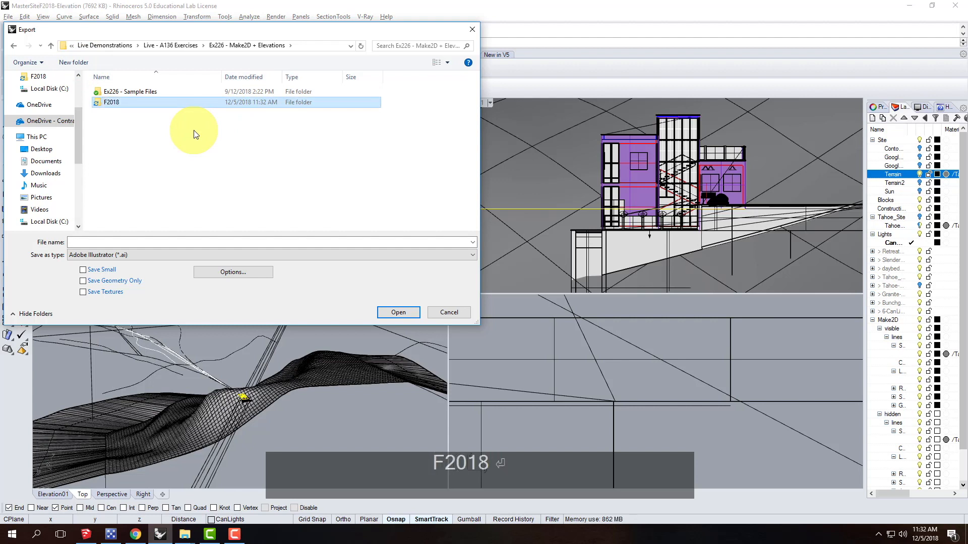
double_click(149, 103)
left_click(108, 240)
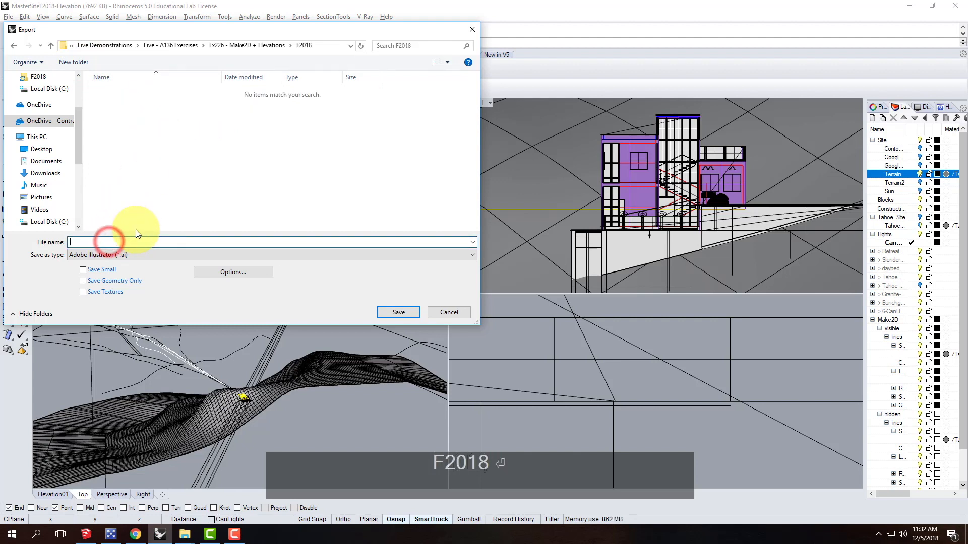
type("Elevation")
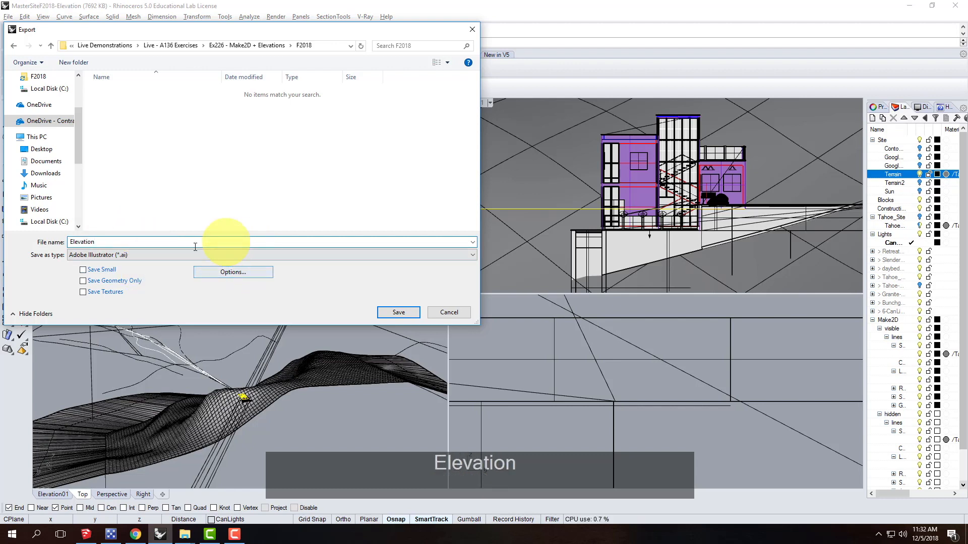
- Set the AI export options to preserve model scale at 48 inches = 1 inch
left_click(246, 273)
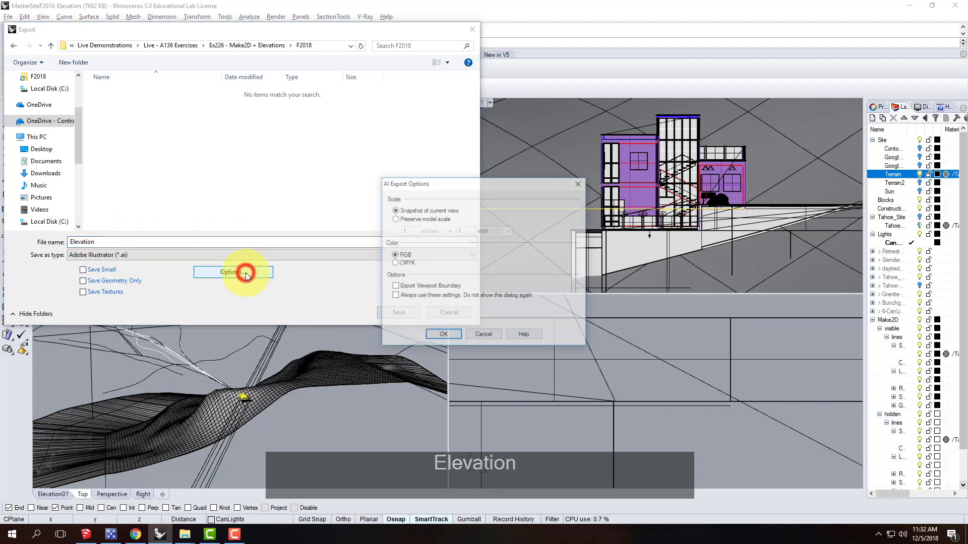
left_click_drag(420, 183, 300, 138)
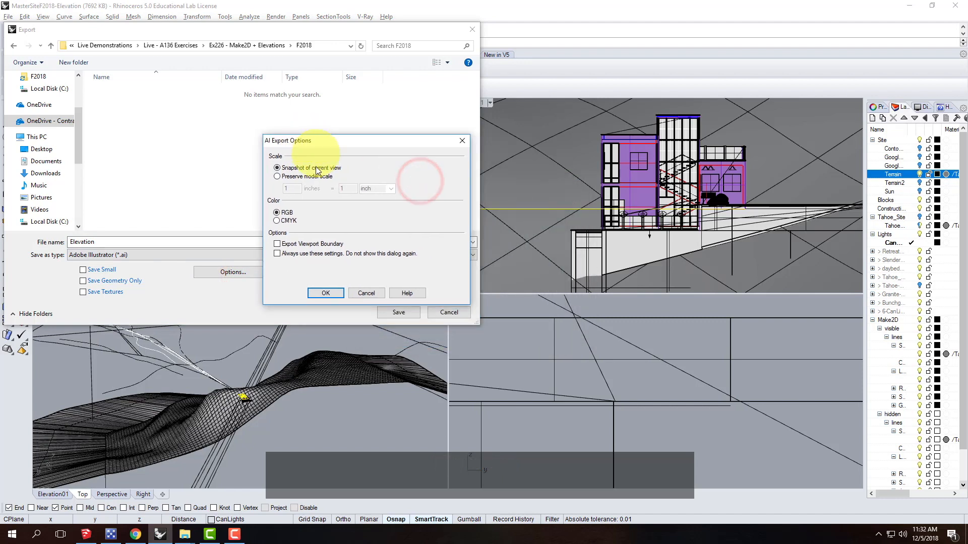
left_click(277, 177)
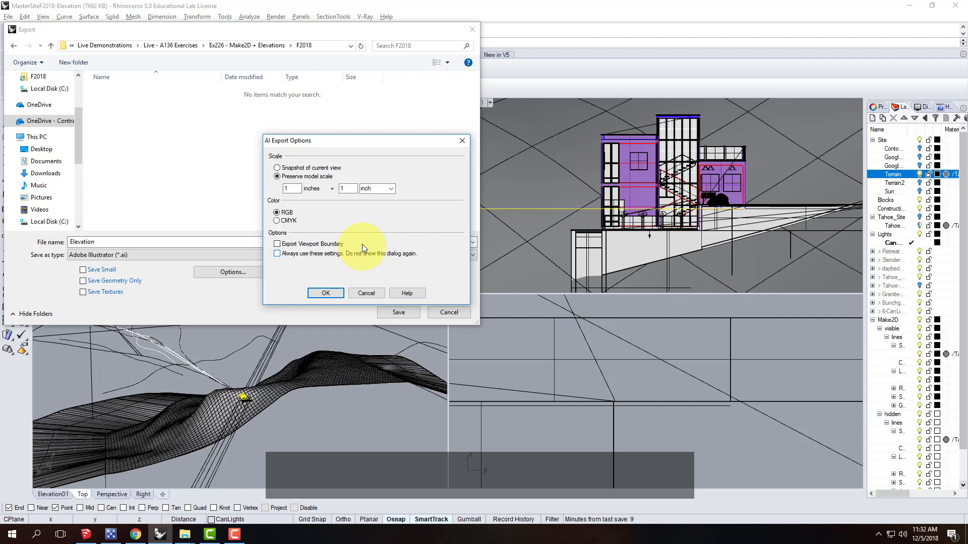
left_click(342, 190)
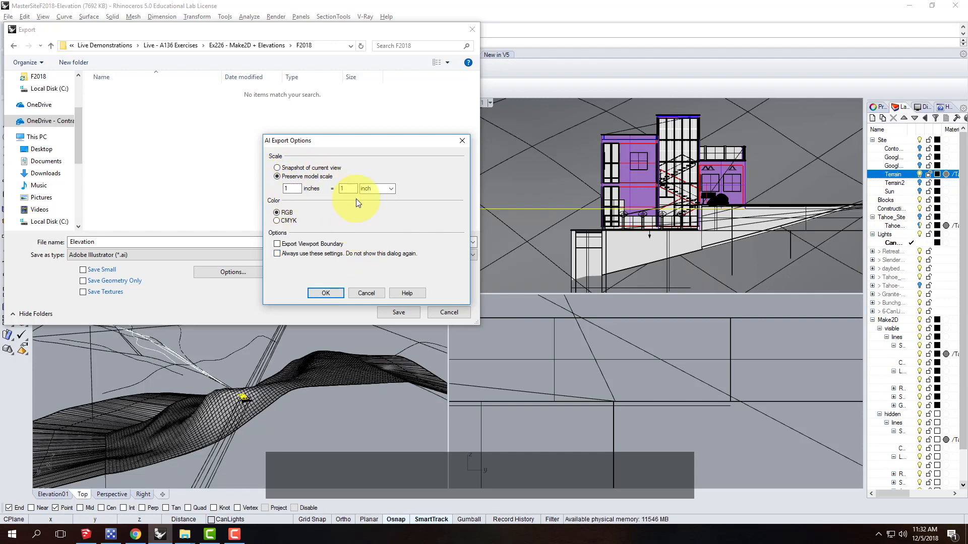
double_click(294, 188)
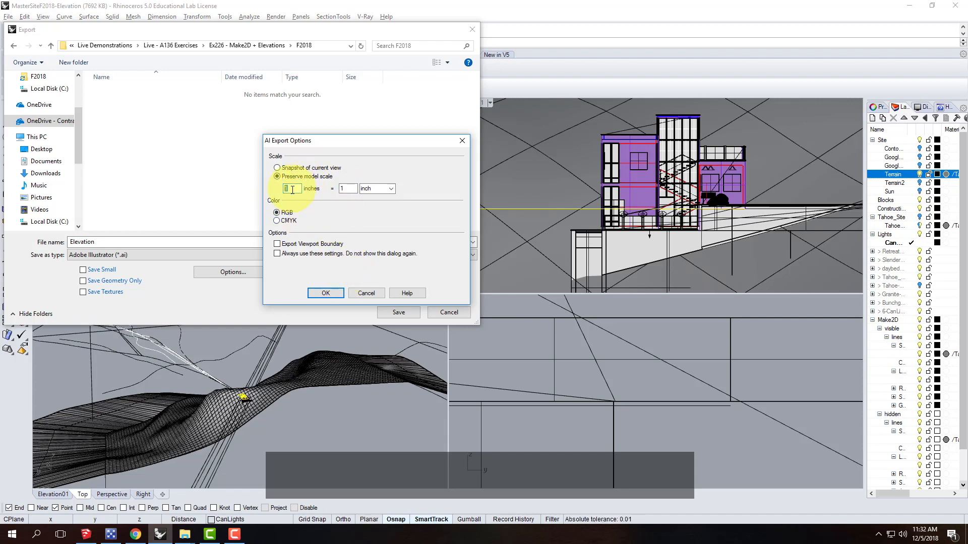
type("48")
left_click(347, 189)
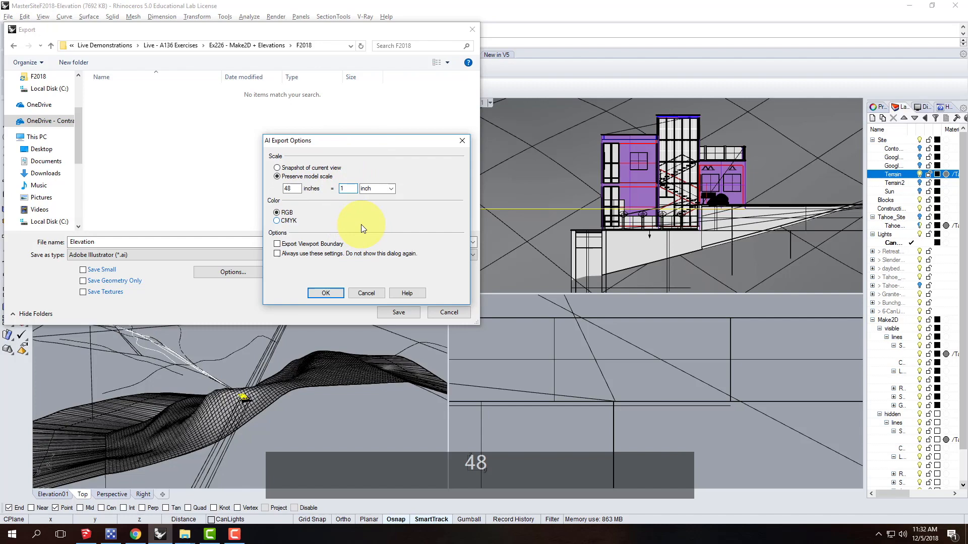
- Switch to Chrome and check the AI export scale settings in the Assembly 10.8 tutorial, then return to Rhino
left_click(136, 534)
scroll(371, 312, "down", 15)
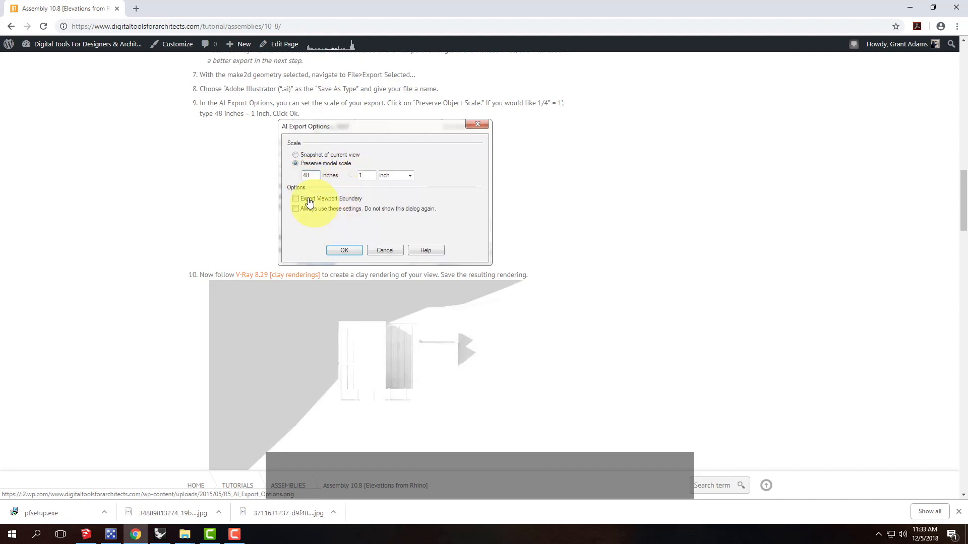
left_click(910, 7)
- Keep RGB color in the AI export options and save the Elevation export with the 48-to-1 inch scale
left_click(351, 188)
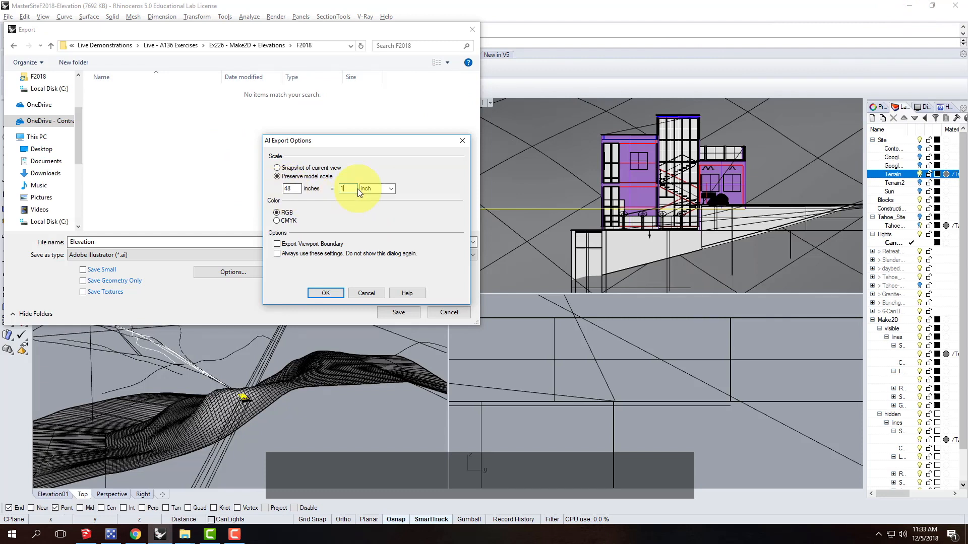
left_click(276, 213)
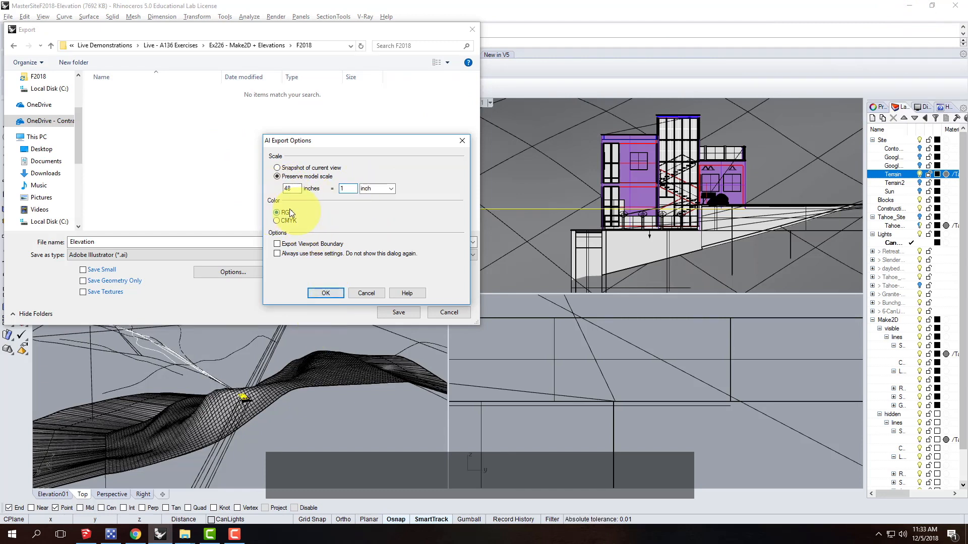
left_click(326, 294)
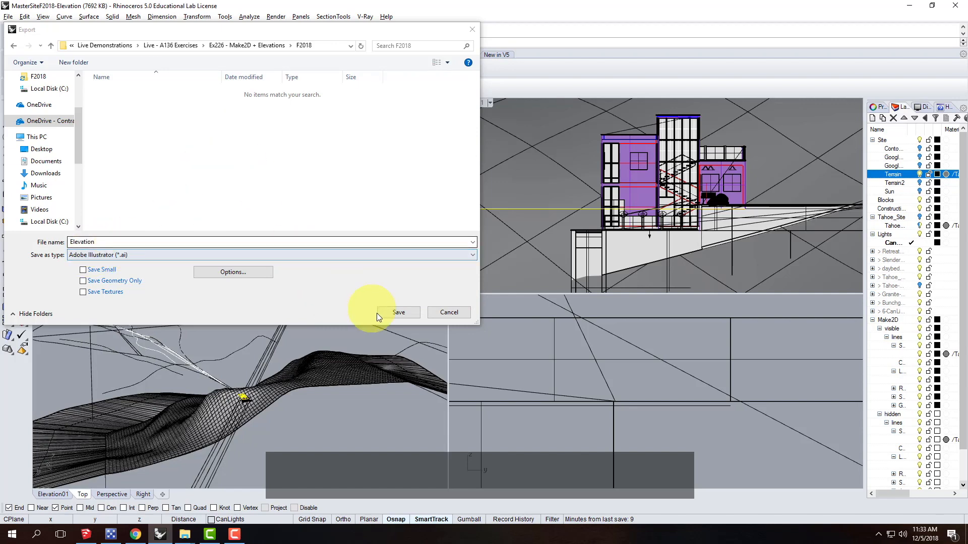
left_click(398, 312)
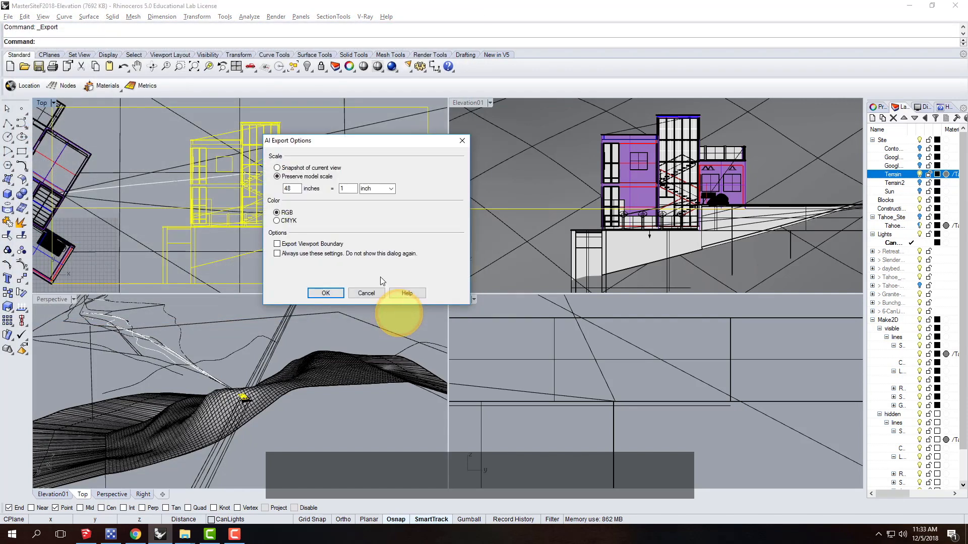
left_click(321, 293)
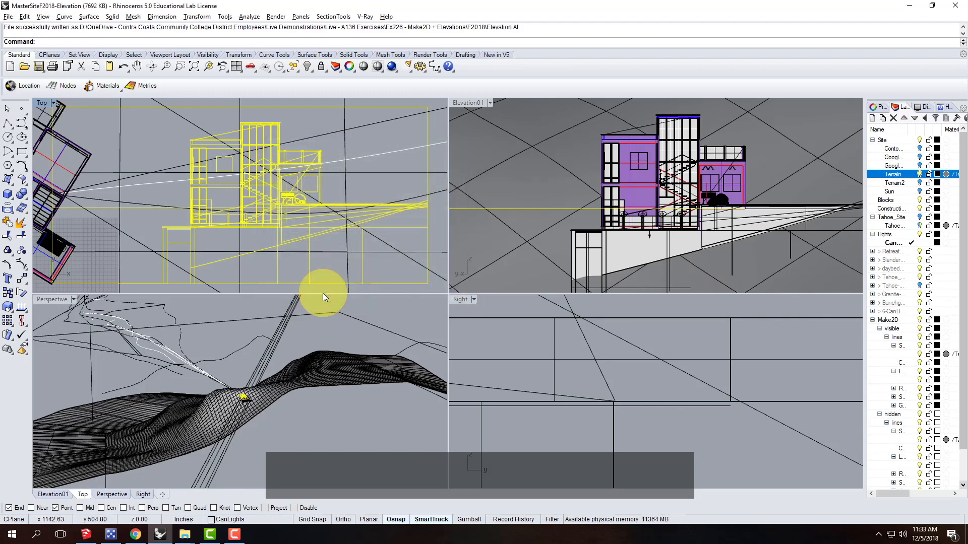
- Launch Adobe Illustrator CC 2018 and bring up the dialog for opening an existing file
left_click(11, 535)
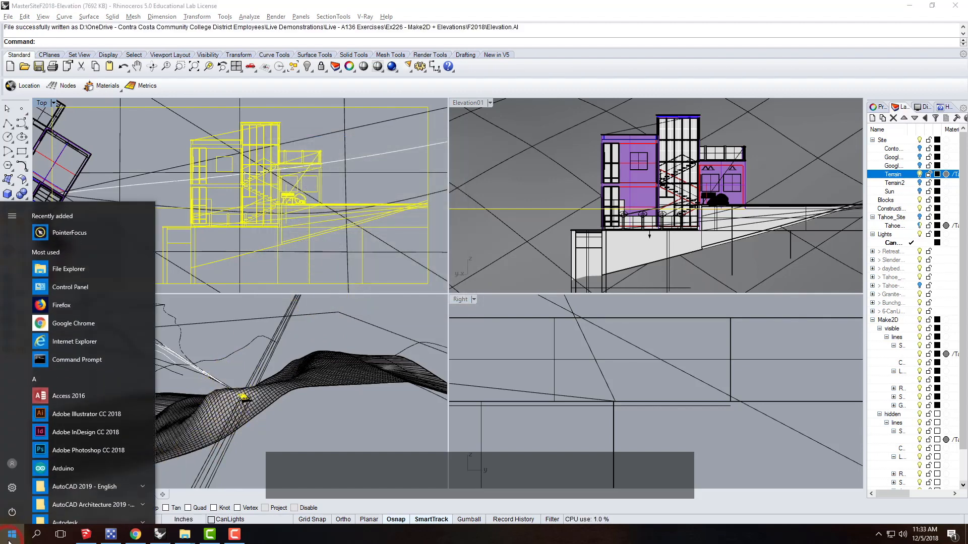
left_click(79, 416)
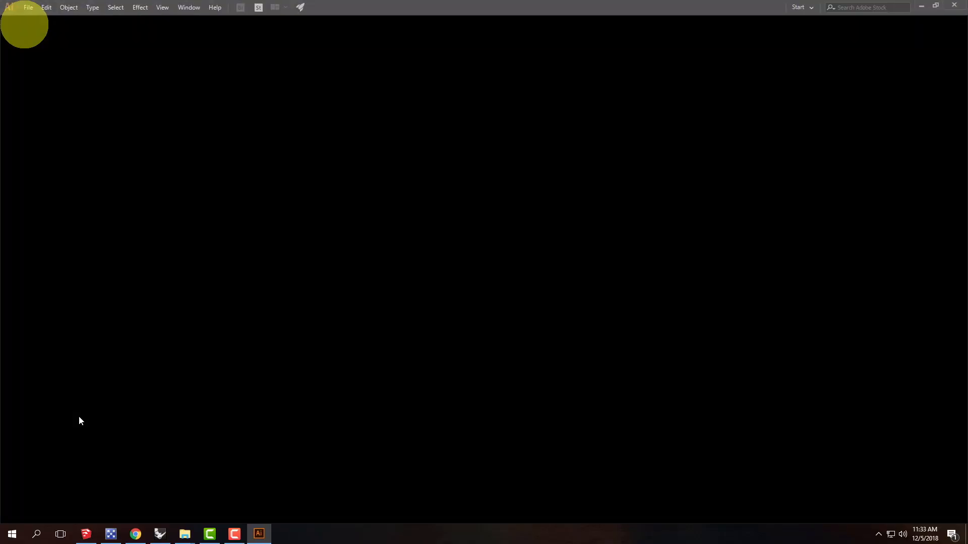
left_click(30, 8)
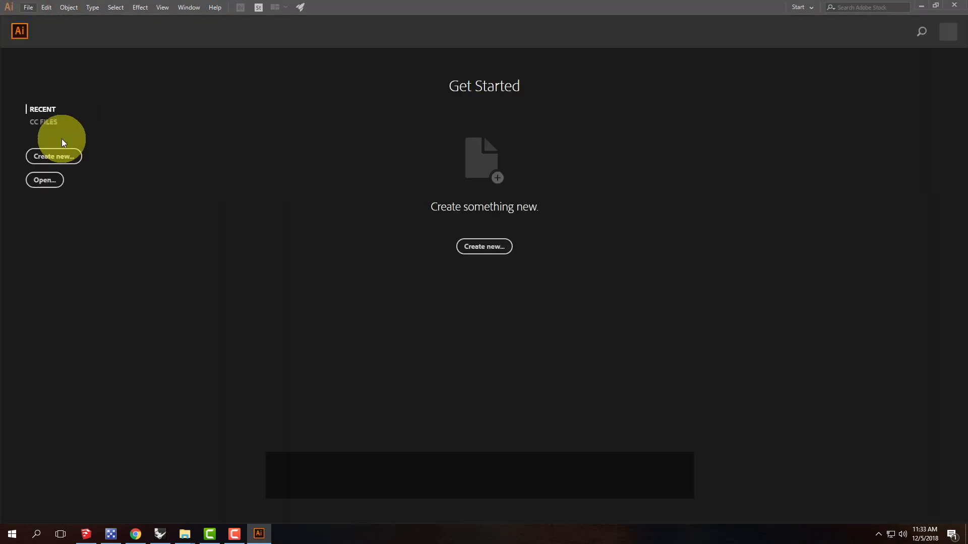
left_click(28, 8)
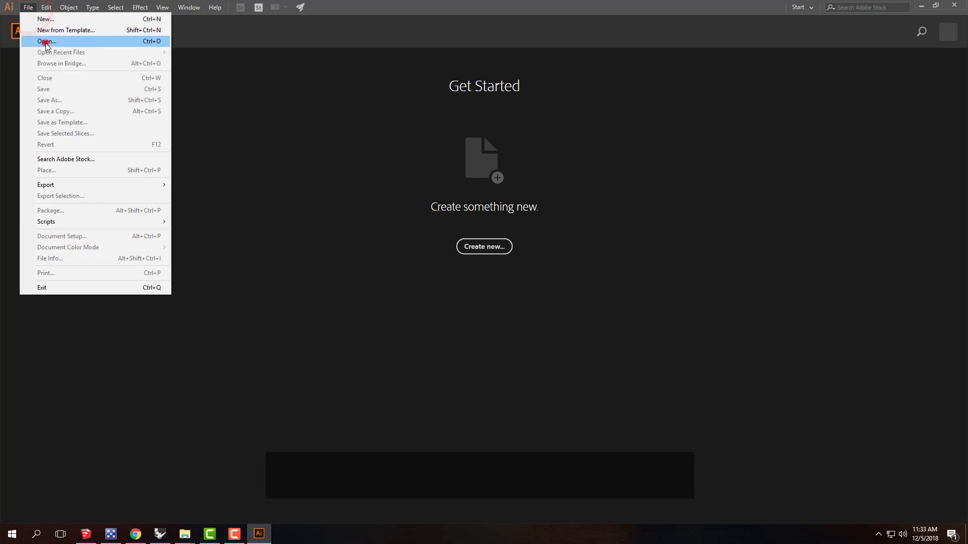
left_click(46, 43)
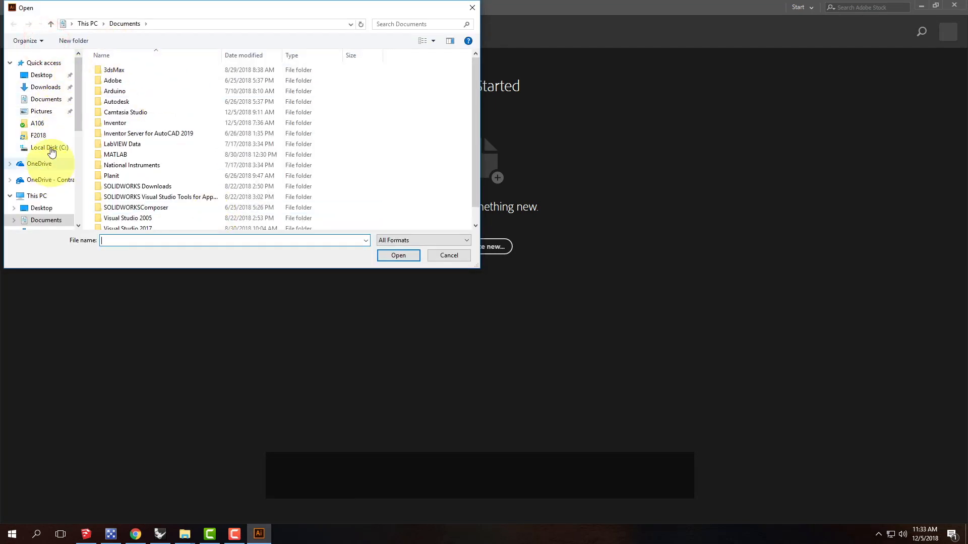
- Open the Elevation file from the Ex226 - Make2D + Elevations exercise's F2018 folder and dismiss the welcome tour
left_click(50, 180)
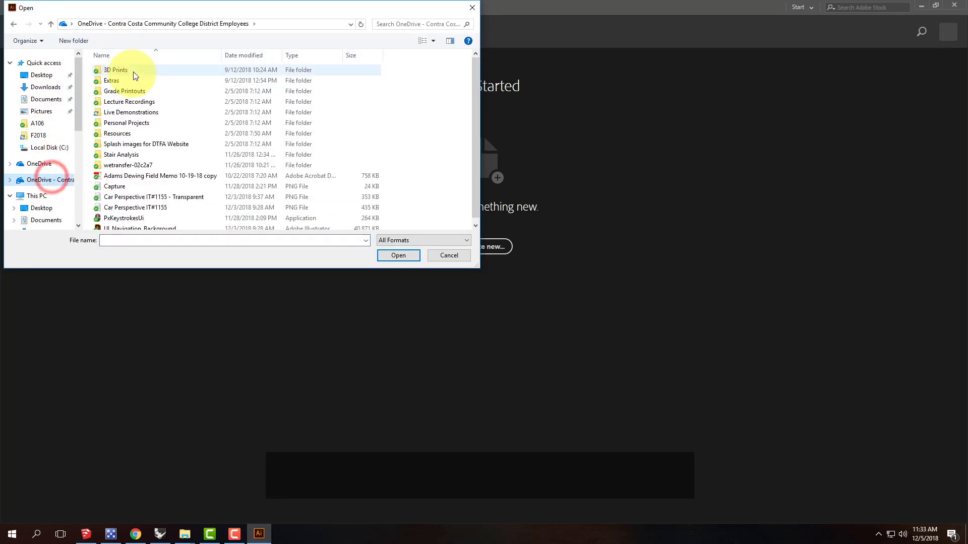
double_click(140, 112)
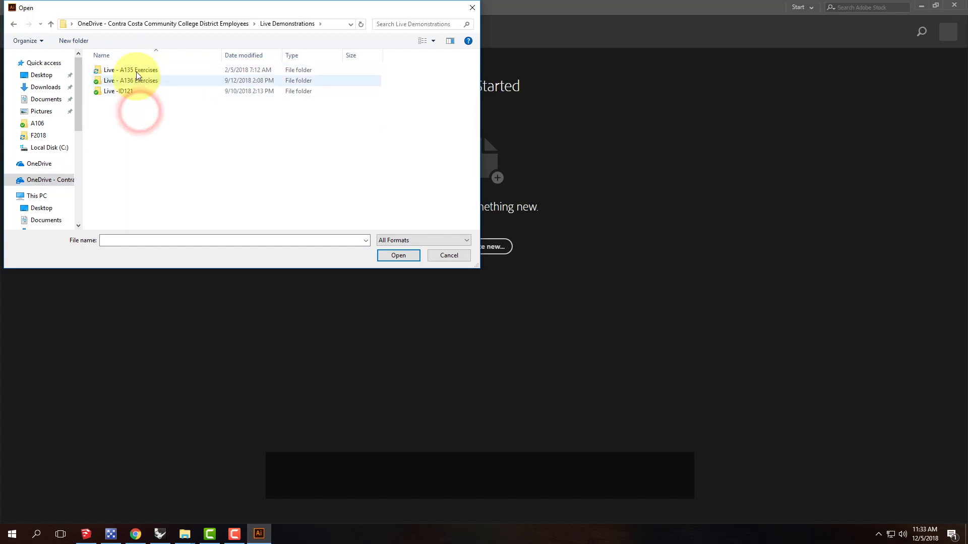
double_click(136, 81)
scroll(166, 192, "down", 5)
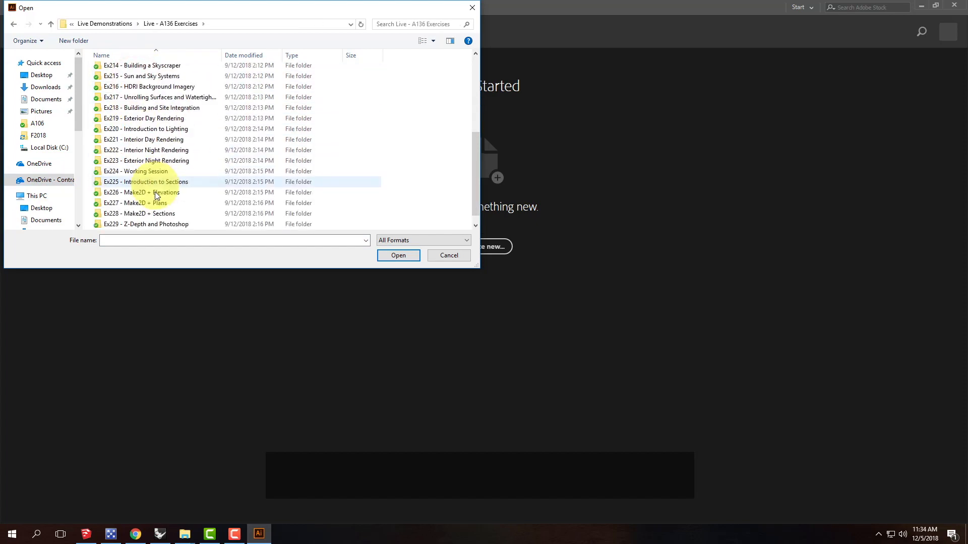
double_click(162, 193)
left_click(117, 81)
double_click(118, 81)
left_click(116, 71)
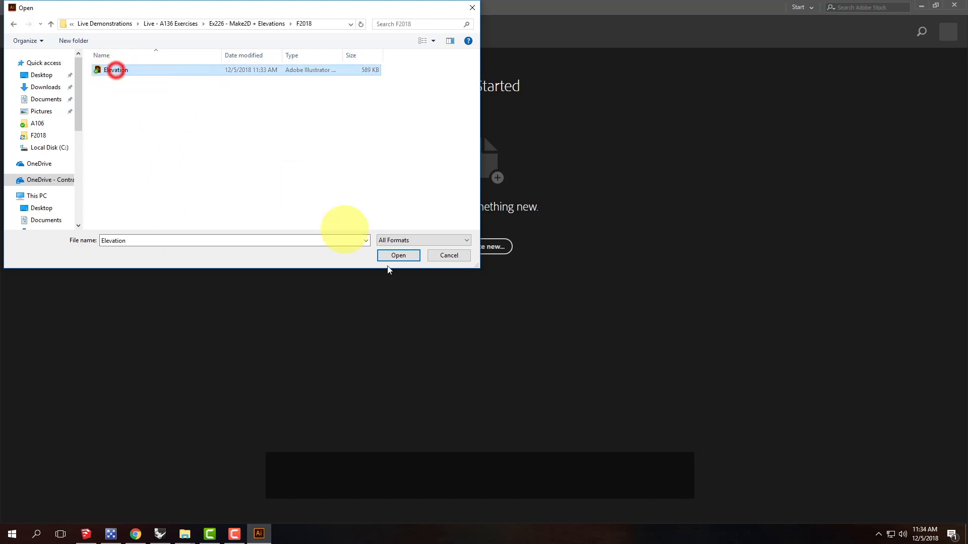
left_click(398, 256)
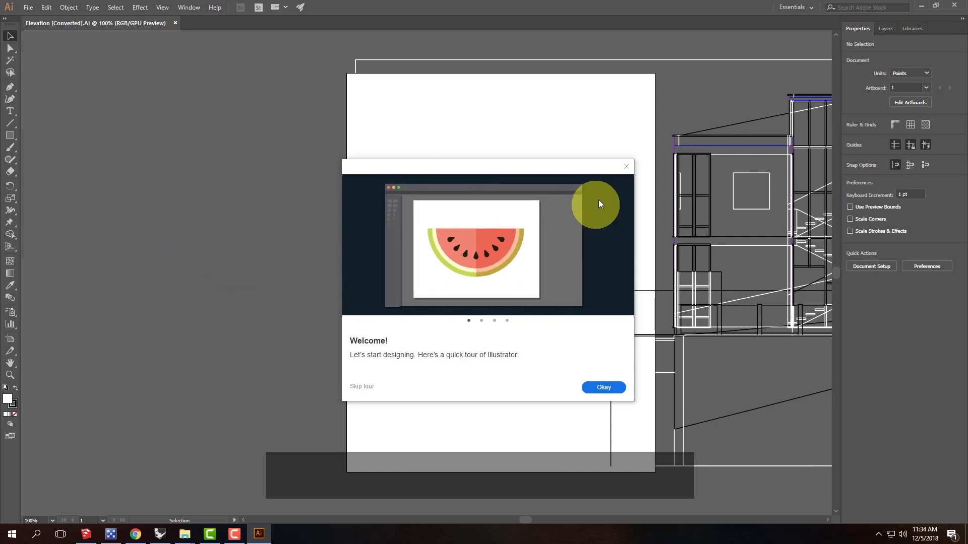
left_click(626, 166)
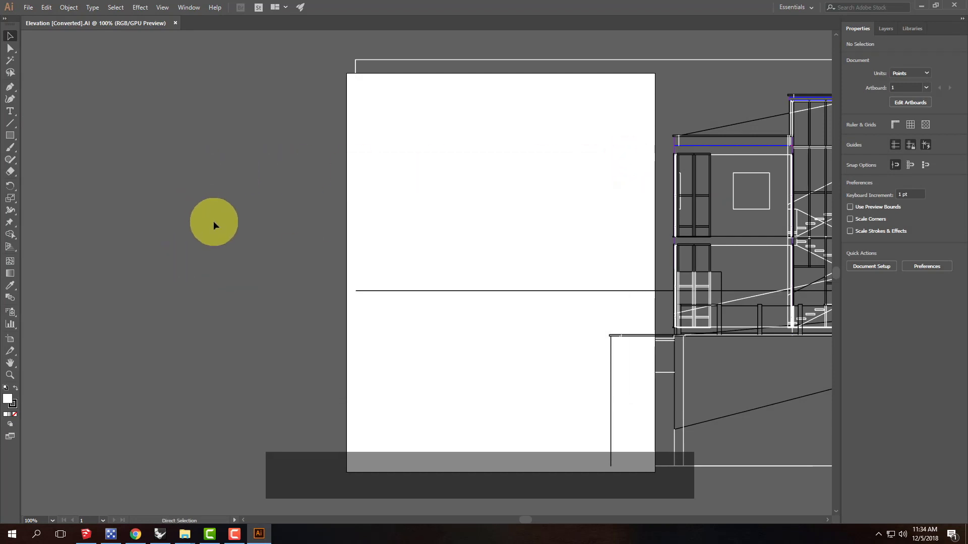
- Resize the artboard to match the rectangular frame around the elevation drawing, about 1713 by 809 pt
key("ctrl+minus")
key("ctrl+minus")
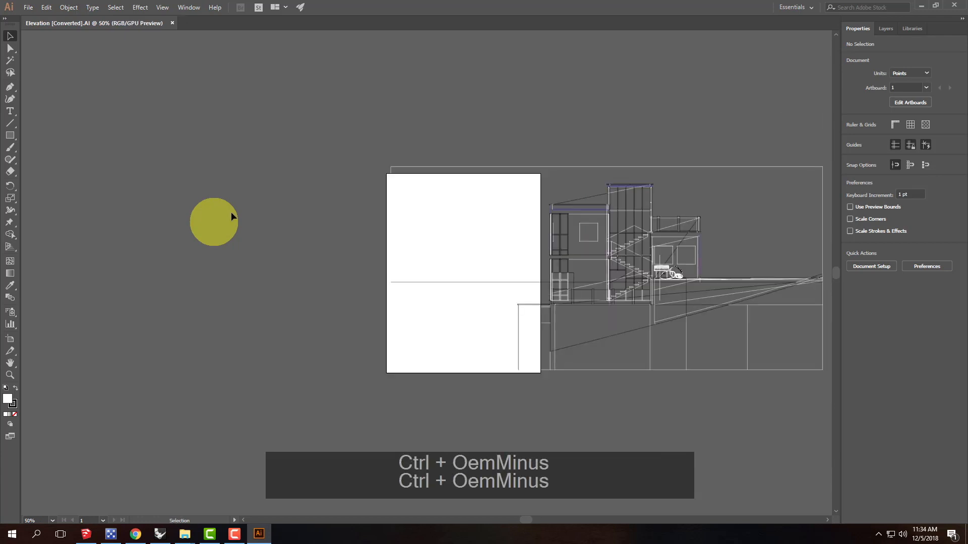
left_click_drag(557, 207, 337, 186)
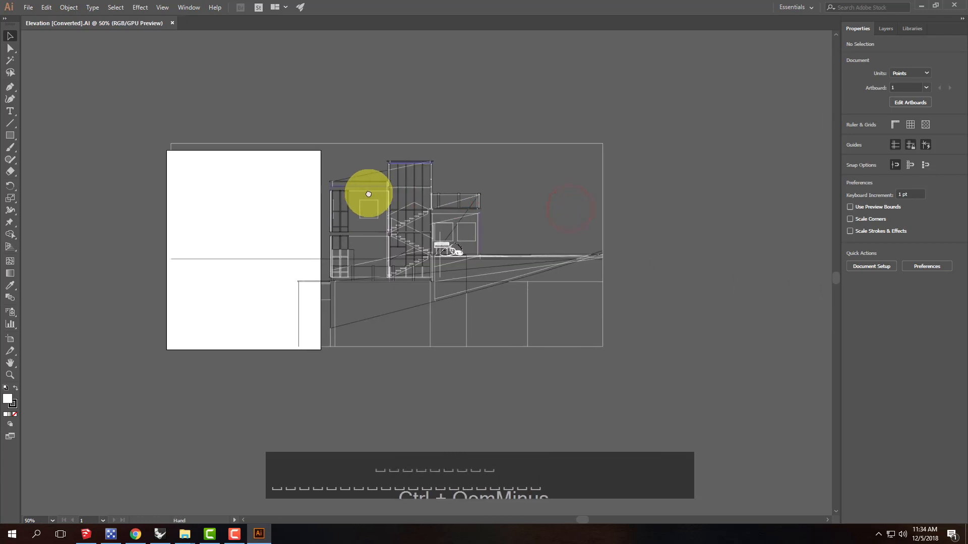
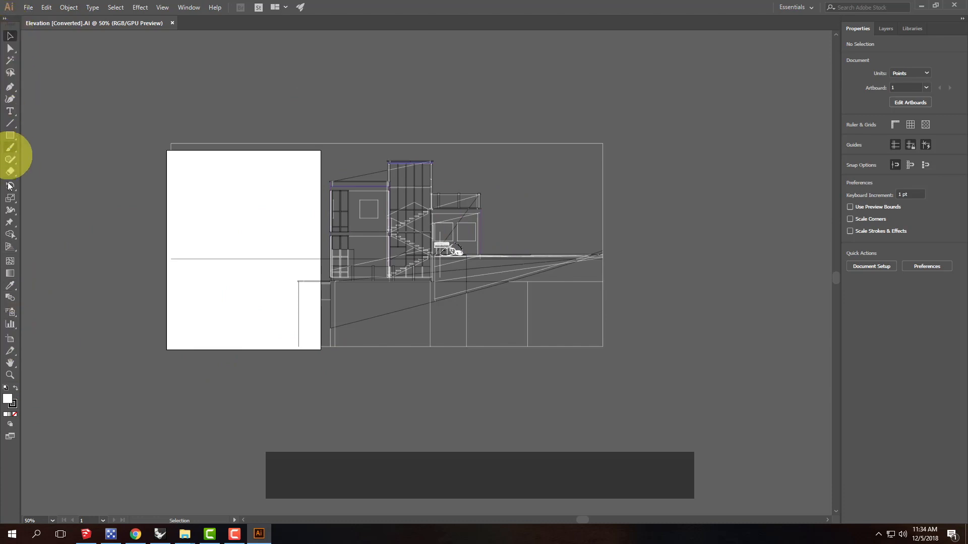
left_click(11, 341)
mouse_move(320, 150)
left_mouse_down()
mouse_move(615, 137)
mouse_move(603, 144)
left_mouse_up()
mouse_move(167, 144)
left_mouse_down()
mouse_move(217, 180)
mouse_move(172, 145)
left_mouse_up()
mouse_move(172, 348)
left_mouse_down()
mouse_move(172, 340)
mouse_move(142, 359)
mouse_move(122, 401)
mouse_move(147, 350)
mouse_move(192, 303)
mouse_move(171, 347)
left_mouse_up()
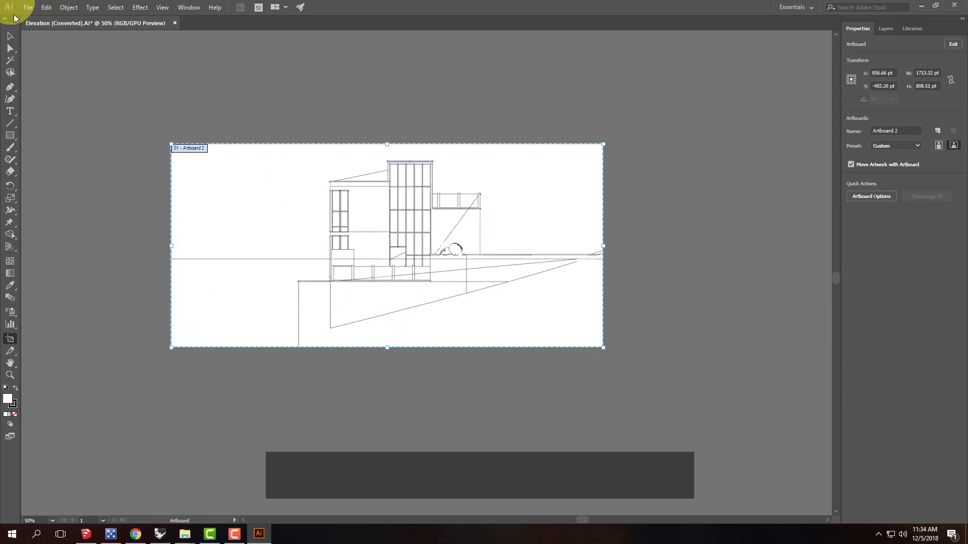
left_click(11, 36)
left_click(124, 113)
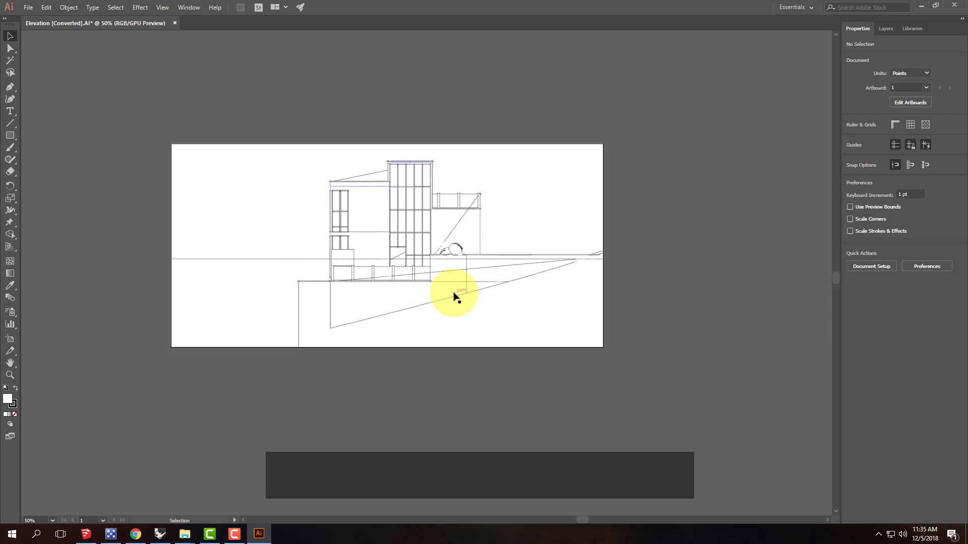
- Review the imported layers and add a new layer named Visible above them
left_click(888, 29)
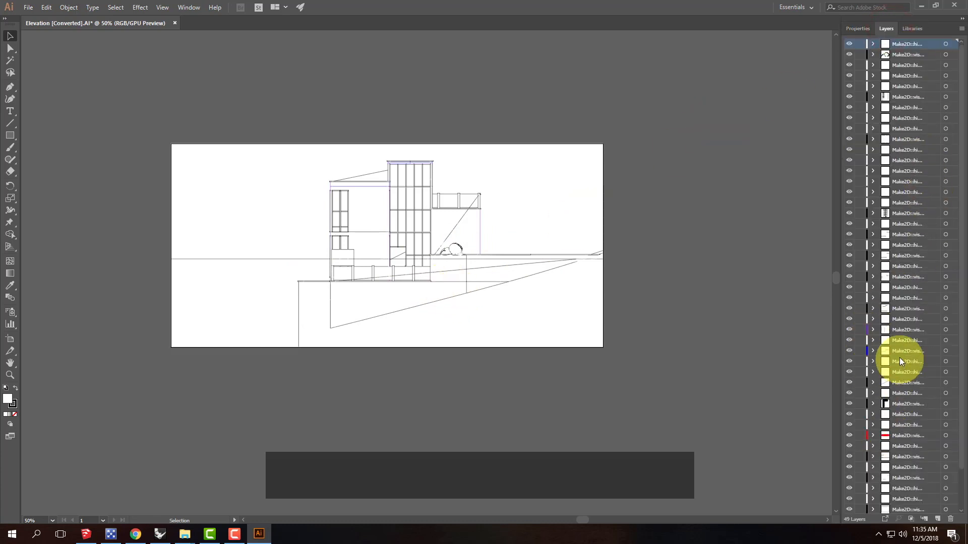
mouse_move(960, 82)
left_mouse_down()
mouse_move(964, 237)
mouse_move(964, 96)
left_mouse_up()
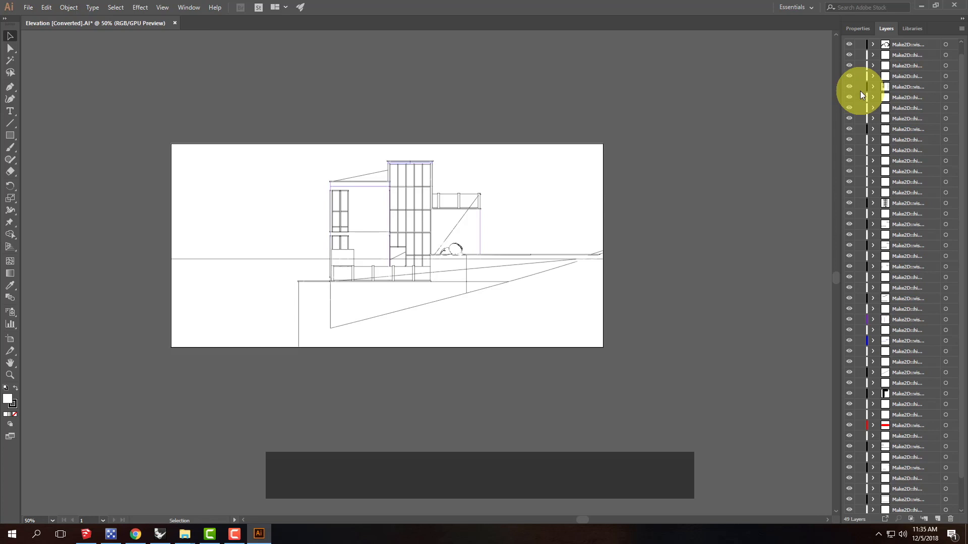
left_click(937, 519)
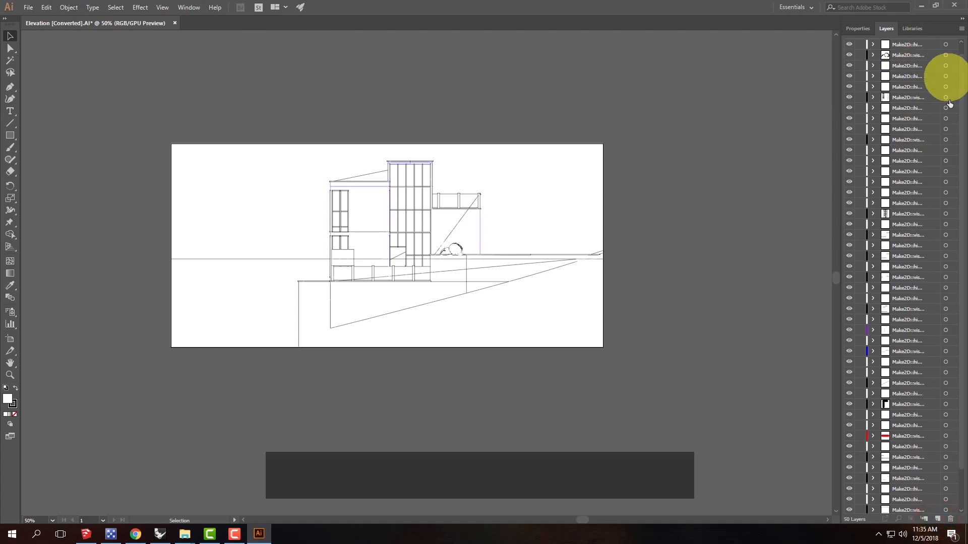
scroll(948, 50, "up", 1)
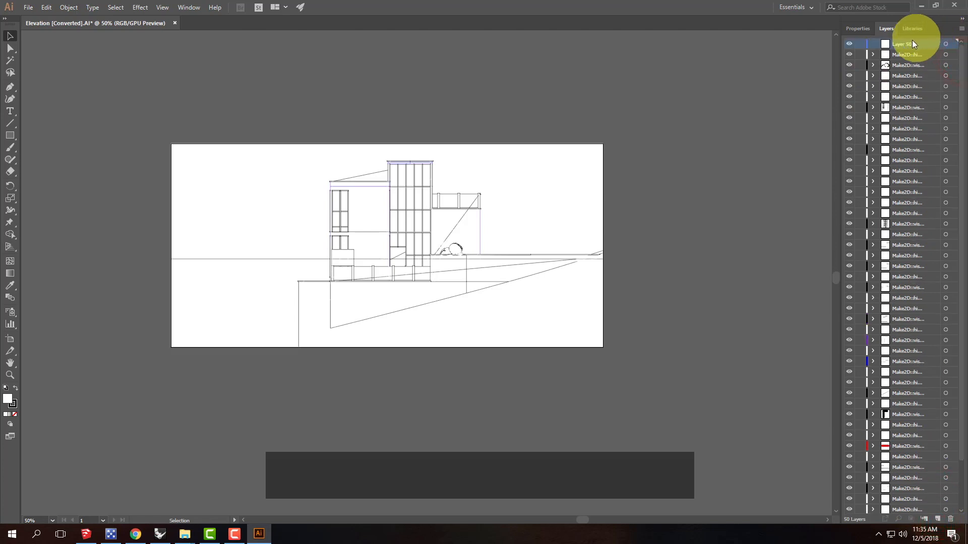
double_click(925, 45)
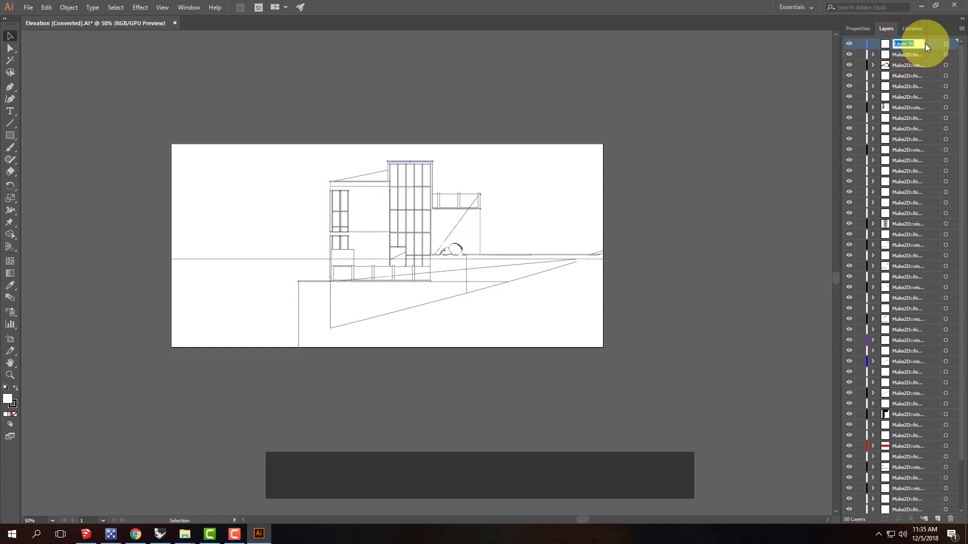
type("Visible")
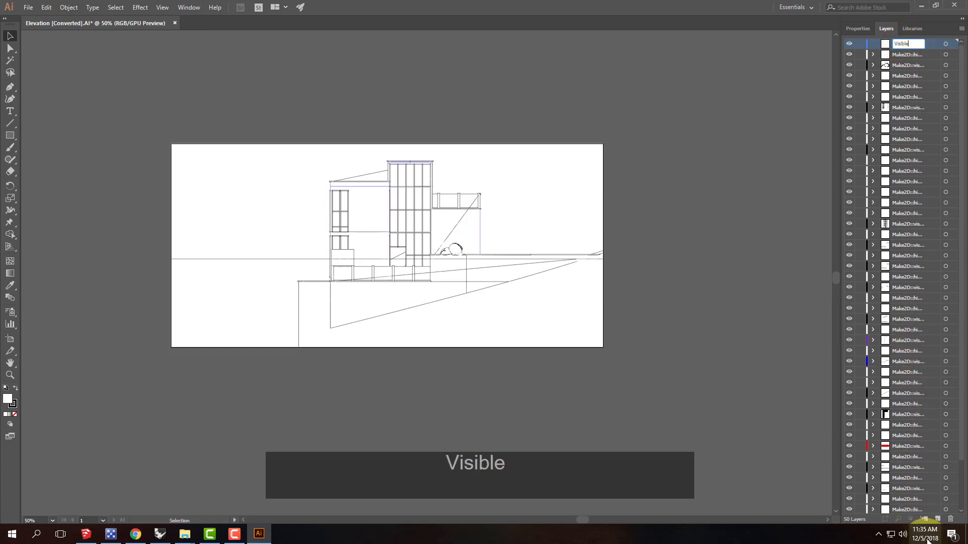
- Add another layer named Hidden and move the Visible layer above it
left_click(937, 519)
double_click(915, 46)
type("Hidden")
key("Return")
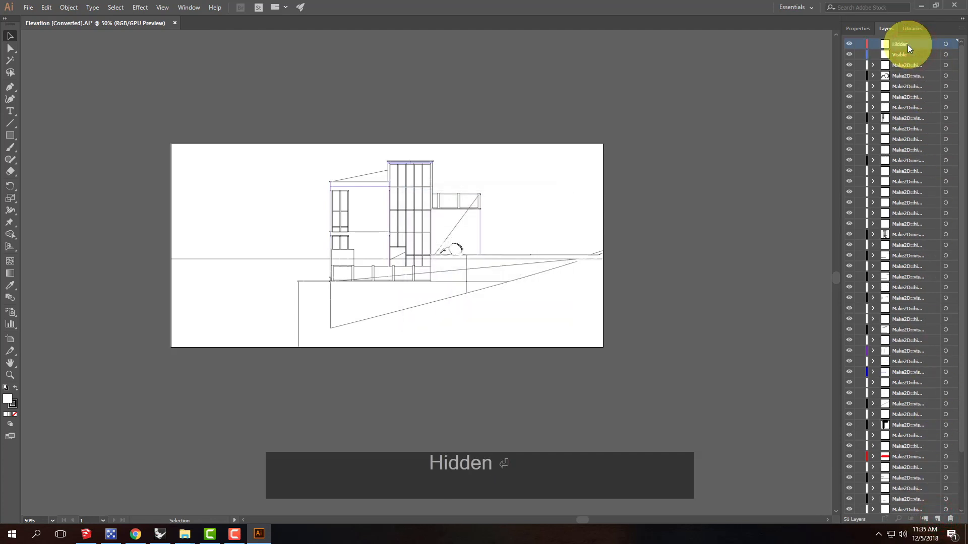
left_click_drag(912, 54, 911, 27)
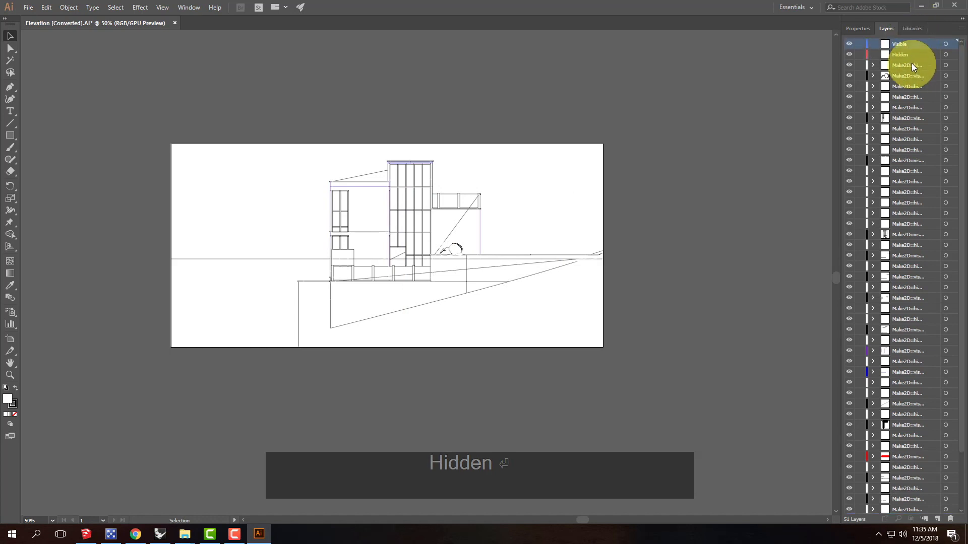
- Widen the layer list to show the full layer names and try selecting the hidden-line rocks and daybed layers
left_click_drag(841, 78, 728, 78)
left_click(805, 64)
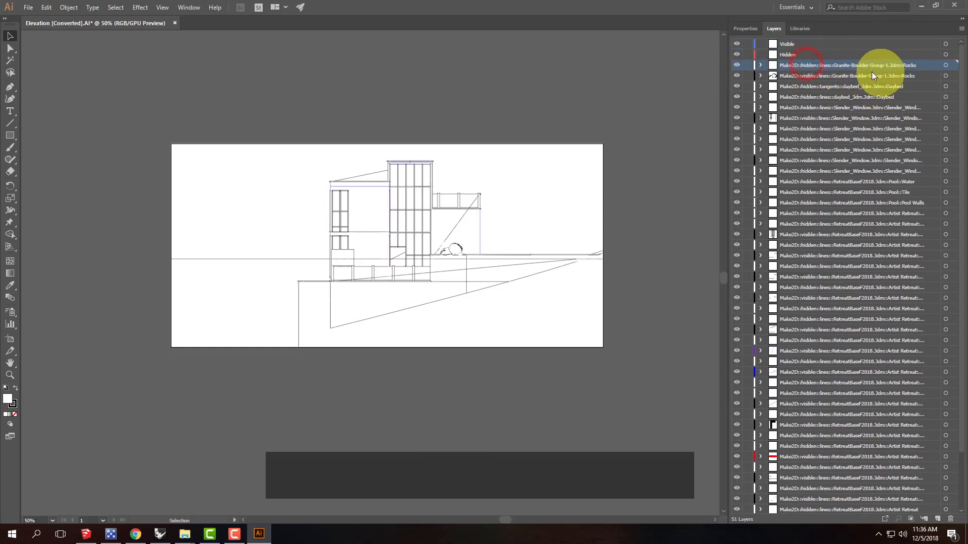
left_click(812, 89, "shift")
left_click(811, 95, "shift")
left_click(822, 76)
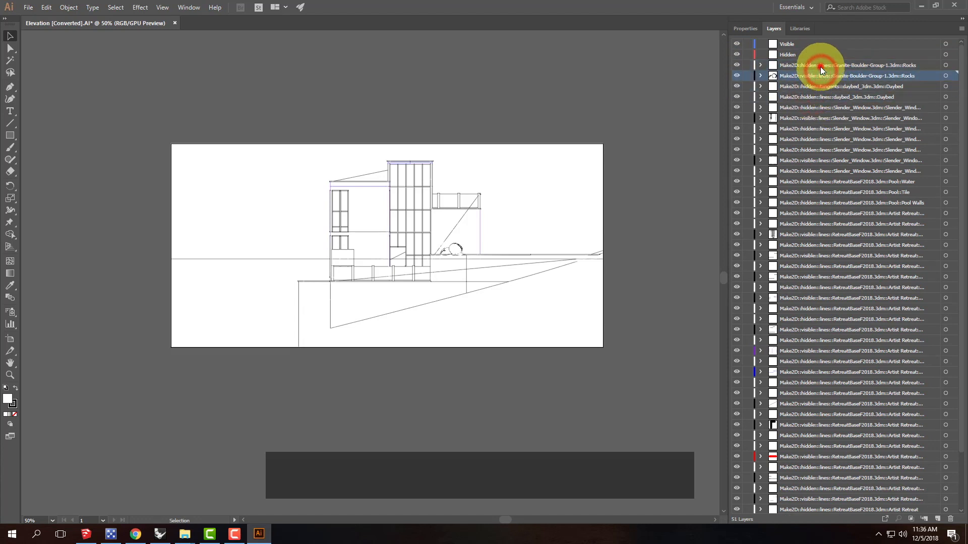
- Select all Make2D hidden-line layers for the rocks, daybed, slender windows and pool, skipping the visible-line layers
left_click(821, 66)
left_click(813, 85, "ctrl")
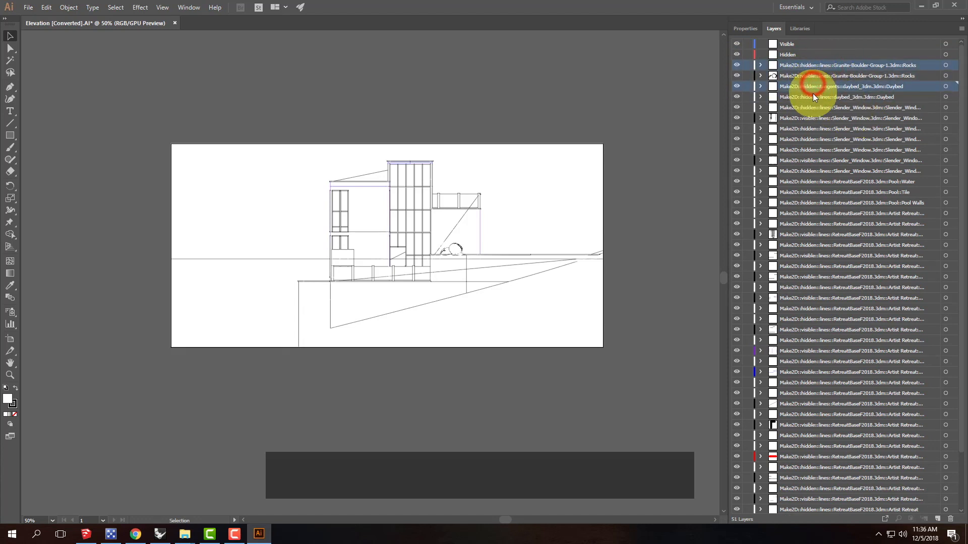
left_click(814, 96, "ctrl")
left_click(818, 107, "ctrl")
left_click(814, 128, "ctrl")
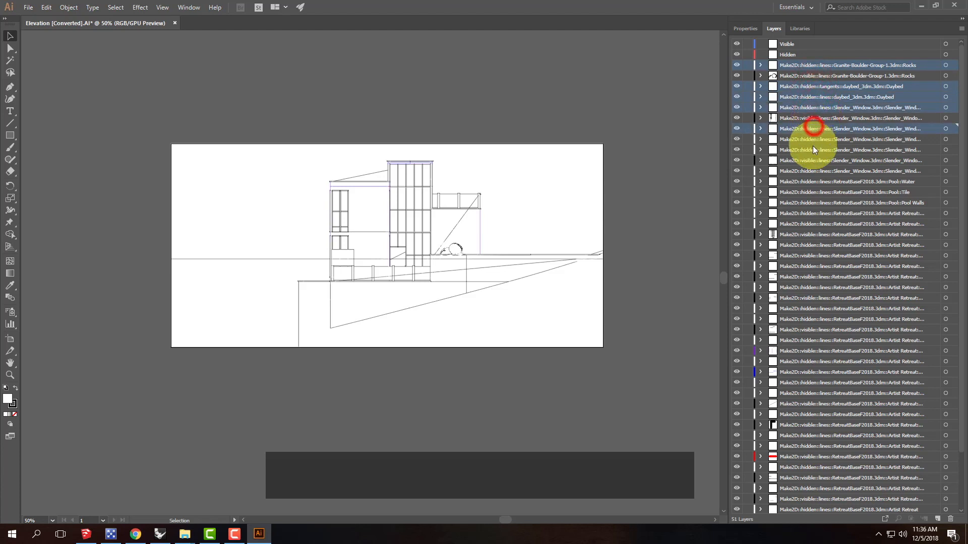
left_click(812, 139, "ctrl")
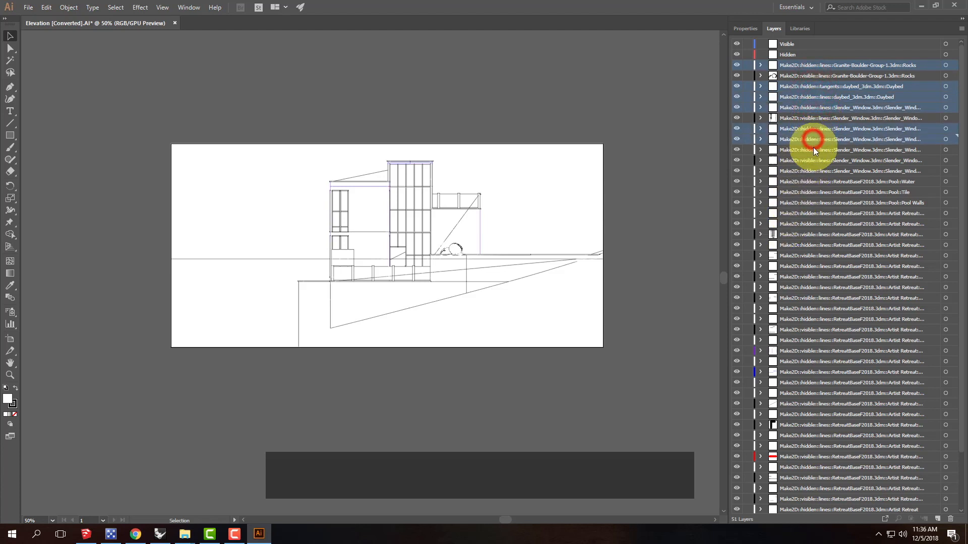
left_click(813, 150, "ctrl")
left_click(814, 171, "ctrl")
left_click(812, 182, "ctrl")
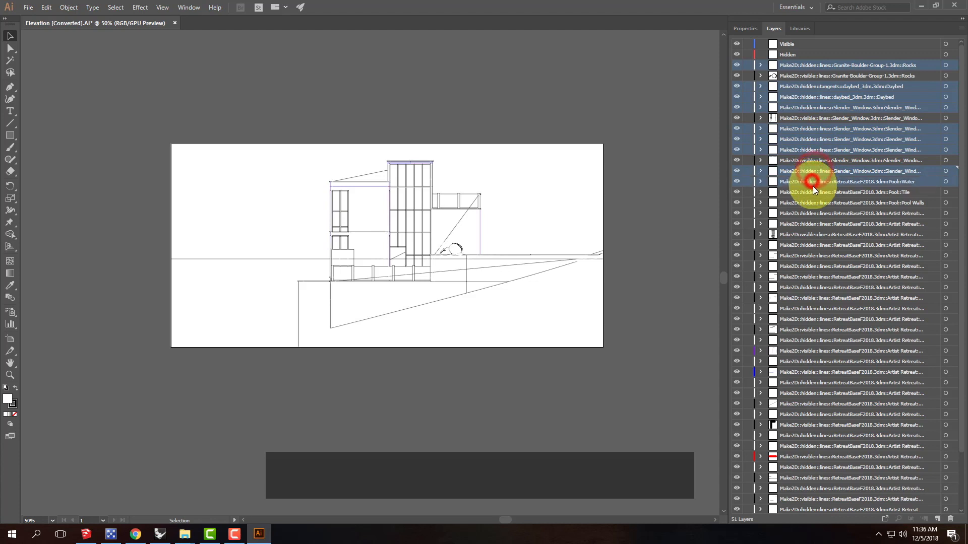
left_click(812, 192, "ctrl")
left_click(811, 203, "ctrl")
- Add the Make2D hidden-line Artist Retreat layers to the selection, leaving the visible-line layers unselected
left_click(811, 214, "ctrl")
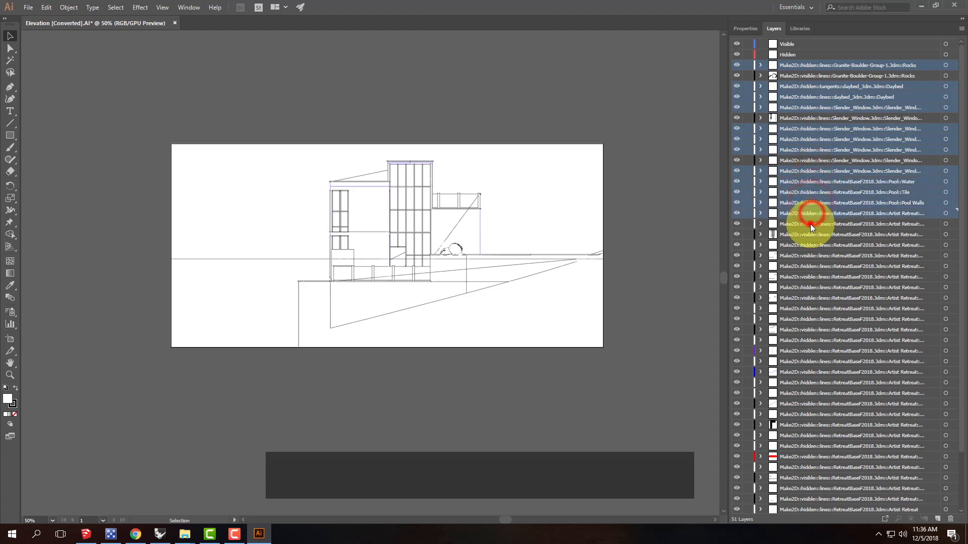
left_click(810, 224, "ctrl")
left_click(812, 245, "ctrl")
left_click(810, 266, "ctrl")
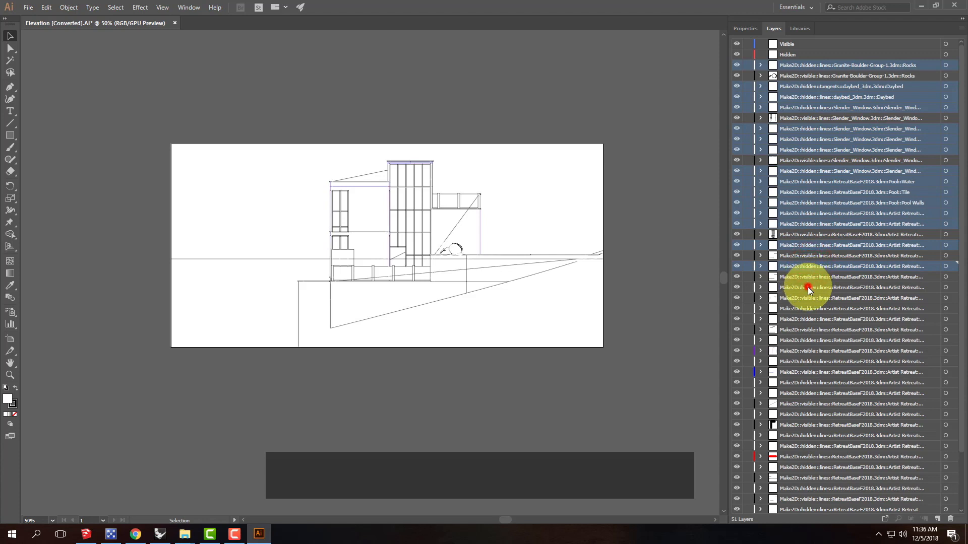
left_click(807, 288, "ctrl")
left_click(810, 308, "ctrl")
left_click(810, 319, "ctrl")
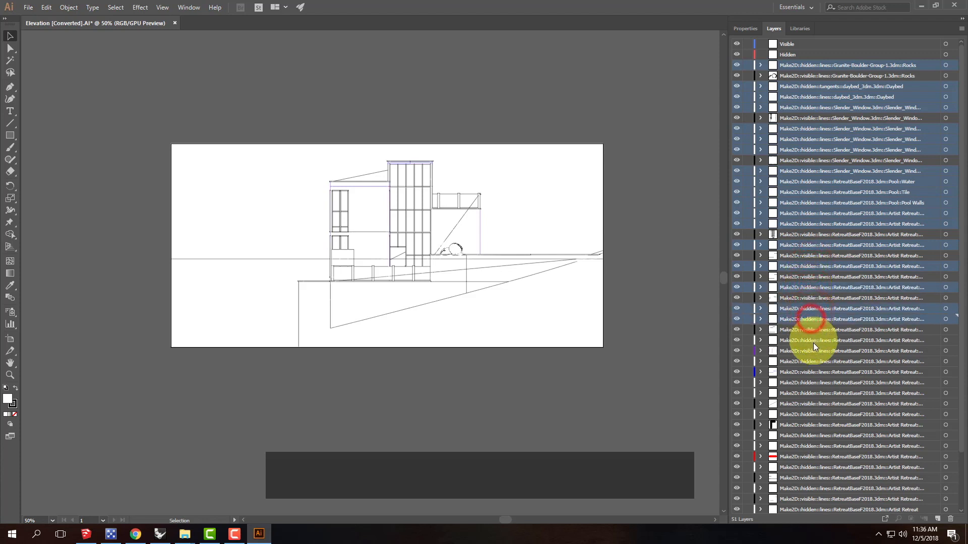
left_click(813, 341, "ctrl")
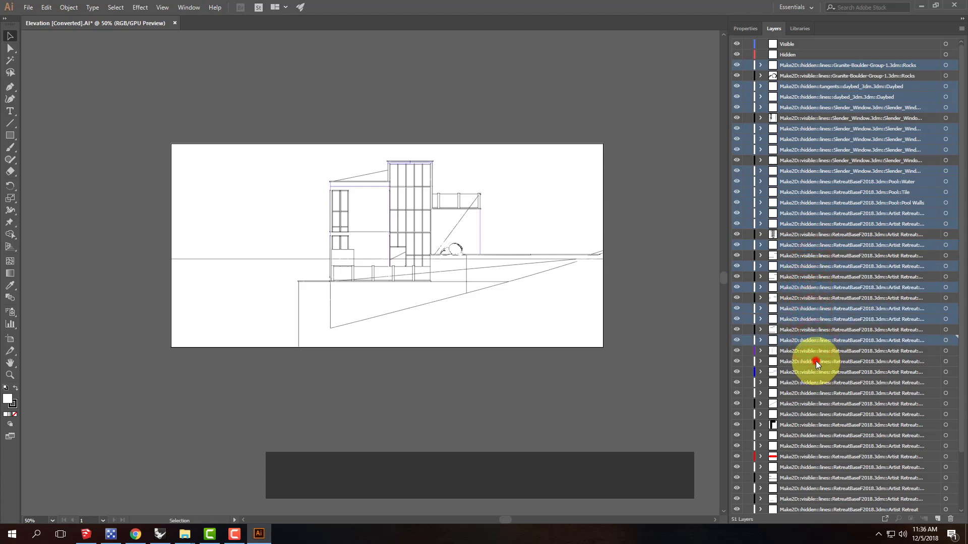
left_click(817, 361, "ctrl")
left_click(815, 383, "ctrl")
left_click(814, 391, "ctrl")
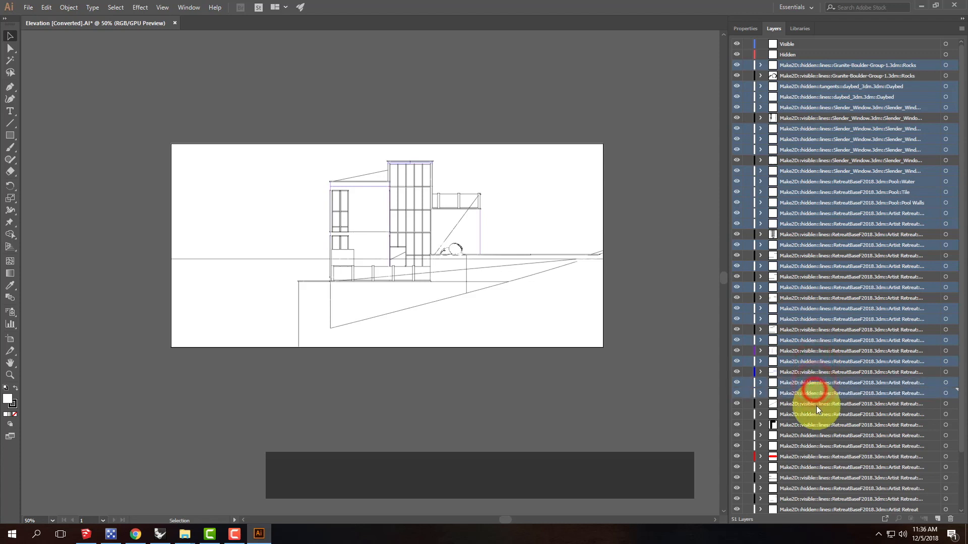
left_click(816, 417, "ctrl")
left_click(815, 435, "ctrl")
left_click(827, 445, "ctrl")
scroll(845, 358, "down", 3)
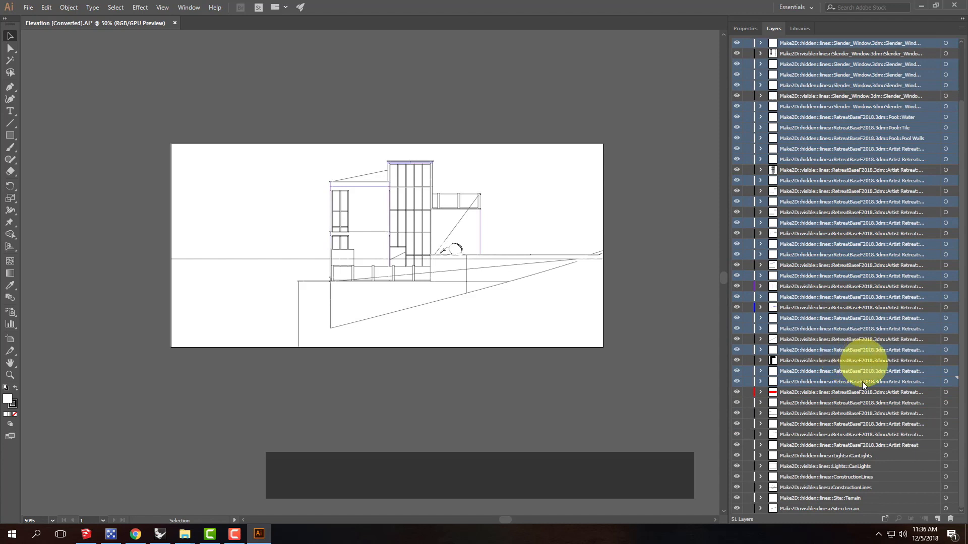
- Add the remaining hidden-line layers down to Site::Terrain to the selection and move them all into the Hidden layer
left_click(808, 406, "ctrl")
left_click(807, 424, "ctrl")
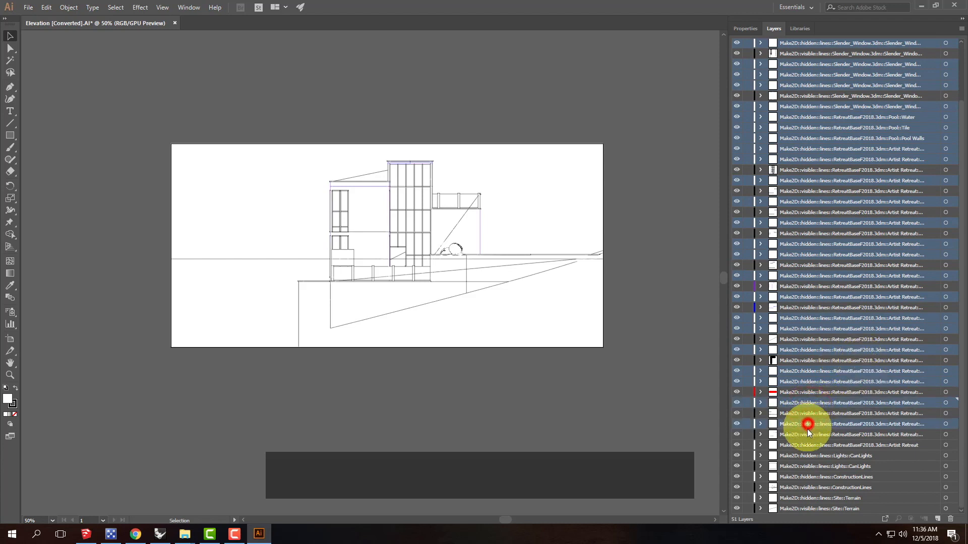
left_click(808, 446, "ctrl")
left_click(808, 456, "ctrl")
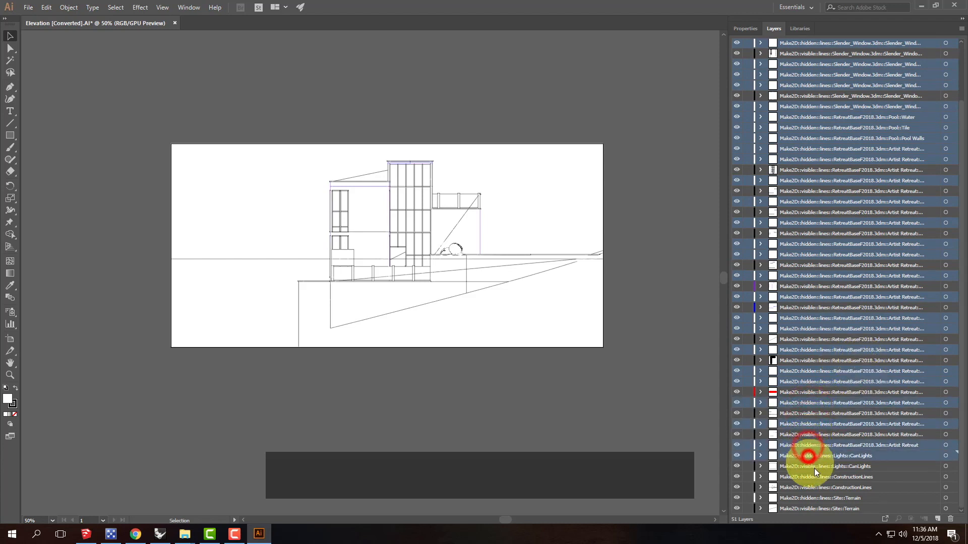
left_click(815, 478, "ctrl")
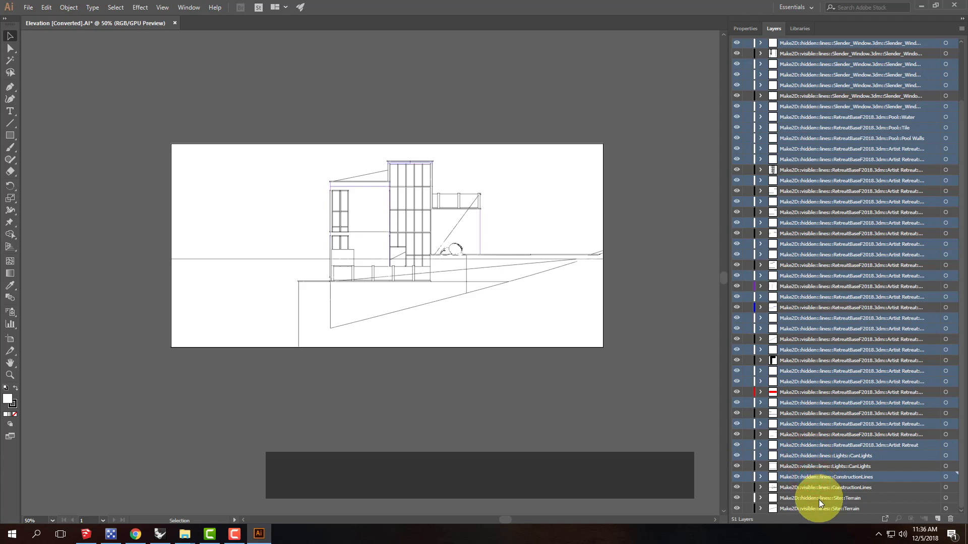
left_click(818, 499, "ctrl")
scroll(851, 318, "up", 2)
left_click_drag(834, 65, 786, 54)
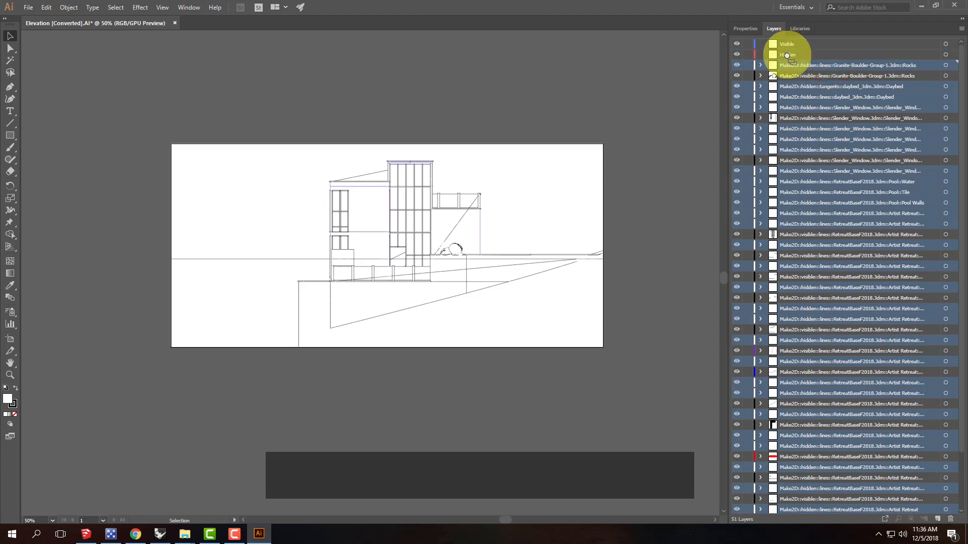
left_click(761, 54)
left_click(761, 54)
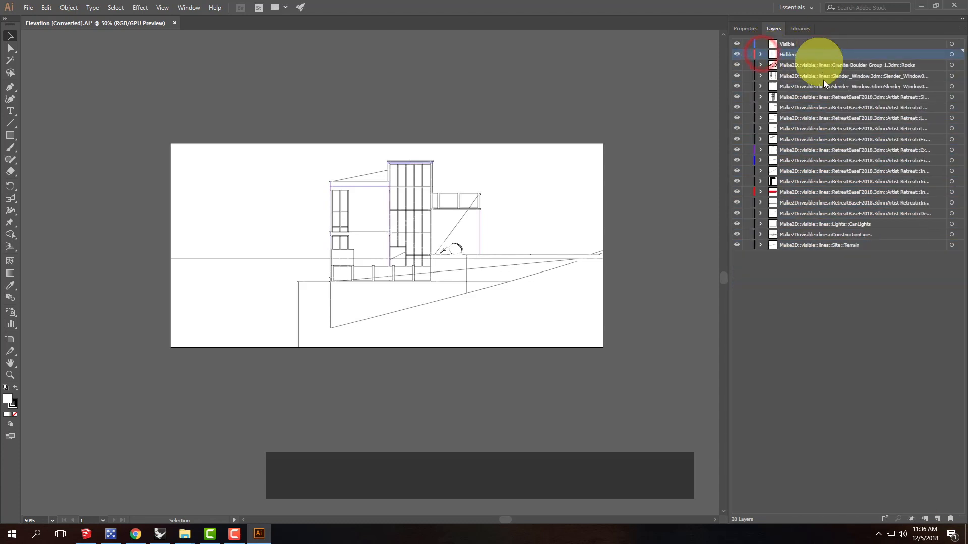
- Move all the visible-line layers, from Rocks down to Site::Terrain, into the Visible layer
left_click(829, 64)
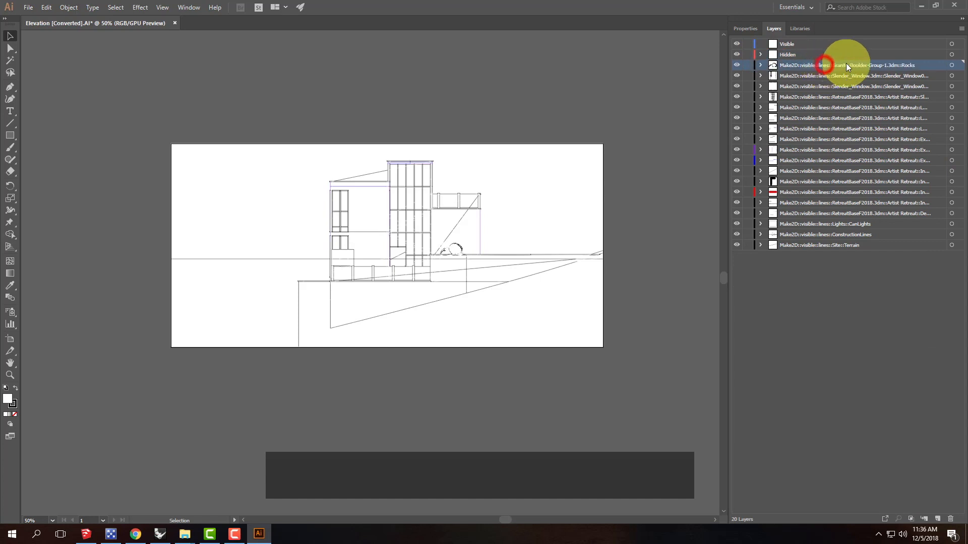
left_click(830, 243, "shift")
left_click_drag(815, 65, 787, 47)
left_click(761, 44)
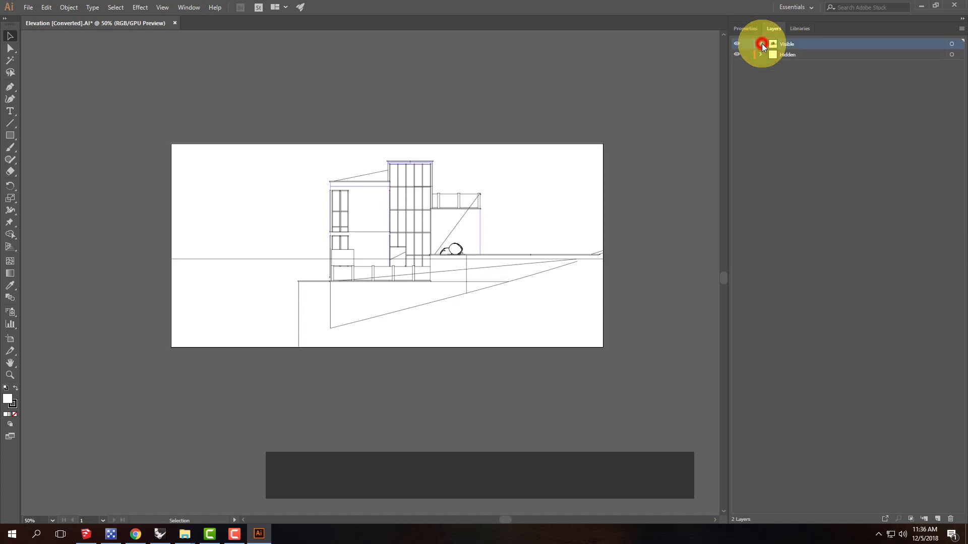
left_click(761, 44)
left_click(761, 45)
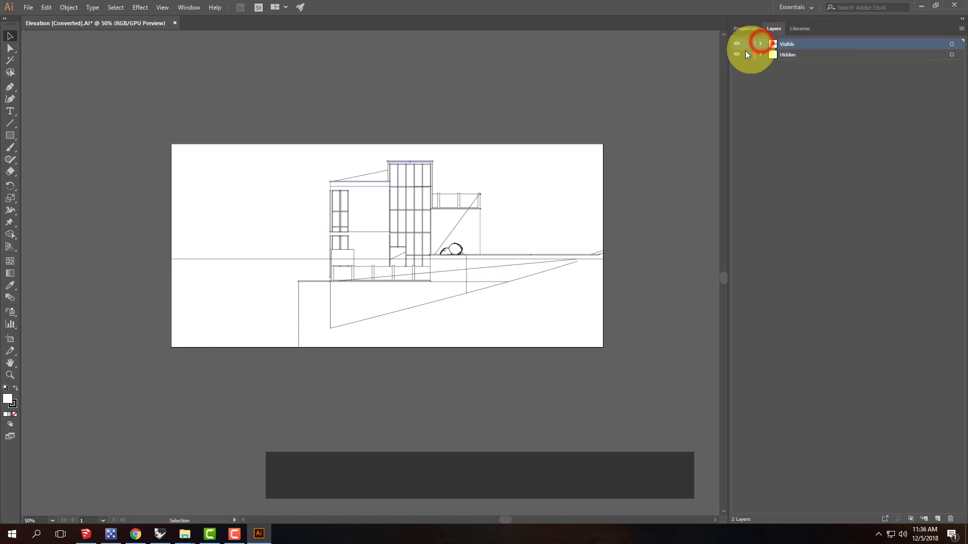
- Turn off the Hidden layer's visibility and expand the Visible layer to list its sublayers
left_click(737, 55)
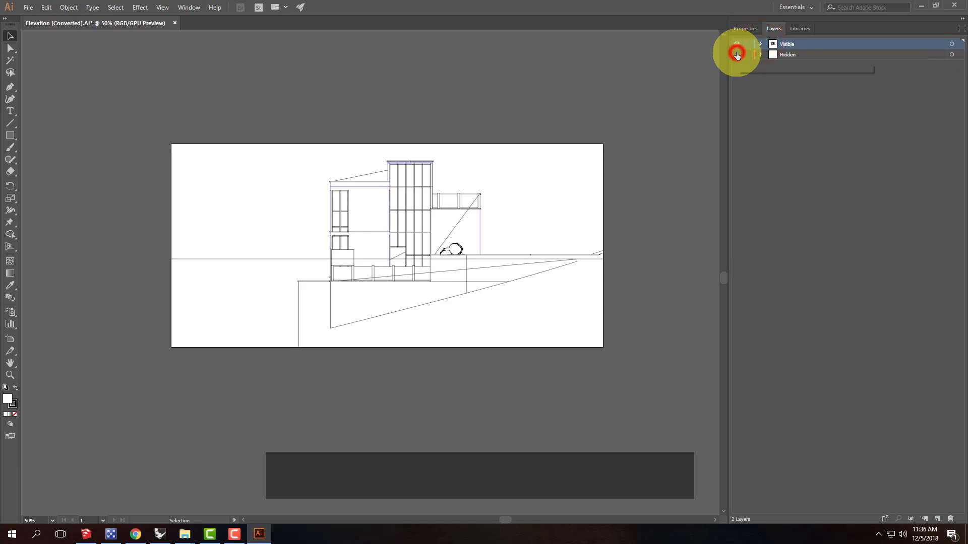
left_click(761, 44)
left_click(761, 259)
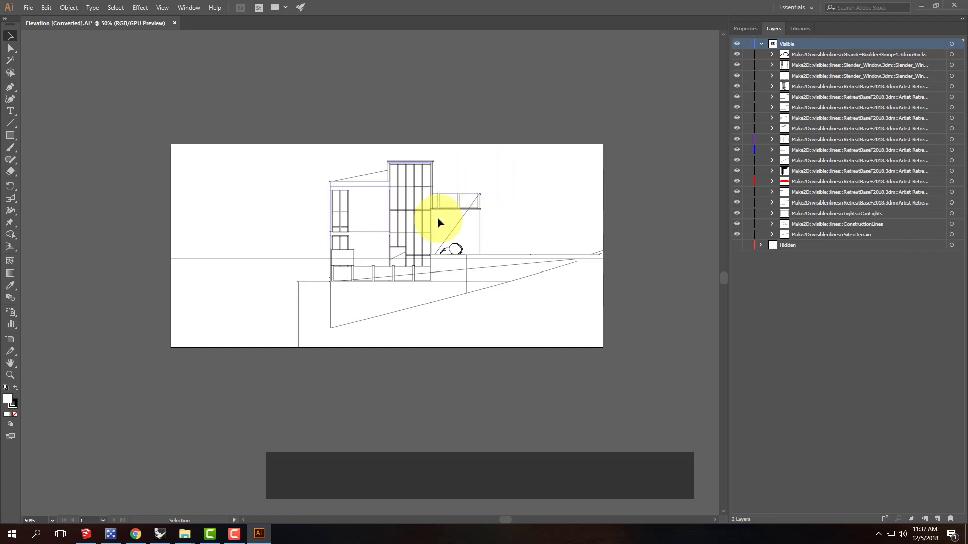
- Identify the layer of the purple wall line with full layer names readable, and select all artwork on the Exterior Walls sublayer
key("ctrl+equal")
key("ctrl+equal")
key("ctrl+equal")
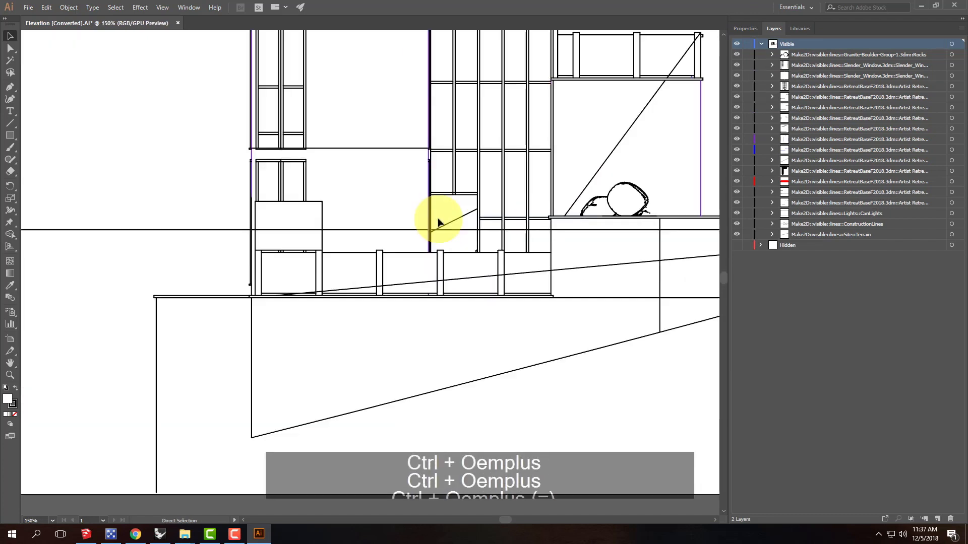
left_click_drag(553, 134, 449, 302)
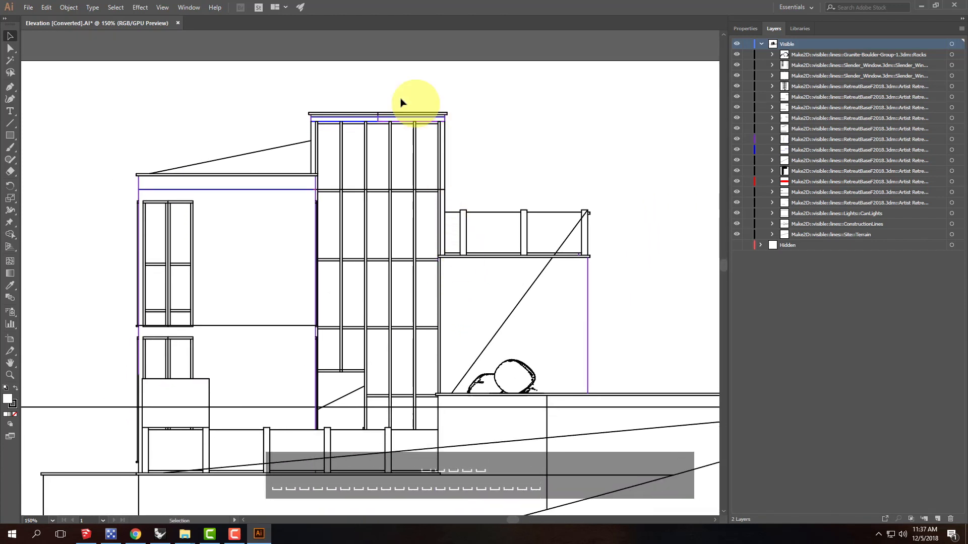
left_click(138, 183)
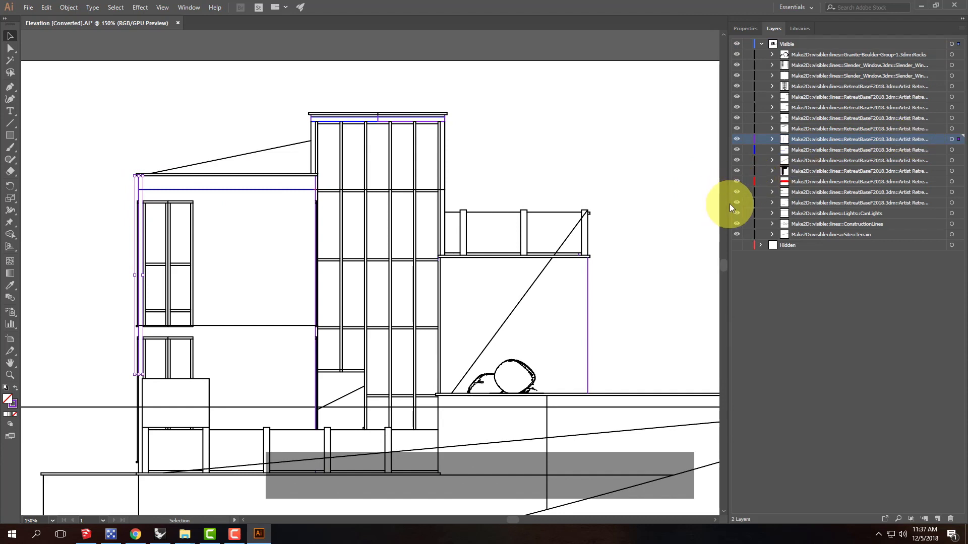
left_click_drag(729, 205, 653, 205)
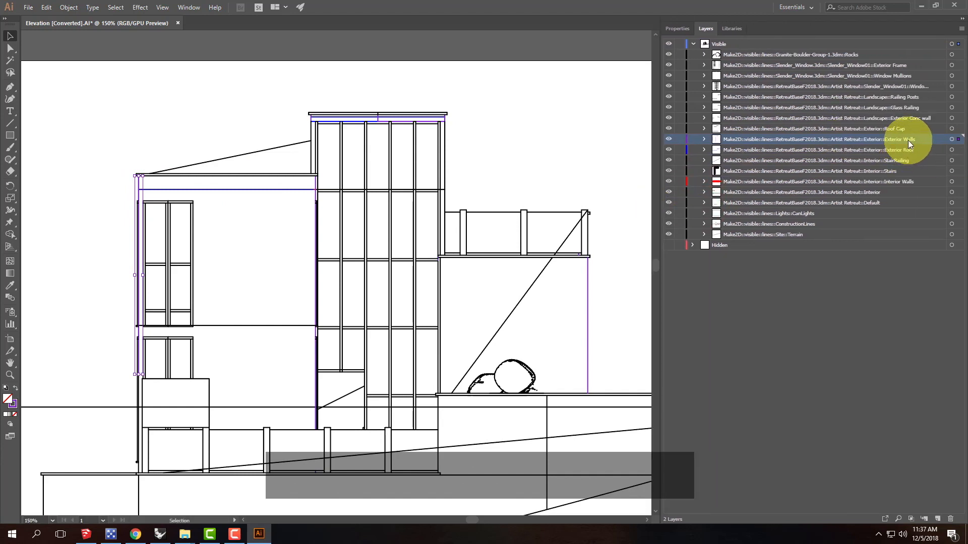
left_click(935, 301)
left_click(954, 139)
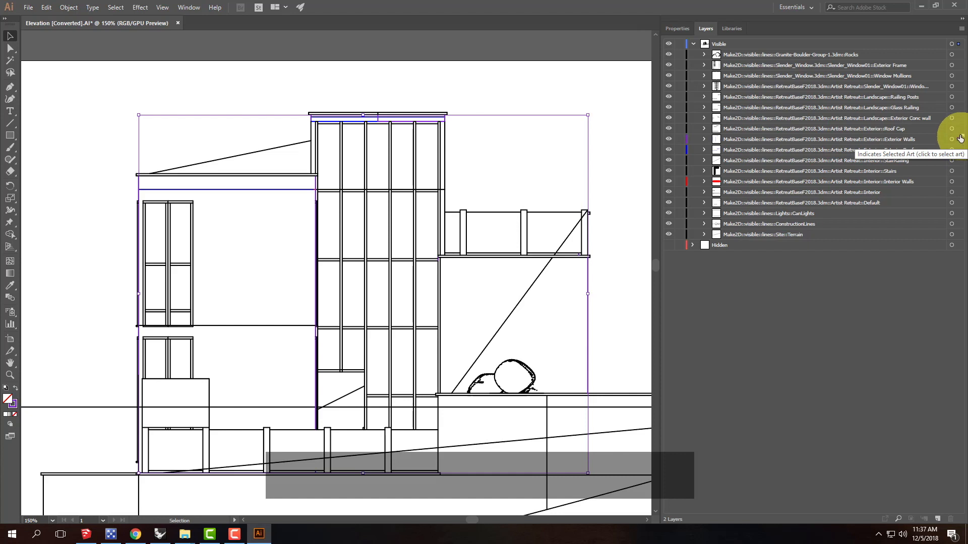
- Give the selected exterior wall lines a black 000000 stroke and no fill
left_click(687, 29)
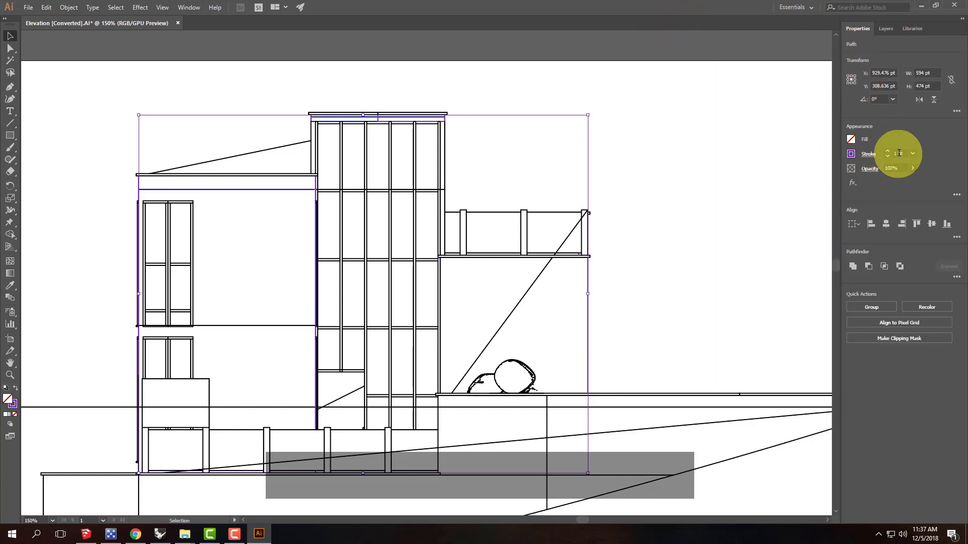
left_click(850, 154)
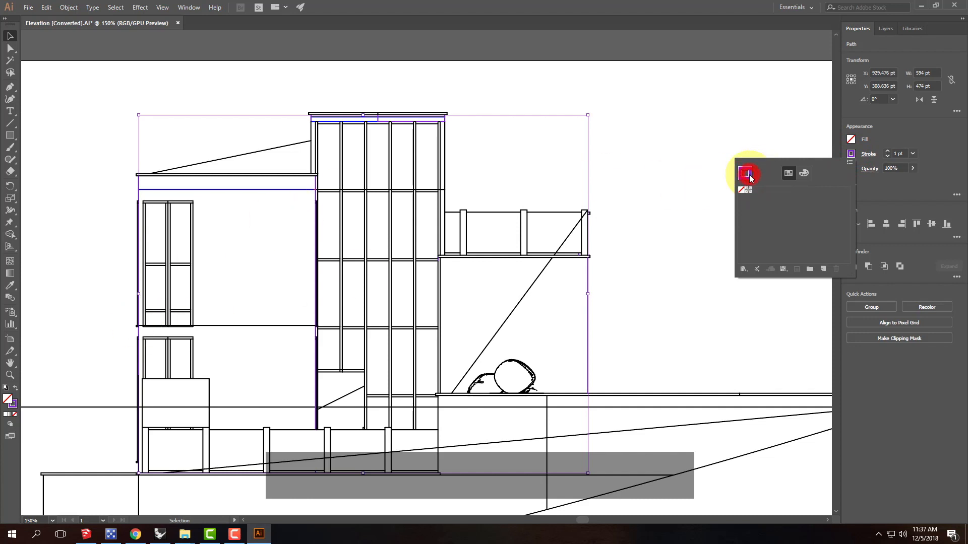
double_click(12, 405)
left_click_drag(353, 281, 349, 331)
left_click(598, 201)
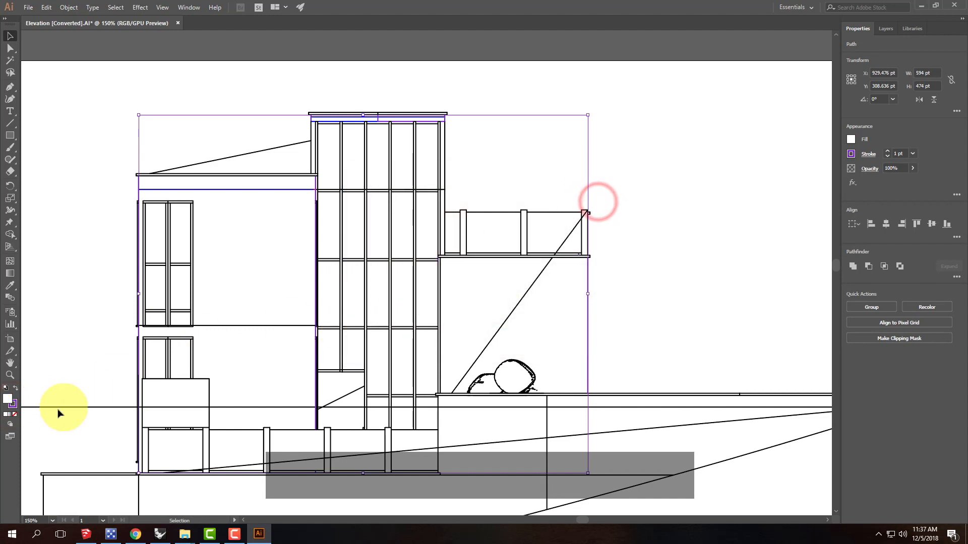
left_click(15, 408)
double_click(14, 406)
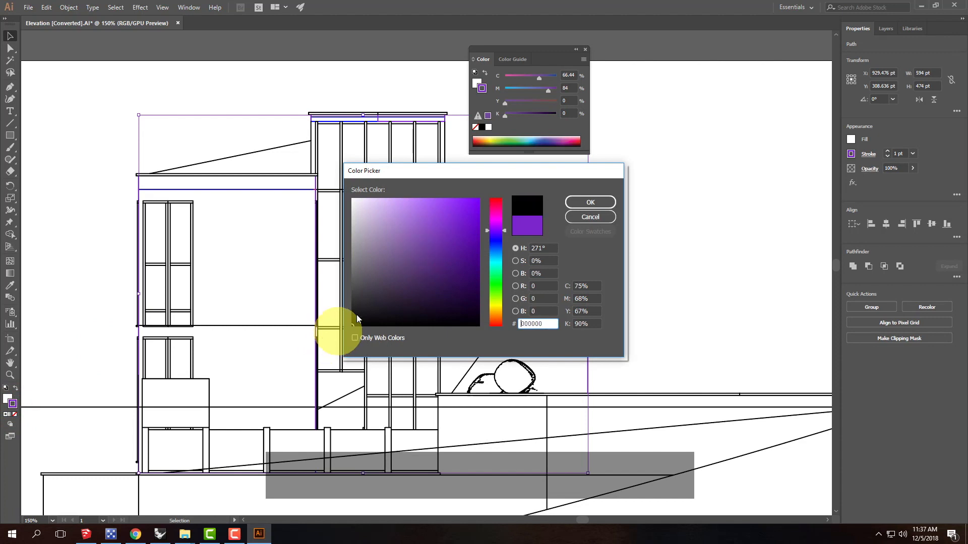
left_click(589, 201)
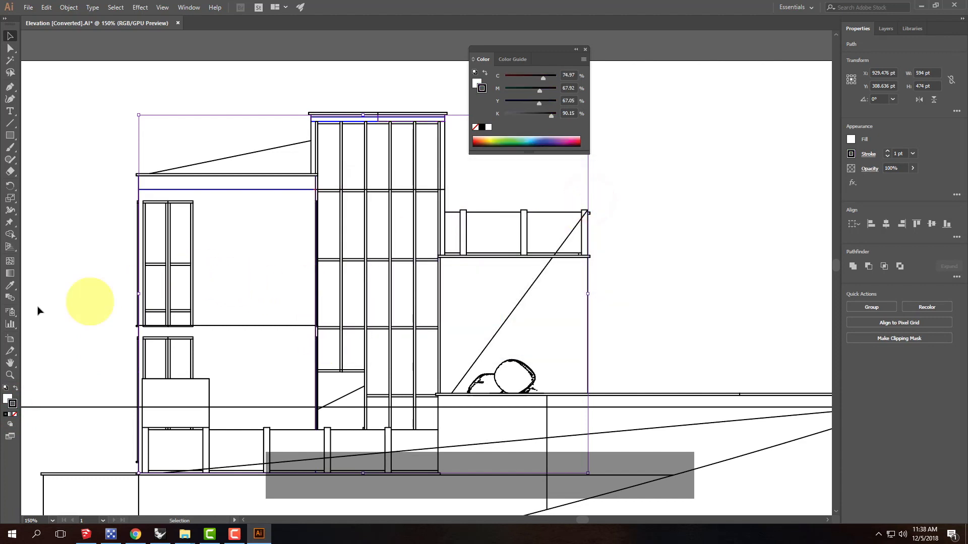
left_click(6, 399)
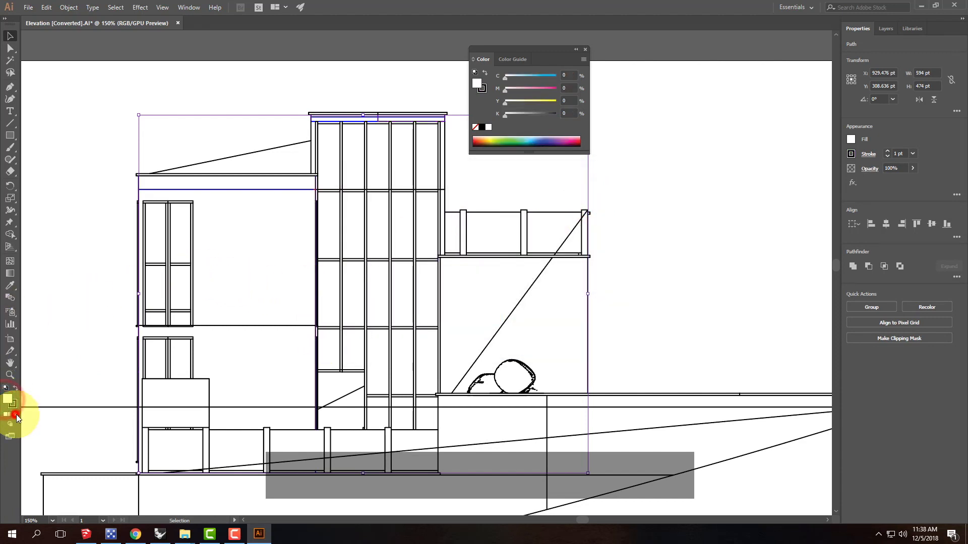
left_click(15, 414)
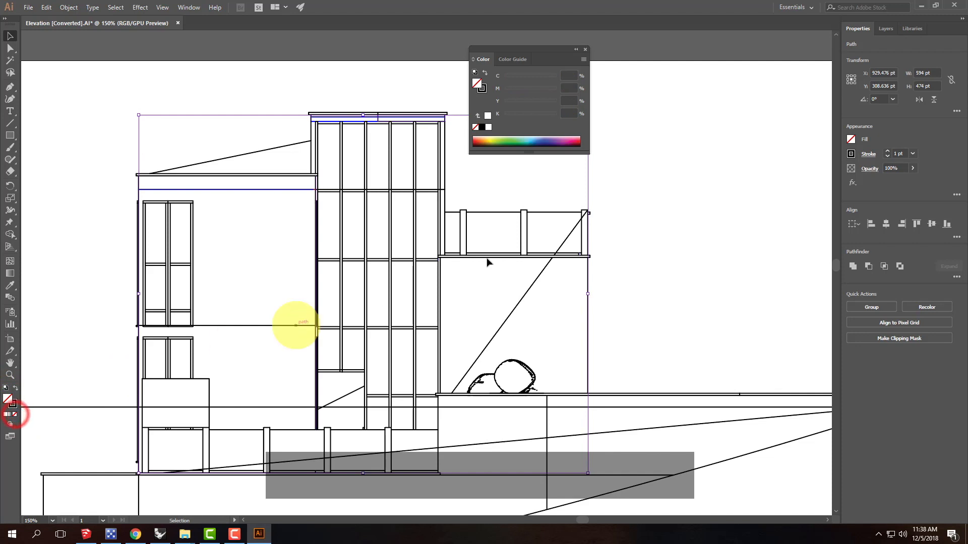
- Try a 2 pt stroke weight on the exterior wall lines and return it to 1 pt
left_click(901, 154)
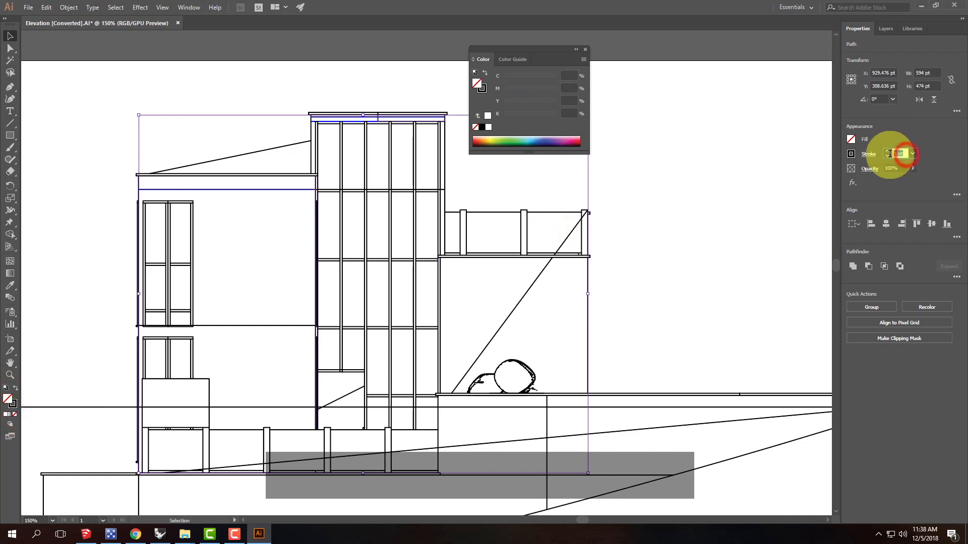
key("Tab")
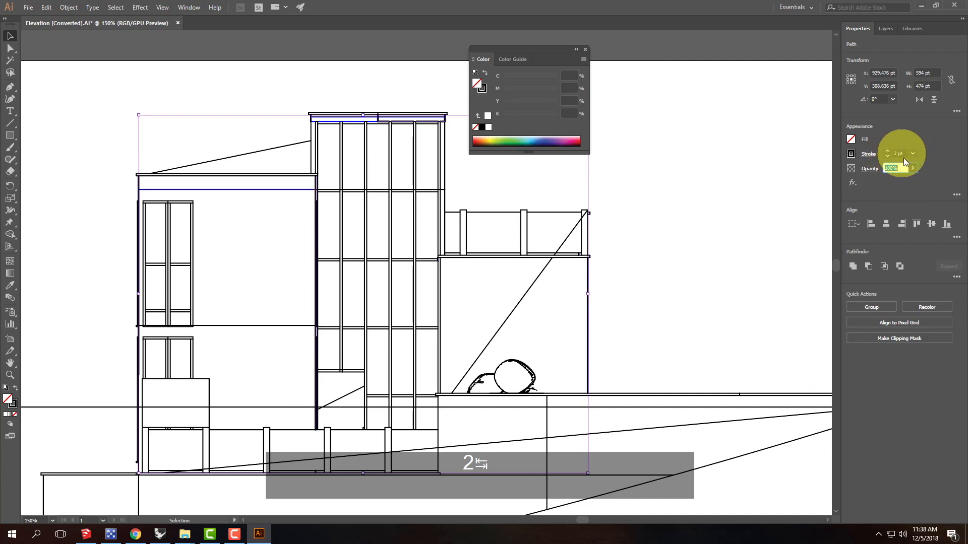
left_click(902, 153)
type("1")
key("Tab")
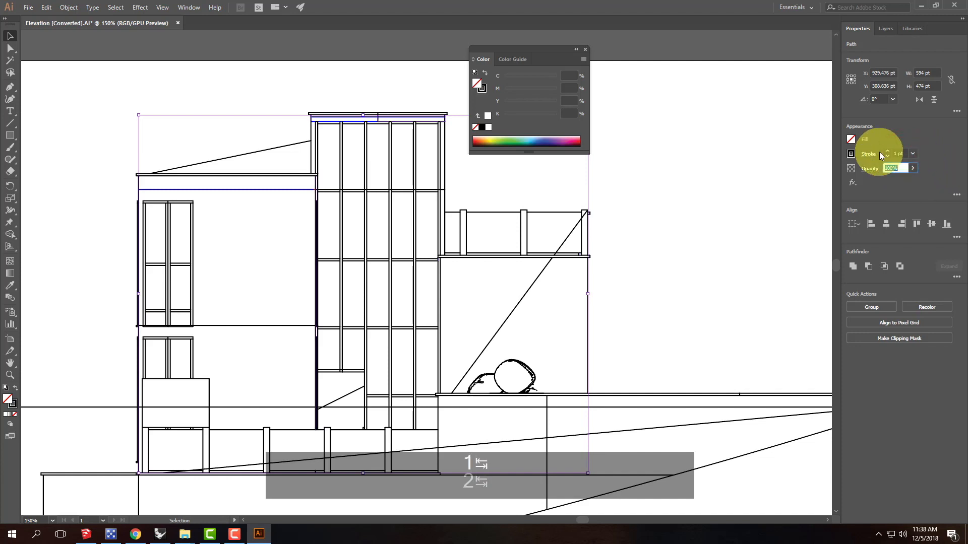
- Collapse the floating color controls and select all artwork on the blue Exterior Roof sublayer
left_click(576, 49)
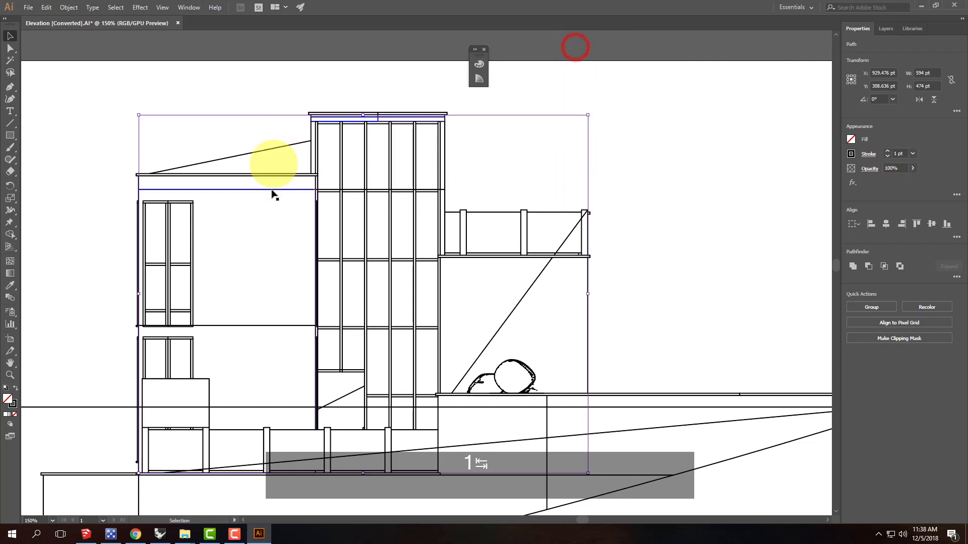
left_click(306, 194)
left_click(306, 191)
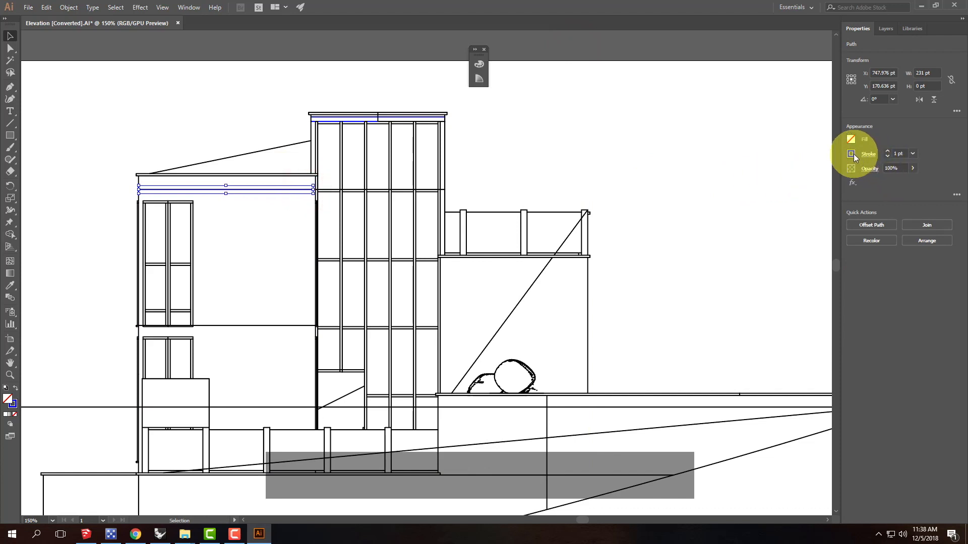
scroll(529, 164, "down", 2)
scroll(532, 167, "up", 1)
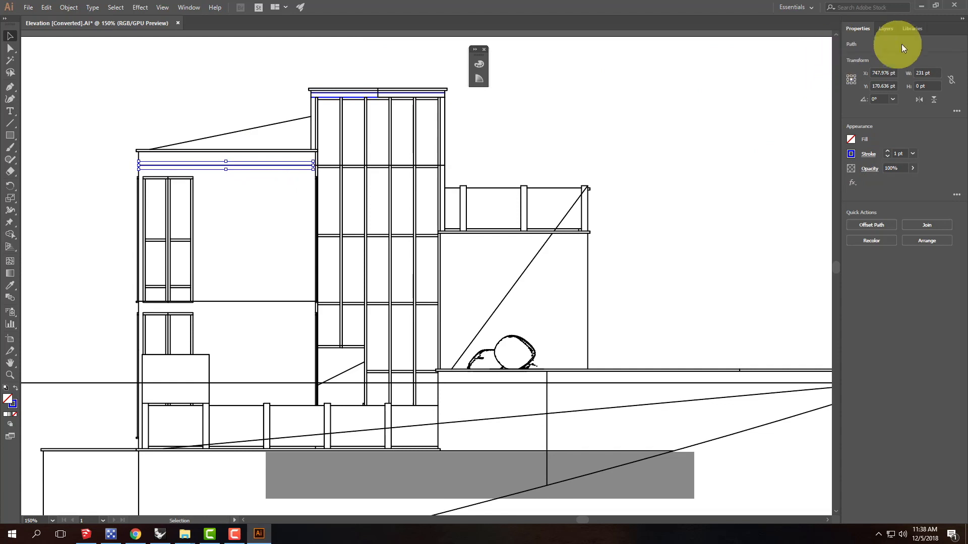
left_click(886, 29)
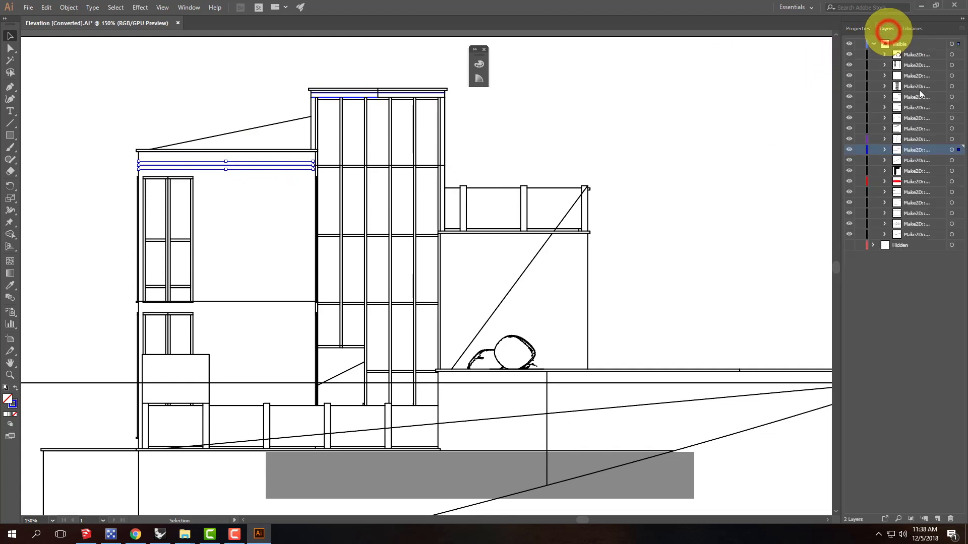
left_click(956, 149)
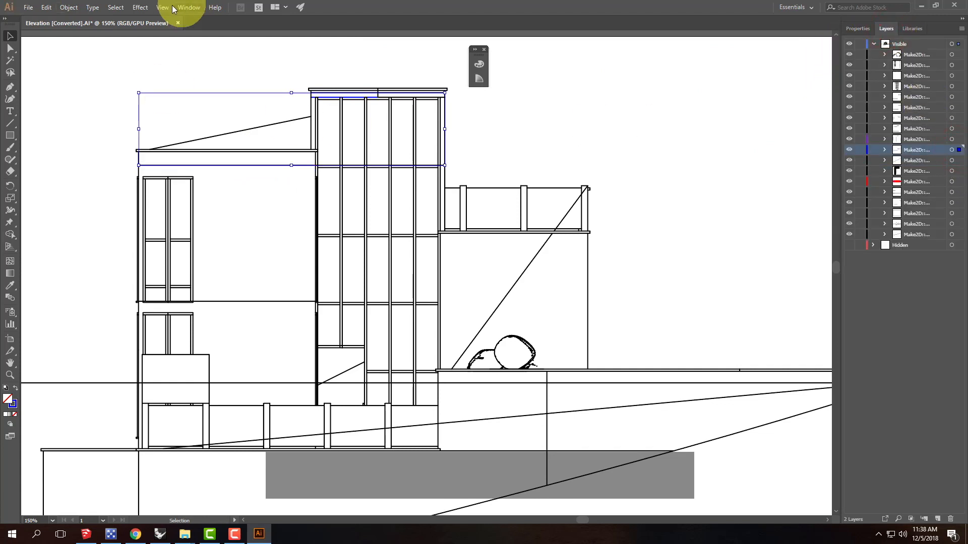
left_click(124, 8)
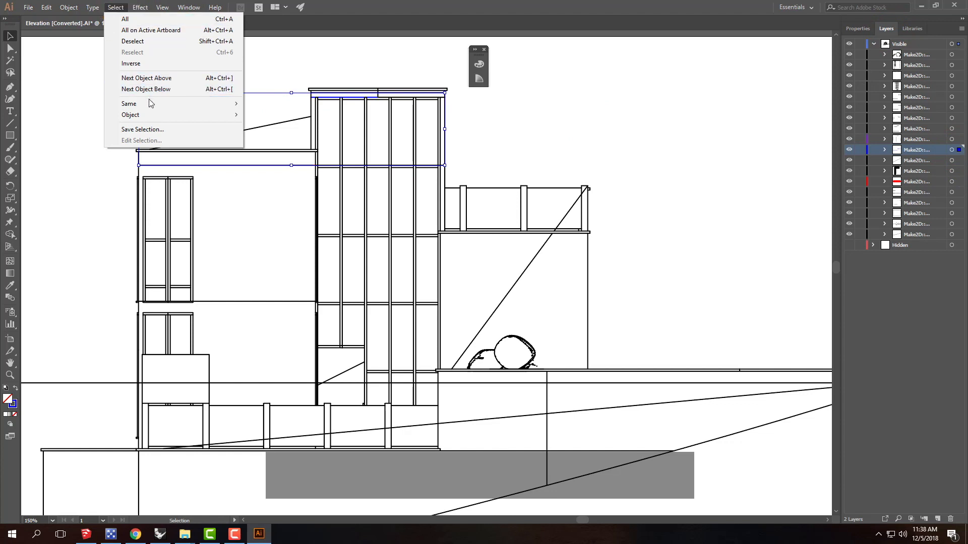
mouse_move(154, 104)
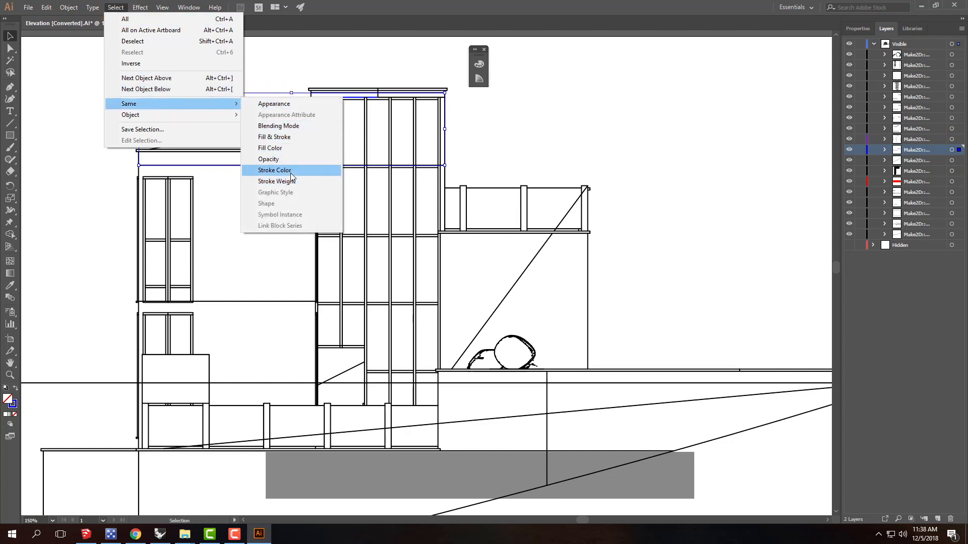
left_click(117, 7)
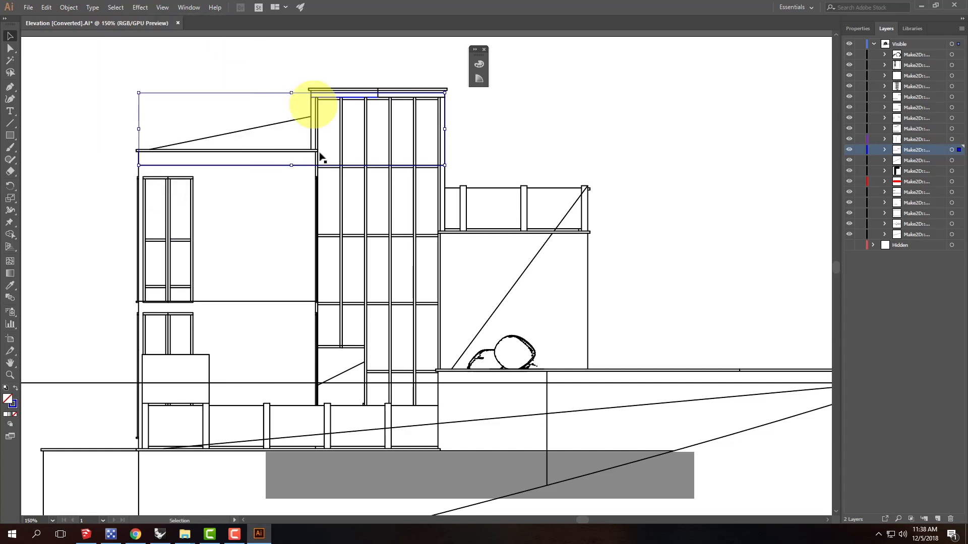
- Give the selected exterior roof lines a black 000000 stroke and clear the selection
left_click(859, 29)
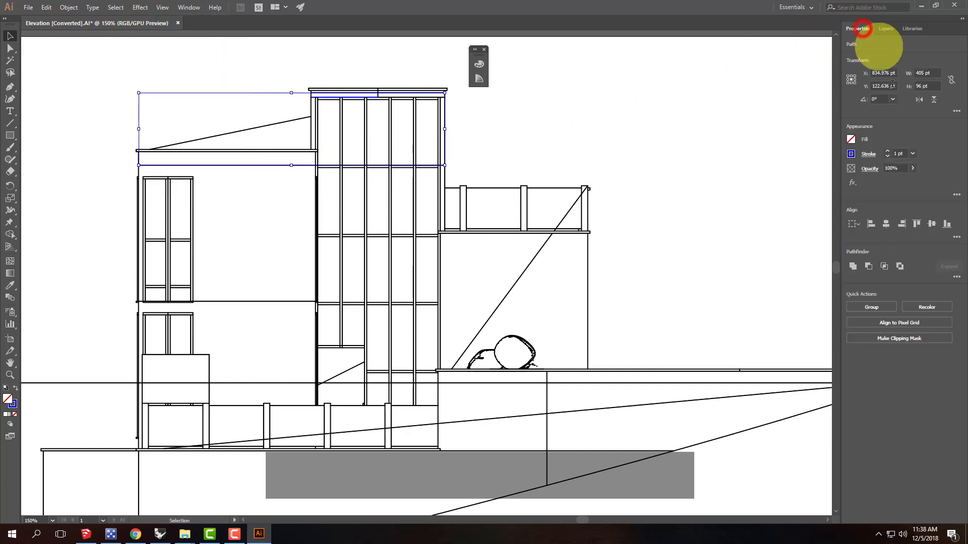
left_click(851, 154)
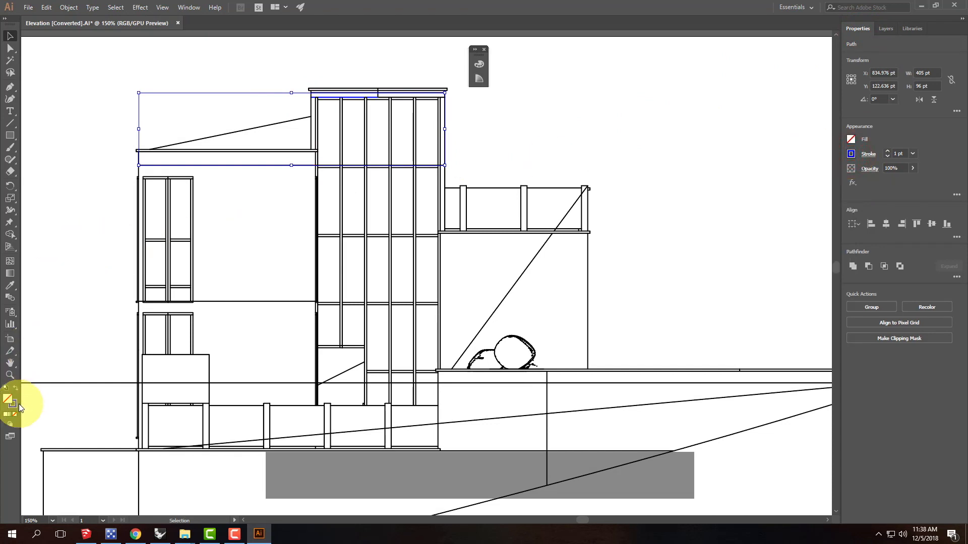
double_click(18, 405)
mouse_move(375, 224)
left_mouse_down()
mouse_move(326, 335)
mouse_move(347, 318)
mouse_move(349, 330)
left_mouse_up()
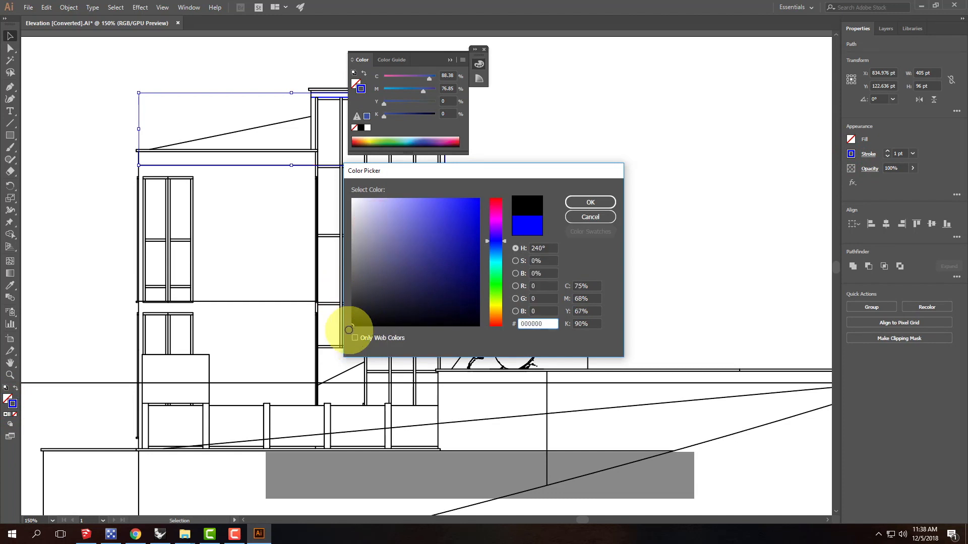
left_click(591, 203)
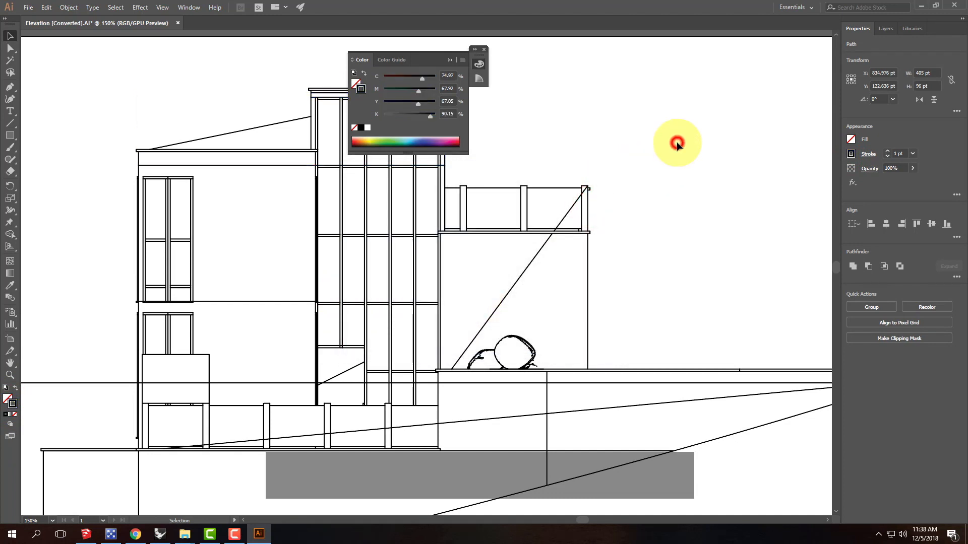
key("Escape")
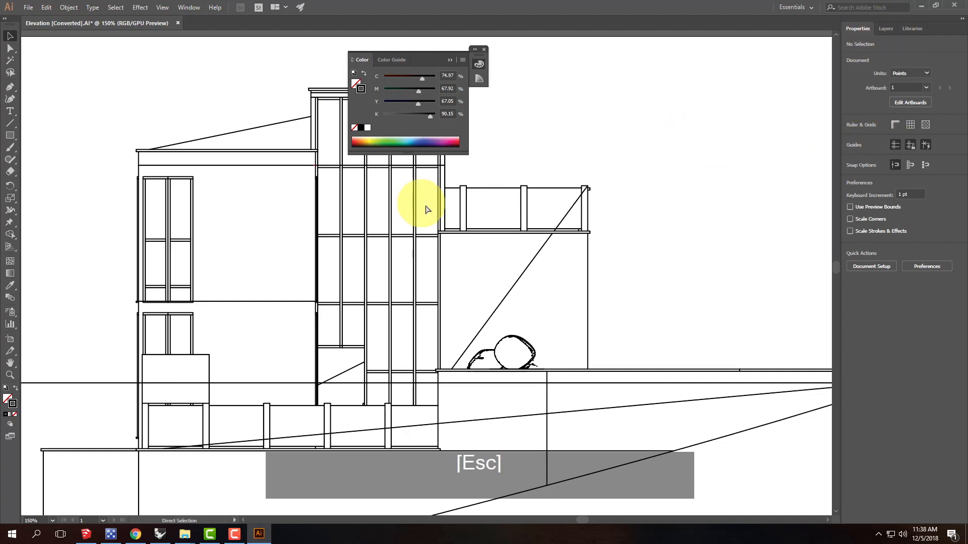
- Select all visible artwork and try a 0.25 pt stroke weight on it
key("ctrl+a")
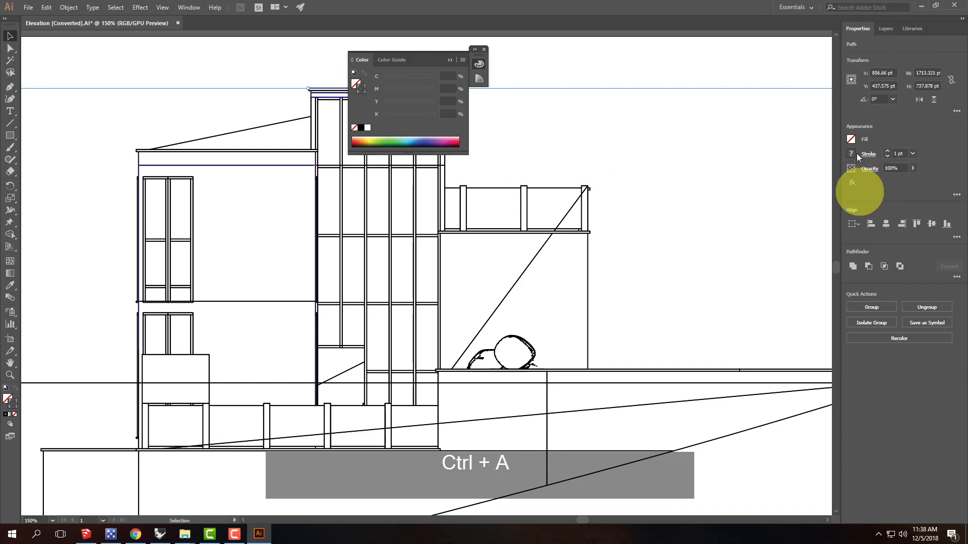
left_click(905, 153)
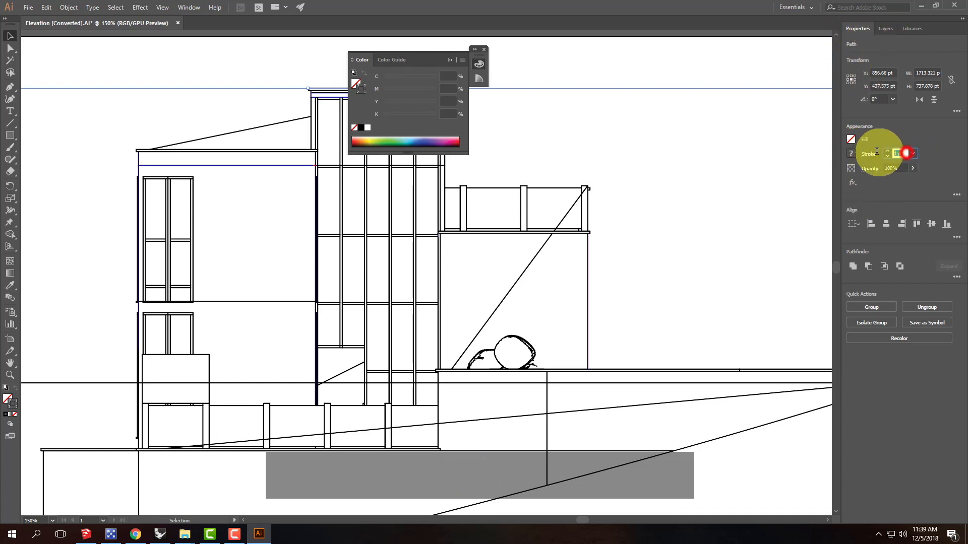
type("0.25")
key("Tab")
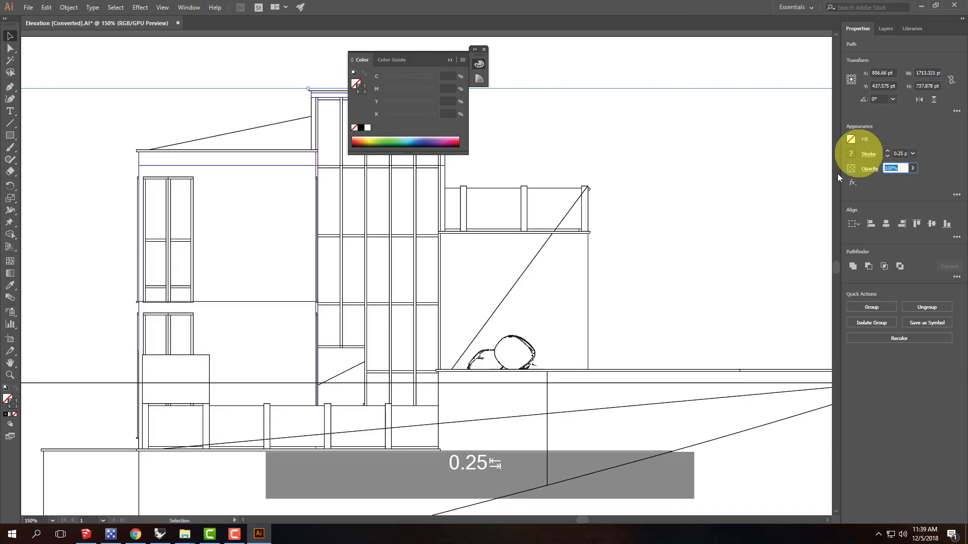
key("Escape")
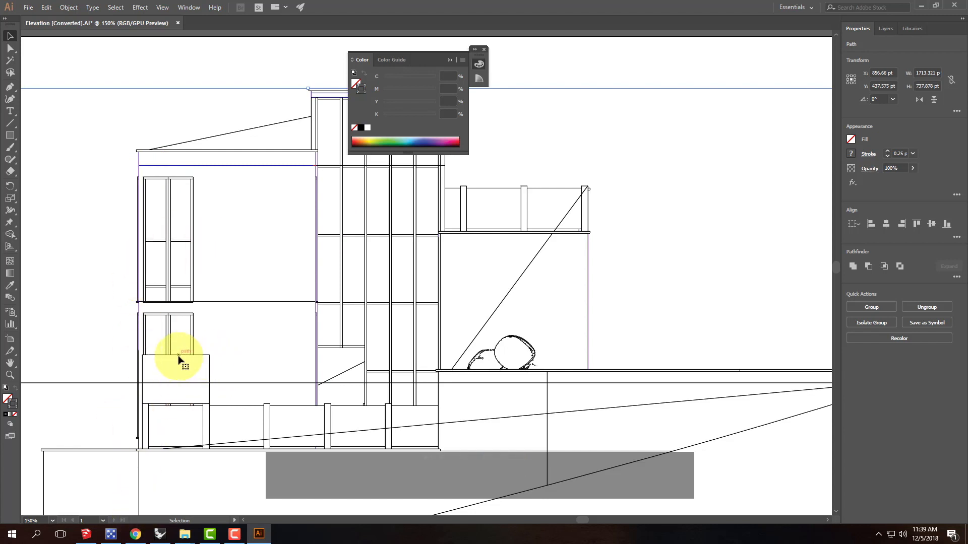
- Try to pick only the left exterior wall line and give it a 1 pt stroke, and undo the change
left_click(210, 366)
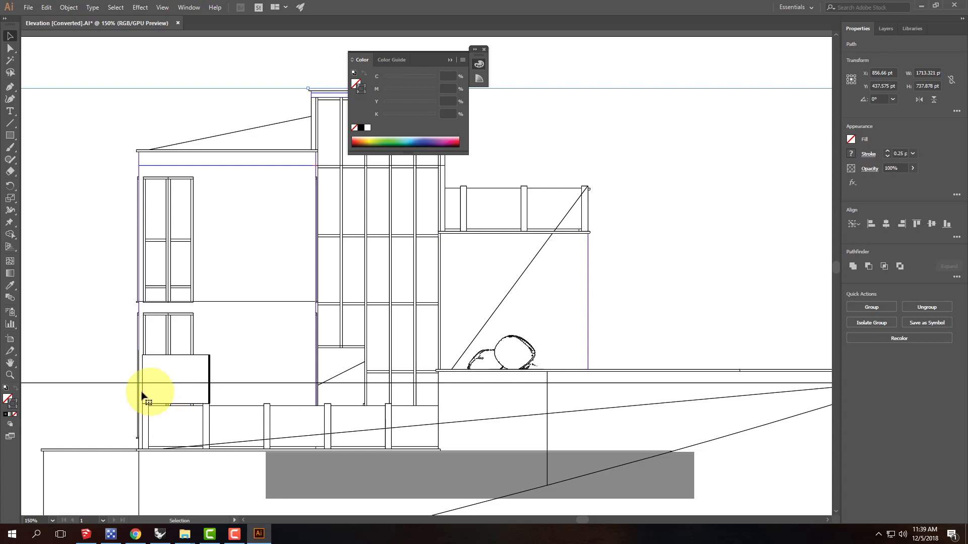
left_click(138, 160)
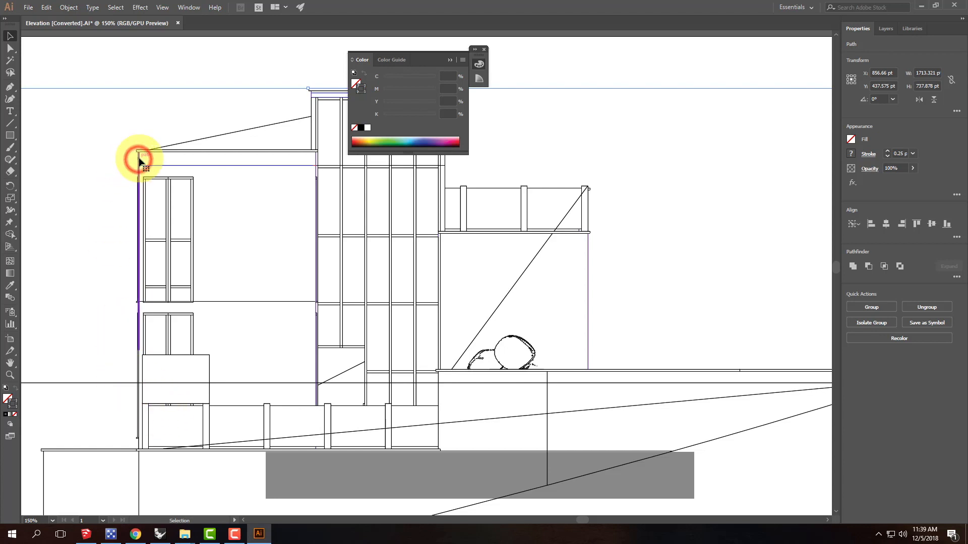
left_click(139, 375)
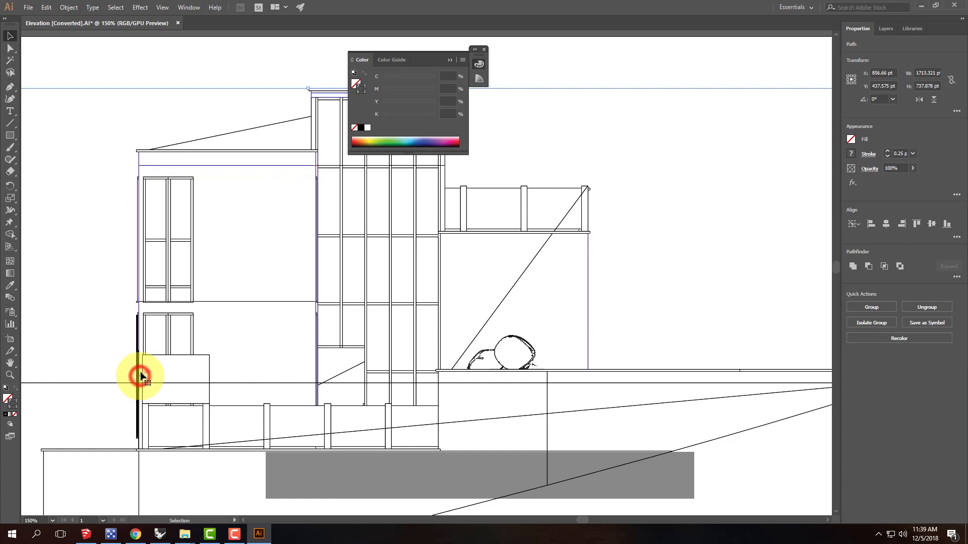
left_click(139, 308)
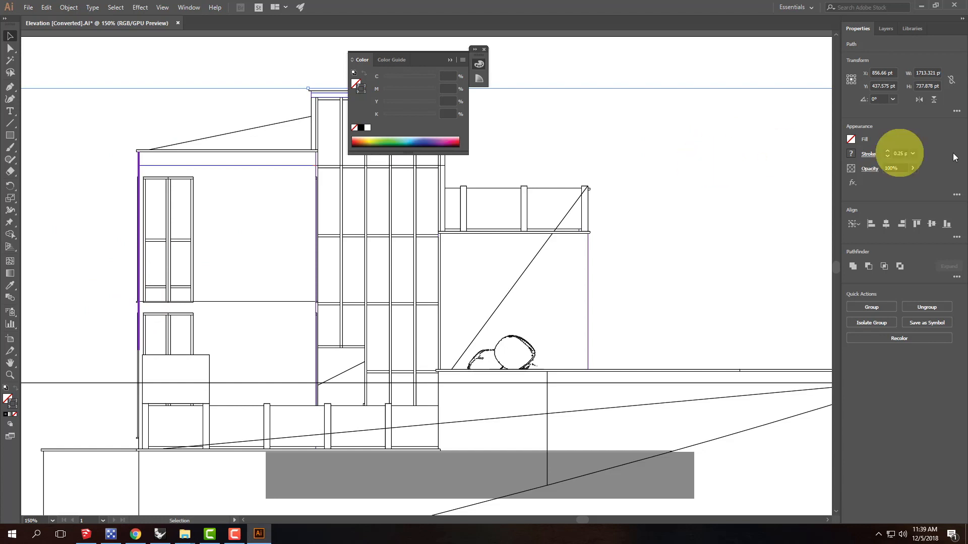
left_click(900, 153)
type("1")
key("Tab")
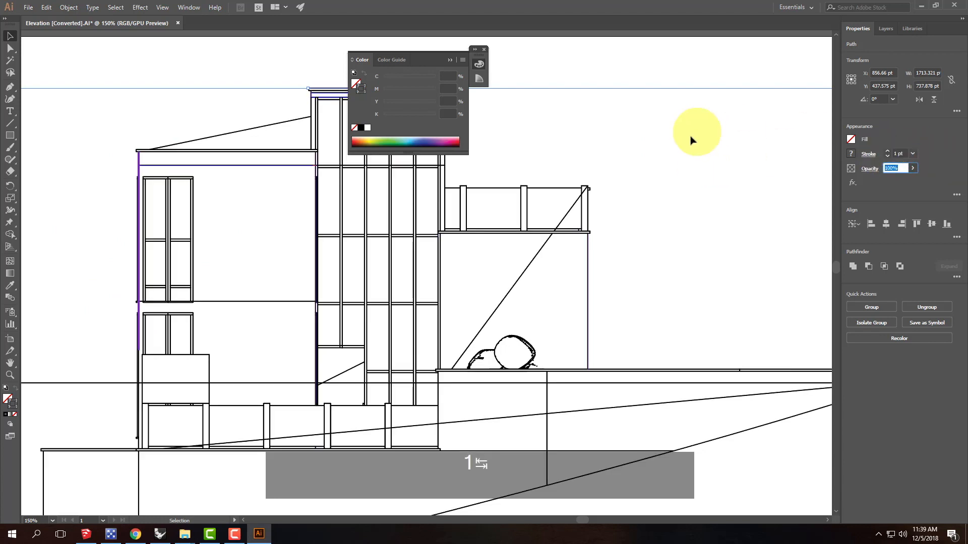
key("ctrl+z")
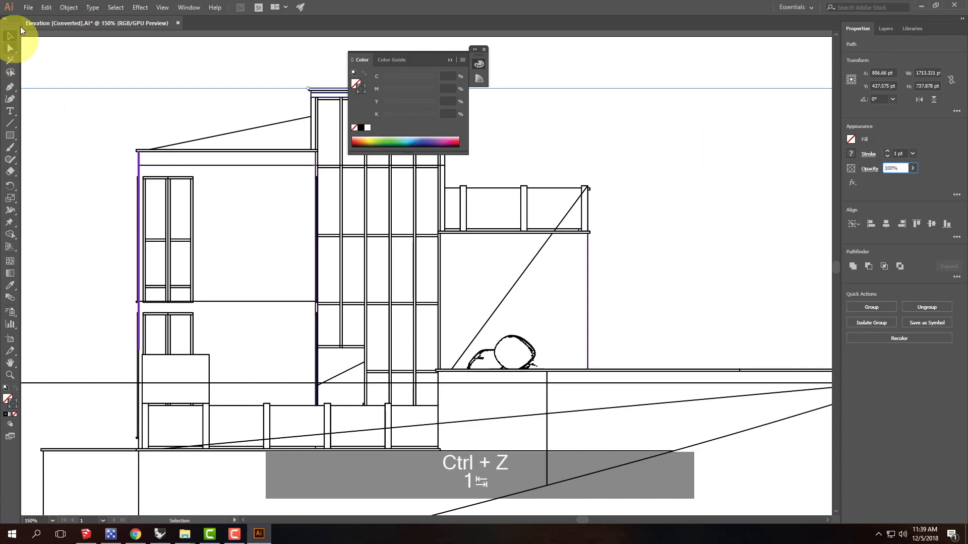
- Switch to the Direct Selection tool, set all visible artwork to a 0.25 pt stroke, and deselect it
left_click(10, 47)
left_click(60, 153)
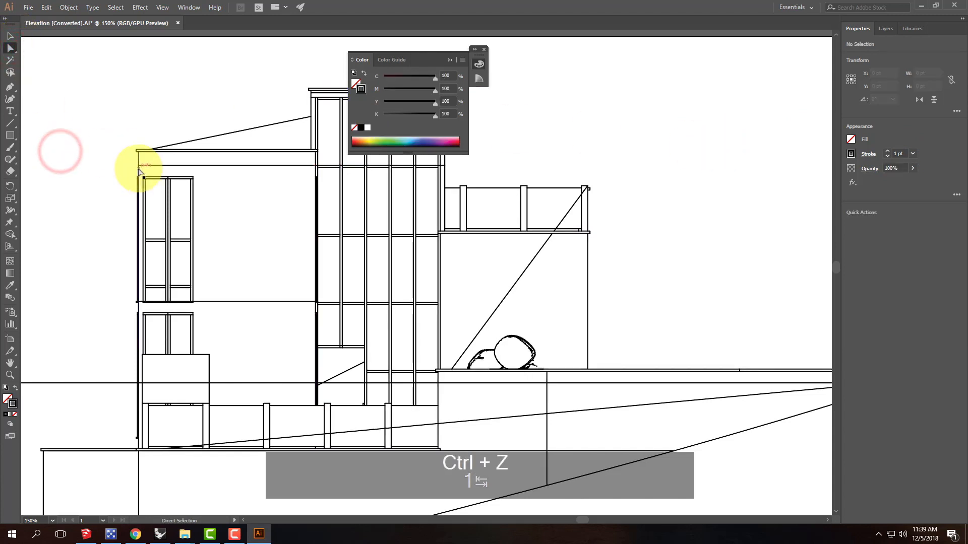
key("ctrl+a")
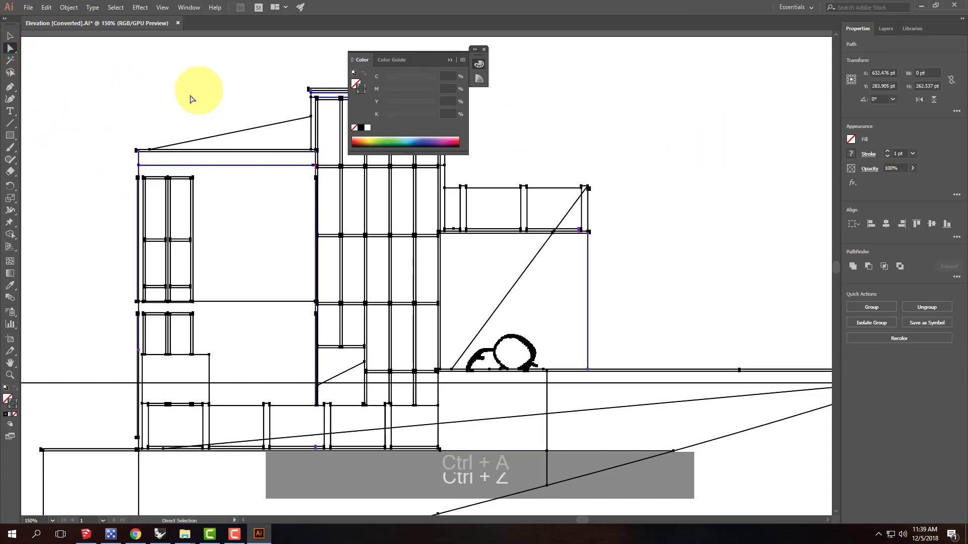
left_click(902, 154)
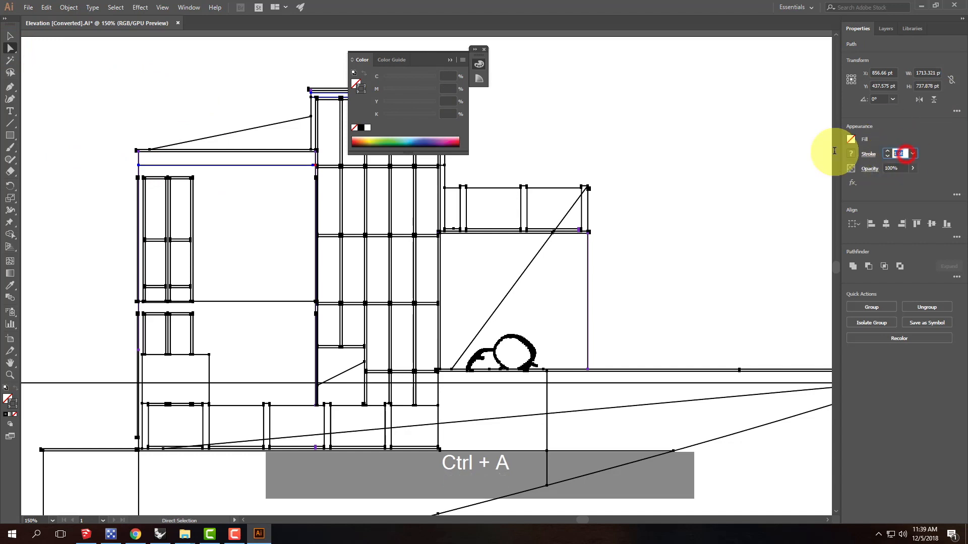
type("0.25")
key("Tab")
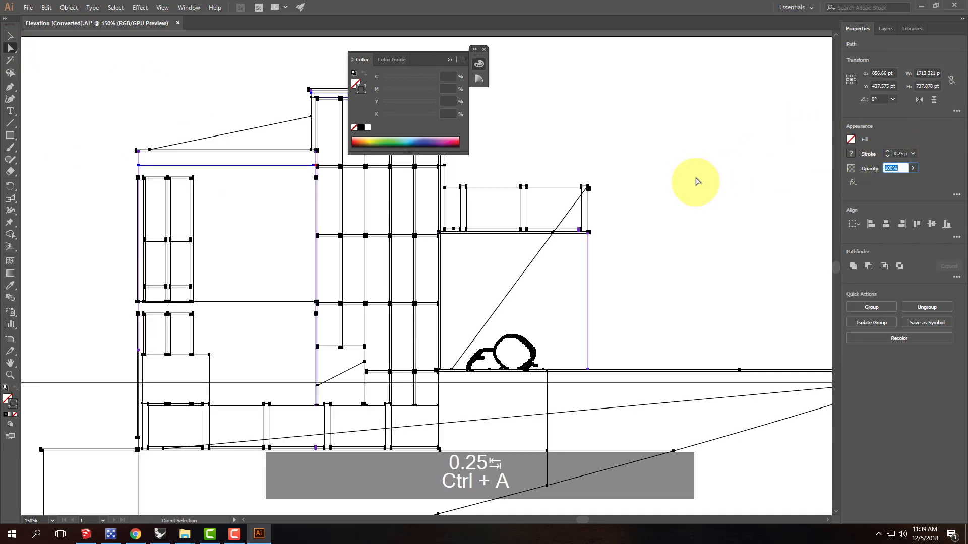
left_click(697, 173)
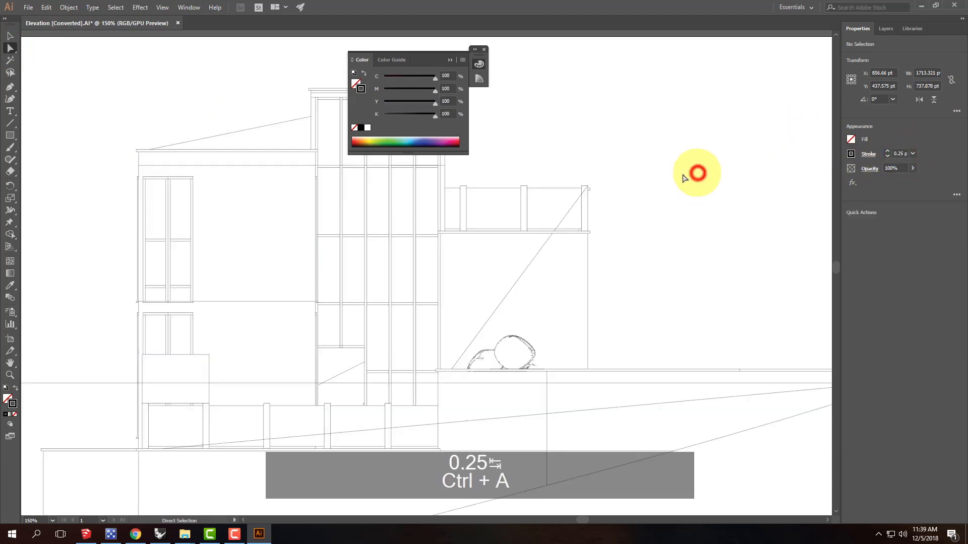
- Try a 1 pt stroke on the outer vertical wall line below the right balcony, and select the balcony edge line above it
left_click(588, 290)
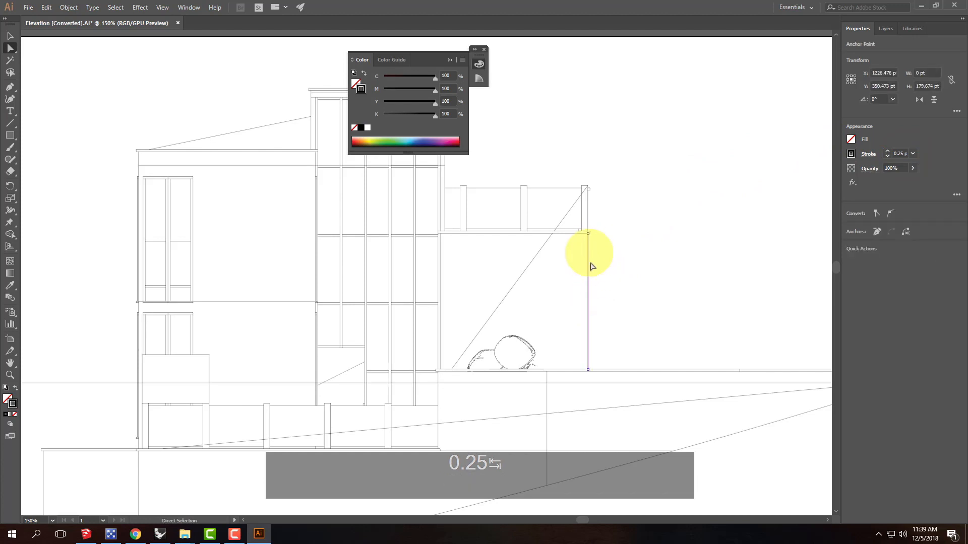
left_click(900, 154)
type("1")
key("Tab")
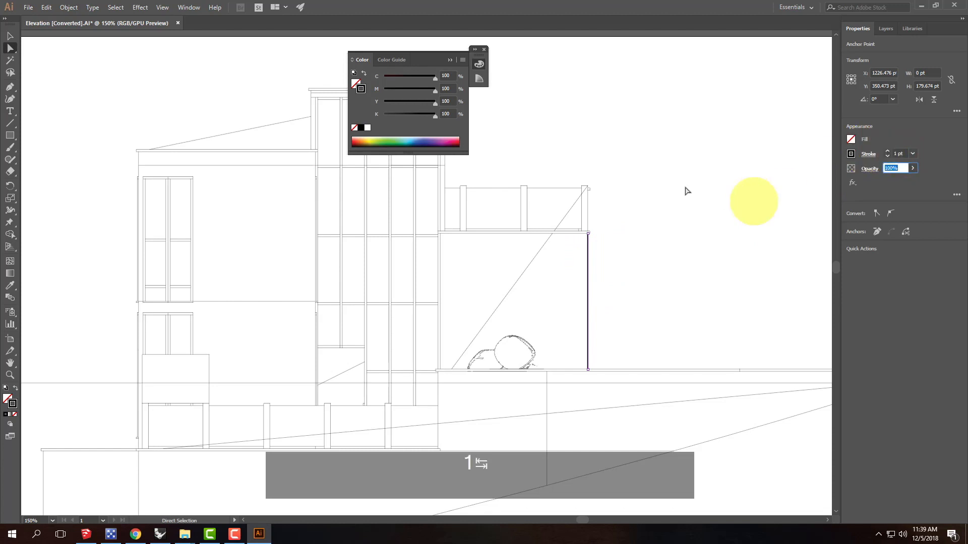
left_click(586, 216)
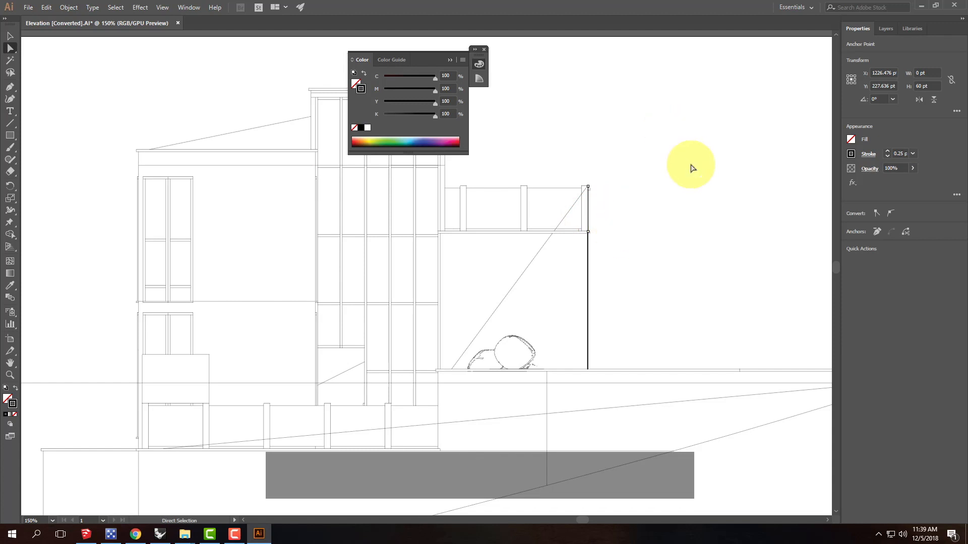
- Set the stroke weight of all visible artwork to 0.5 pt and deselect it
key("ctrl+a")
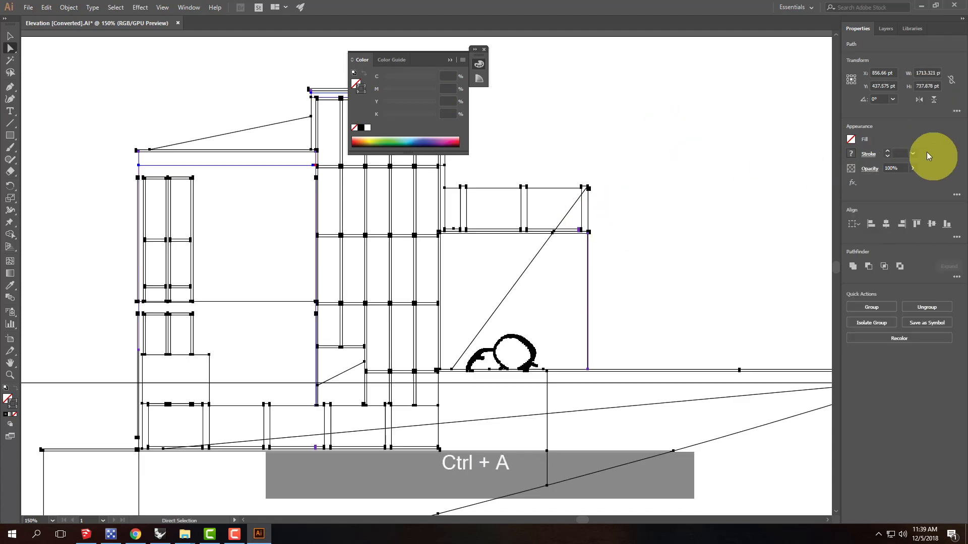
left_click(900, 154)
type("0.5")
key("Tab")
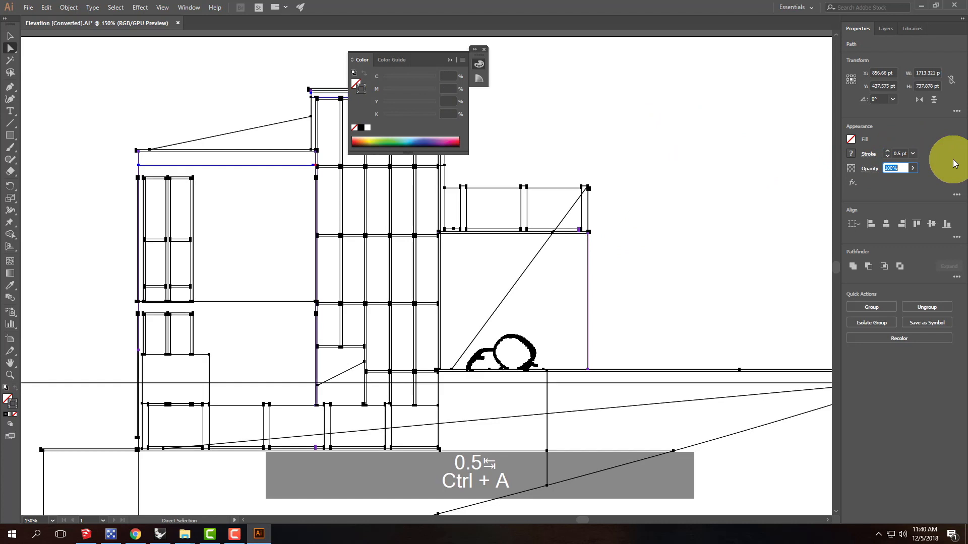
left_click(724, 162)
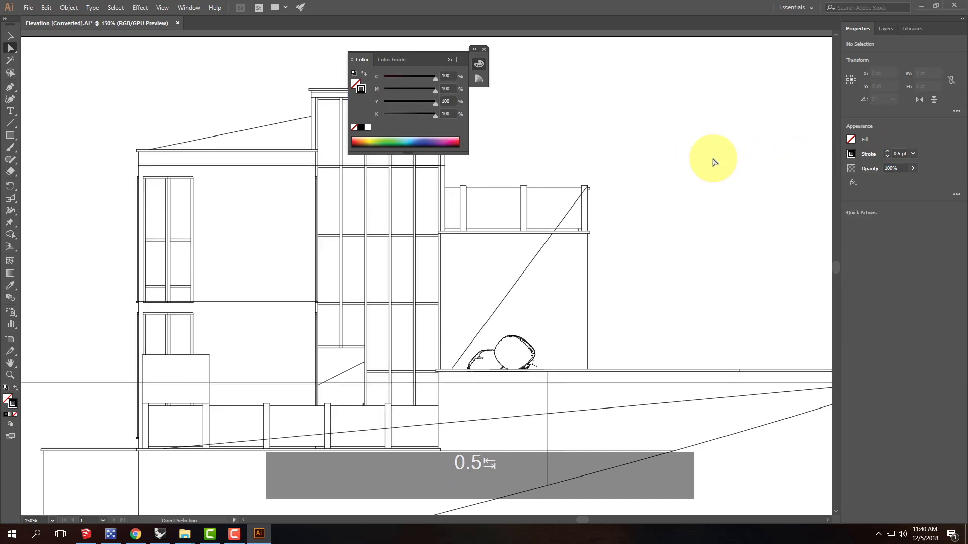
- Delete the long sloping line crossing the lower railing and both segments of the diagonal line across the right wing and balcony
scroll(715, 168, "down", 2)
scroll(718, 161, "down", 4)
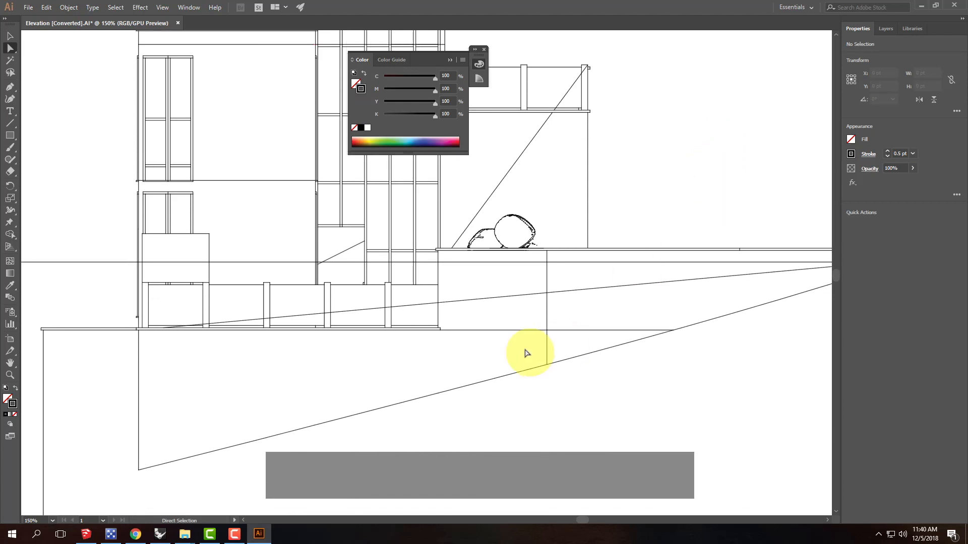
left_click(525, 297)
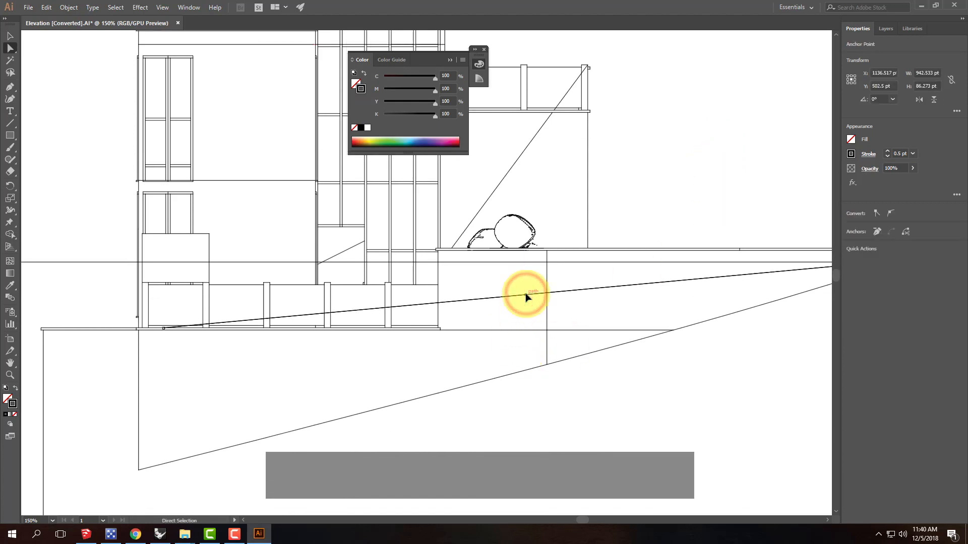
key("Delete")
left_click(528, 145)
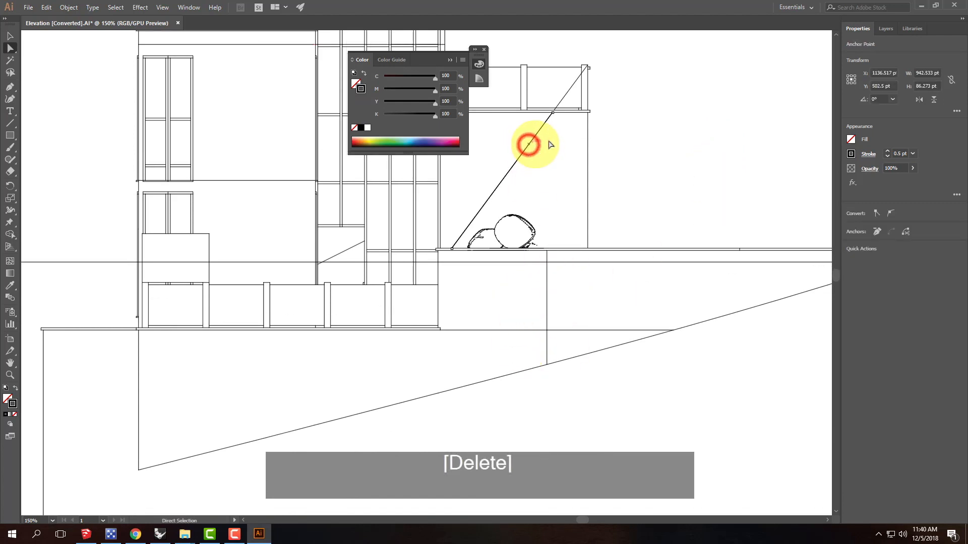
key("Delete")
key("Delete")
left_click(566, 92)
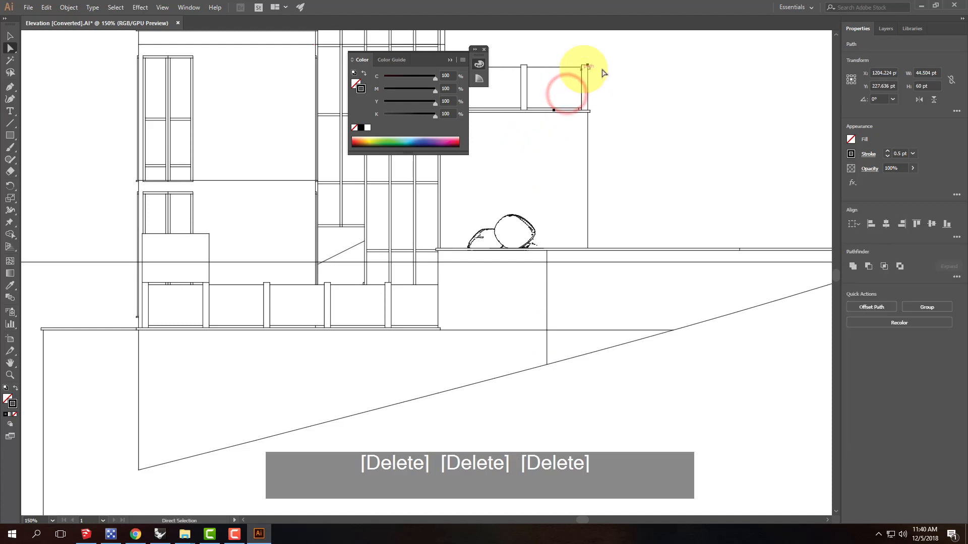
key("Delete")
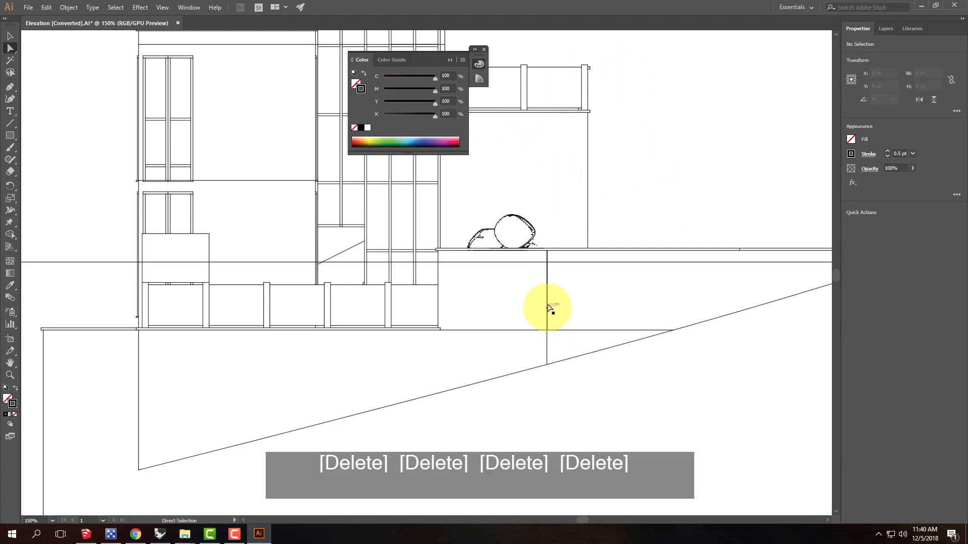
- Delete the stray vertical line segments below the right terrace and the horizontal segments extending right from the lower deck
left_click(546, 297)
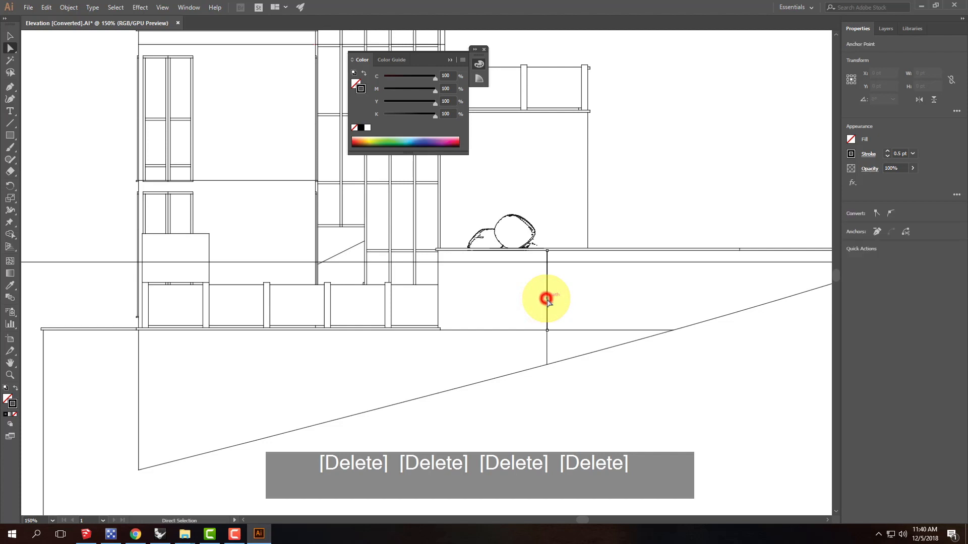
key("Delete")
key("Delete")
left_click(572, 329)
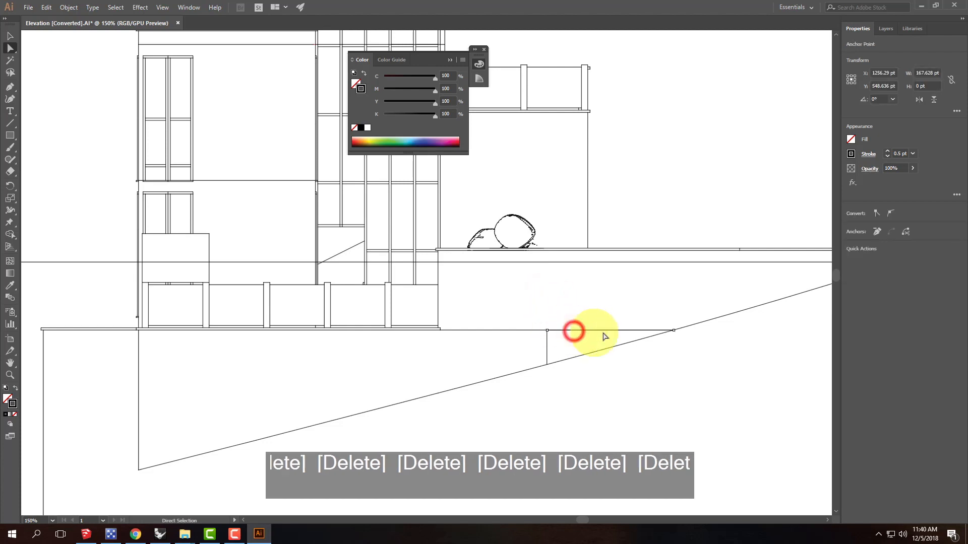
key("Delete")
key("Delete")
left_click(546, 347)
key("Delete")
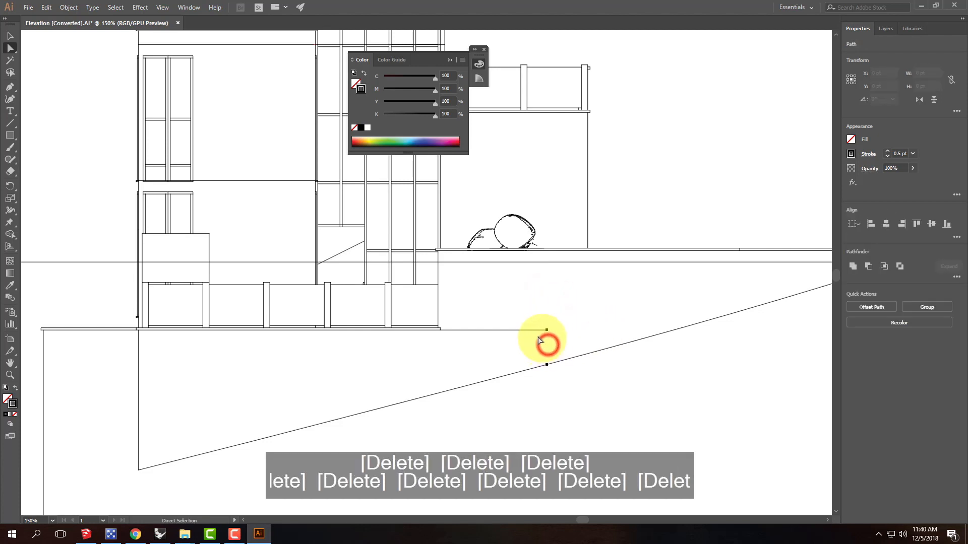
key("Delete")
left_click(529, 330)
key("Delete")
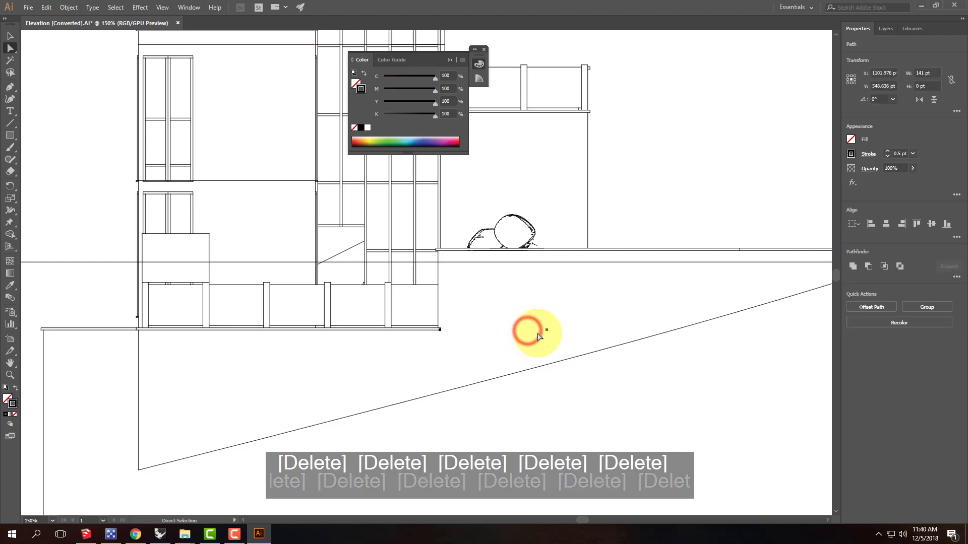
- Delete the stray vertical line running from the lower deck down to the start of the sloping ground line
left_click(140, 385)
key("Delete")
key("Delete")
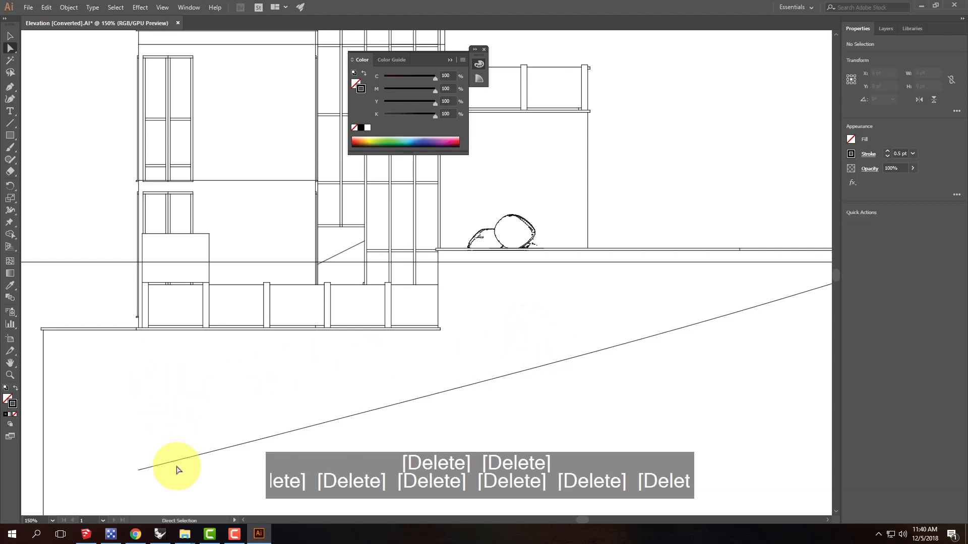
- Extend the lower end of the sloping ground line to the outer retaining wall line, and shorten that vertical line to meet it
left_click_drag(139, 470, 45, 496)
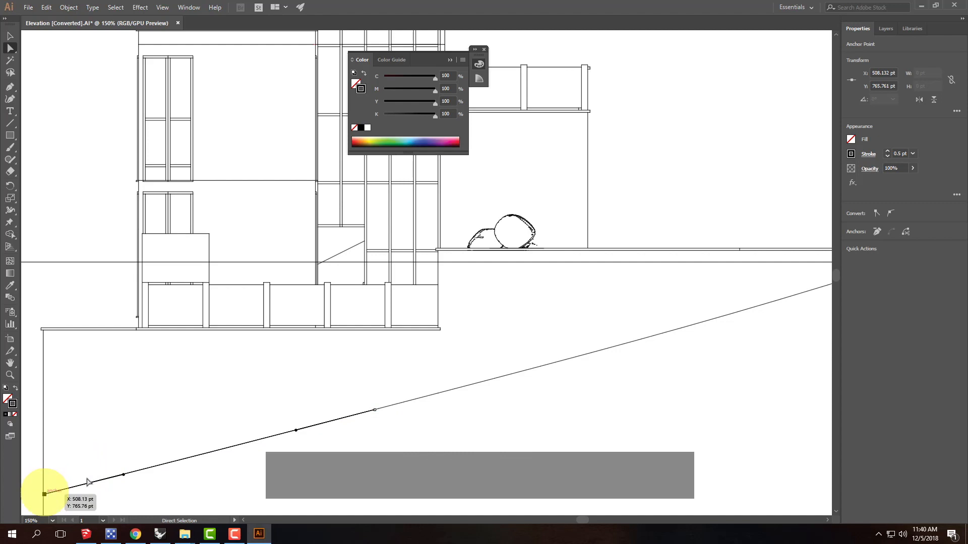
scroll(188, 402, "down", 5)
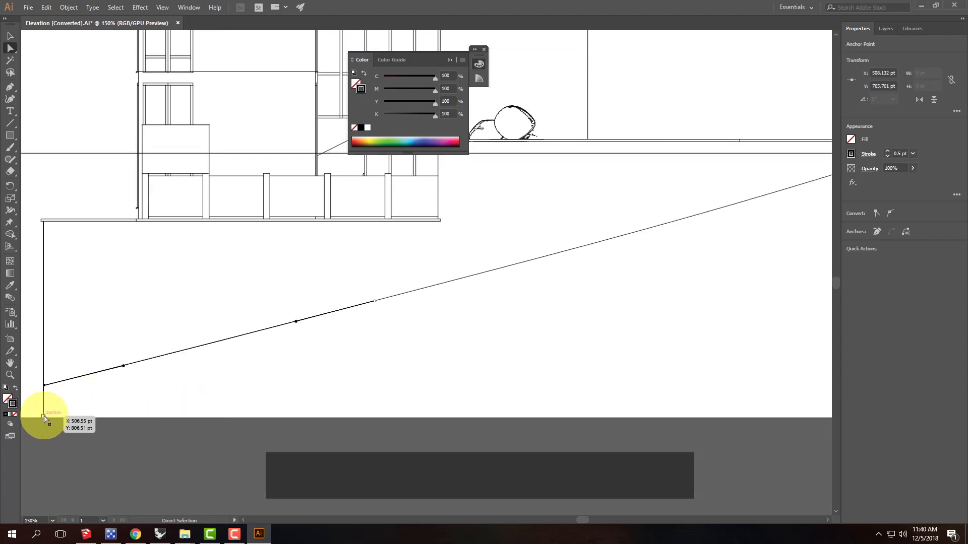
left_click_drag(44, 416, 45, 395)
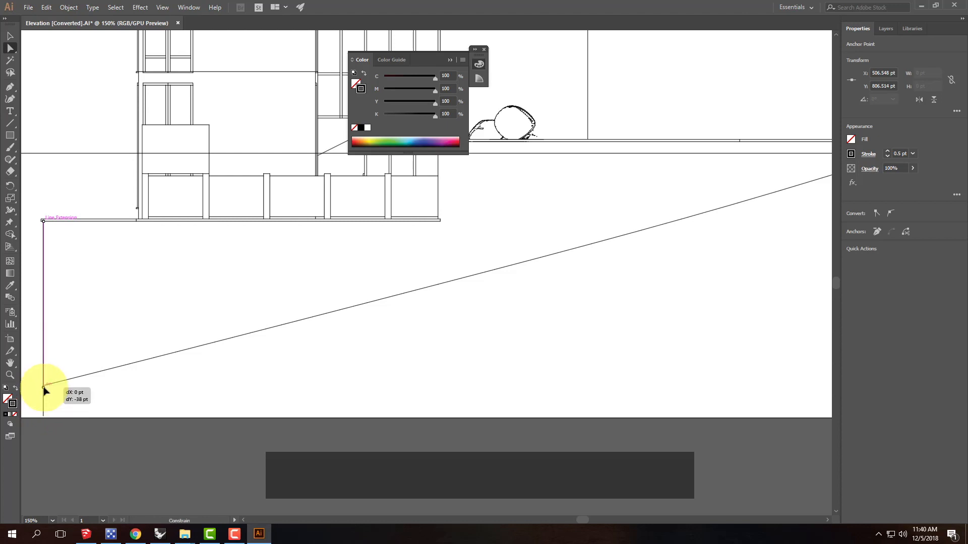
left_click_drag(43, 389, 44, 387)
left_click(67, 365)
- Delete the sloping line above the left roof and the horizontal lines crossing the left wing's wall at mid-height and below the parapet
mouse_move(601, 210)
left_mouse_down()
mouse_move(552, 265)
mouse_move(373, 383)
left_mouse_up()
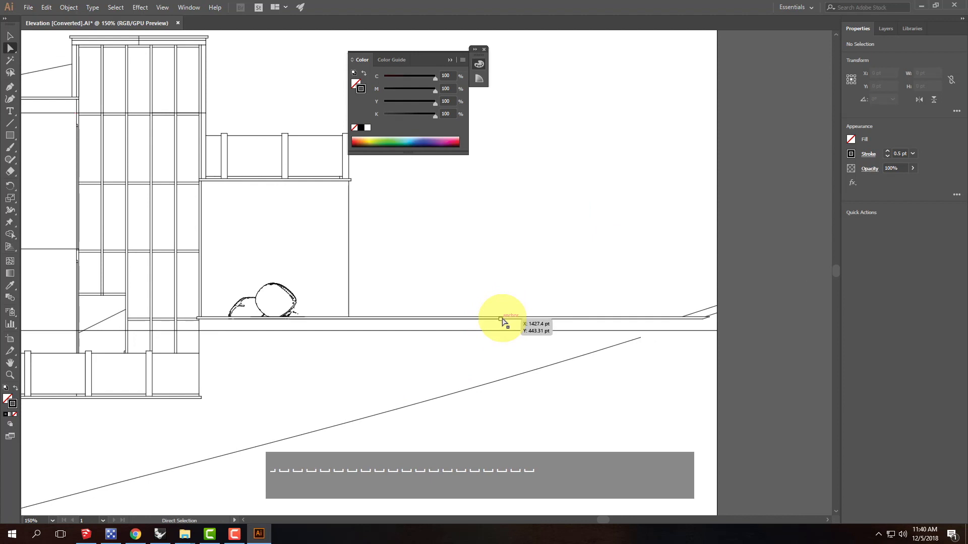
mouse_move(363, 261)
left_mouse_down()
mouse_move(540, 311)
mouse_move(615, 287)
left_mouse_up()
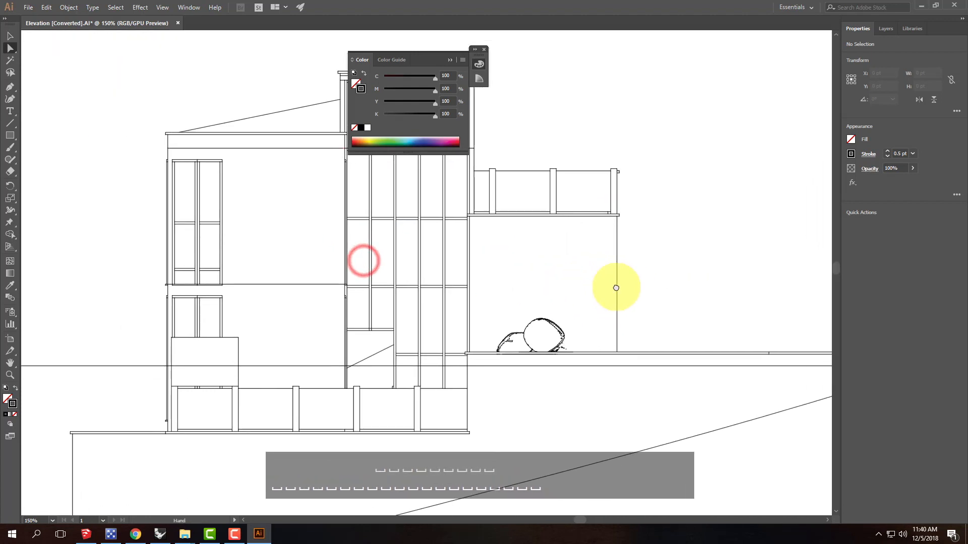
key("Delete")
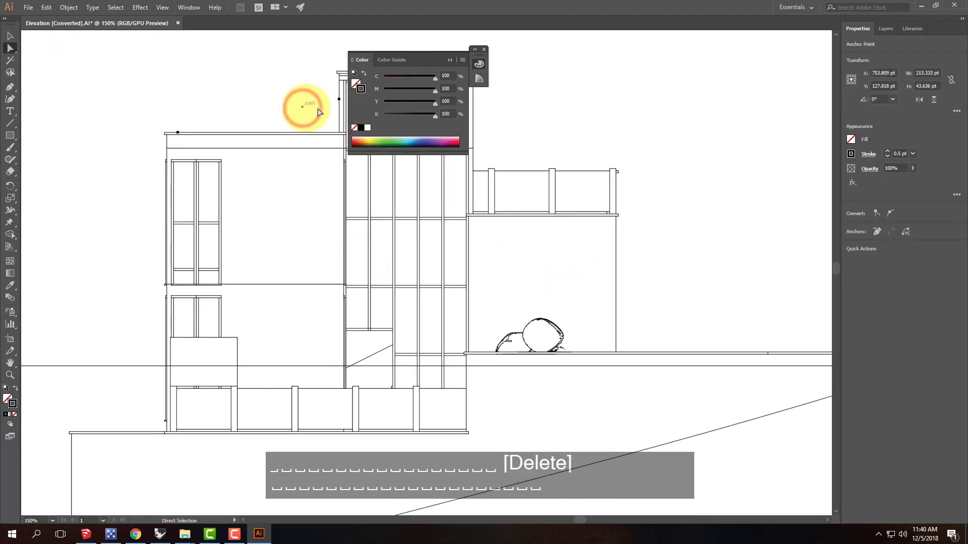
key("Delete")
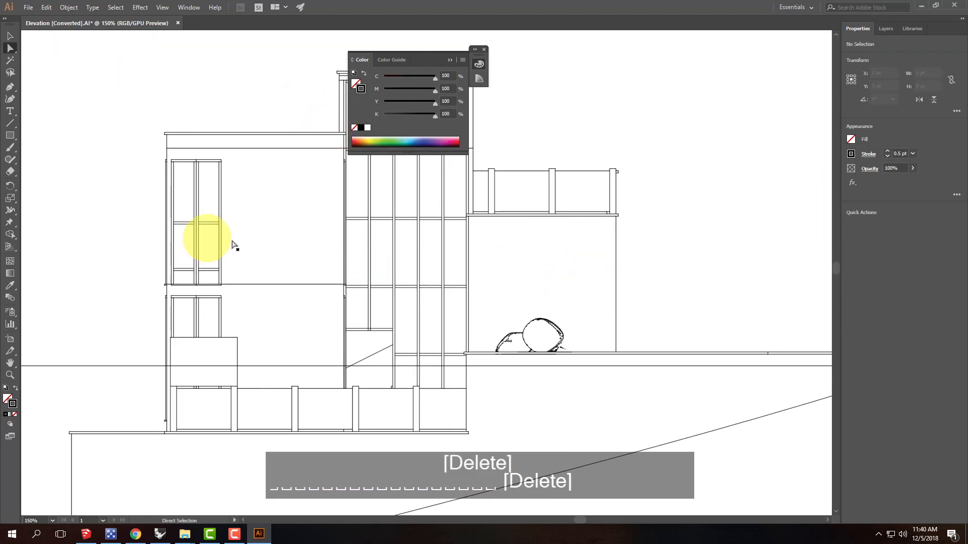
left_click(325, 284)
key("Delete")
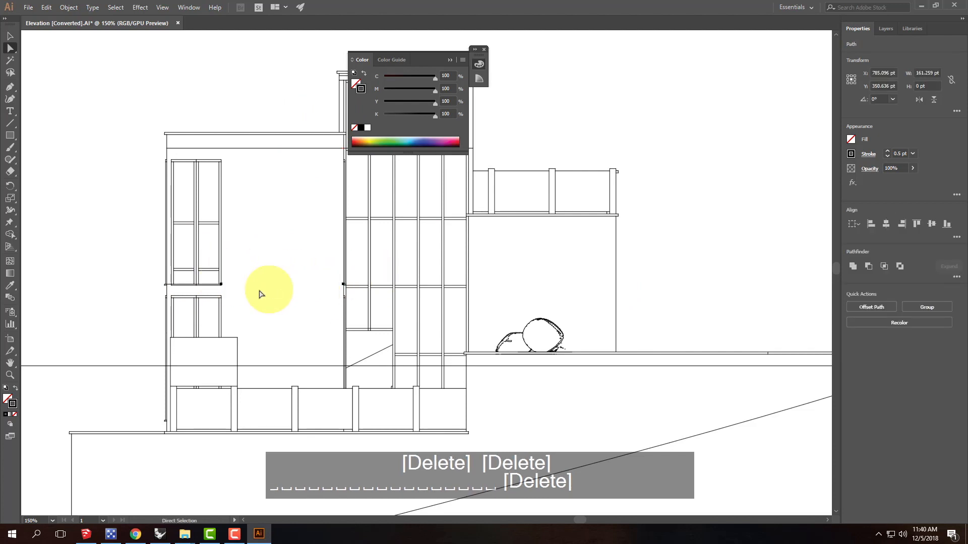
key("Delete")
key("Delete")
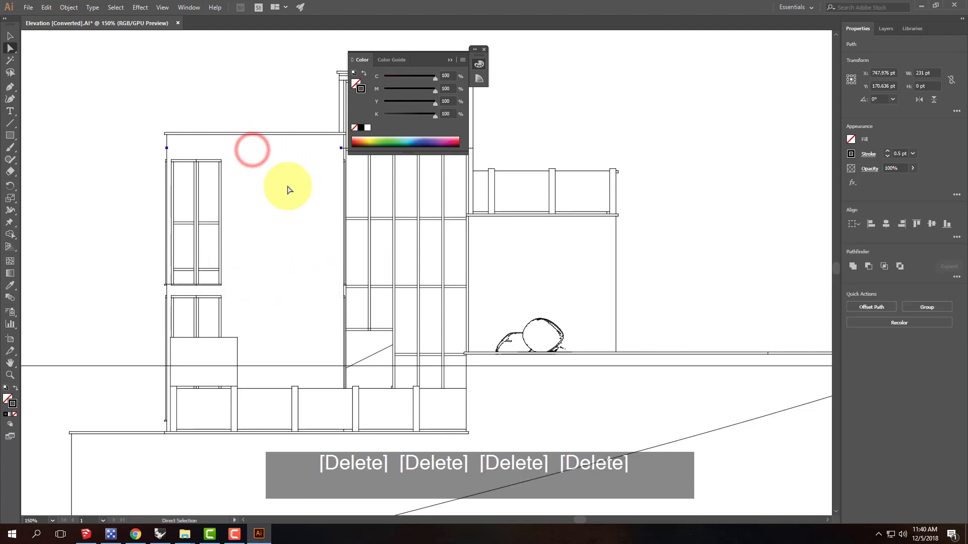
key("Delete")
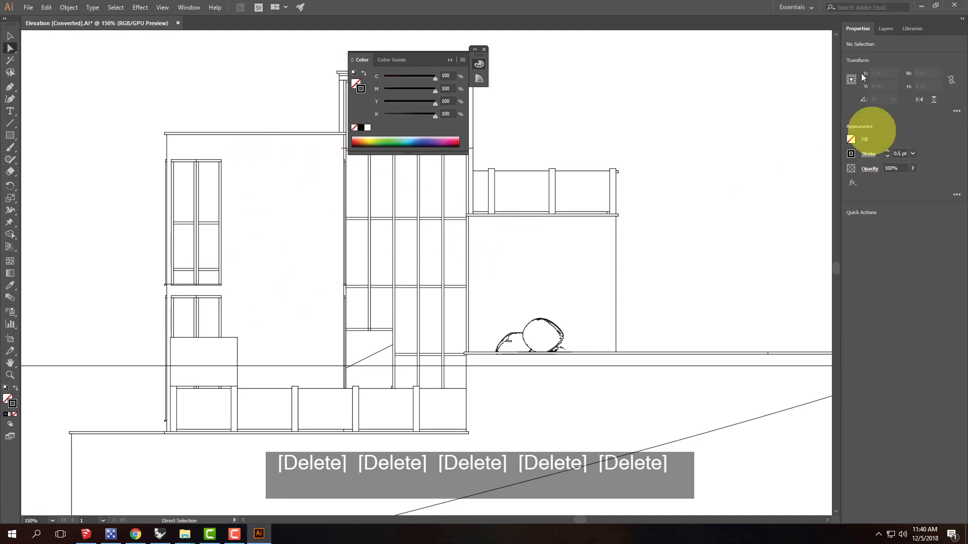
- Show the Hidden layer, lock the Visible layer, and select all artwork on the Hidden layer
left_click(887, 28)
left_click(874, 44)
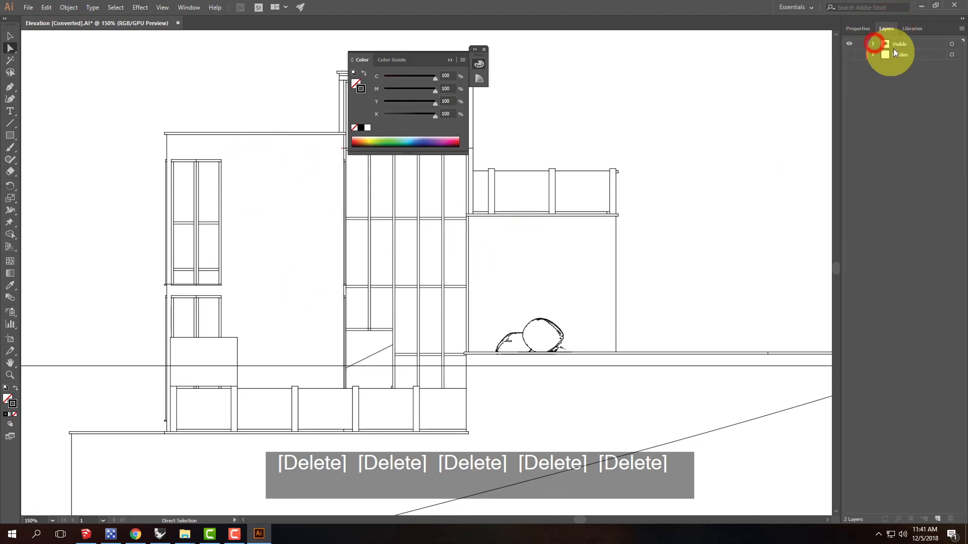
left_click(849, 55)
left_click(917, 56)
left_click(863, 55)
left_click(860, 44)
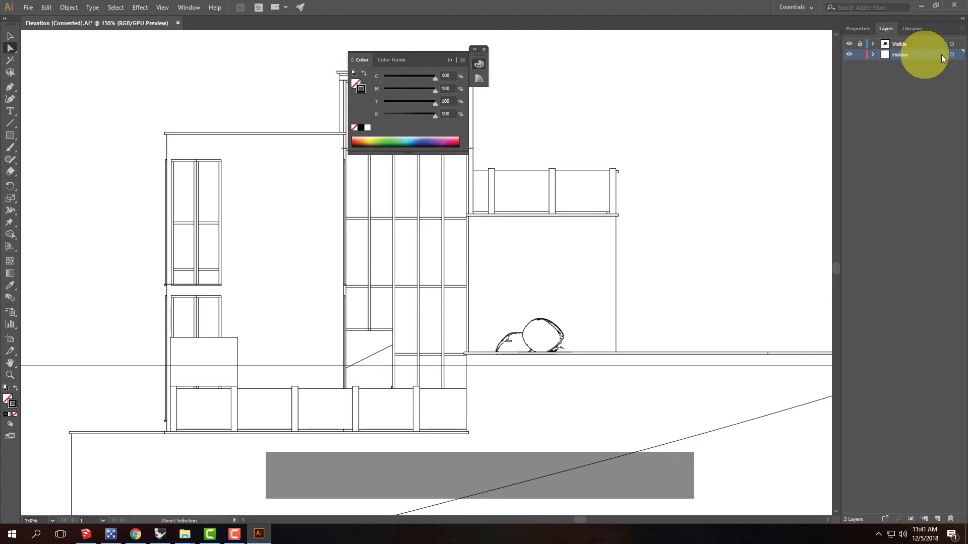
left_click(959, 55)
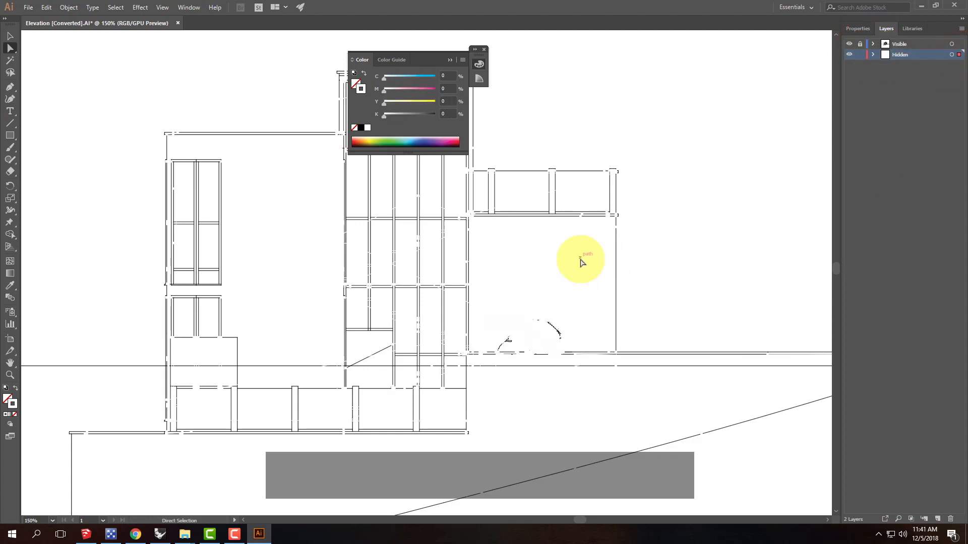
- Set the stroke color of the selected hidden linework to dark gray 565656
left_click(858, 30)
left_click(854, 157)
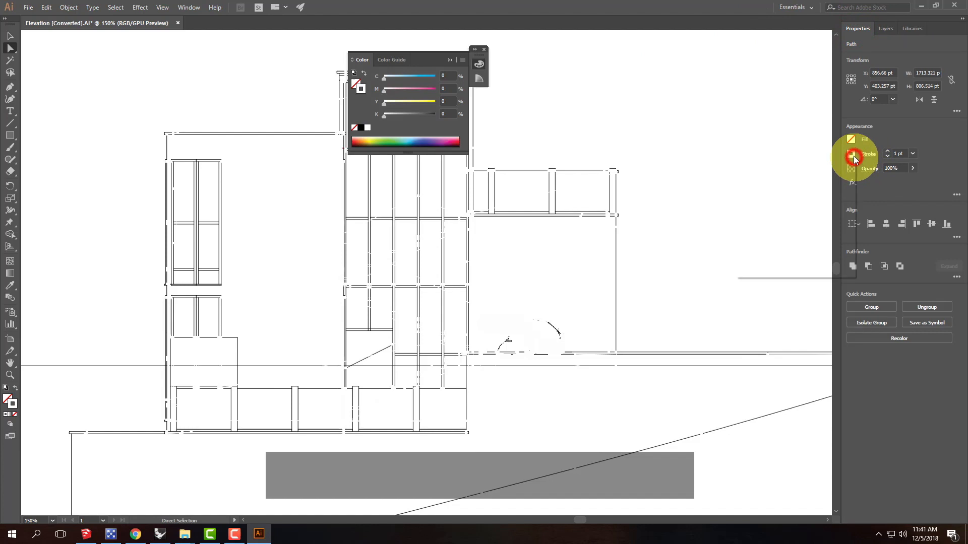
double_click(12, 403)
mouse_move(391, 264)
left_mouse_down()
mouse_move(320, 287)
mouse_move(338, 279)
left_mouse_up()
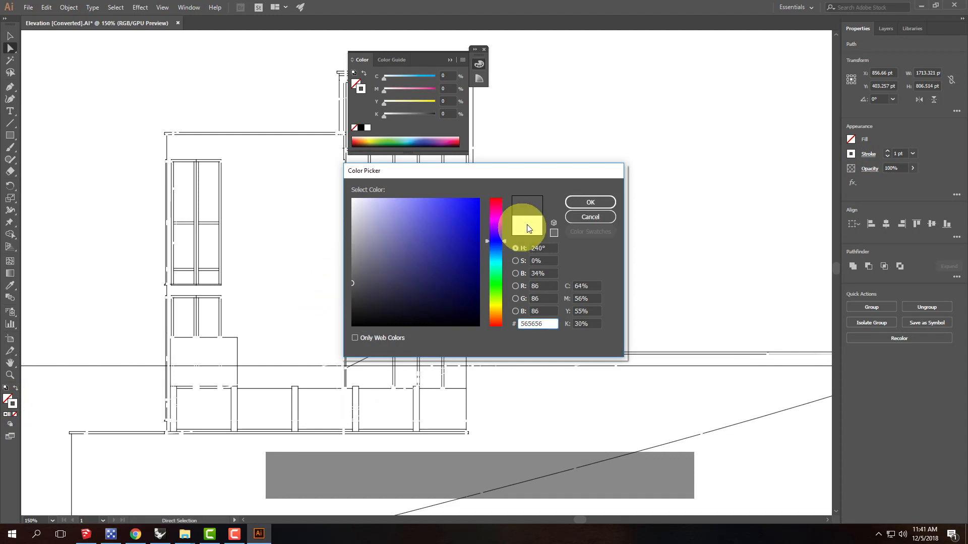
left_click(596, 202)
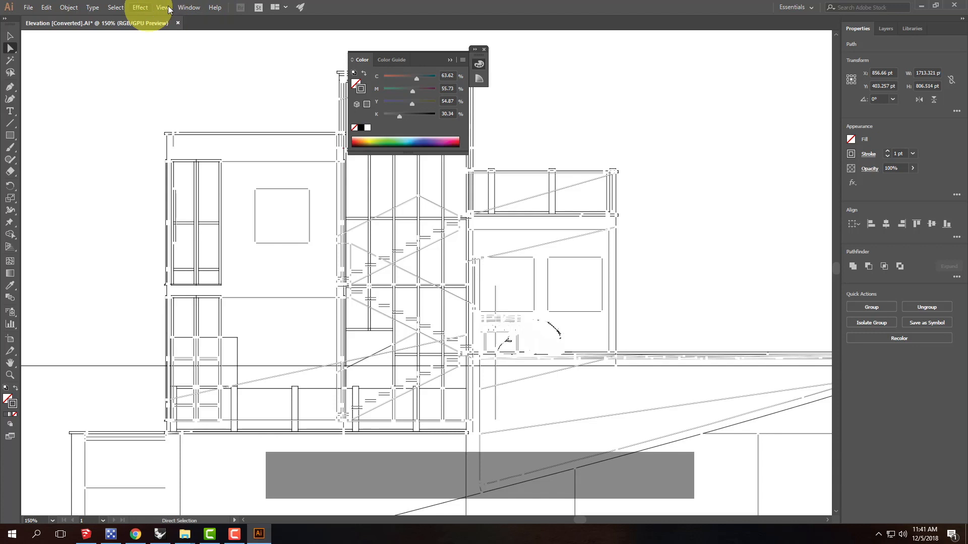
- Show the full stroke options, give the hidden linework a dashed stroke with 2 pt dashes and 1 pt gaps, and deselect it
left_click(193, 14)
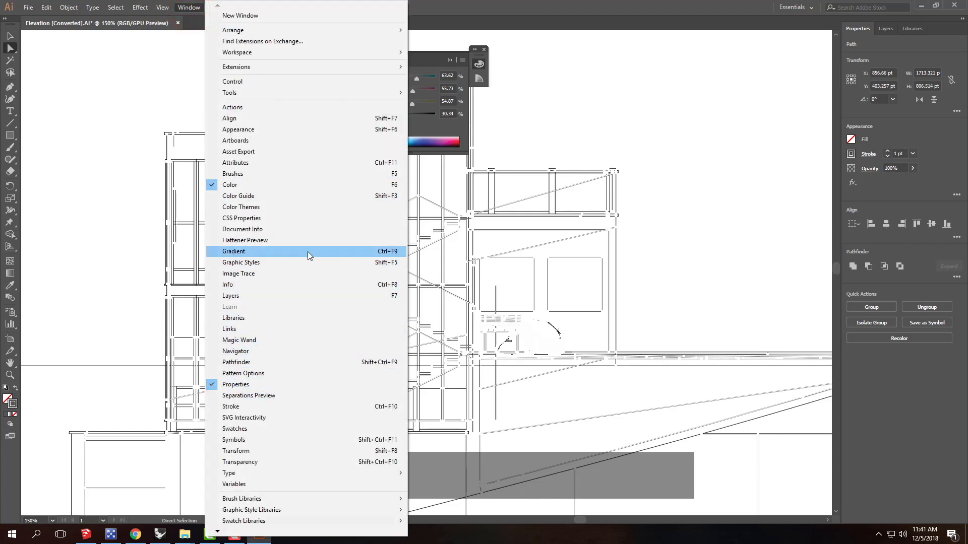
left_click(303, 407)
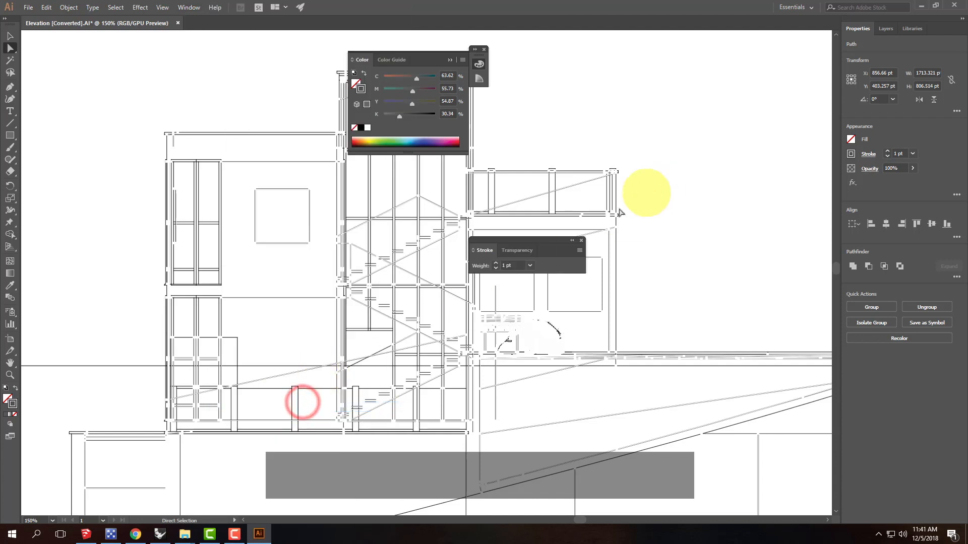
left_click_drag(552, 240, 728, 67)
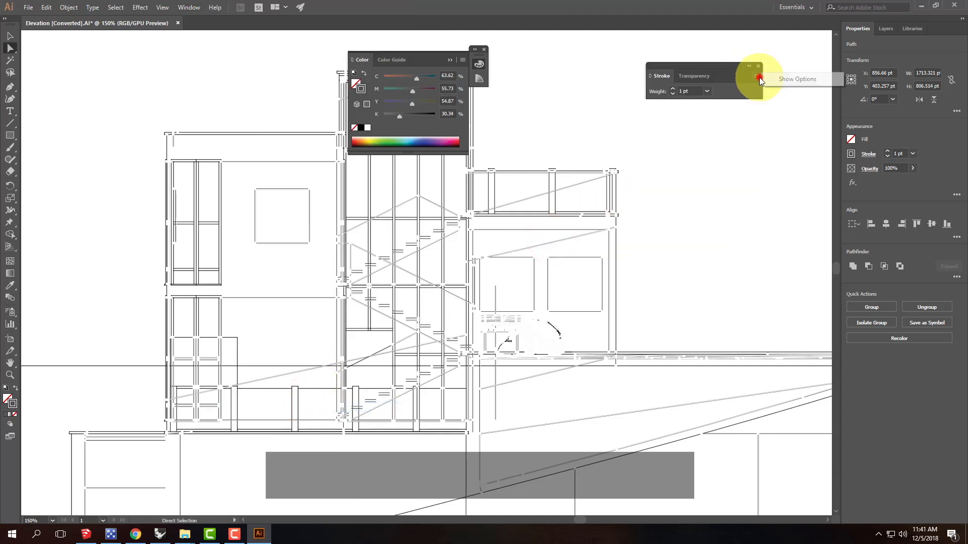
left_click(756, 76)
left_click(801, 80)
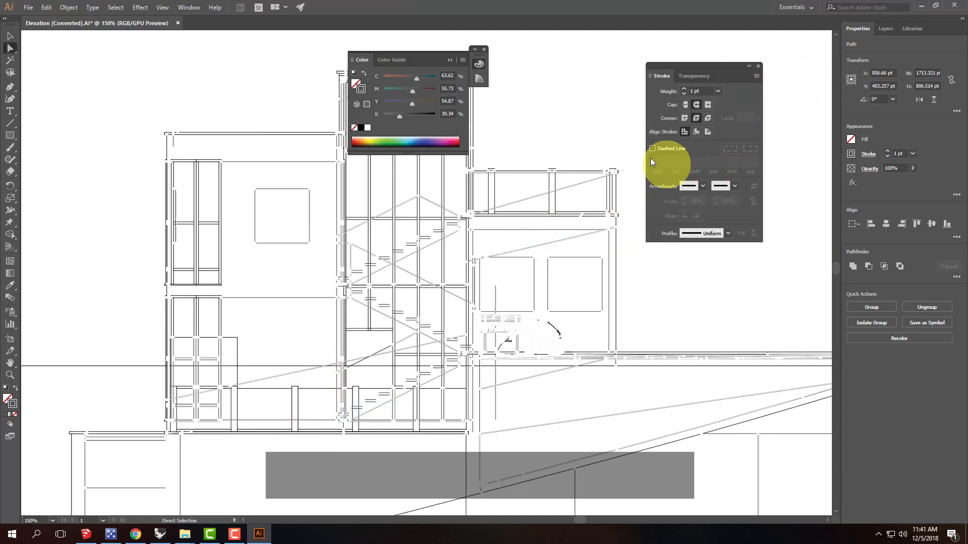
left_click(652, 148)
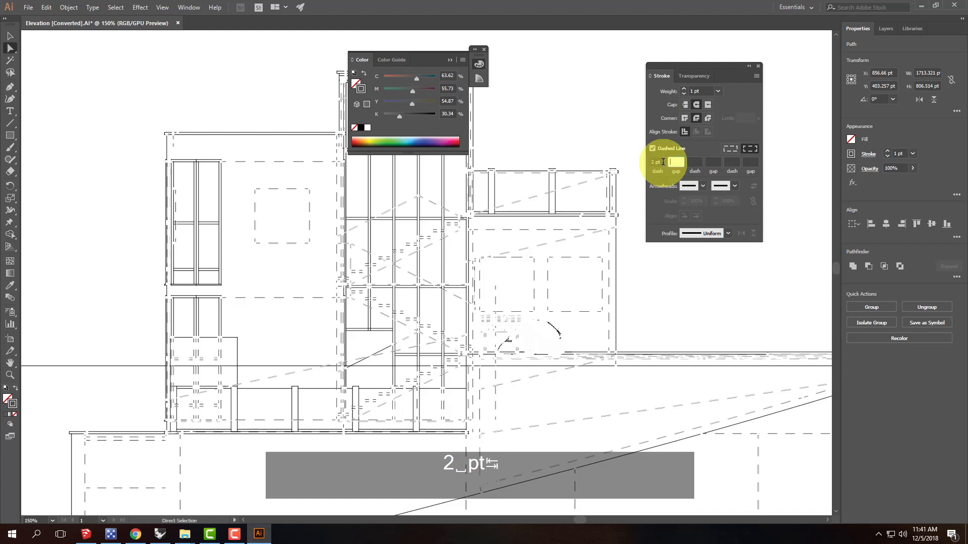
type("pt")
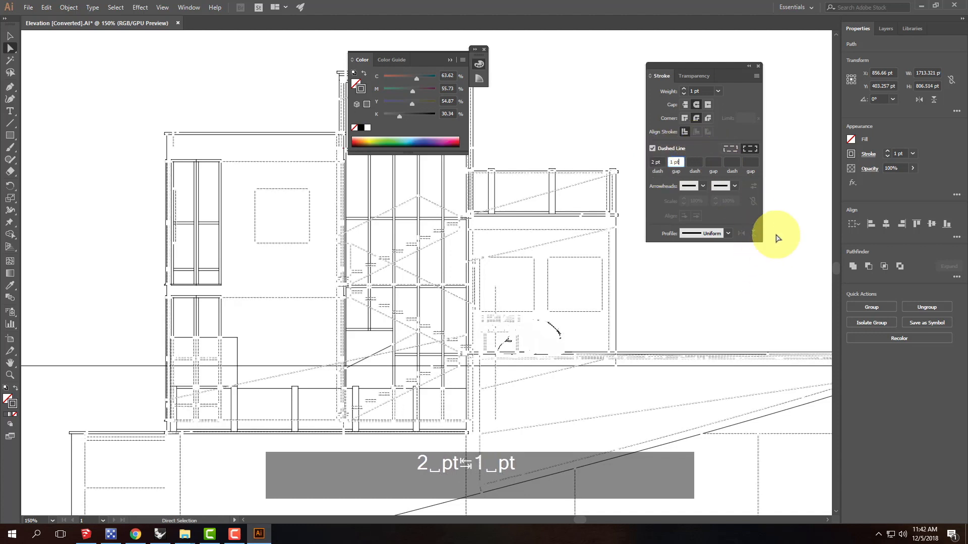
key("Tab")
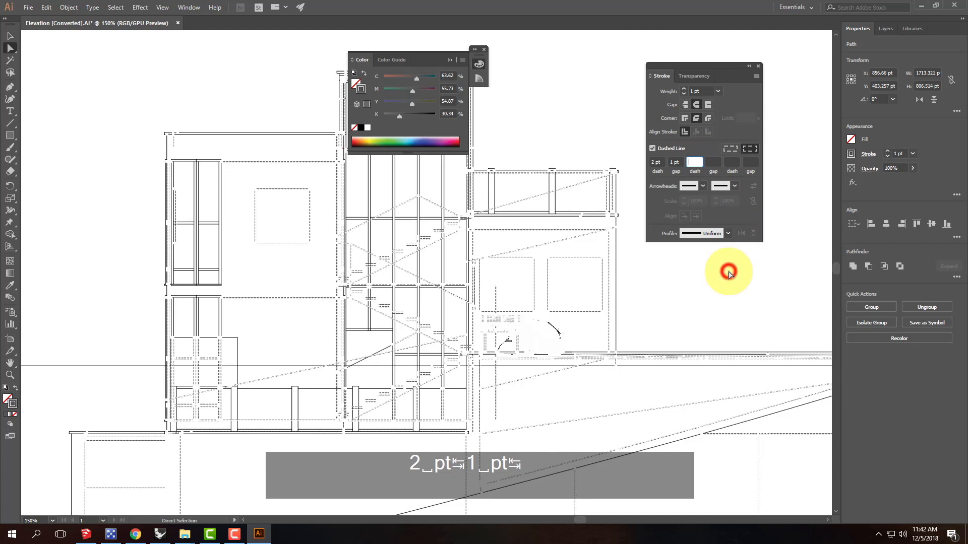
left_click(728, 272)
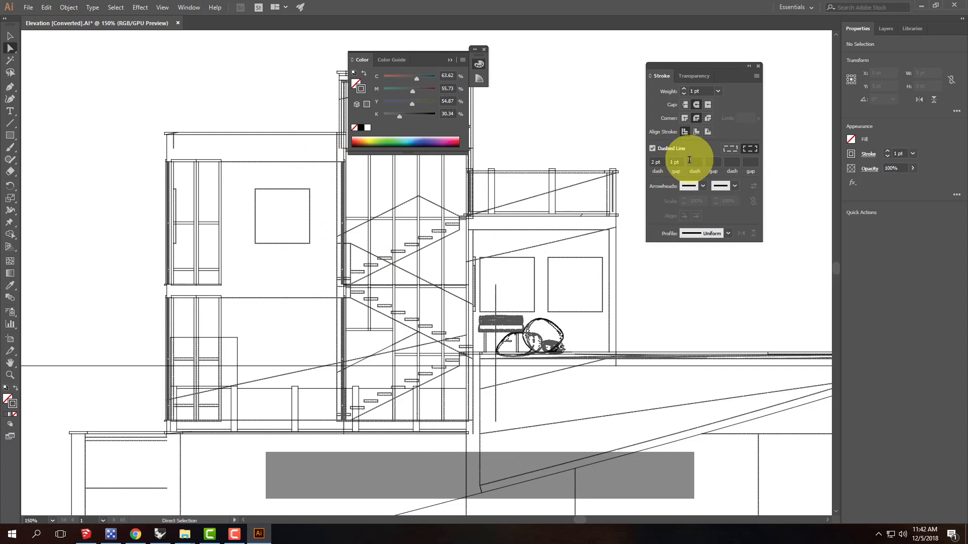
- Select all artwork on the Hidden layer, set its stroke weight to 0.25 pt, and deselect it
left_click(883, 29)
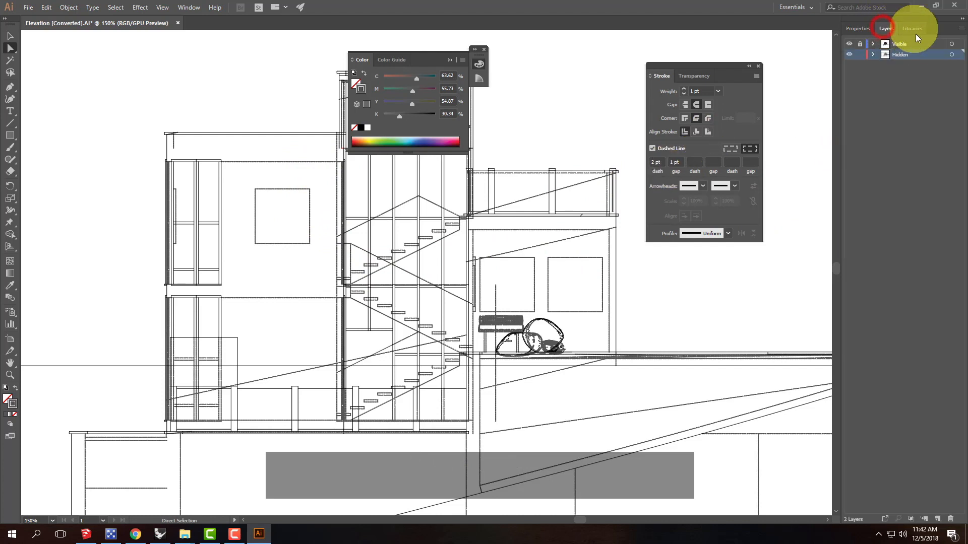
left_click(952, 54)
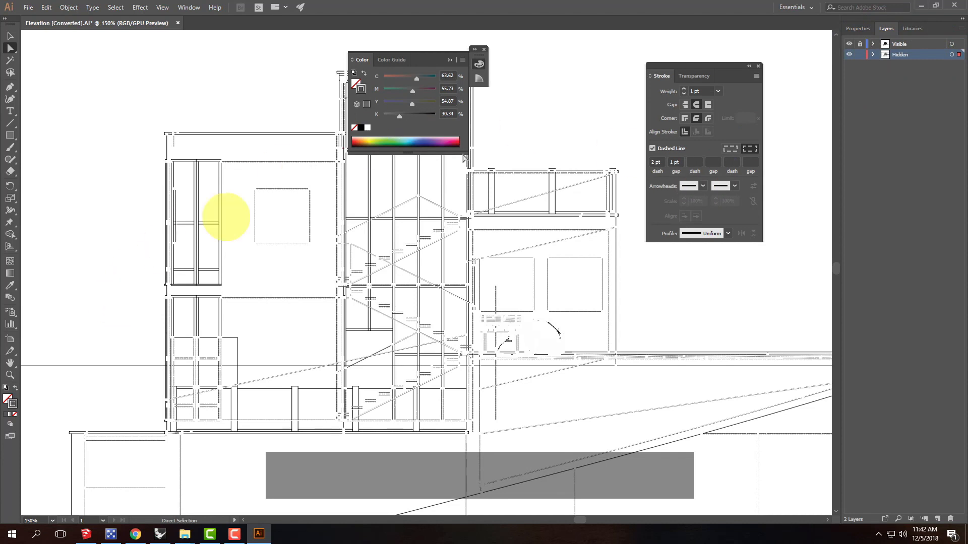
left_click(701, 89)
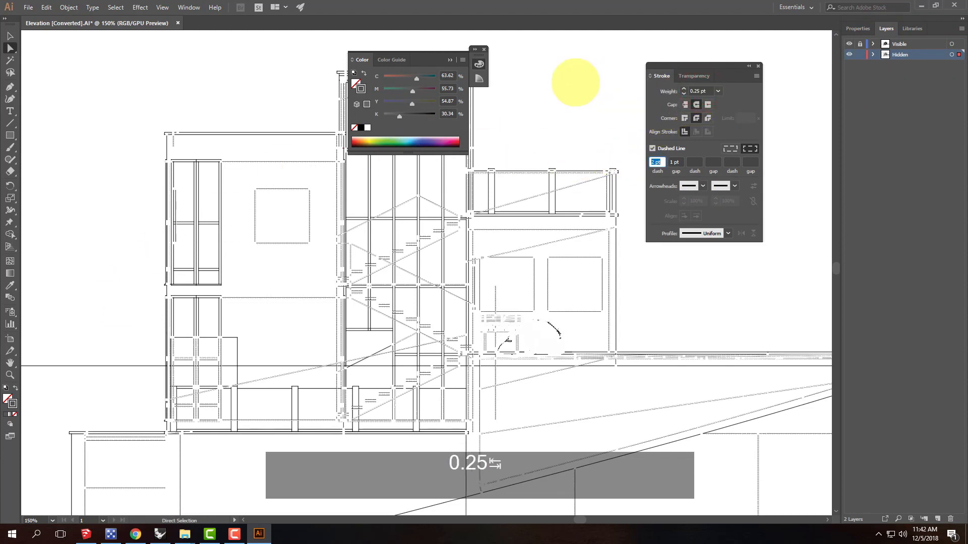
left_click(516, 109)
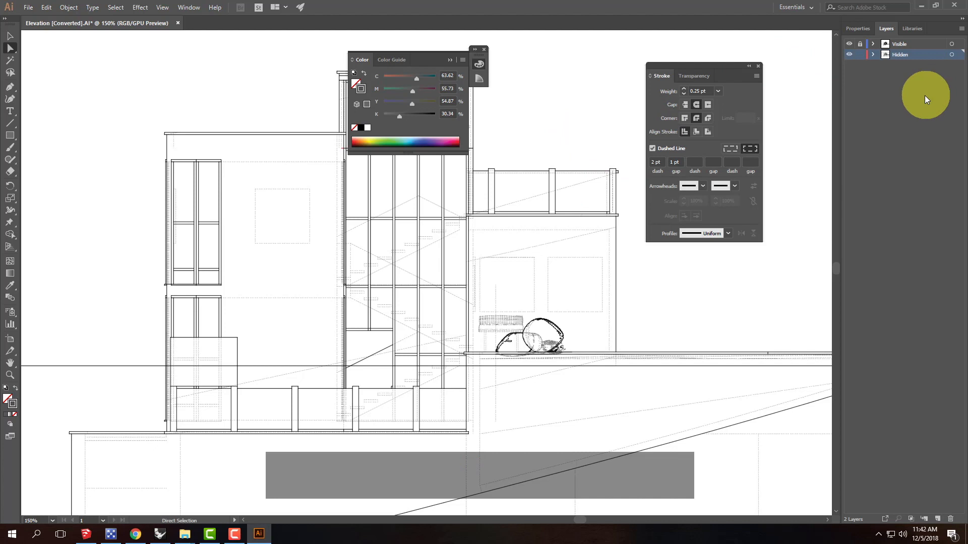
- Reselect the Hidden layer's artwork, give it a 0.25 pt stroke weight with 2 pt dash gaps, and deselect it
left_click(958, 55)
left_click(707, 90)
type("0.5")
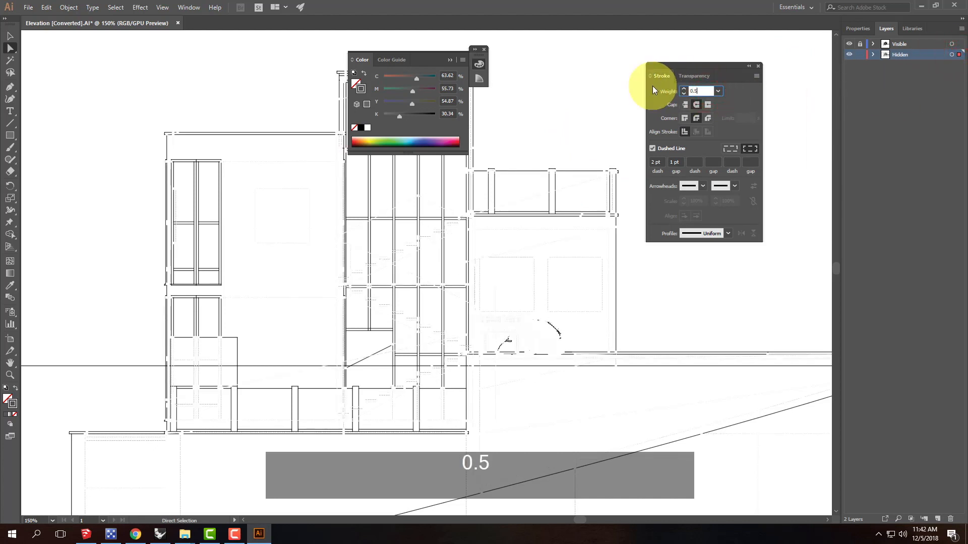
key("BackSpace")
type("25")
key("Tab")
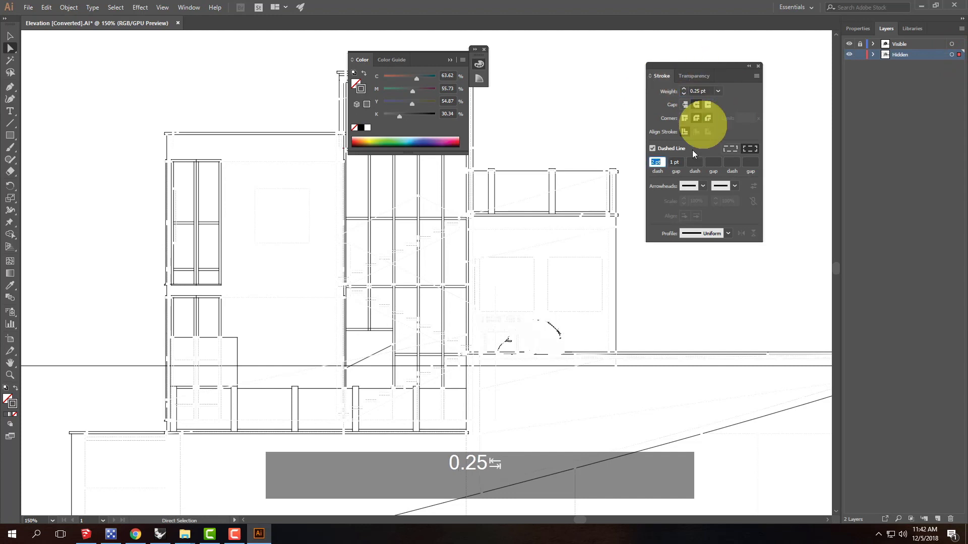
left_click(676, 162)
type("2")
key("Tab")
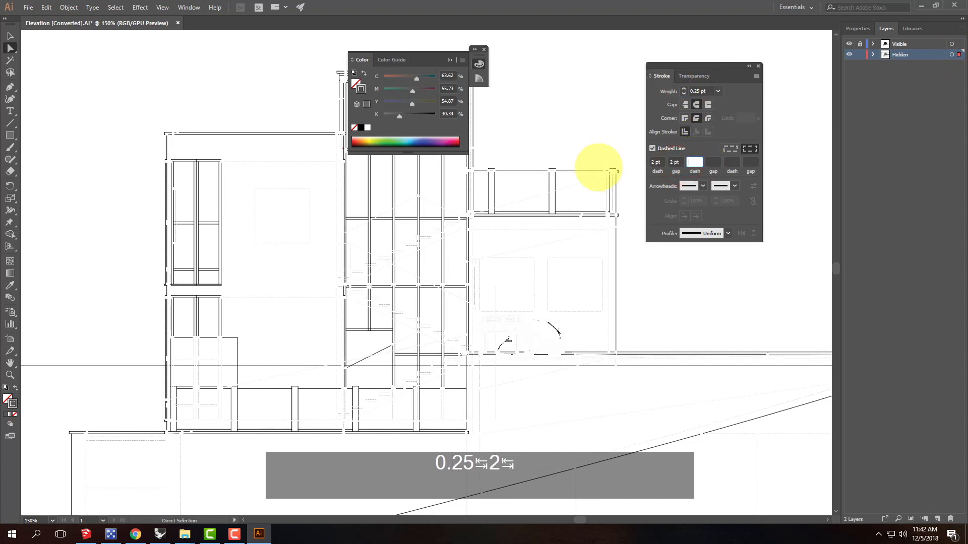
left_click(605, 80)
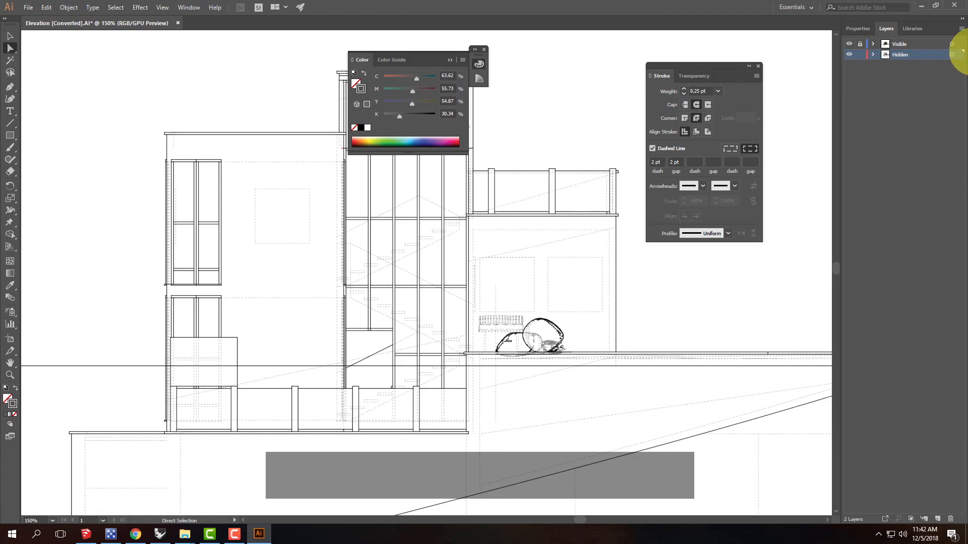
- Set the stroke weight of all artwork on the Hidden layer to 0.5 pt
left_click(959, 54)
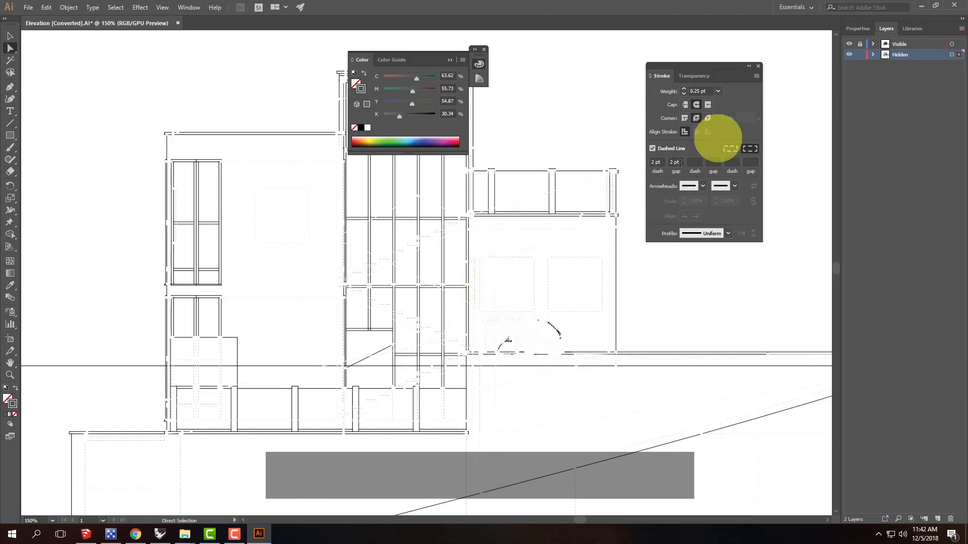
left_click_drag(707, 91, 677, 92)
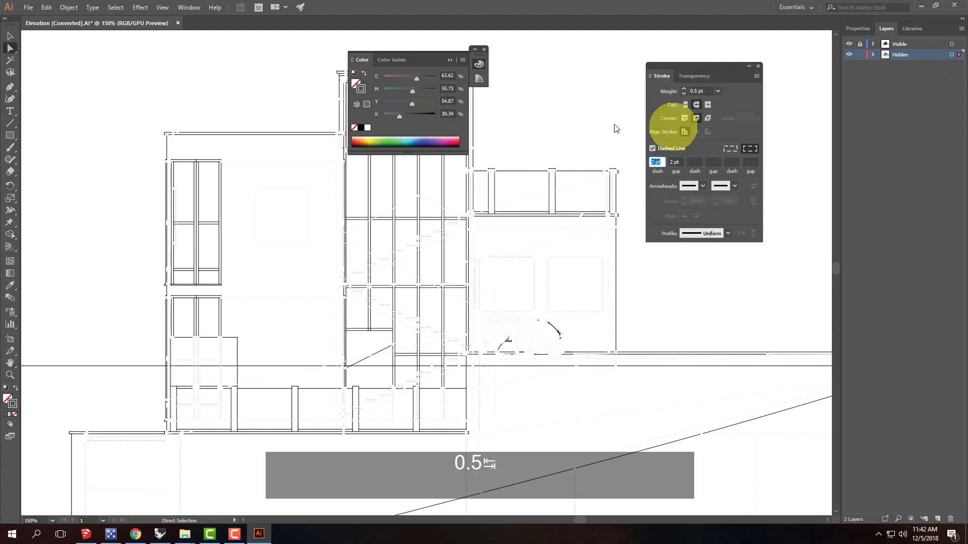
- Deselect the hidden linework, collapse the floating stroke and color settings, and check the dashed lines across the elevation
left_click(588, 109)
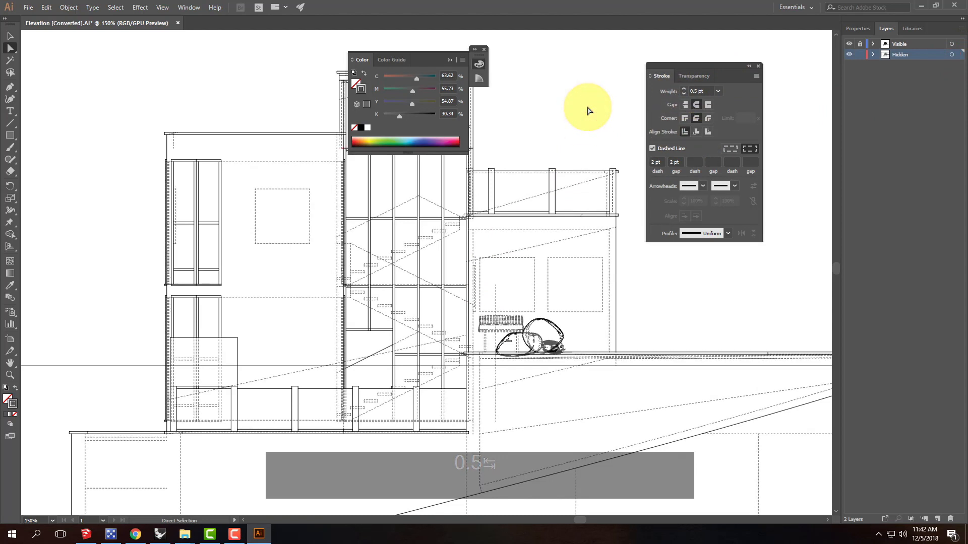
left_click(750, 66)
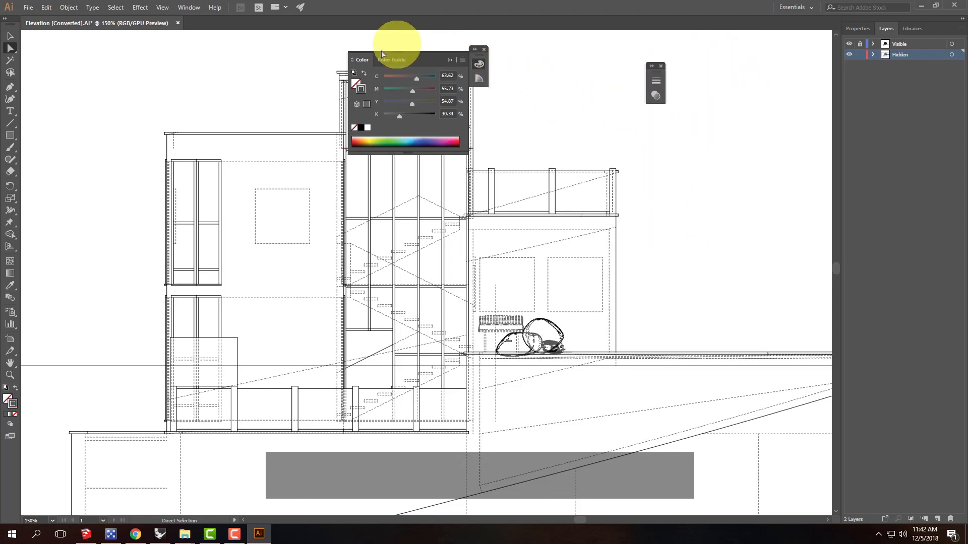
left_click(449, 60)
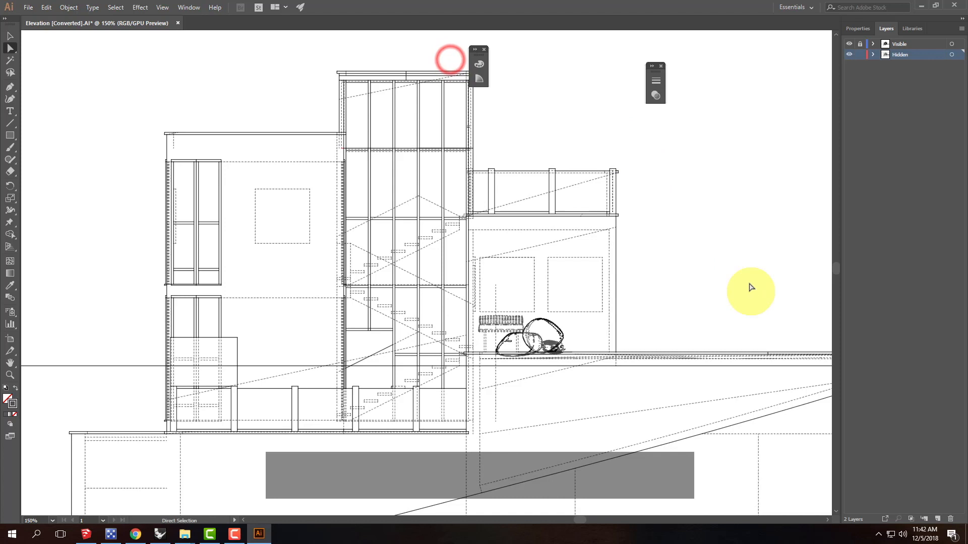
scroll(713, 176, "down", 4)
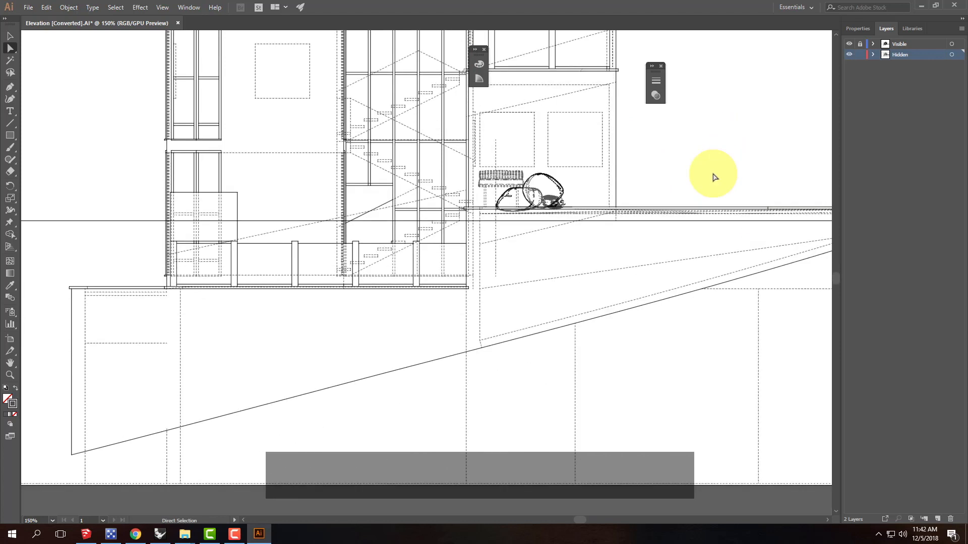
scroll(713, 176, "up", 4)
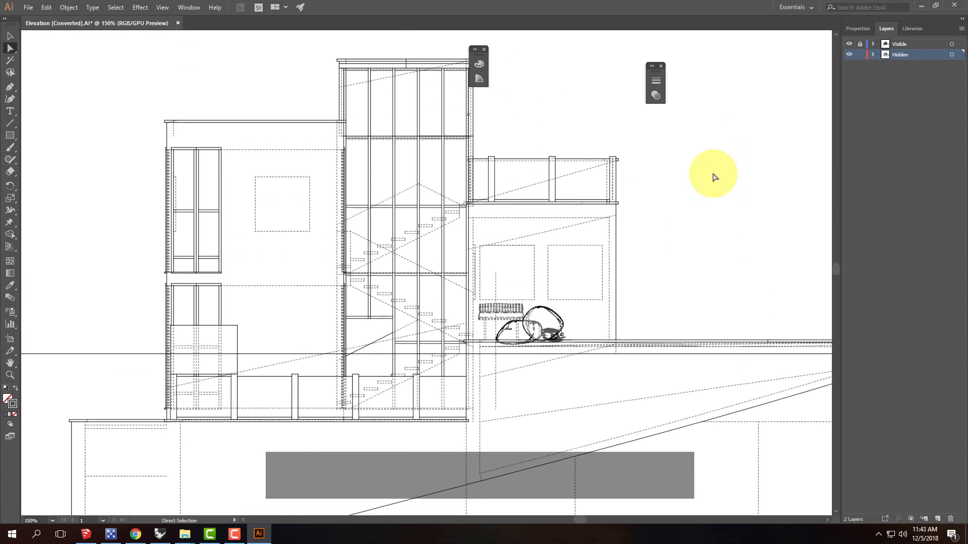
scroll(713, 176, "down", 1)
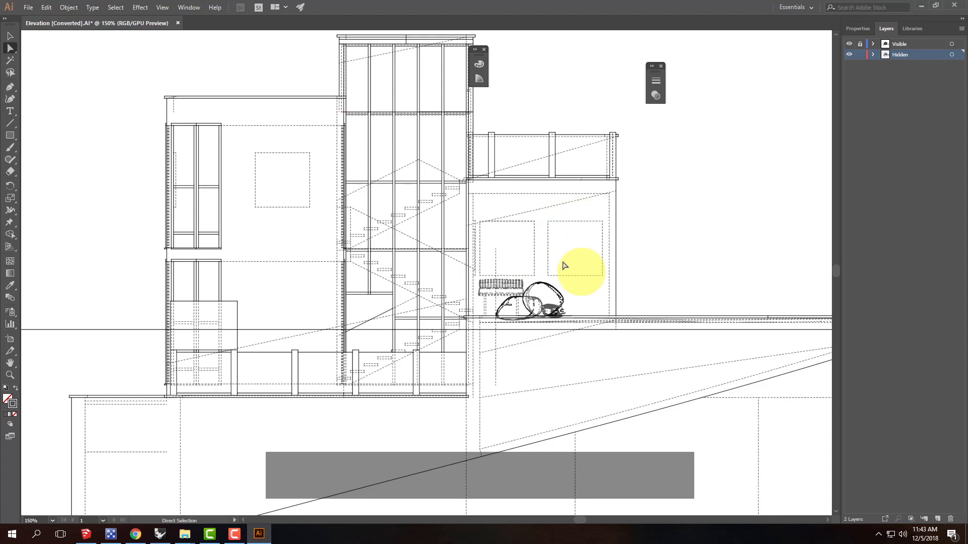
- Delete the stray dashed diagonals on the Hidden layer above the two dashed windows, including the leftover piece, and across the upper railing
left_click(553, 208)
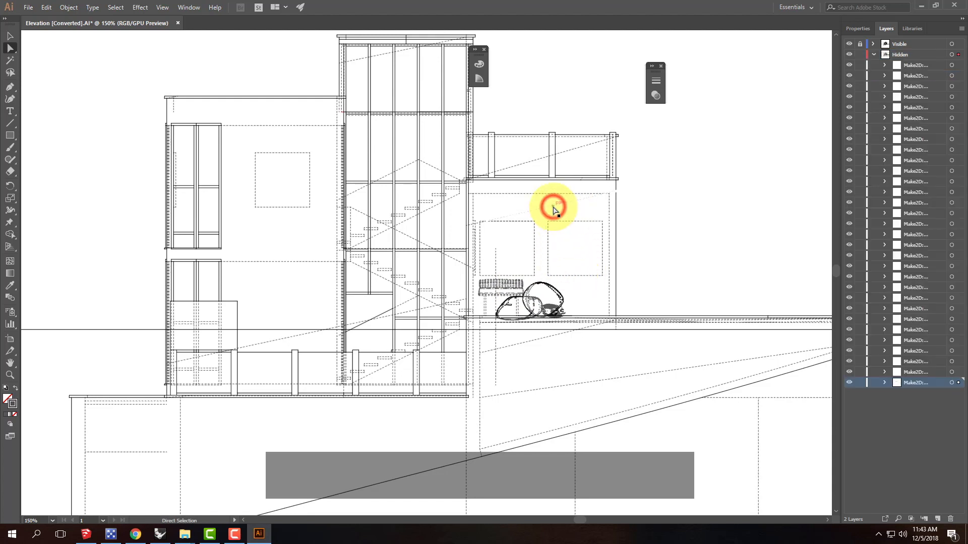
key("Delete")
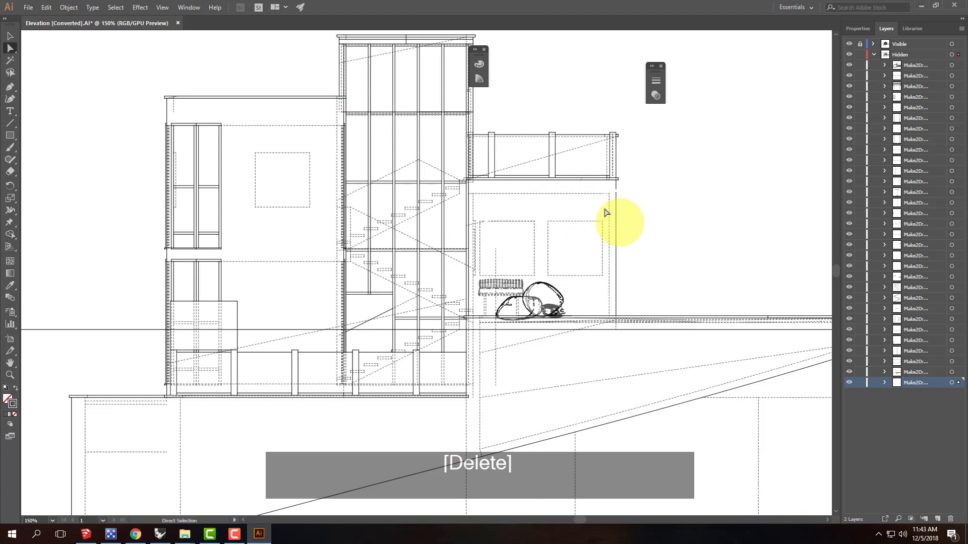
left_click(472, 227)
key("Delete")
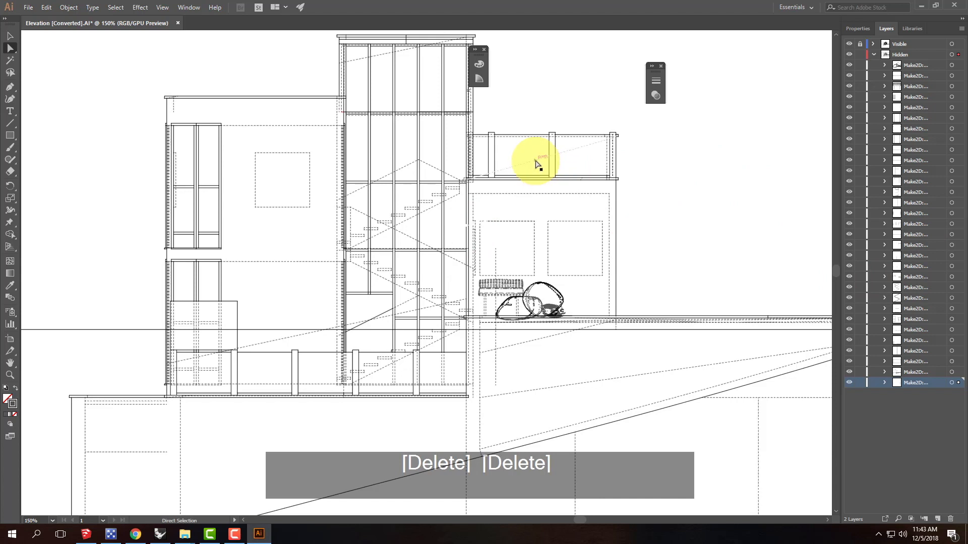
left_click(535, 161)
key("Delete")
key("Delete")
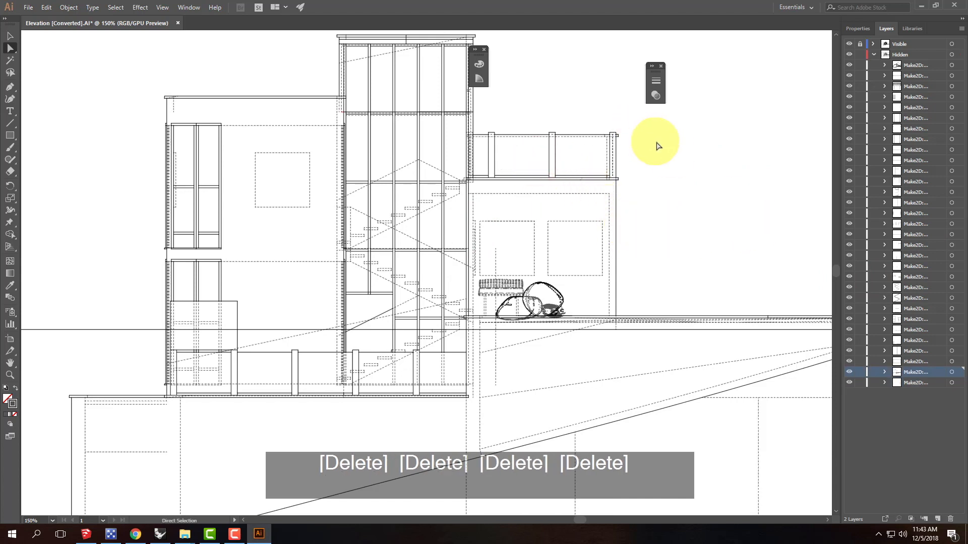
- Delete the two upper stray dashed diagonals beneath the ground line beside the building, and fit the artboard in the window
scroll(566, 313, "down", 2)
left_click(513, 298)
key("Delete")
key("Delete")
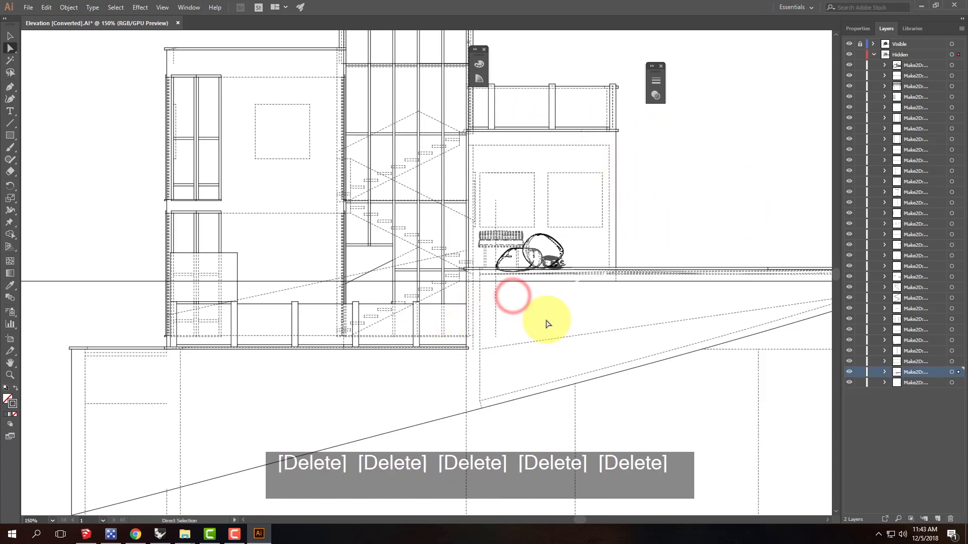
left_click(556, 340)
key("Delete")
key("Delete")
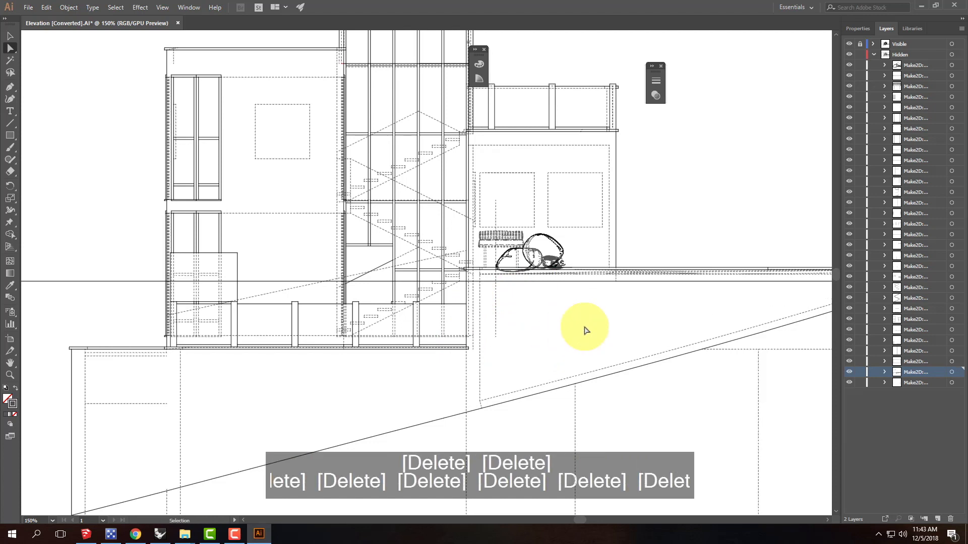
key("ctrl+0")
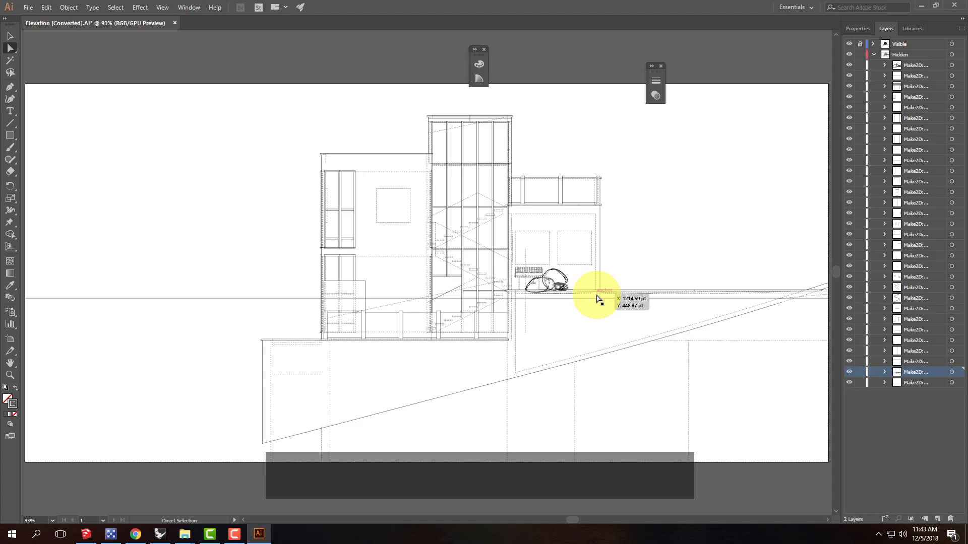
- Switch to Rhino and make the Elevation01 viewport active
left_click(160, 534)
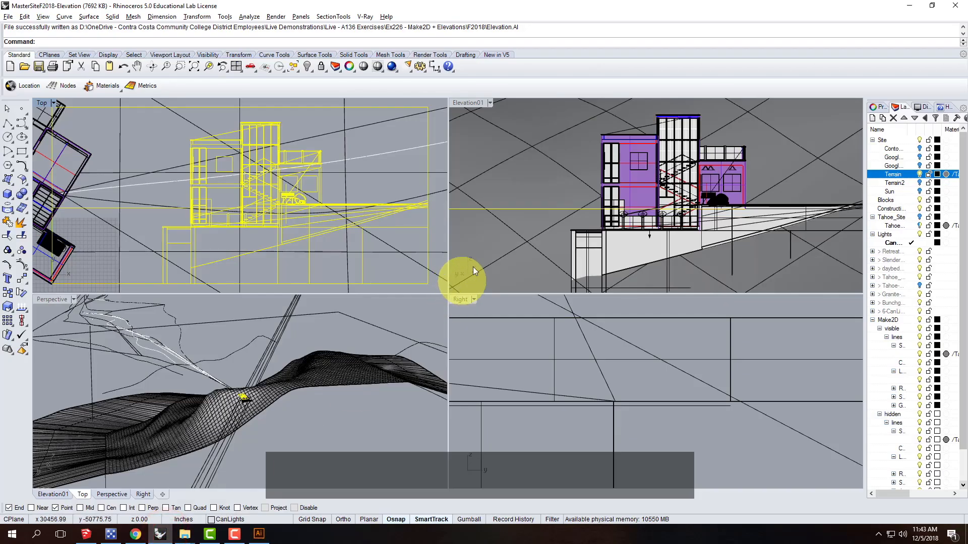
left_click(477, 103)
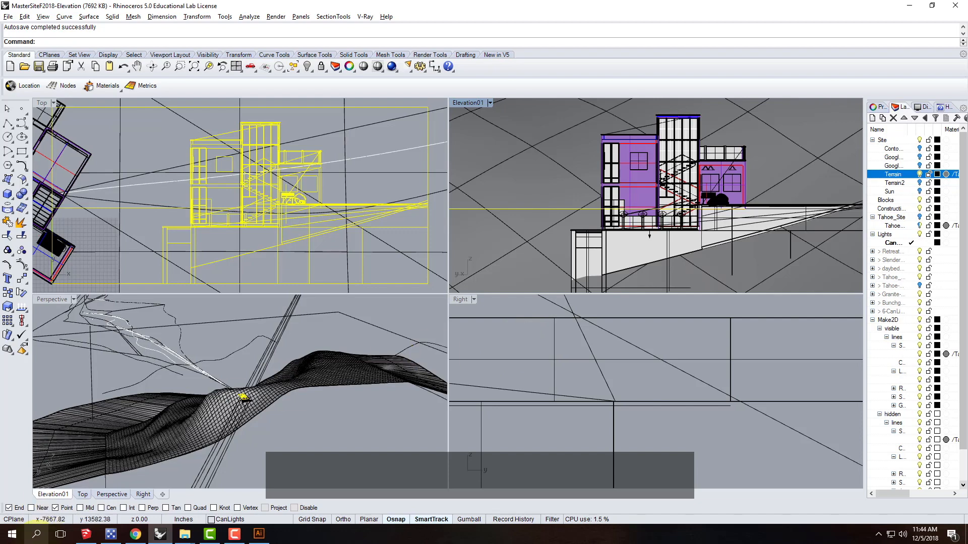
- Switch to the elevation tutorial in Chrome and open the V-Ray 8.29 [clay renderings] link from instruction 10 in a new tab
left_click(139, 530)
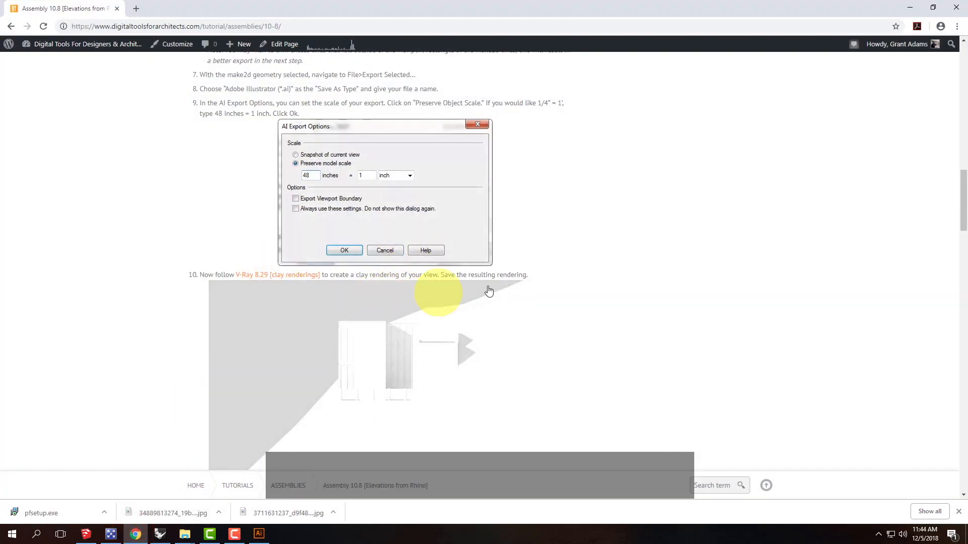
scroll(504, 292, "down", 2)
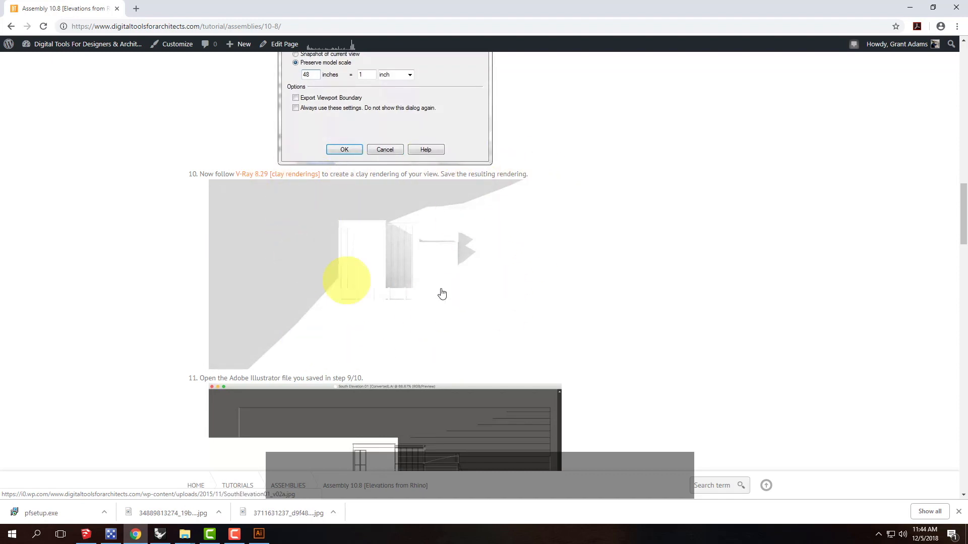
right_click(282, 175)
left_click(305, 183)
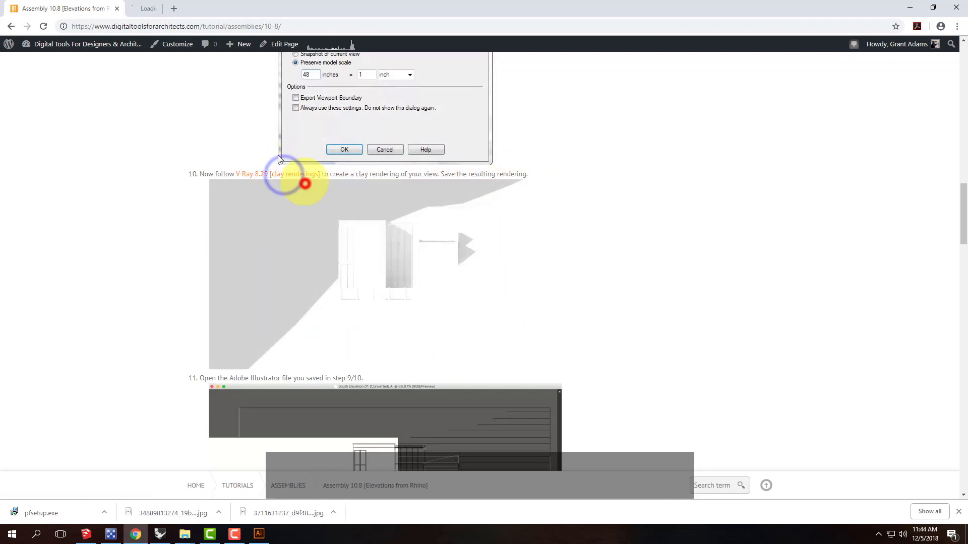
left_click(183, 7)
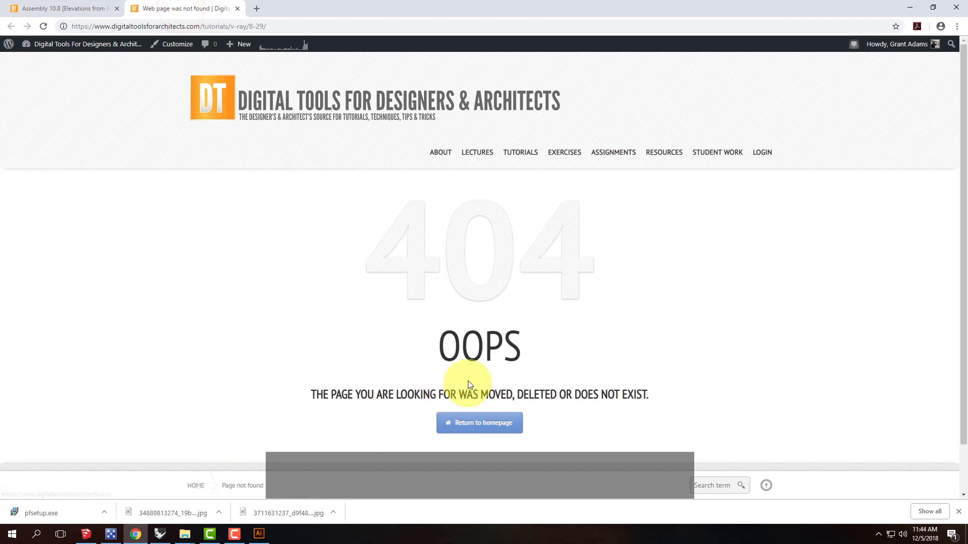
left_click(99, 9)
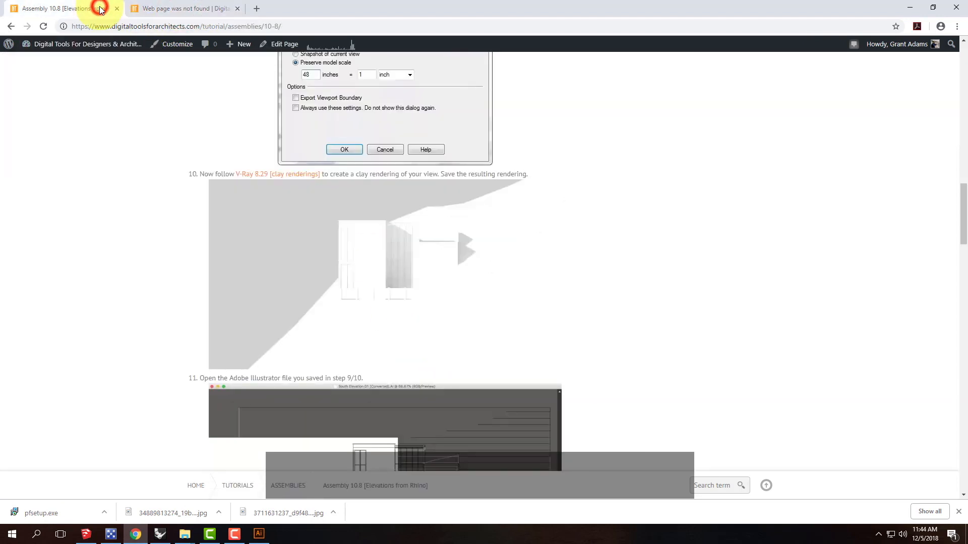
left_click(167, 9)
- Open the V-Ray 8.29 [clay renderings] tutorial from the site's list of V-Ray tutorials
mouse_move(530, 156)
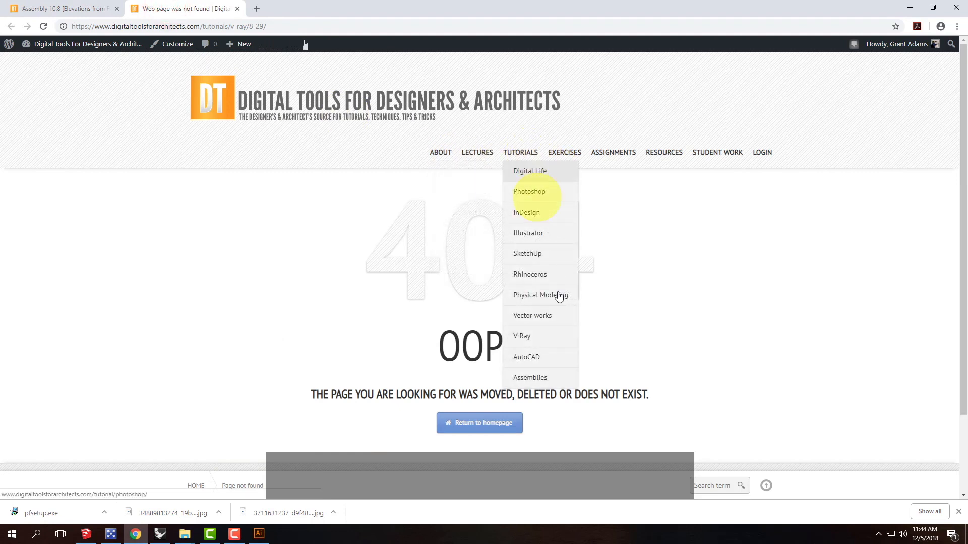
mouse_move(557, 335)
scroll(461, 420, "down", 3)
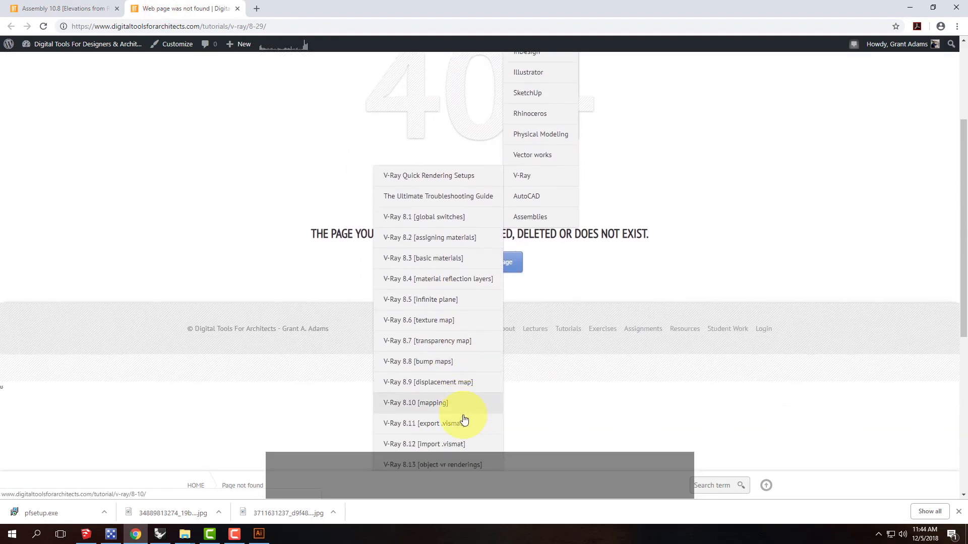
scroll(464, 420, "down", 4)
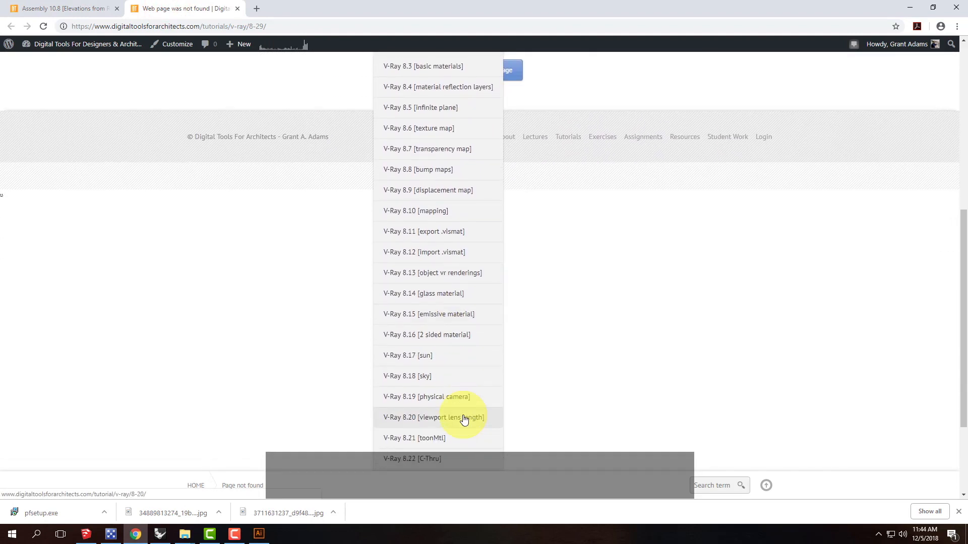
scroll(464, 420, "down", 3)
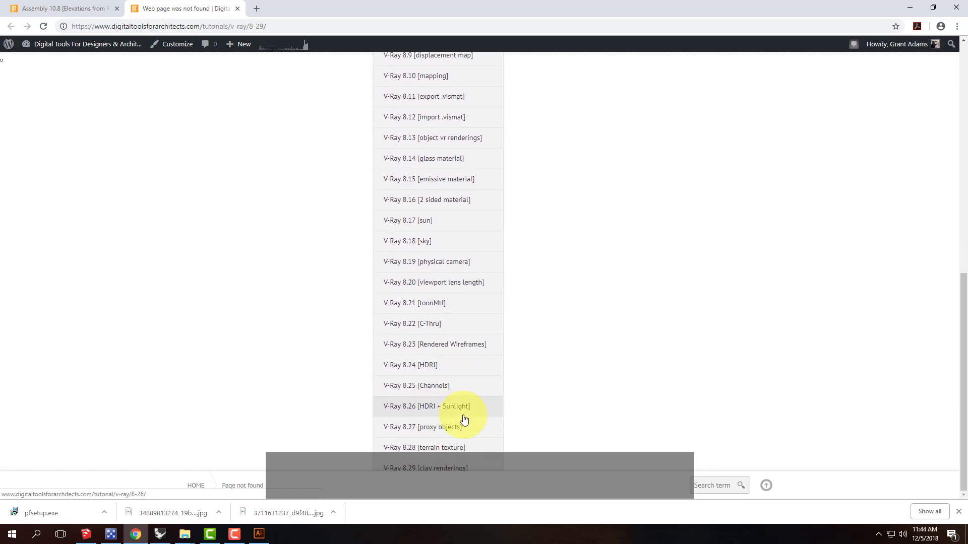
left_click(460, 464)
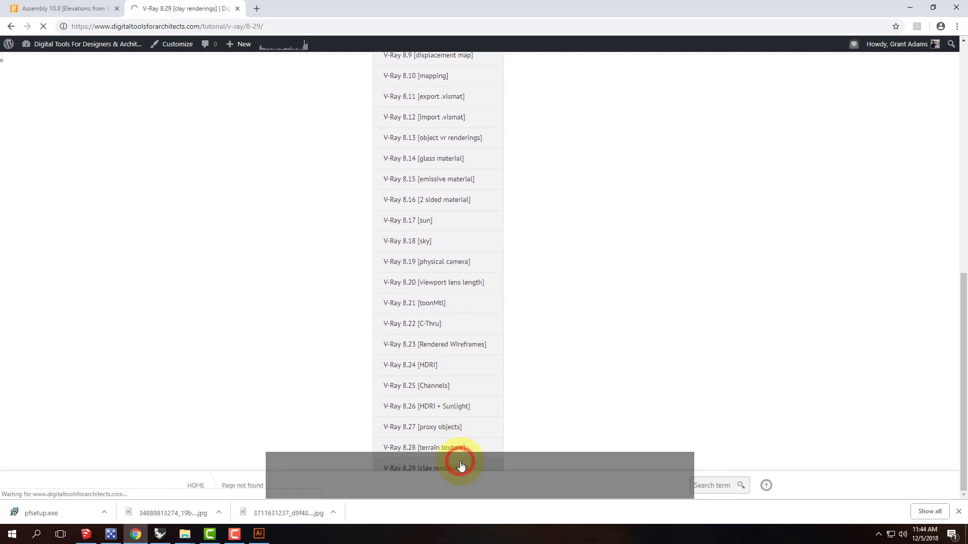
- Try to save the linked Clay Rendering .visopt file into the F2018 folder of Ex226 - Make2D + Elevations under Live - A136 Exercises
scroll(504, 264, "down", 2)
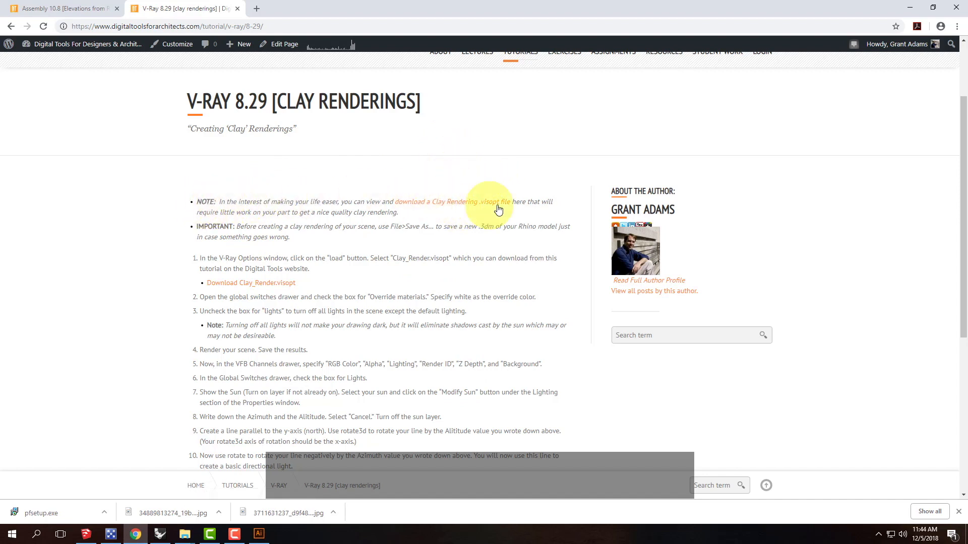
right_click(444, 208)
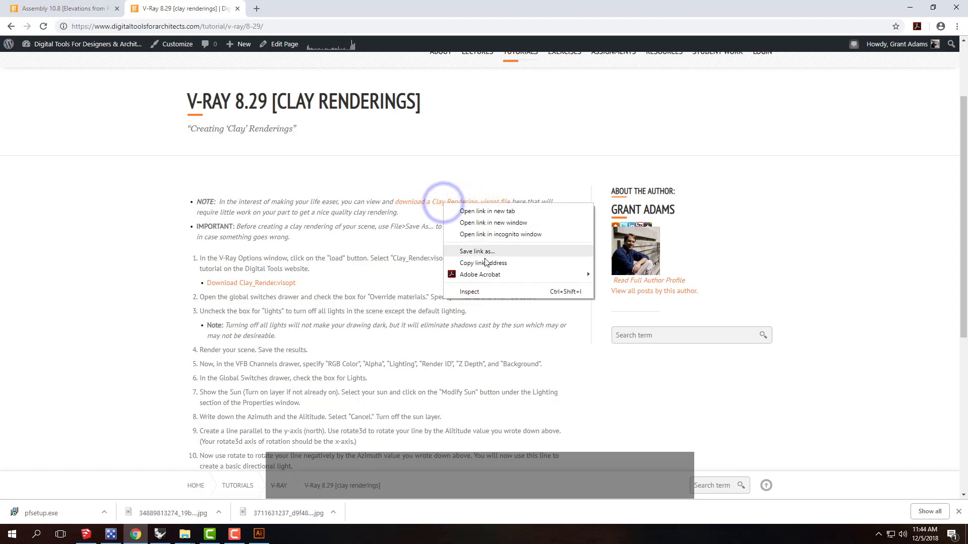
left_click(483, 252)
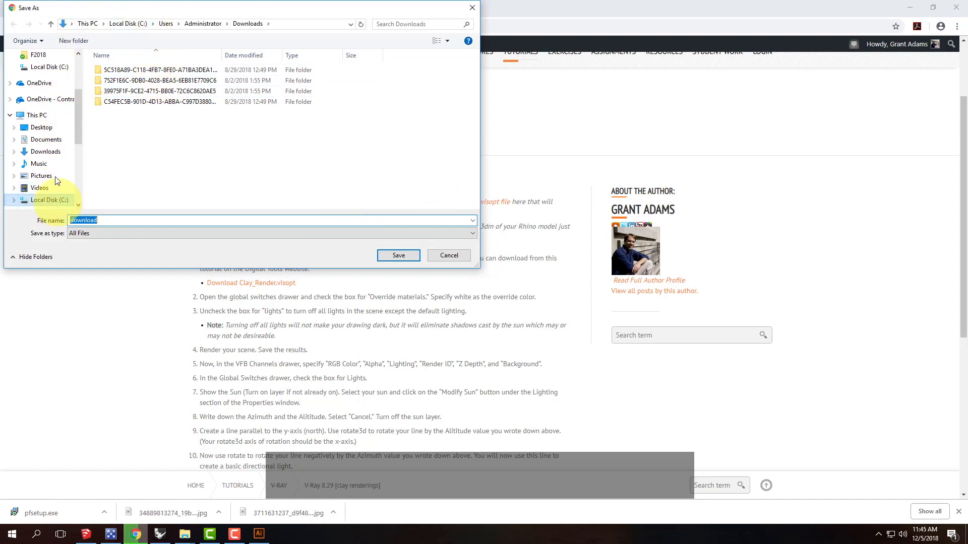
left_click(50, 100)
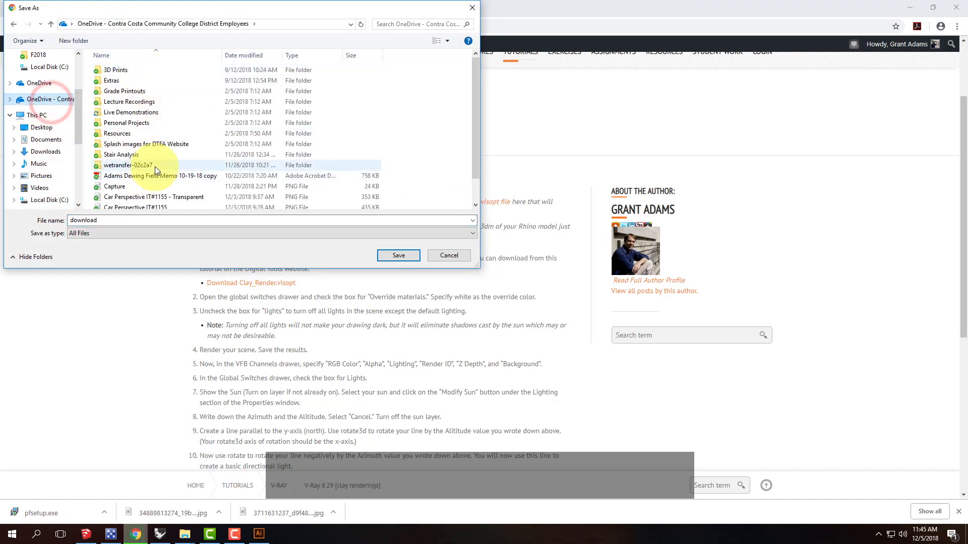
double_click(153, 113)
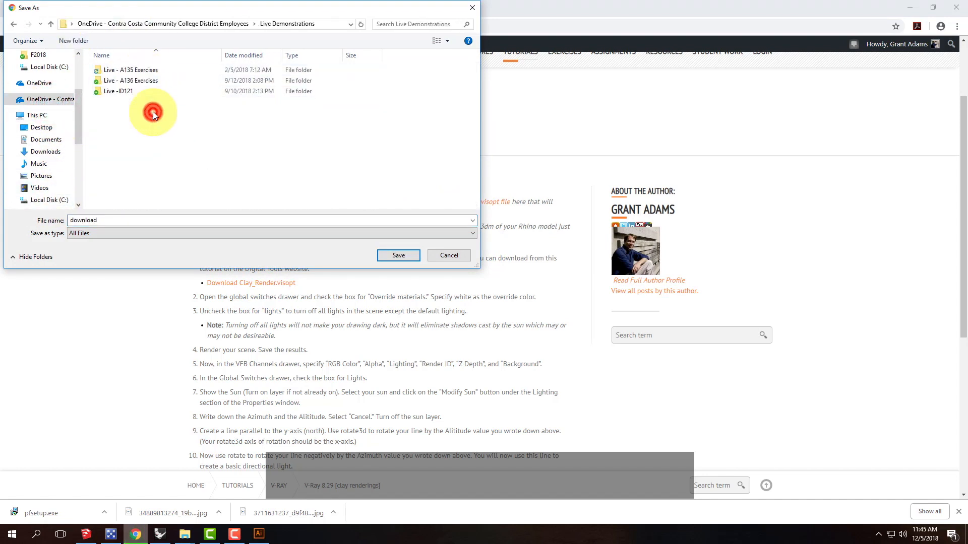
double_click(152, 80)
scroll(167, 164, "down", 6)
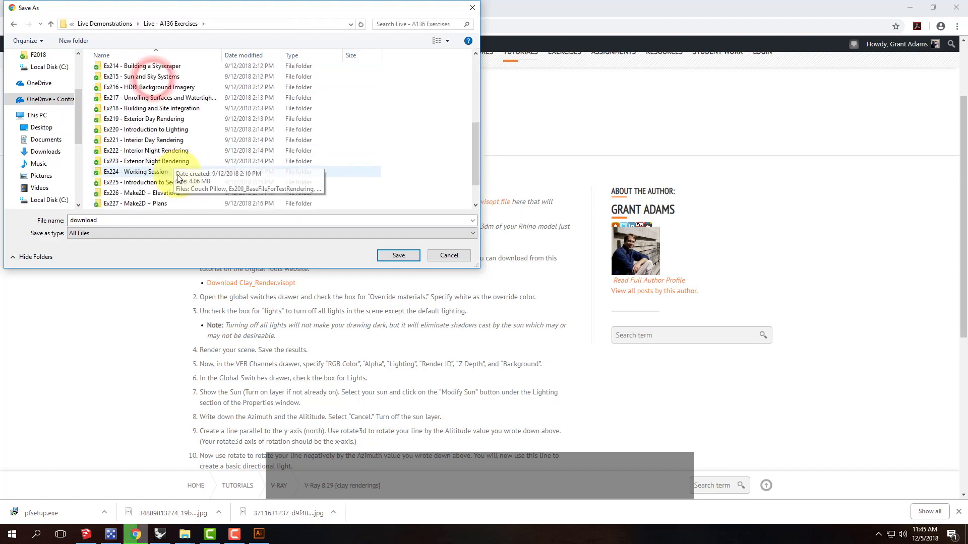
double_click(180, 164)
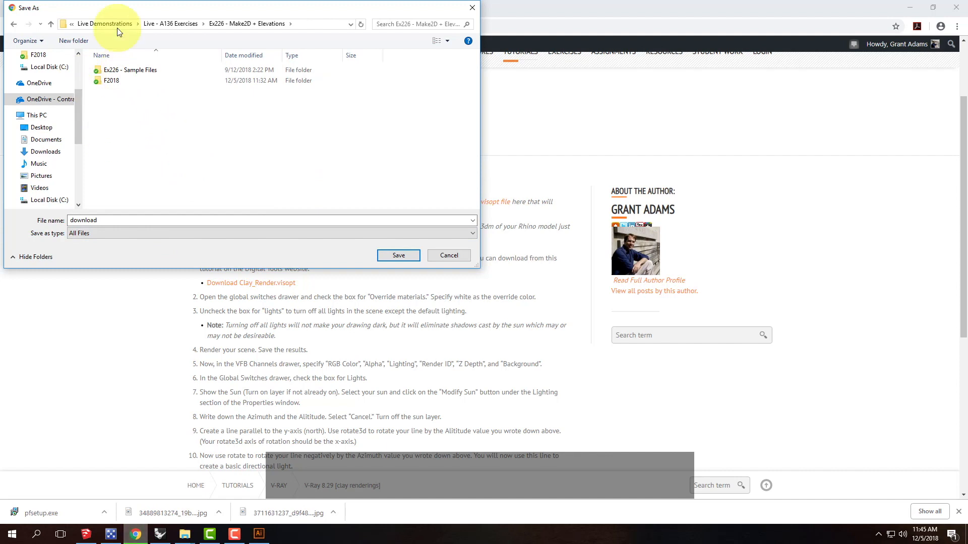
double_click(111, 81)
right_click(135, 132)
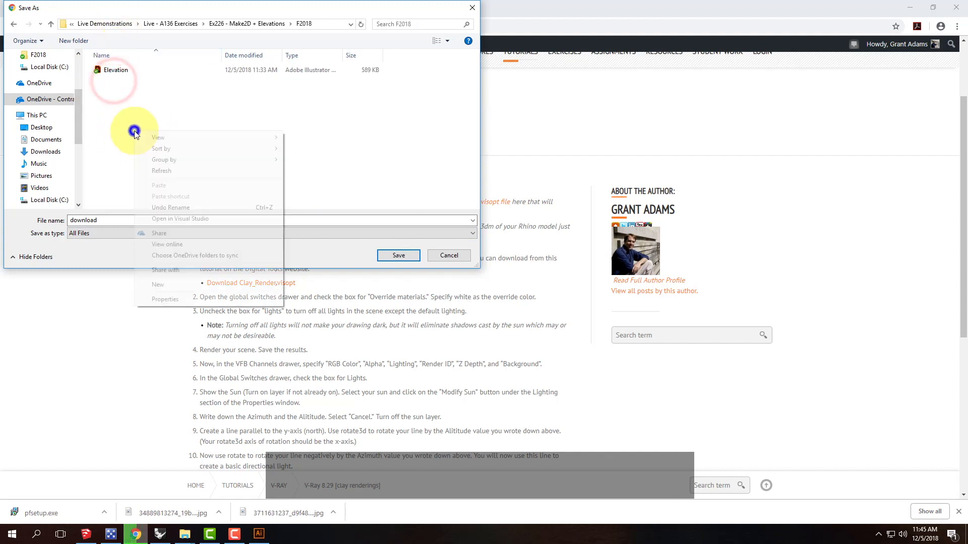
left_click(132, 102)
double_click(93, 220)
left_click(397, 254)
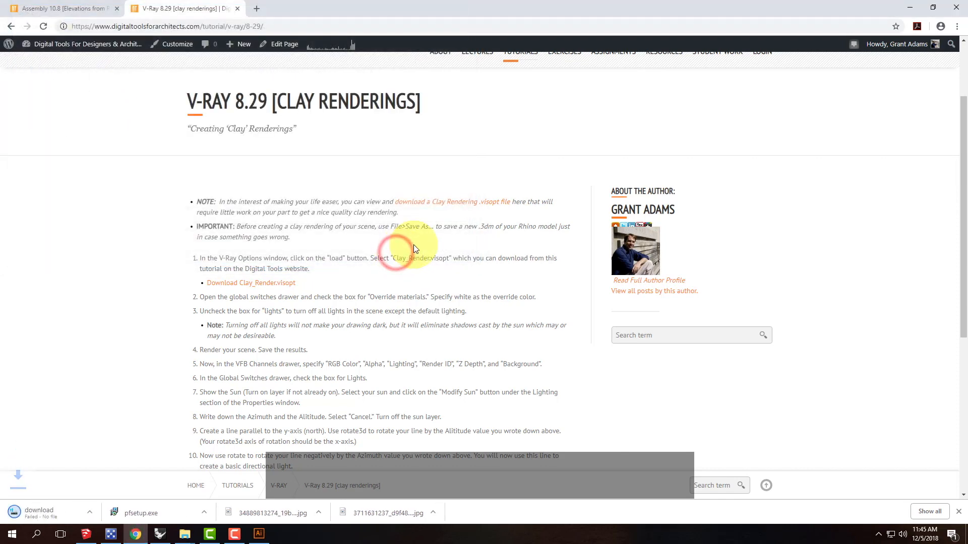
- Switch to Rhino, open the V-Ray option editor and start loading a .visopt file
left_click(162, 535)
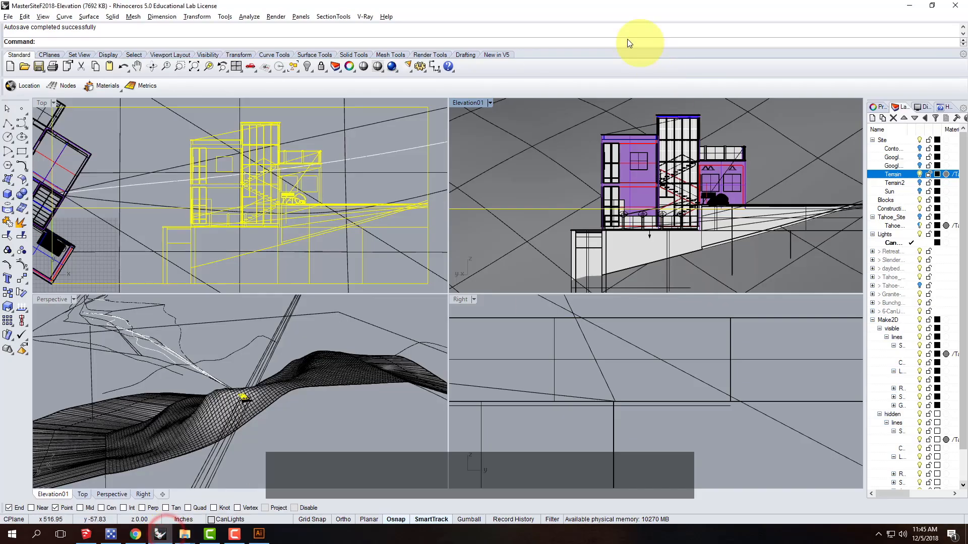
left_click(364, 17)
left_click(381, 28)
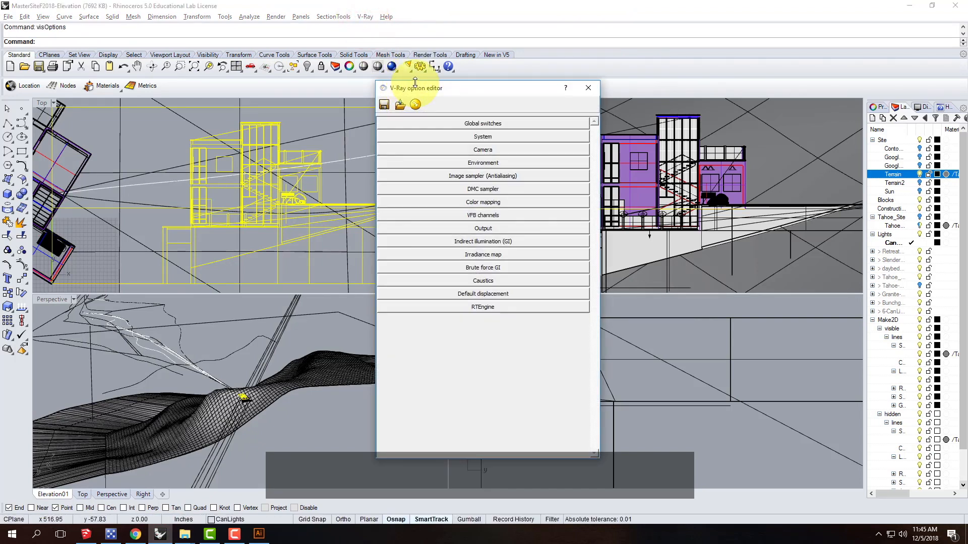
left_click_drag(413, 90, 334, 83)
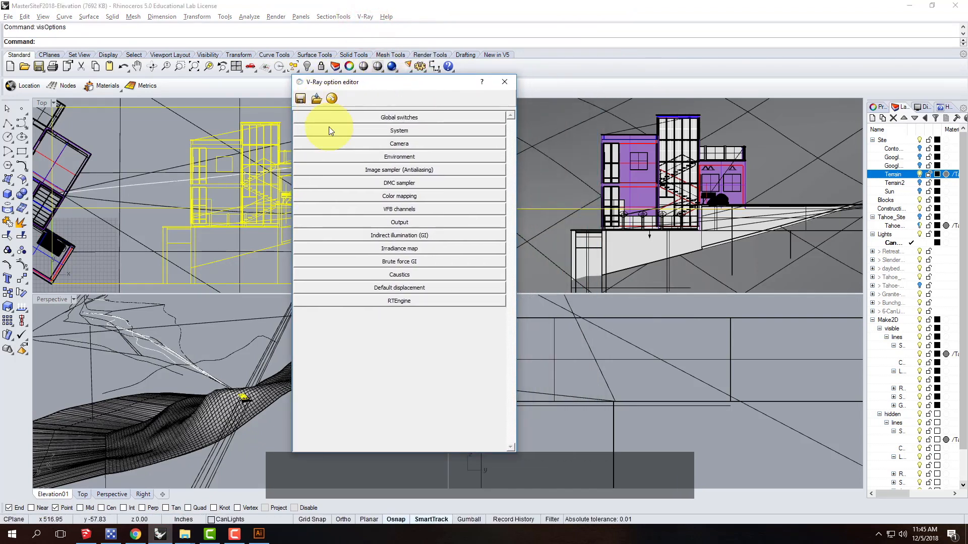
left_click(329, 128)
left_click(318, 100)
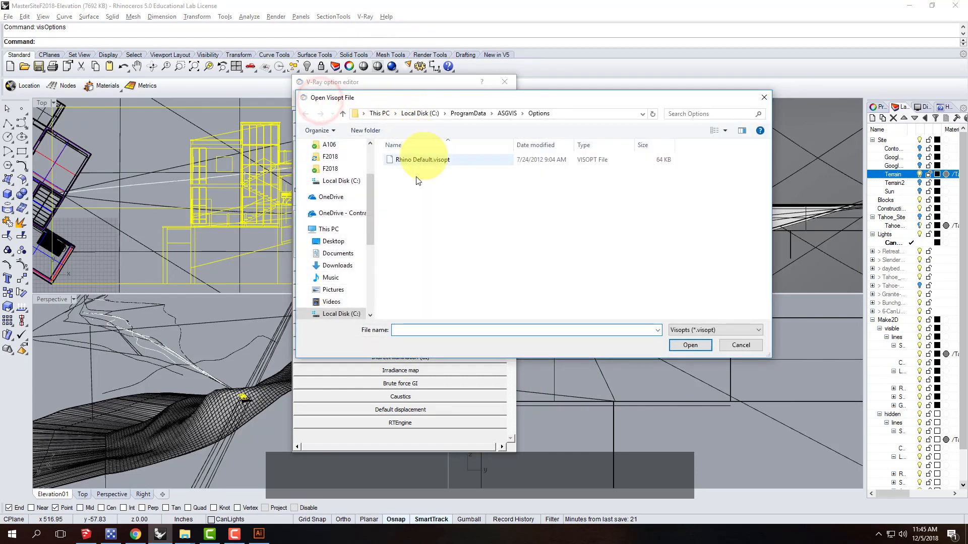
- Browse to the F2018 folder of Ex226 - Make2D + Elevations under Live Demonstrations, Live - A136 Exercises
left_click(337, 214)
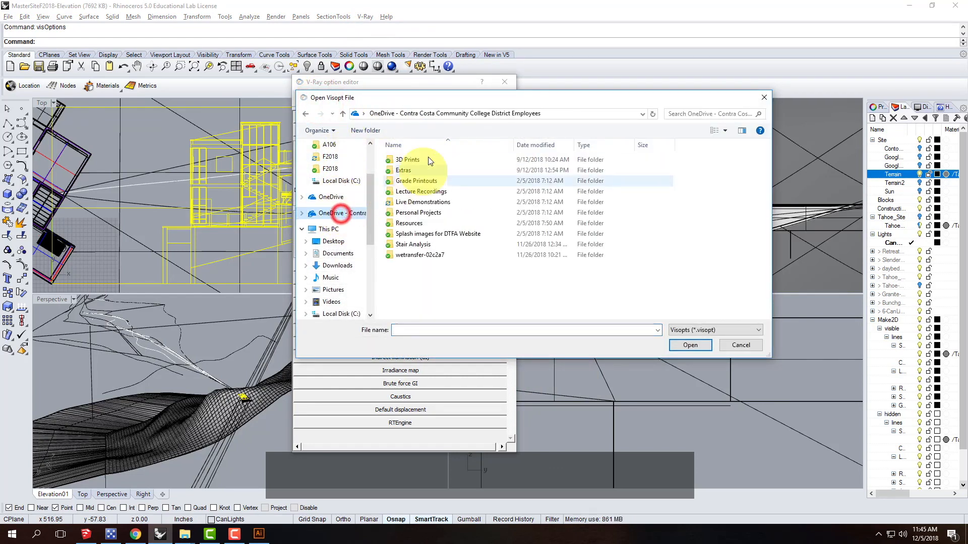
double_click(421, 203)
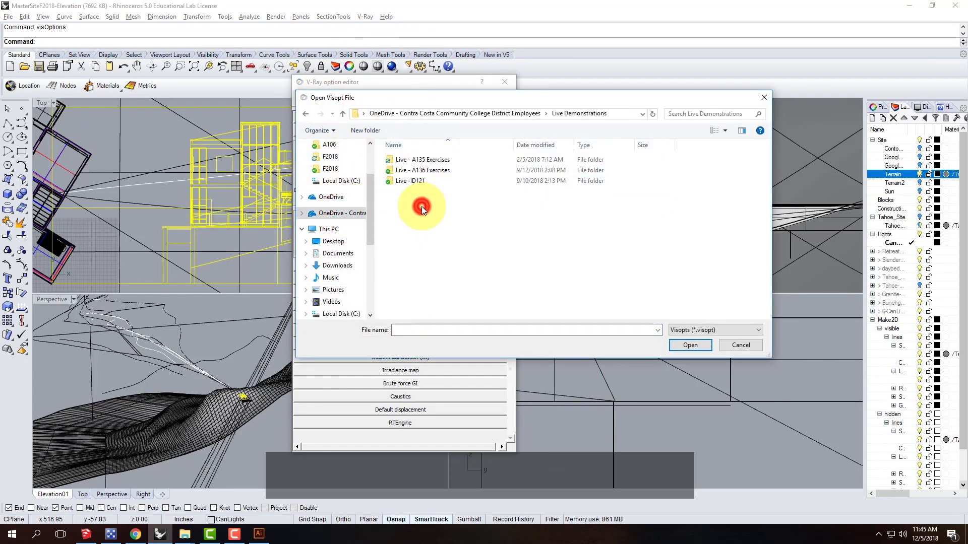
double_click(428, 171)
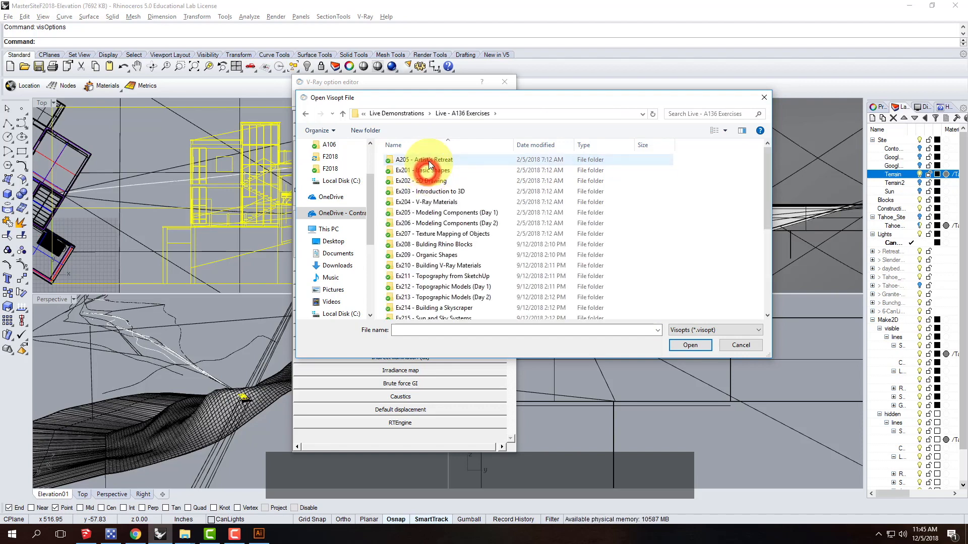
scroll(429, 177, "down", 5)
left_click(434, 272)
double_click(433, 272)
double_click(432, 166)
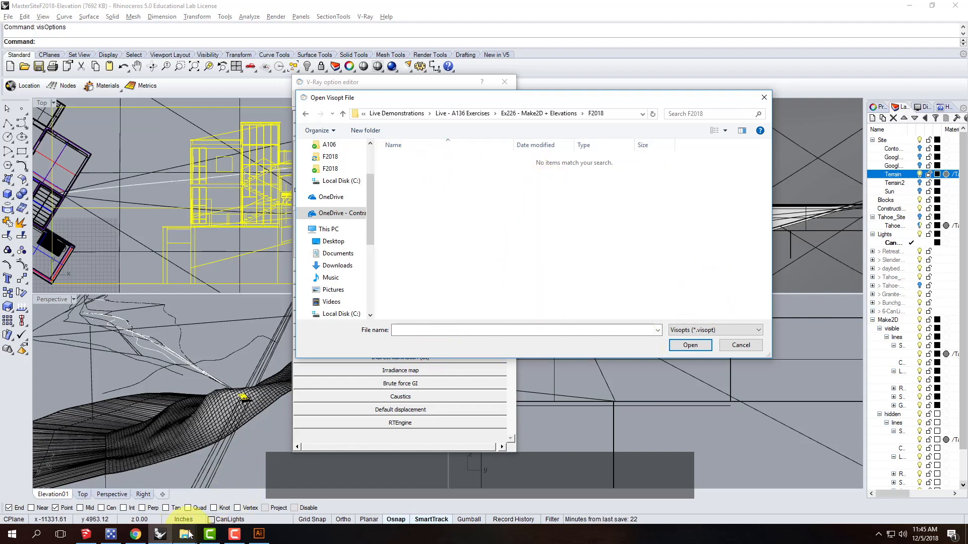
- Switch to Chrome and try to save the Clay Rendering .visopt link from the tutorial's note as download.visopt in the F2018 folder
left_click(136, 535)
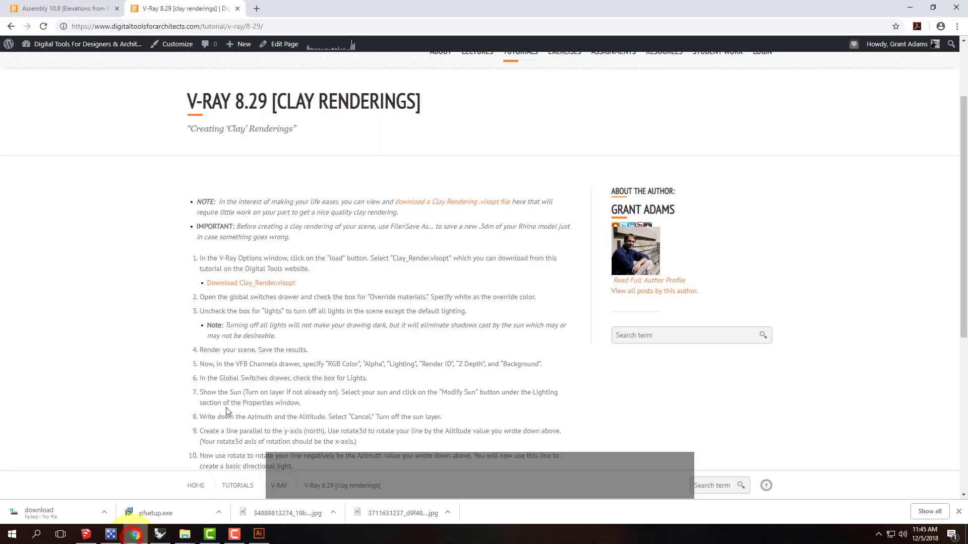
right_click(481, 207)
left_click(496, 252)
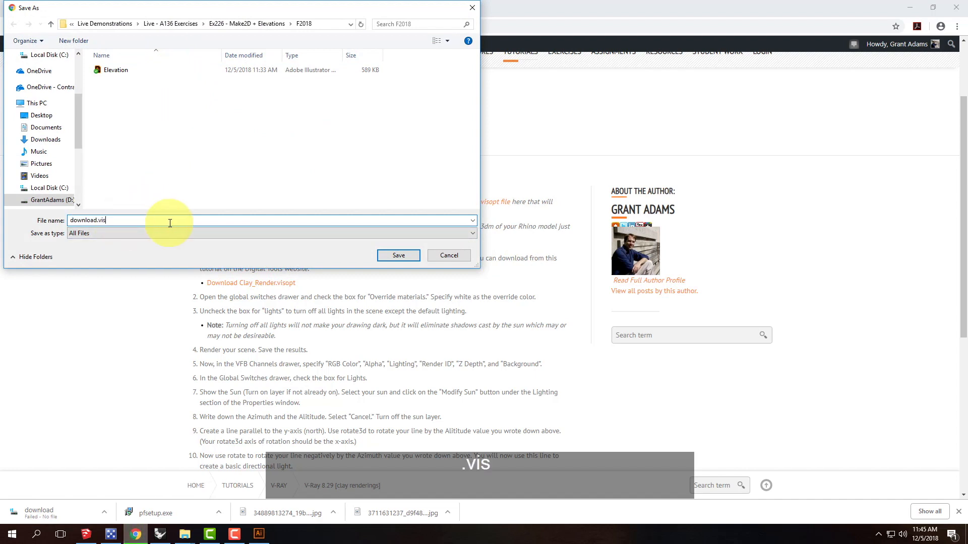
type(".visopt")
left_click(398, 255)
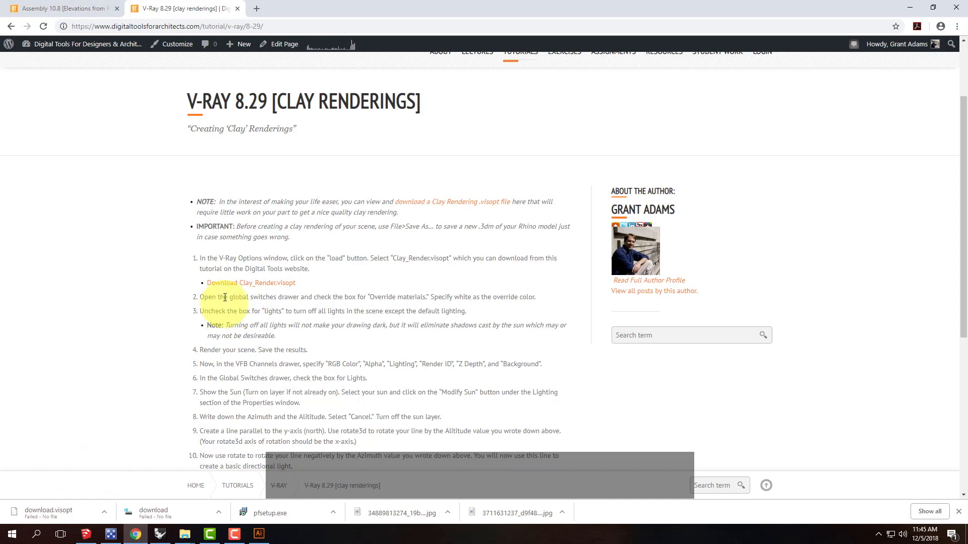
- Save Clay_Render.visopt from the download link under instruction 1 into the F2018 folder
right_click(251, 284)
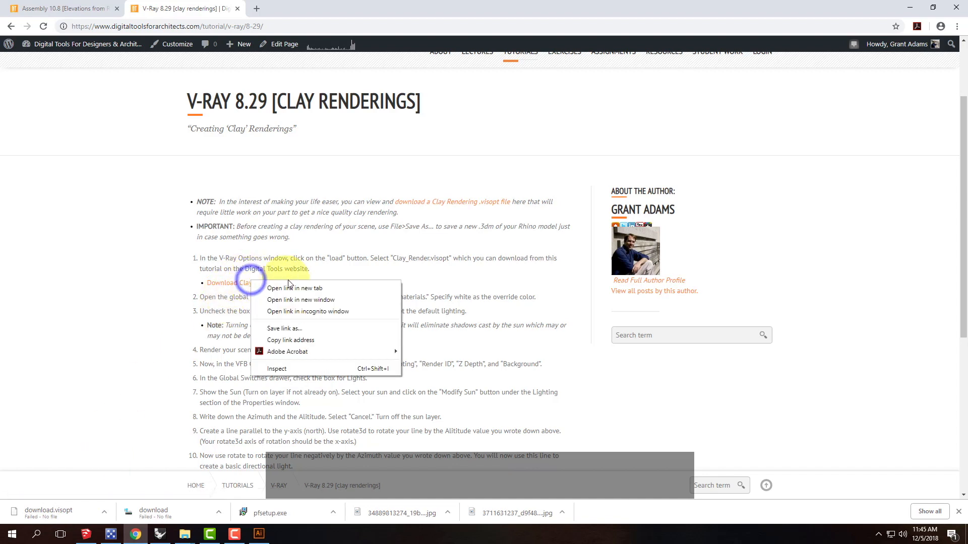
left_click(295, 329)
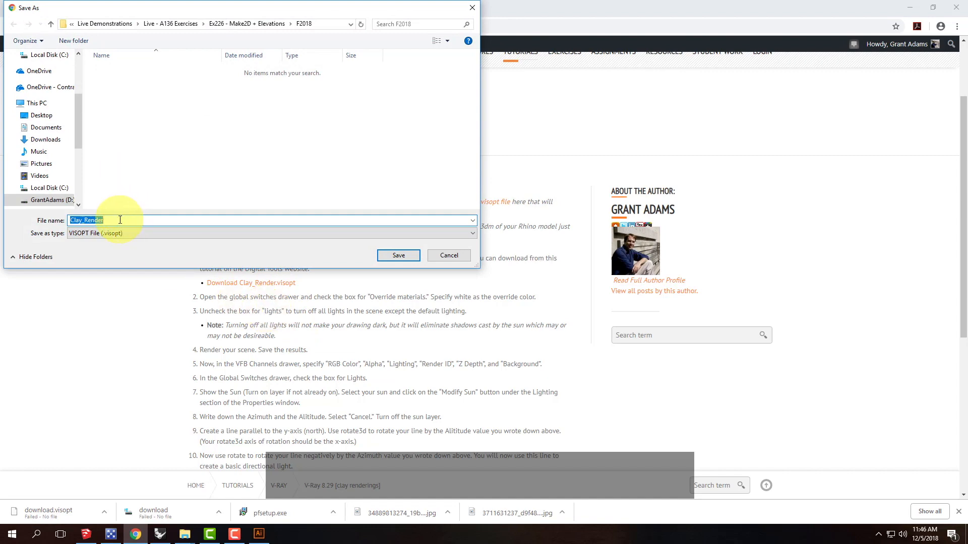
left_click(408, 254)
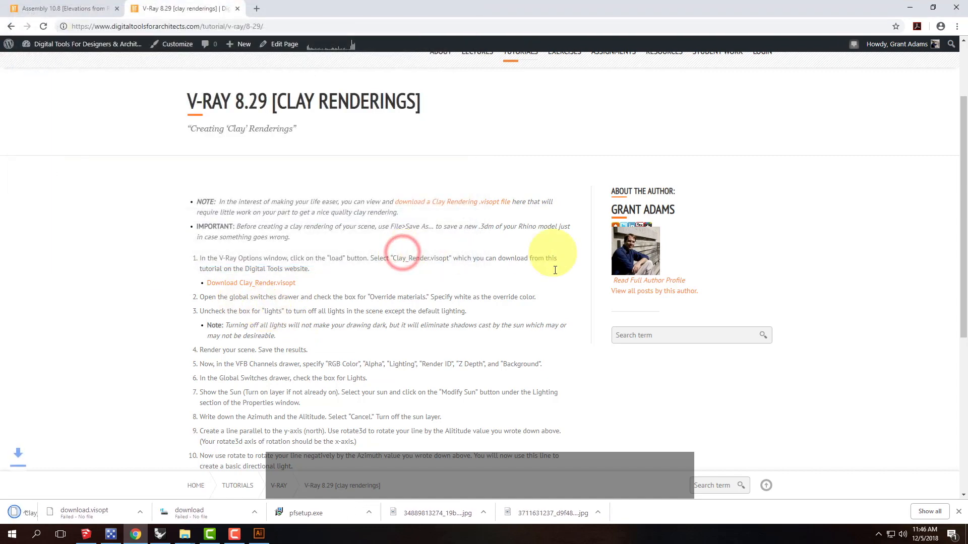
- Open the site's V-Ray Quick Rendering Setups resource page in a new tab and switch to it
scroll(539, 258, "up", 3)
mouse_move(670, 156)
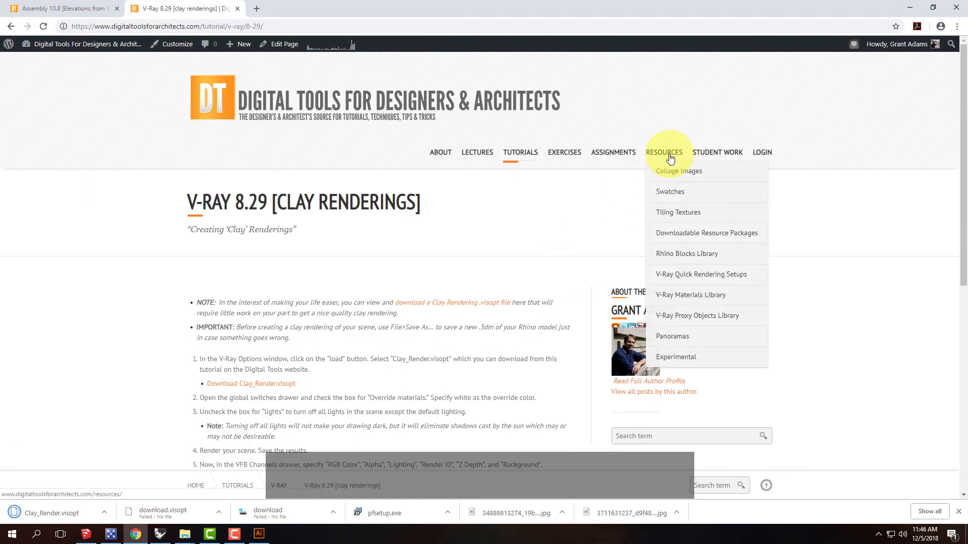
mouse_move(694, 318)
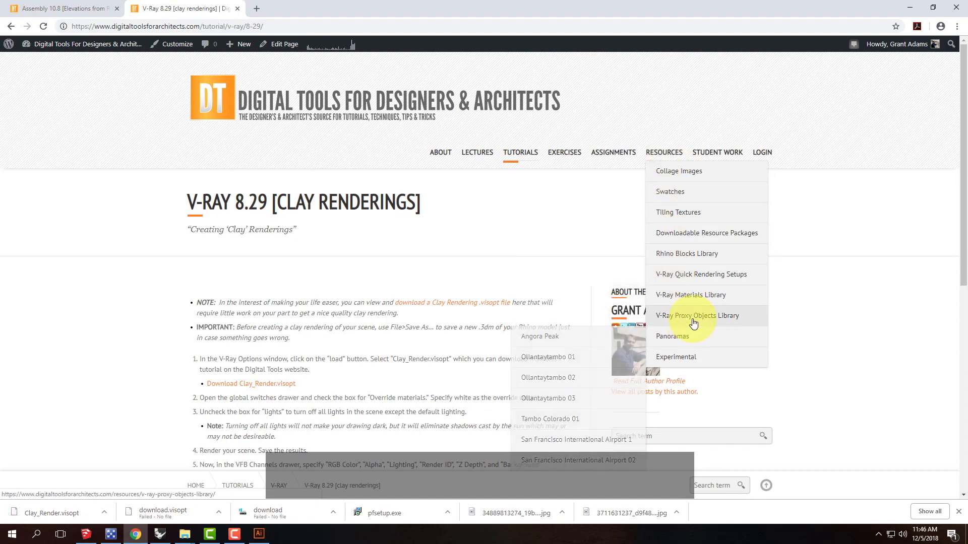
right_click(663, 283)
left_click(685, 290)
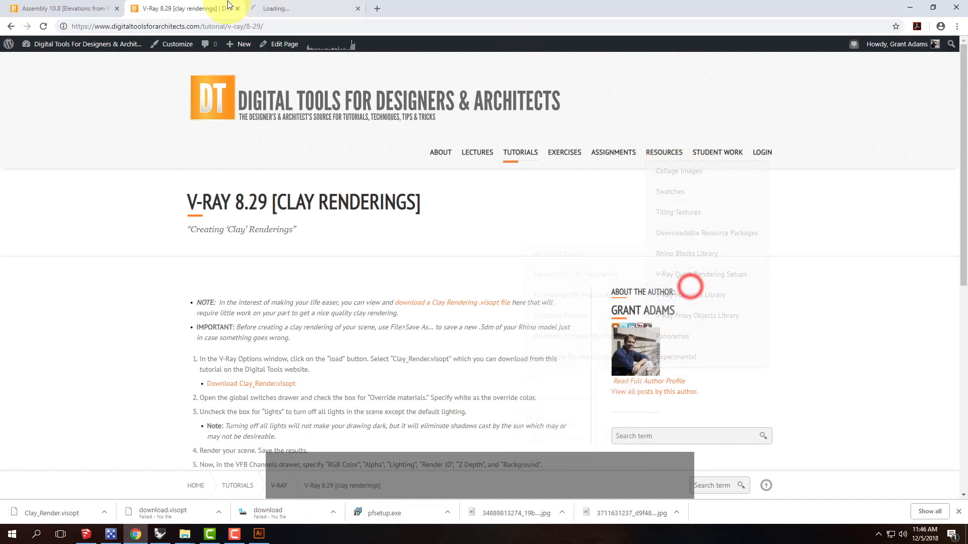
left_click(264, 10)
- Save the Clay Rendering 1 settings file as DTFA-Day-Clay-Render-IRBF.visopt in the F2018 folder
scroll(487, 320, "down", 20)
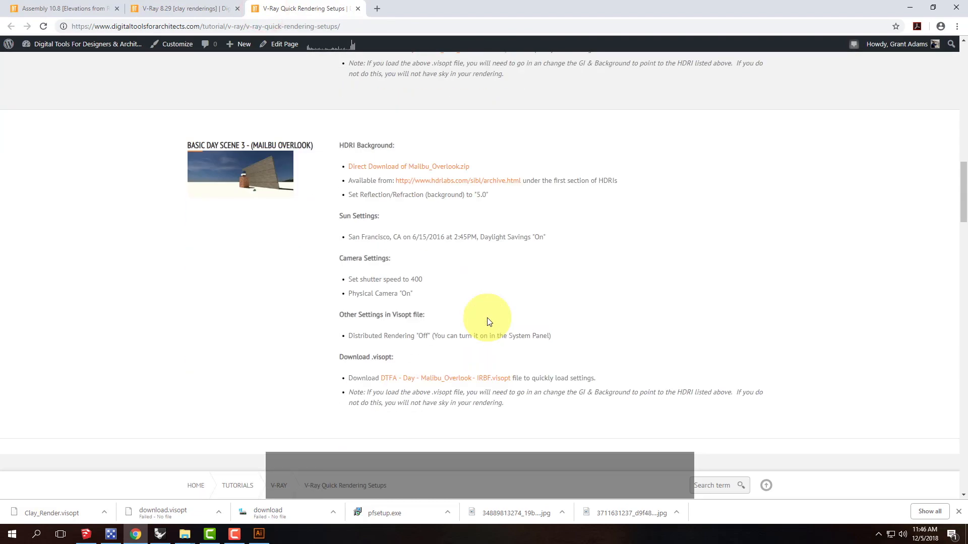
scroll(488, 321, "down", 15)
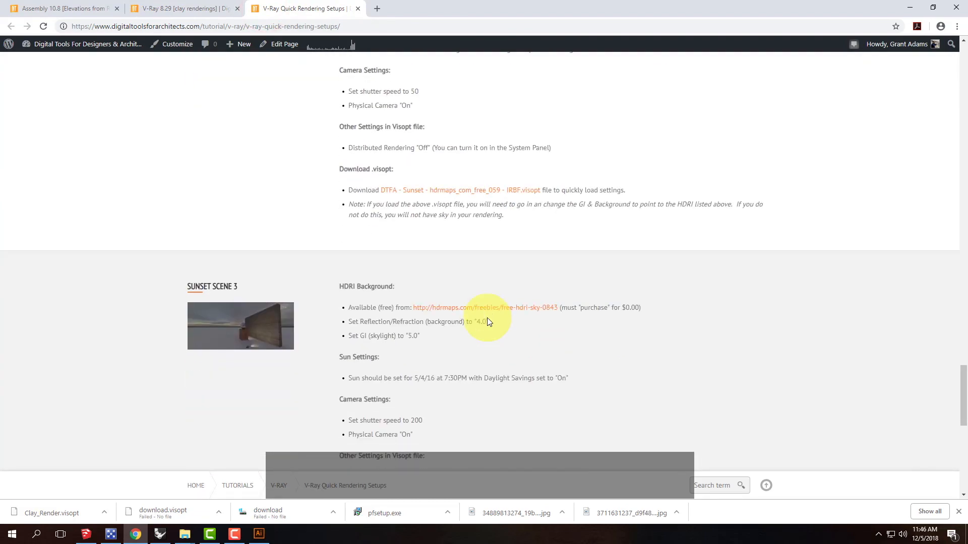
scroll(487, 321, "down", 5)
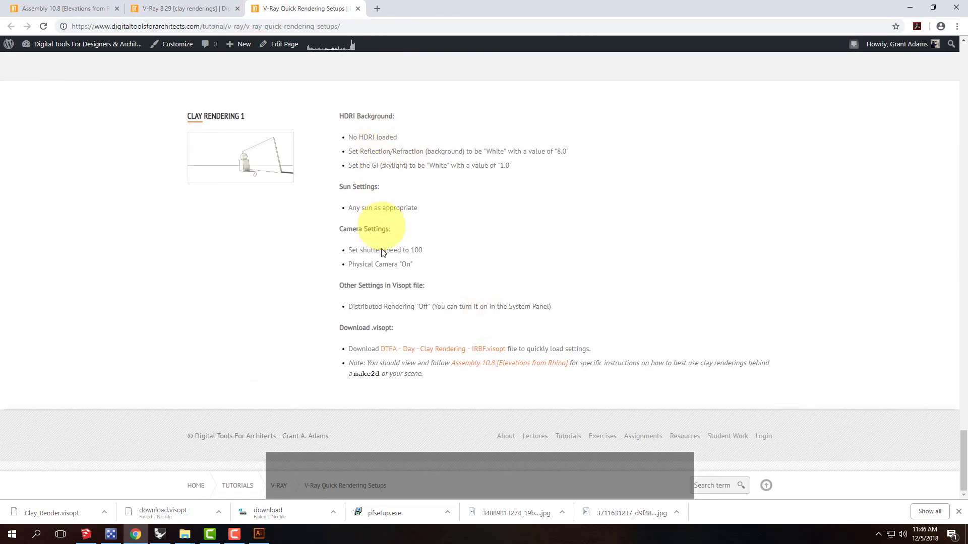
right_click(432, 350)
left_click(492, 398)
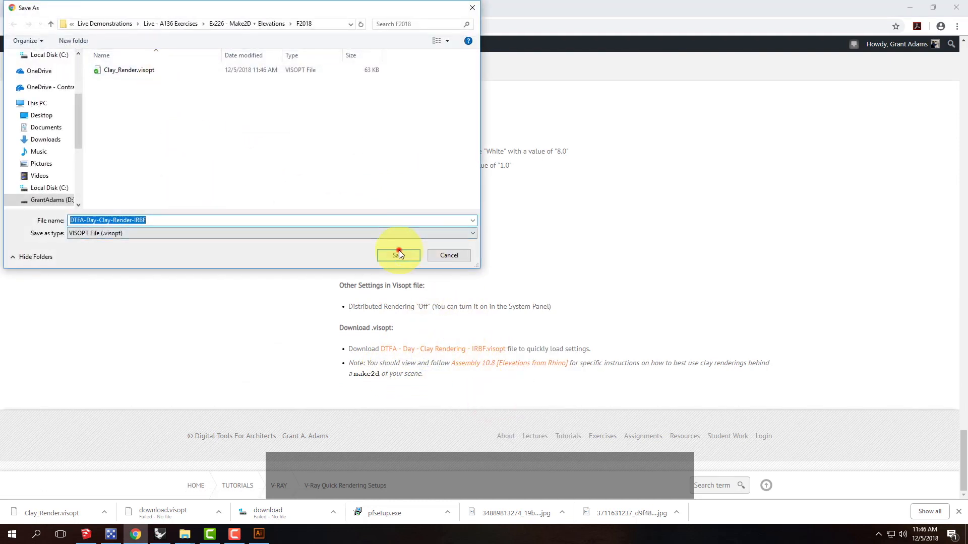
left_click(398, 255)
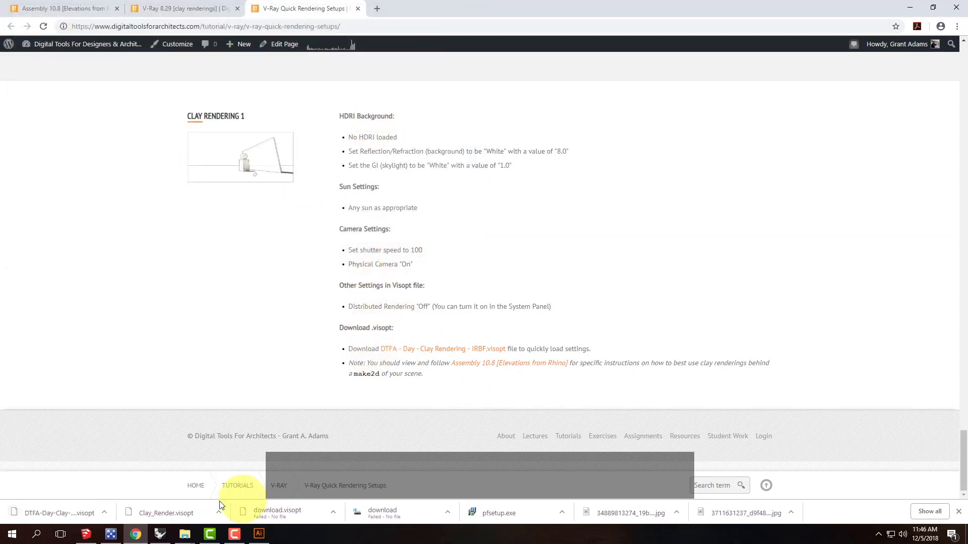
- Switch to Rhino and load DTFA-Day-Clay-Render-IRBF.visopt into the V-Ray options
left_click(159, 535)
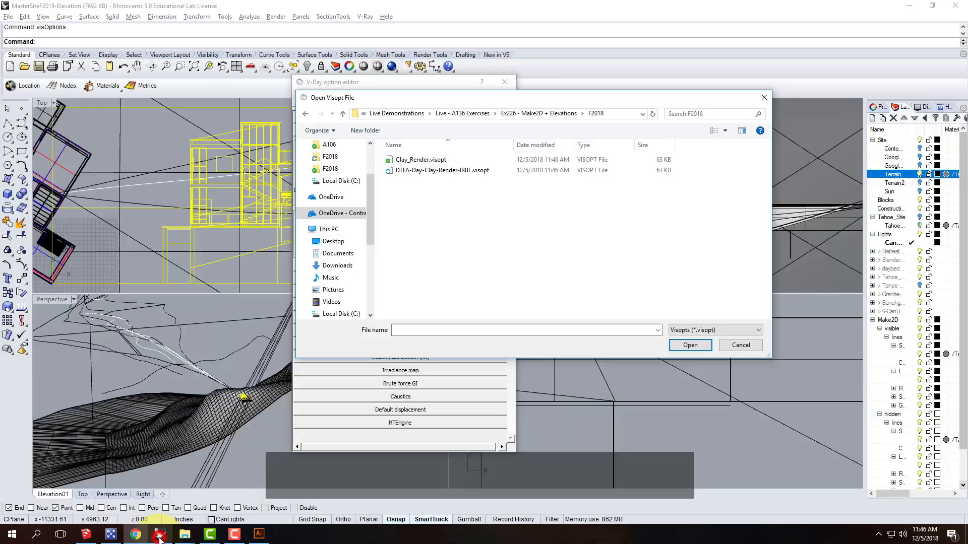
left_click(422, 170)
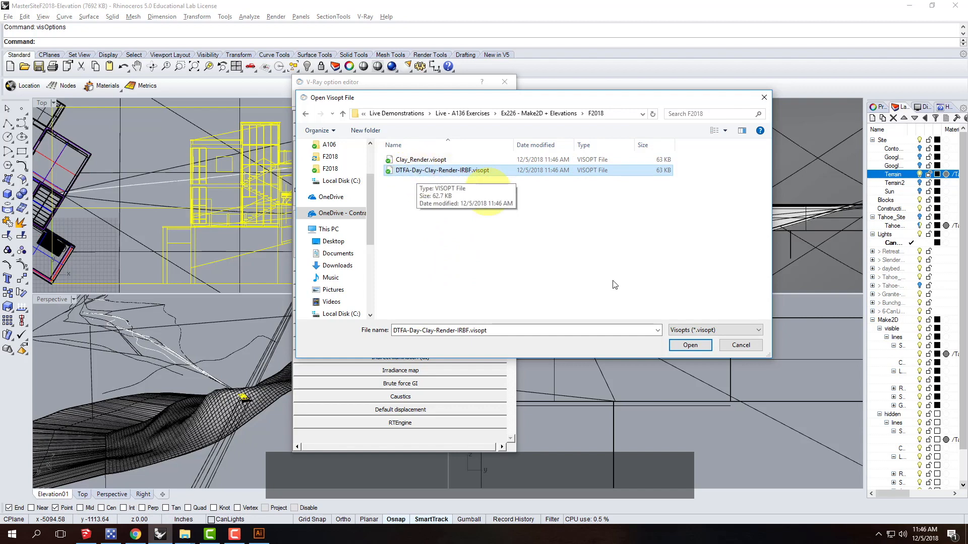
left_click(692, 349)
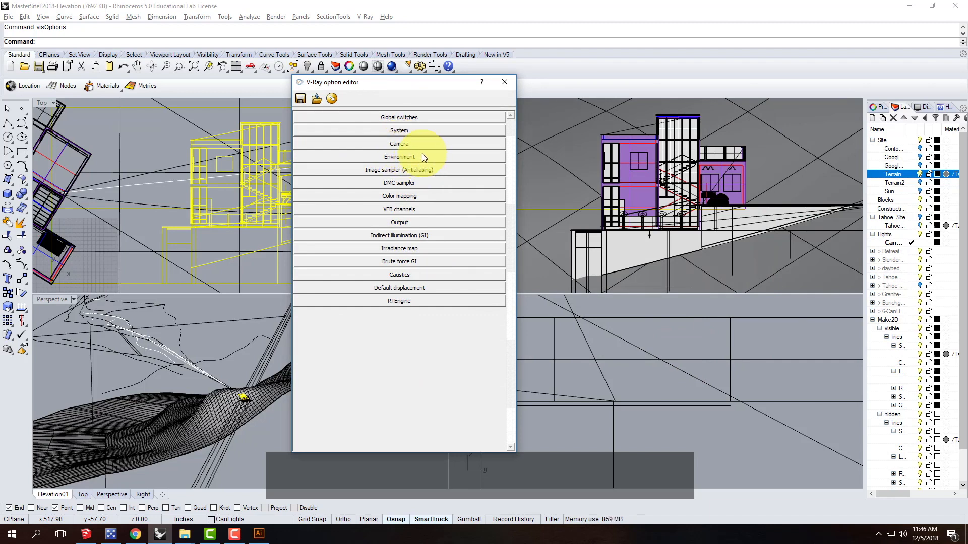
- Check the loaded System and Global switches settings, including the material override, and close the V-Ray option editor
left_click(413, 132)
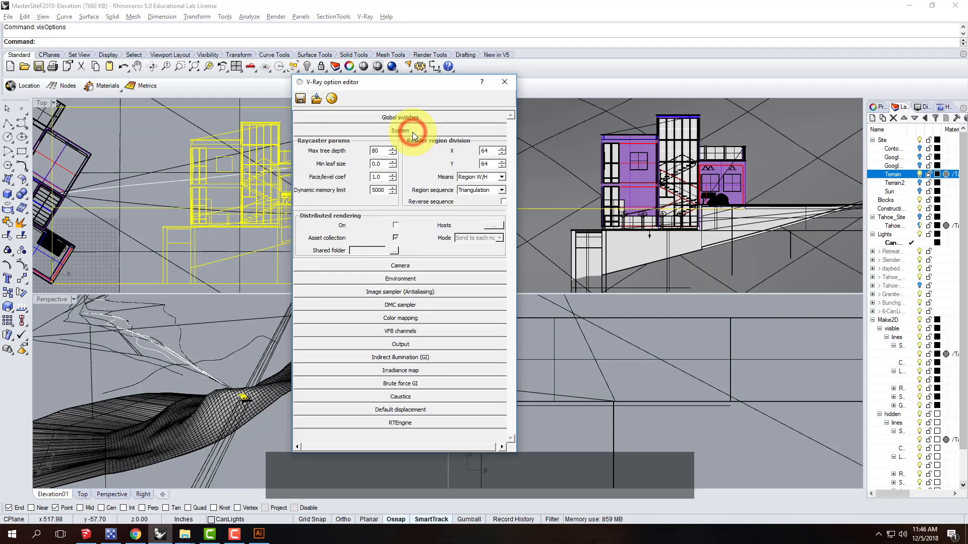
left_click(412, 132)
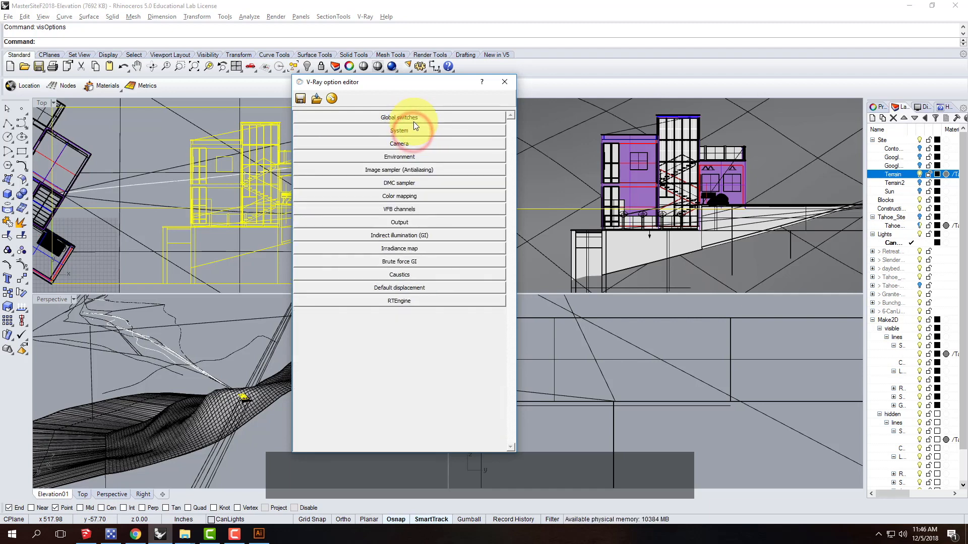
left_click(414, 119)
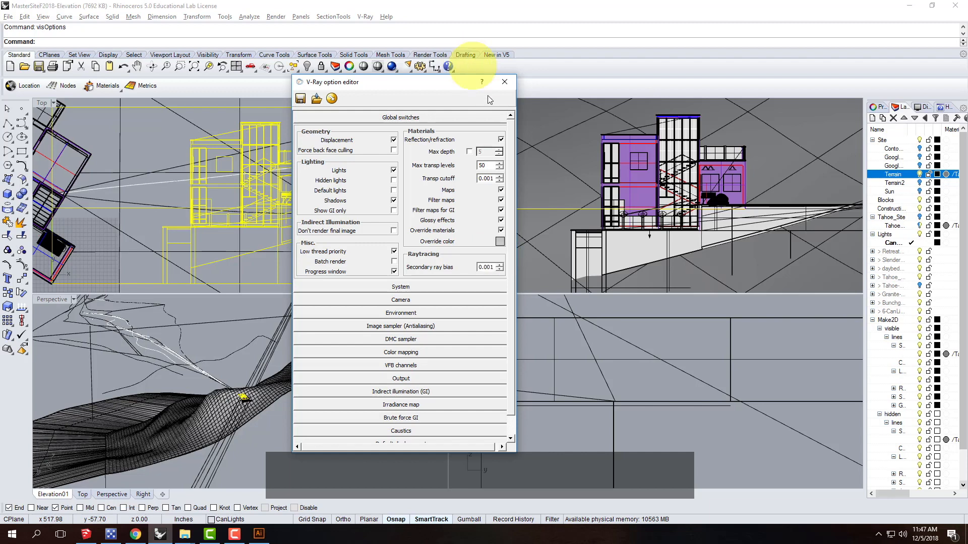
left_click(504, 82)
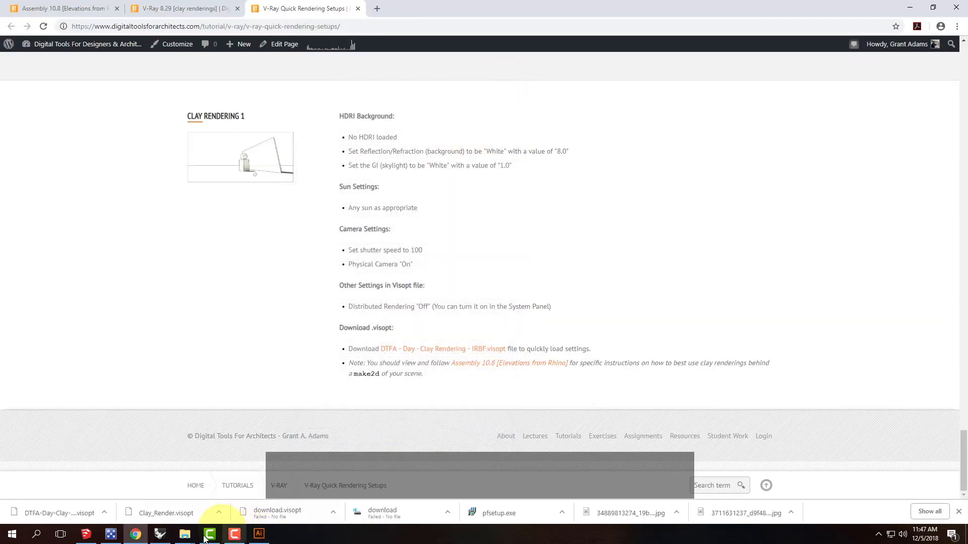
- Return to Rhino, make the Elevation01 viewport active and reopen the V-Ray option editor
left_click(166, 537)
left_click(472, 100)
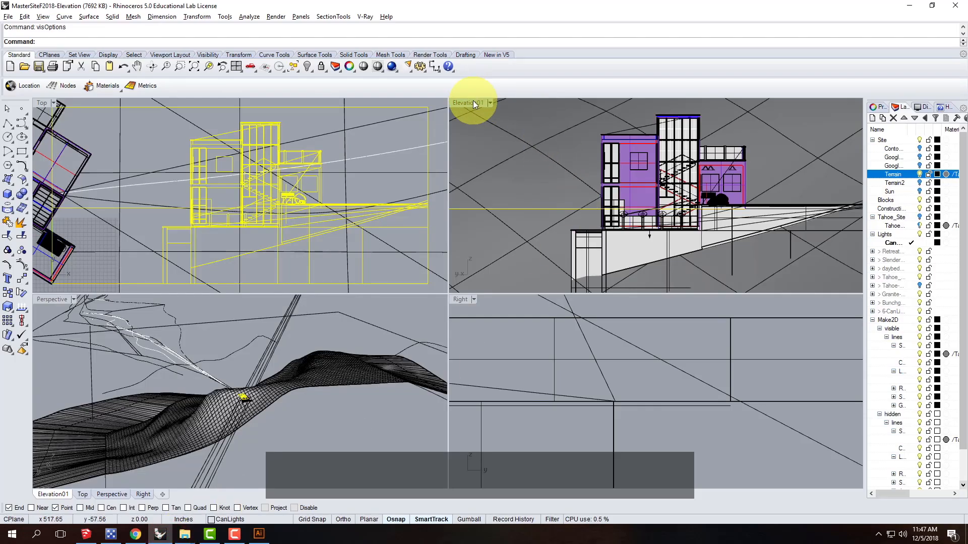
left_click(300, 16)
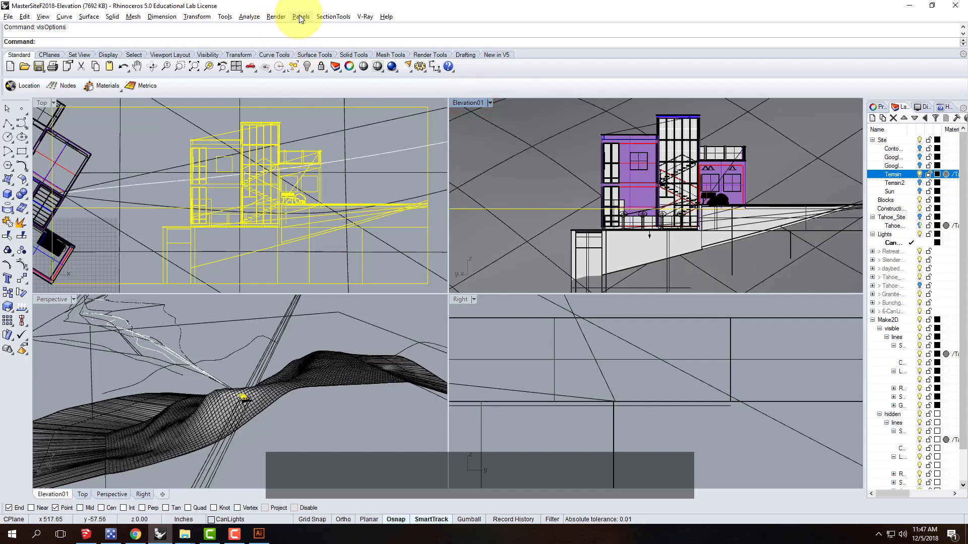
mouse_move(371, 18)
left_click(367, 17)
left_click(367, 17)
left_click(375, 28)
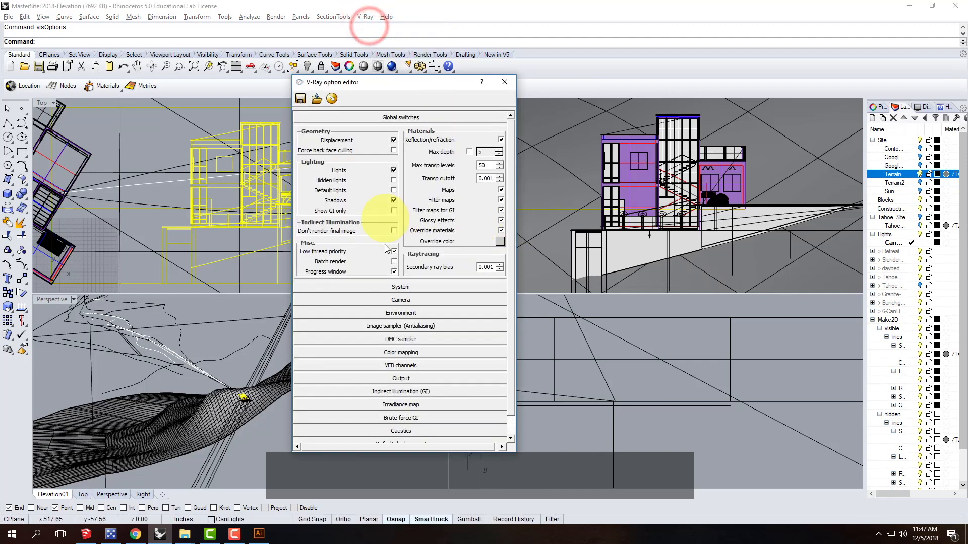
- Match the V-Ray output's image aspect ratio to the Elevation01 view and lock it
left_click(398, 379)
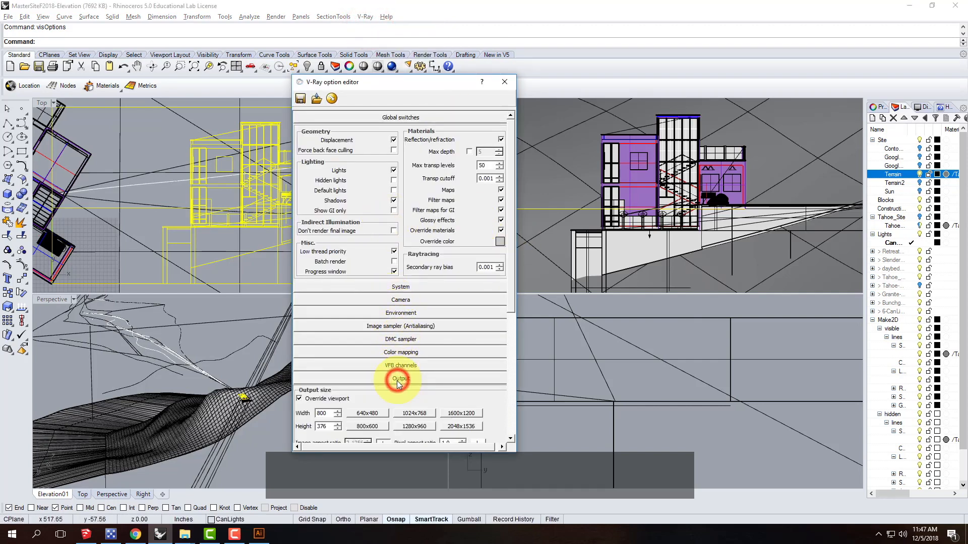
scroll(373, 393, "down", 3)
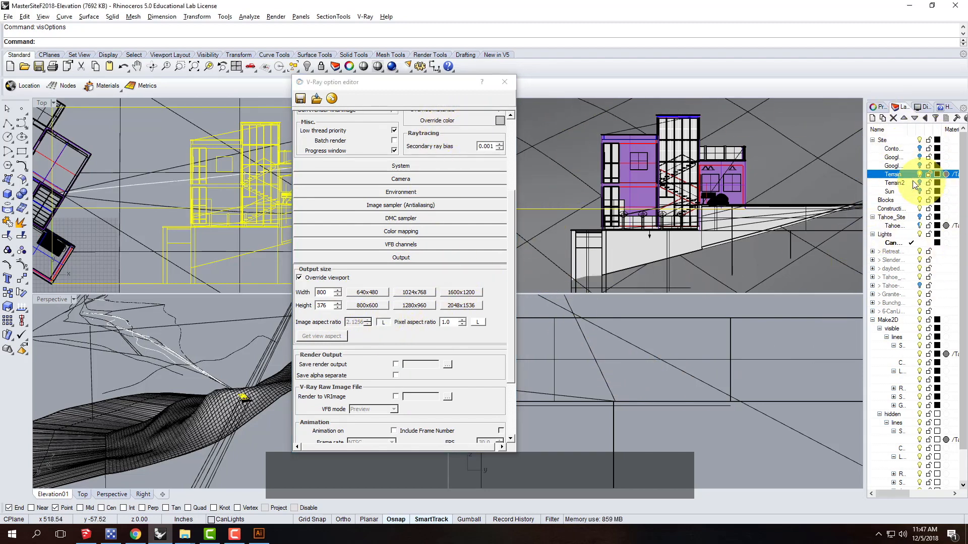
left_click(382, 323)
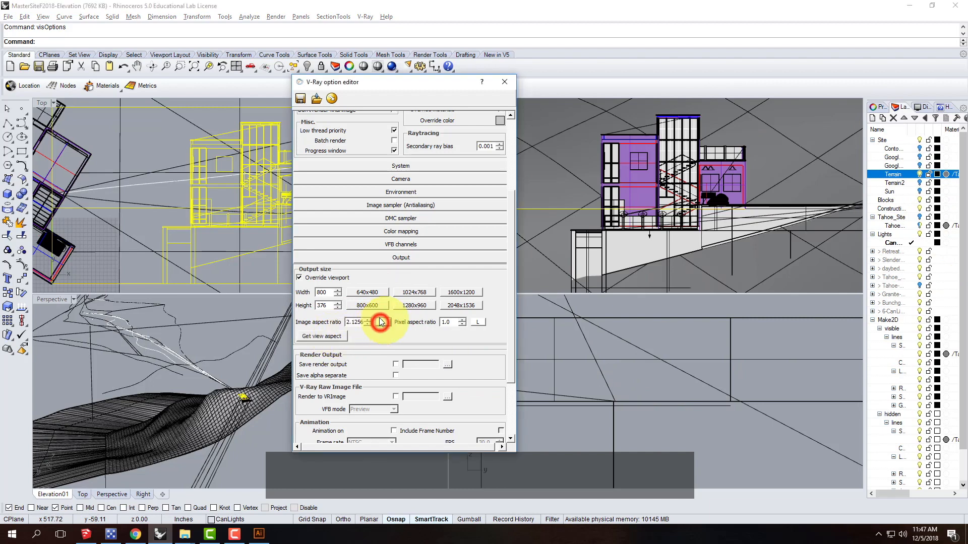
left_click(329, 337)
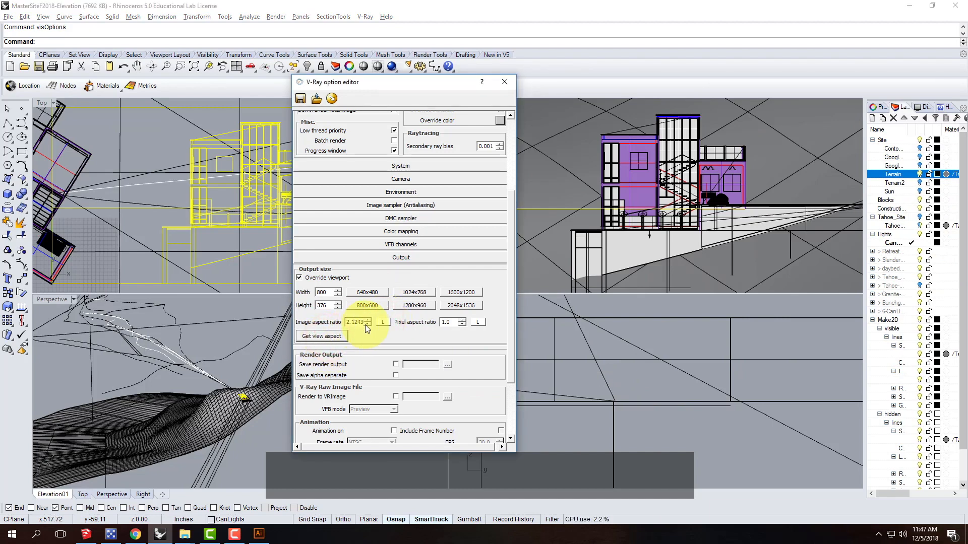
left_click(383, 323)
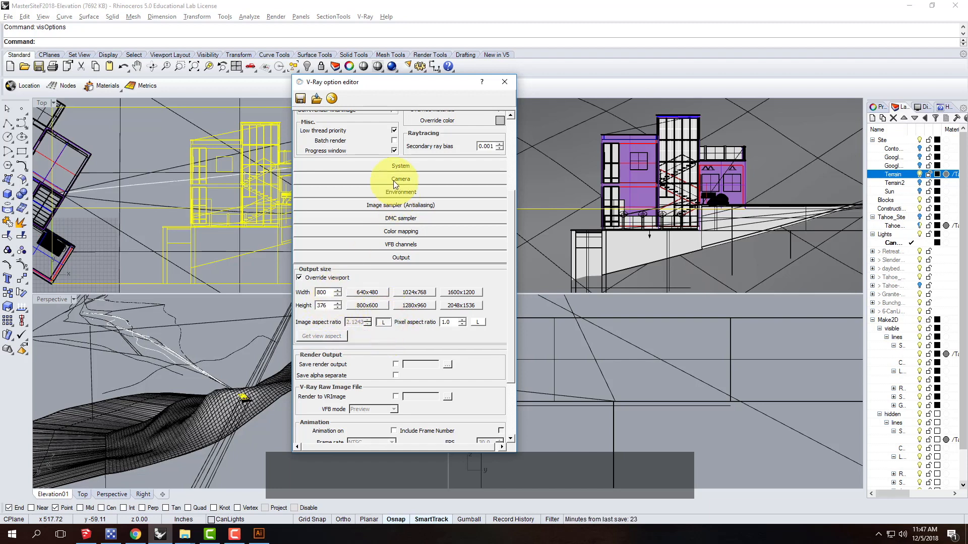
- Test-render the elevation before and after turning on the Sun layer, closing each frame buffer
left_click(392, 67)
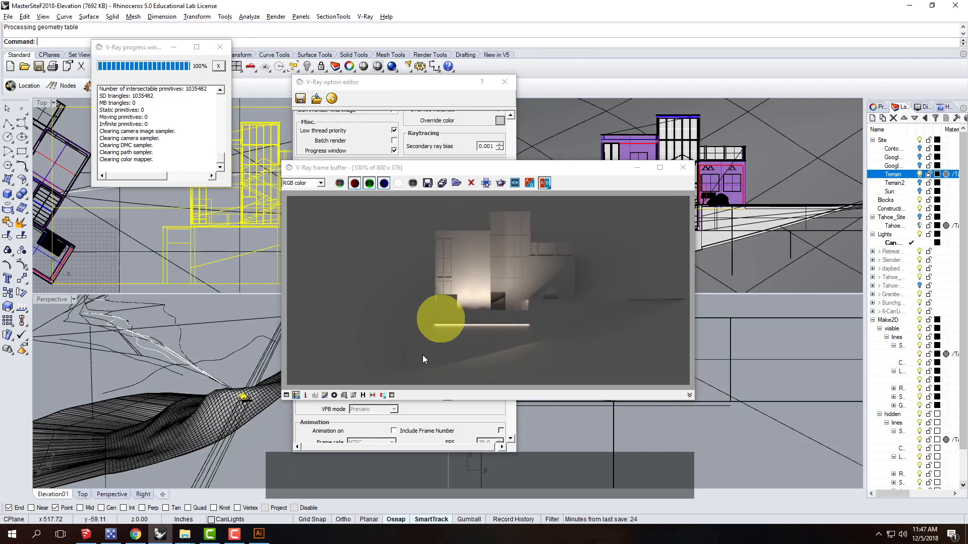
left_click(686, 166)
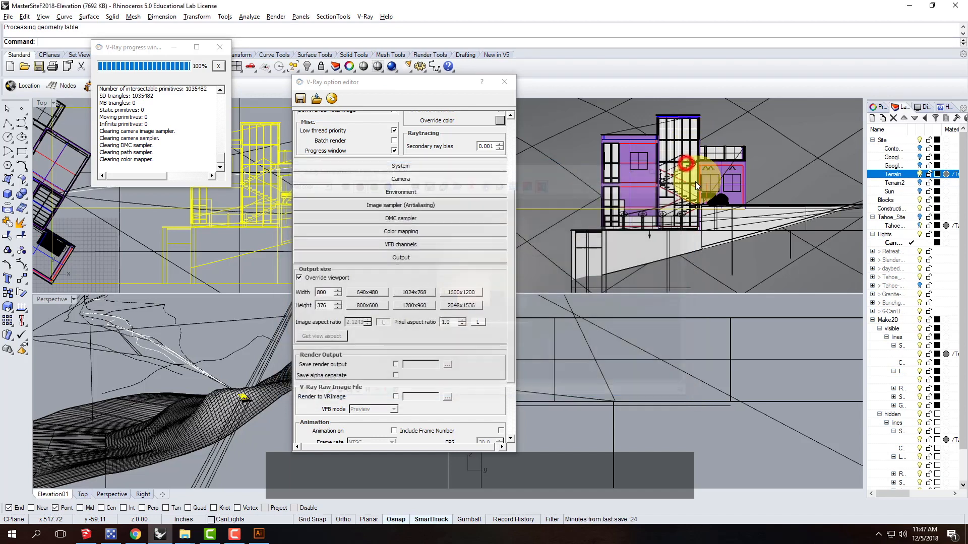
left_click(919, 192)
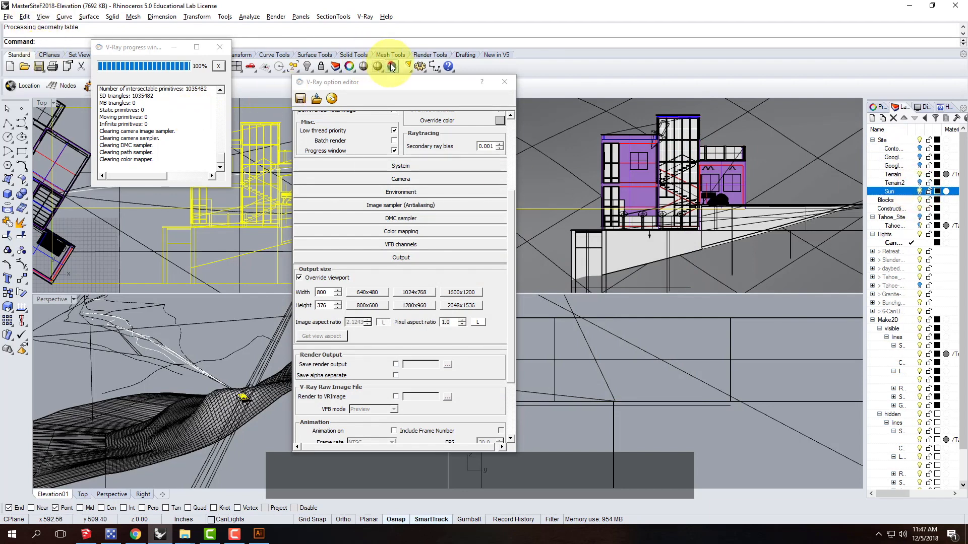
left_click(410, 69)
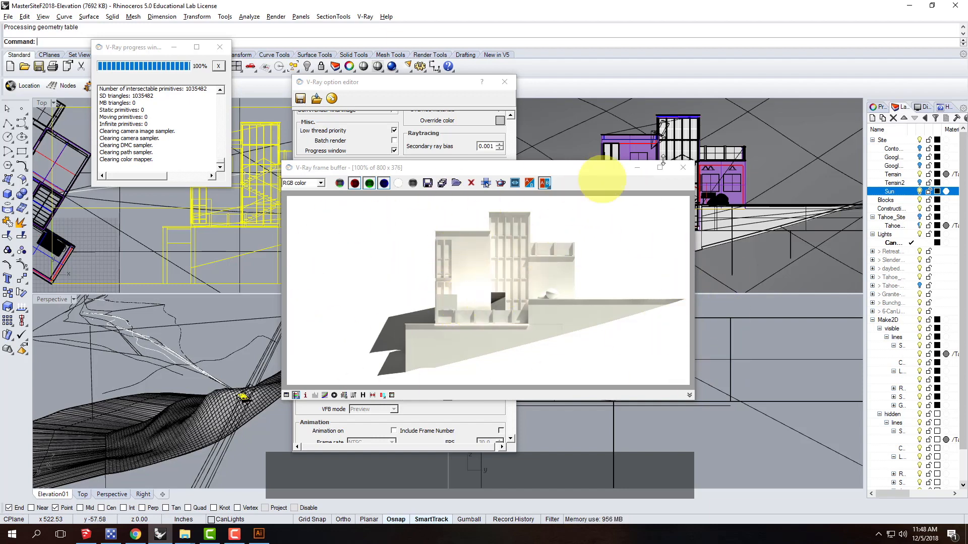
left_click(683, 168)
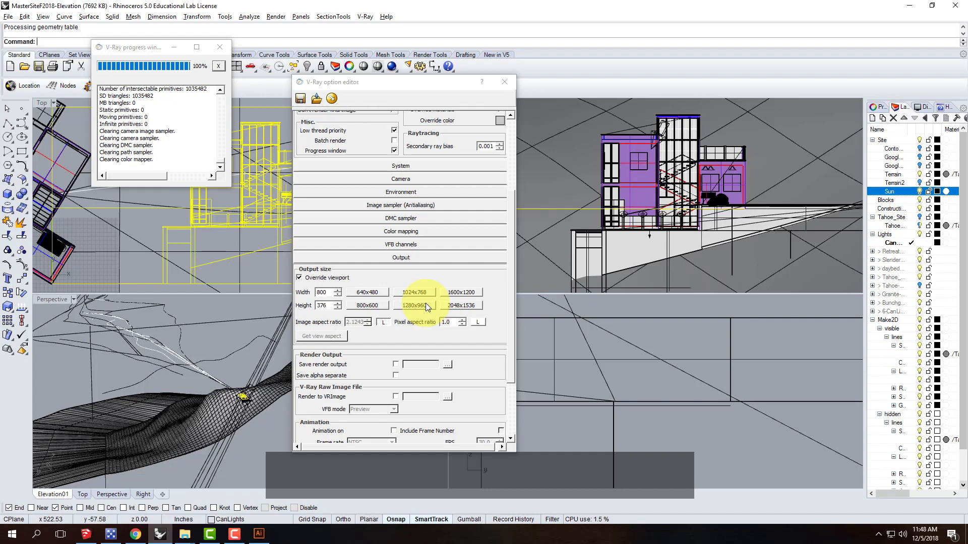
- Set the output height to 1500 pixels with the aspect ratio locked, start a render and close its frame buffer
left_click(459, 306)
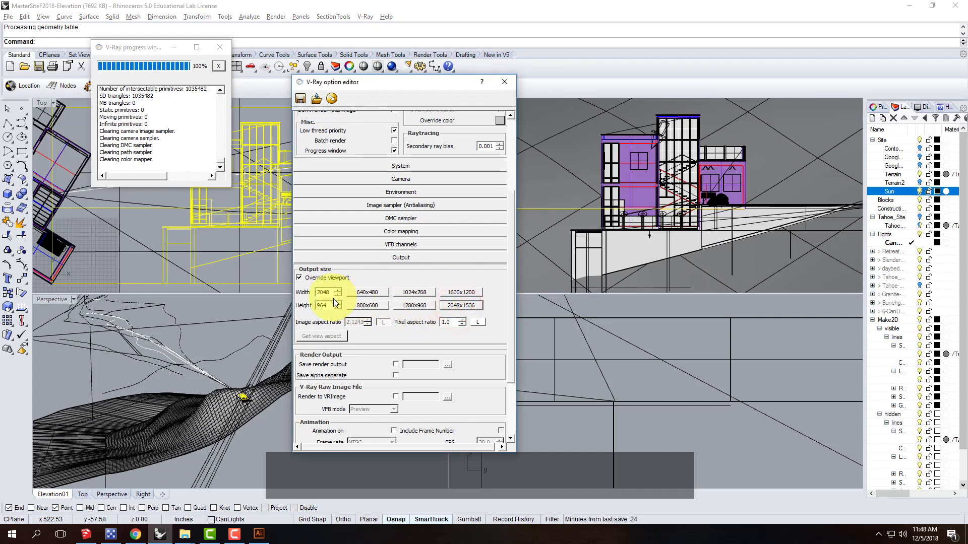
left_click_drag(331, 307, 286, 288)
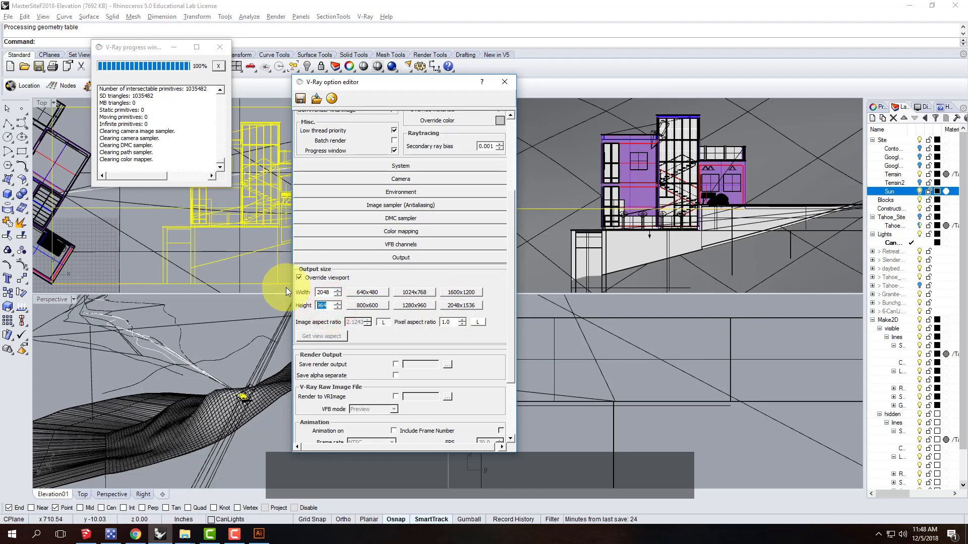
type("1500")
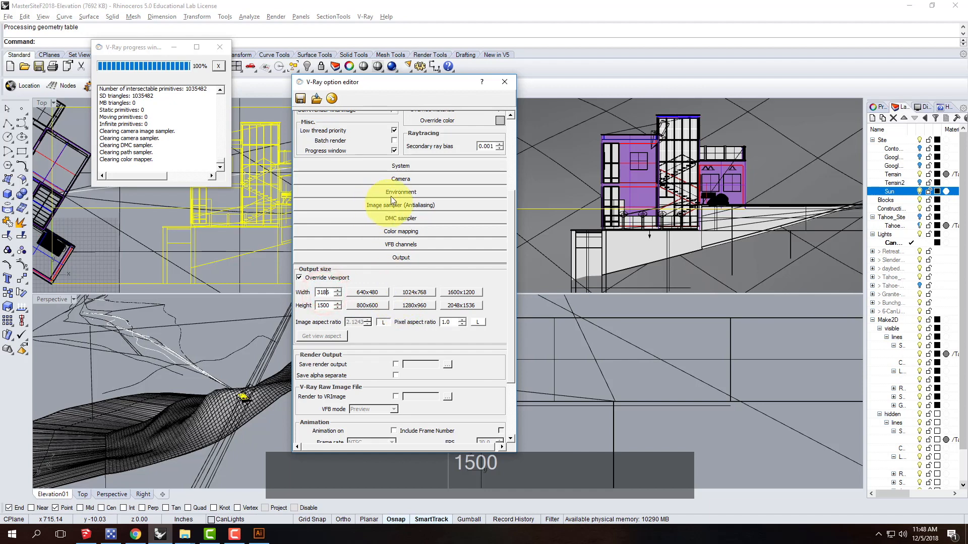
left_click(392, 67)
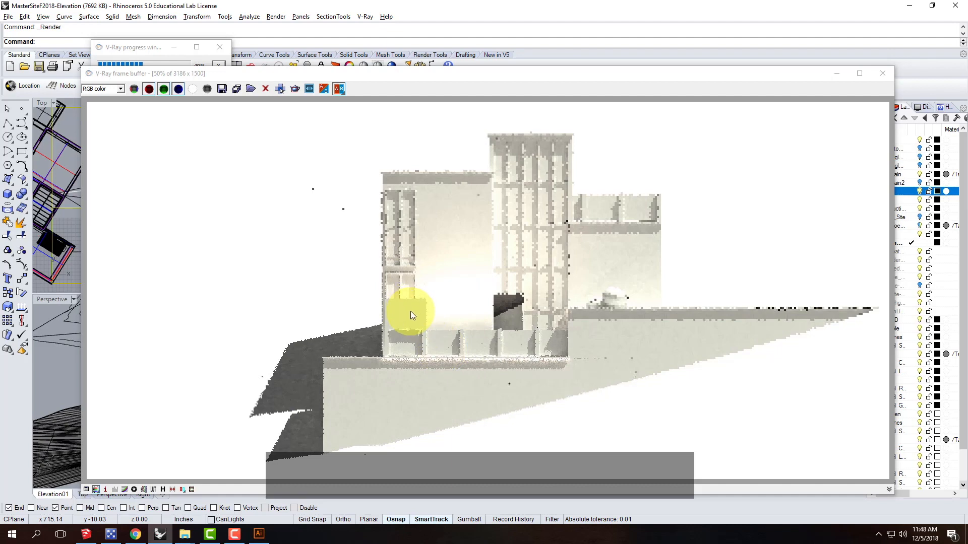
left_click(883, 73)
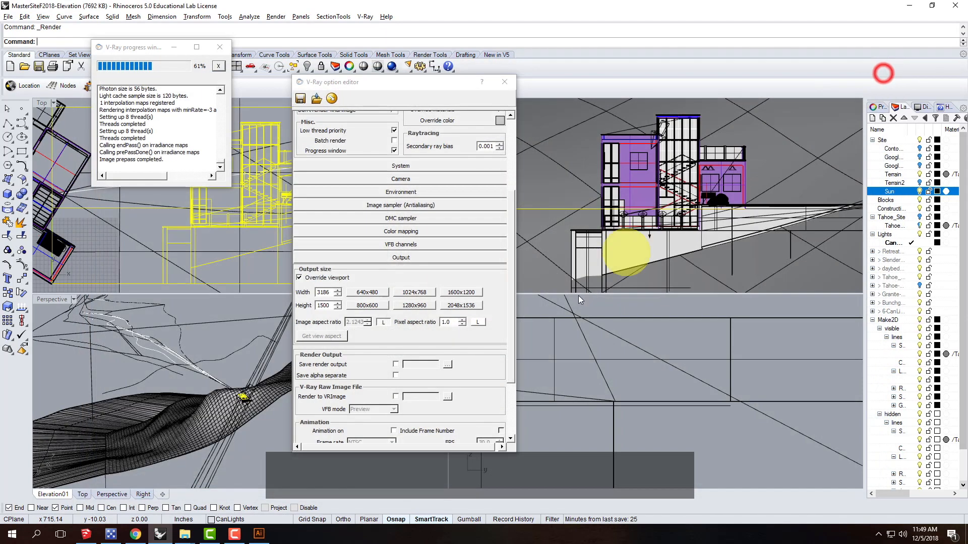
- Delete the rectangular surface covering the building's lower-left windows and render the elevation again at 3186 x 1500
left_click(623, 200)
left_click(652, 228)
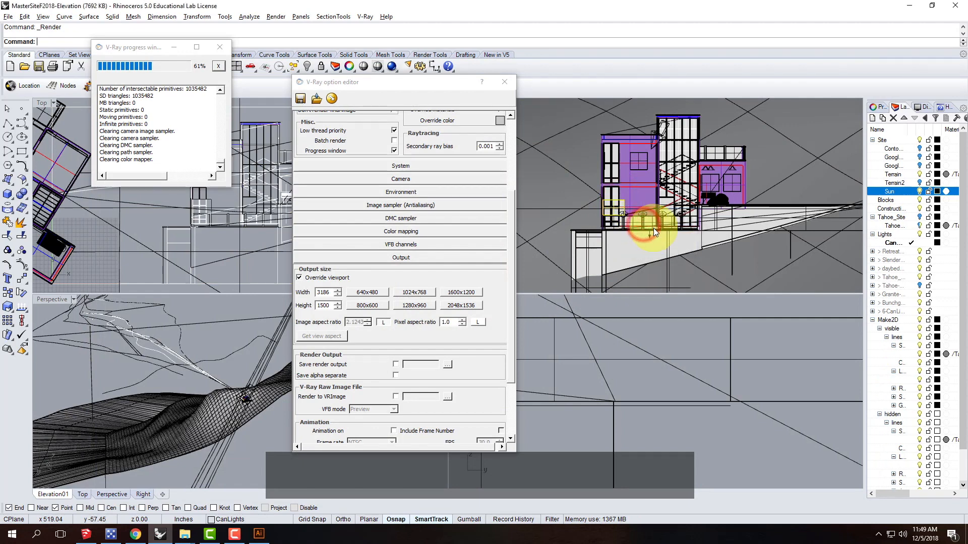
key("Delete")
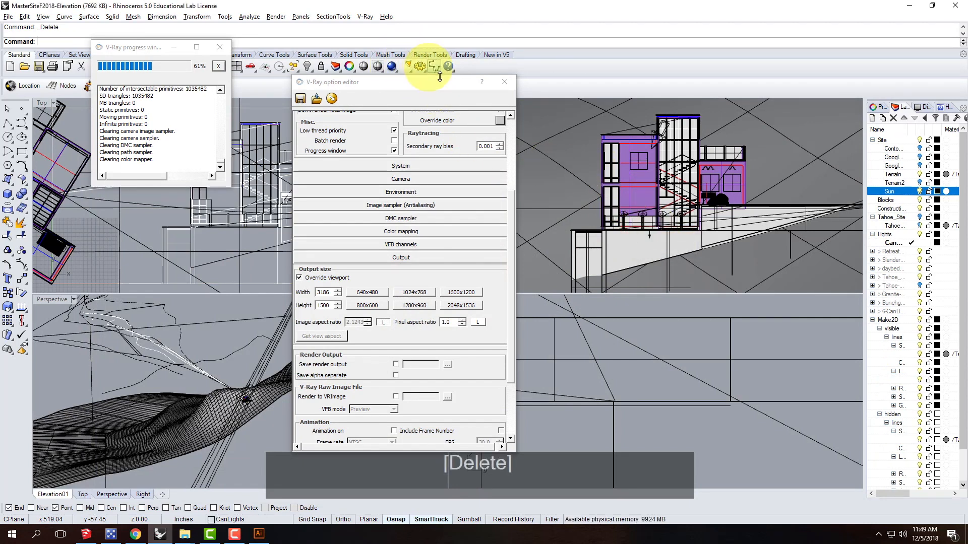
left_click(393, 67)
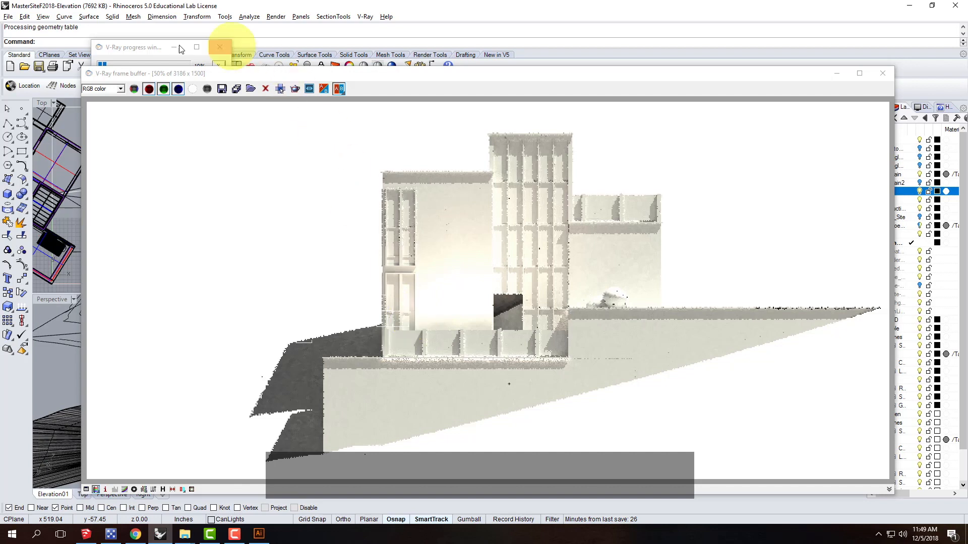
left_click(149, 47)
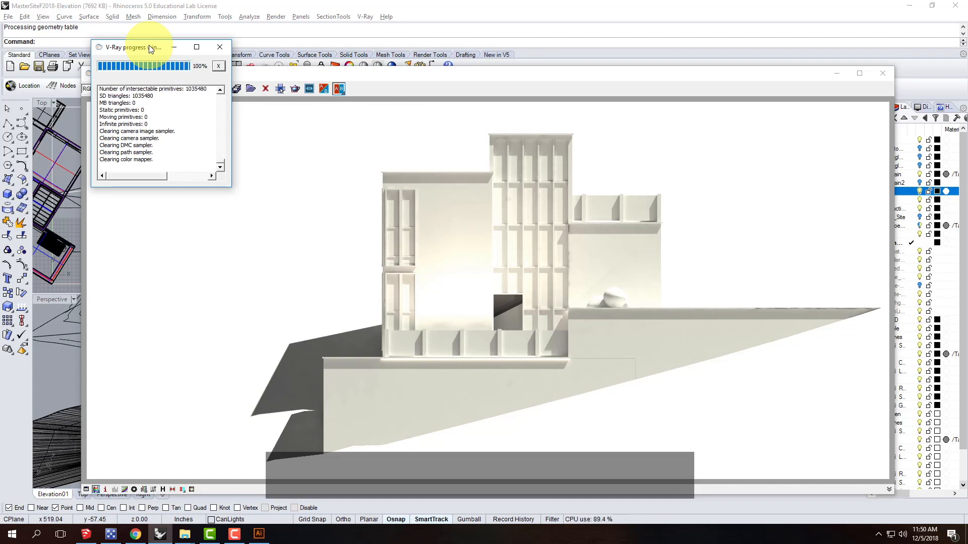
left_click(225, 47)
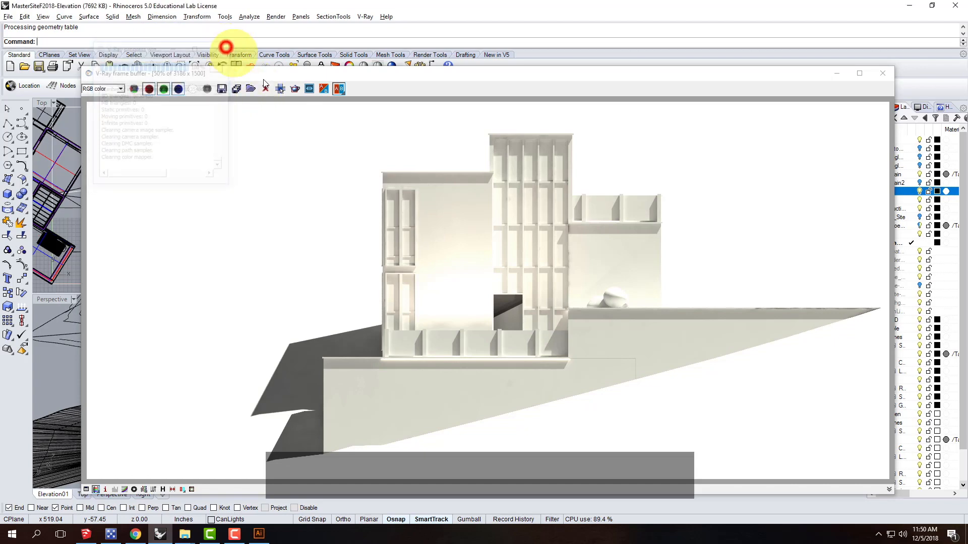
- Start saving the rendered image and browse to the F2018 folder inside Ex226 - Make2D + Elevations
left_click(222, 88)
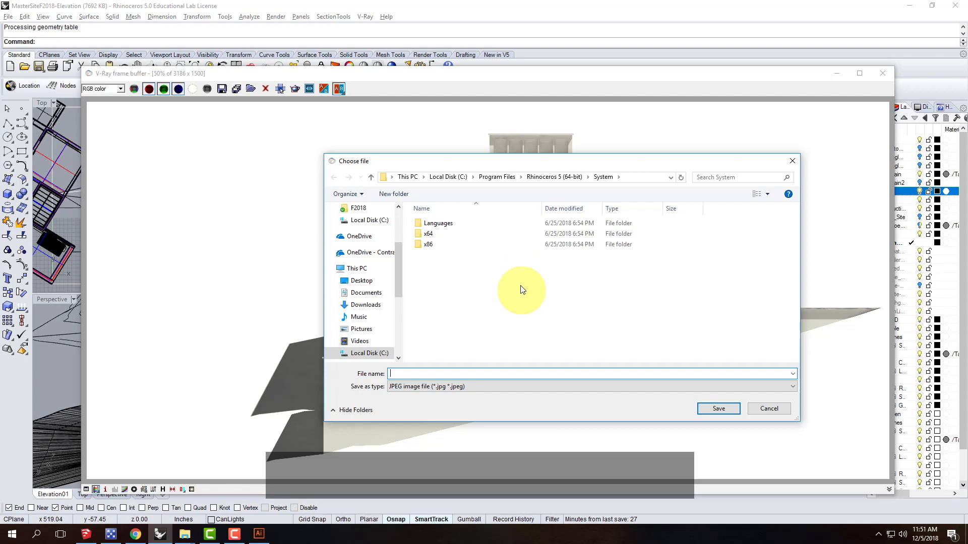
left_click(360, 252)
double_click(458, 264)
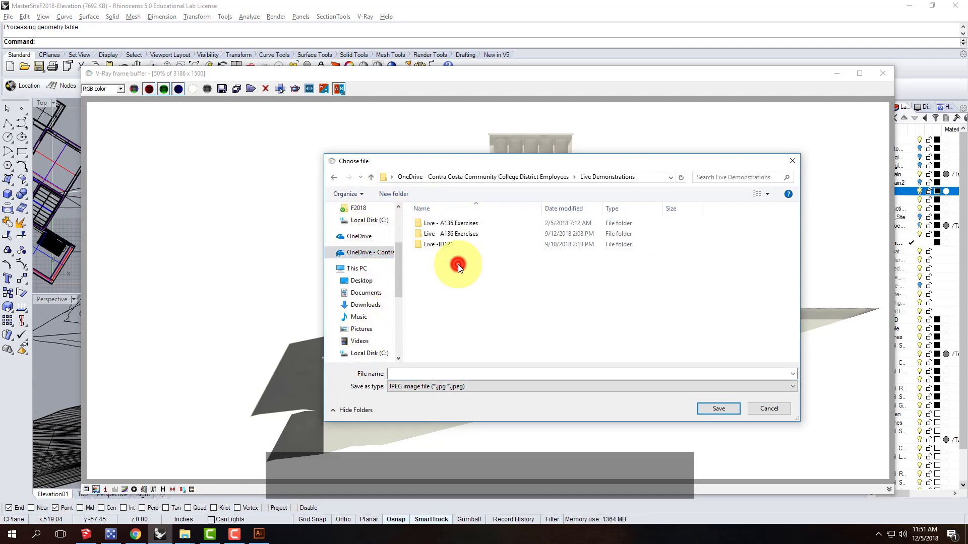
double_click(450, 234)
scroll(459, 292, "down", 5)
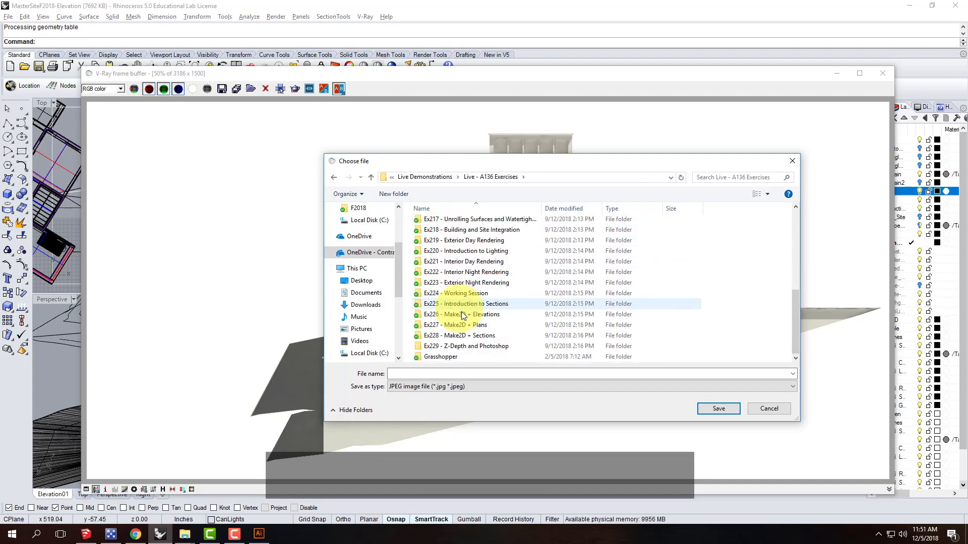
double_click(473, 315)
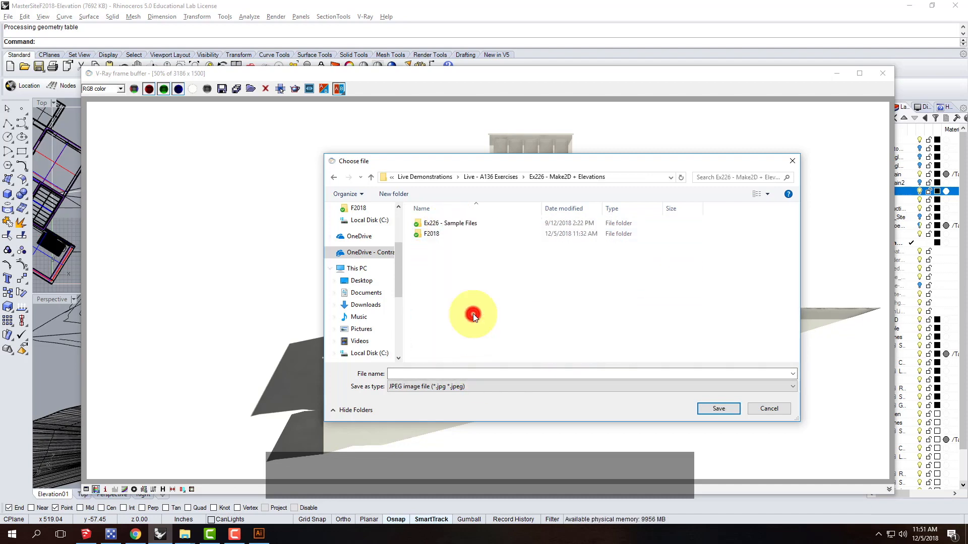
double_click(447, 234)
- Save the rendering as a JPEG image named Clay Rendering - Elevation01
left_click(410, 373)
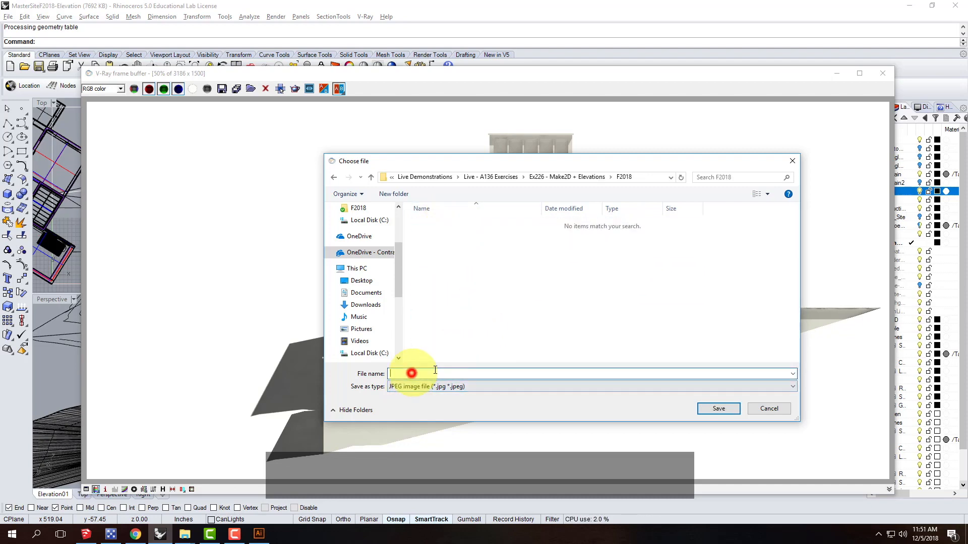
type("Clay Rendering ")
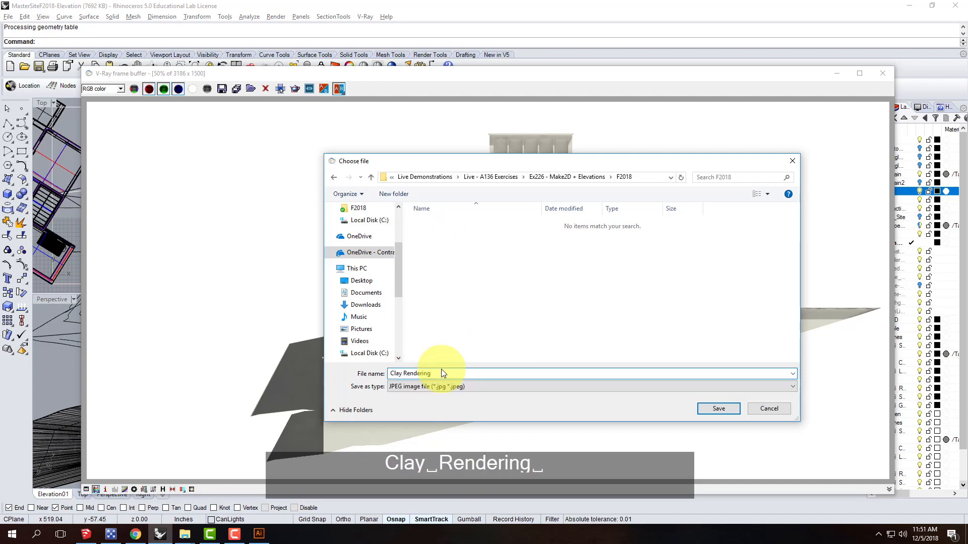
type("- Elevation")
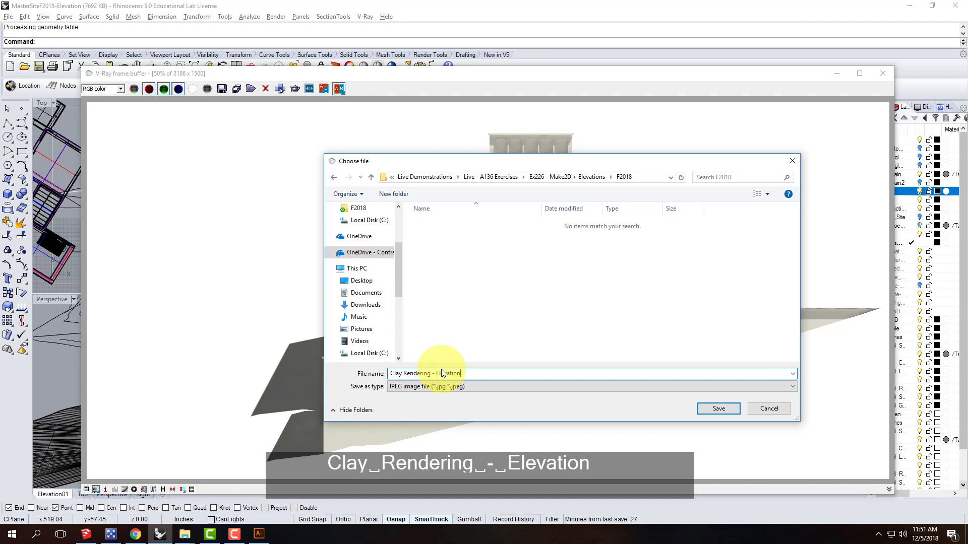
key("BackSpace")
type("01")
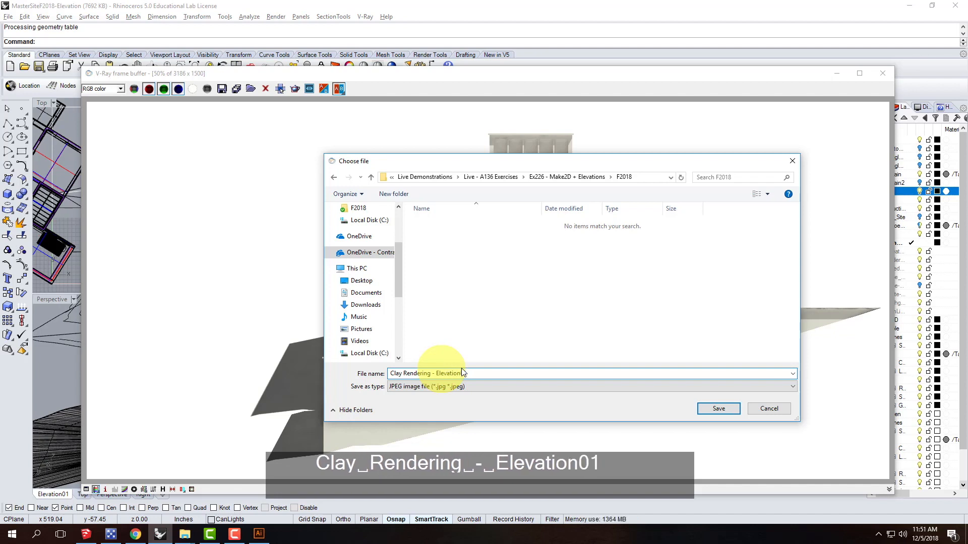
left_click(735, 406)
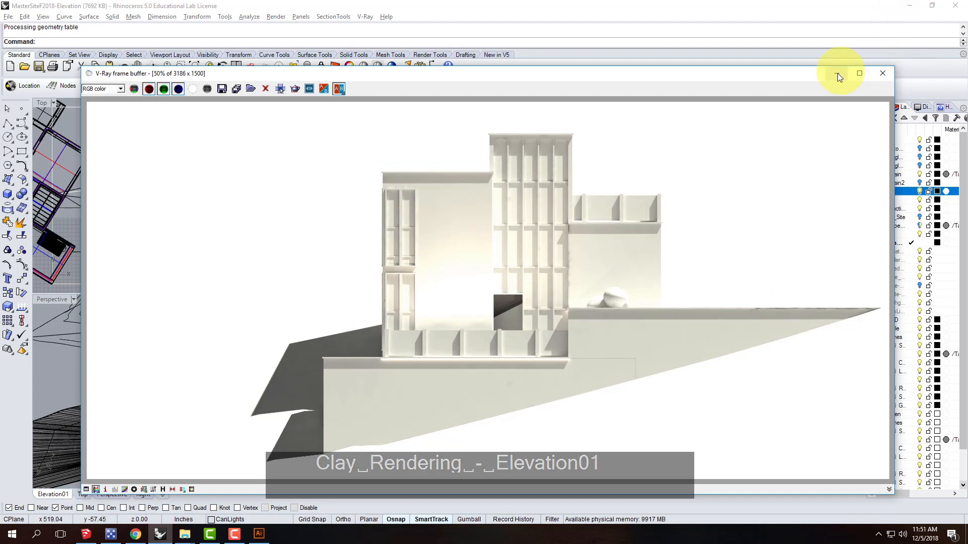
- Switch to Illustrator and place the Clay Rendering - Elevation01 image as a linked file in the Elevation drawing
left_click(259, 534)
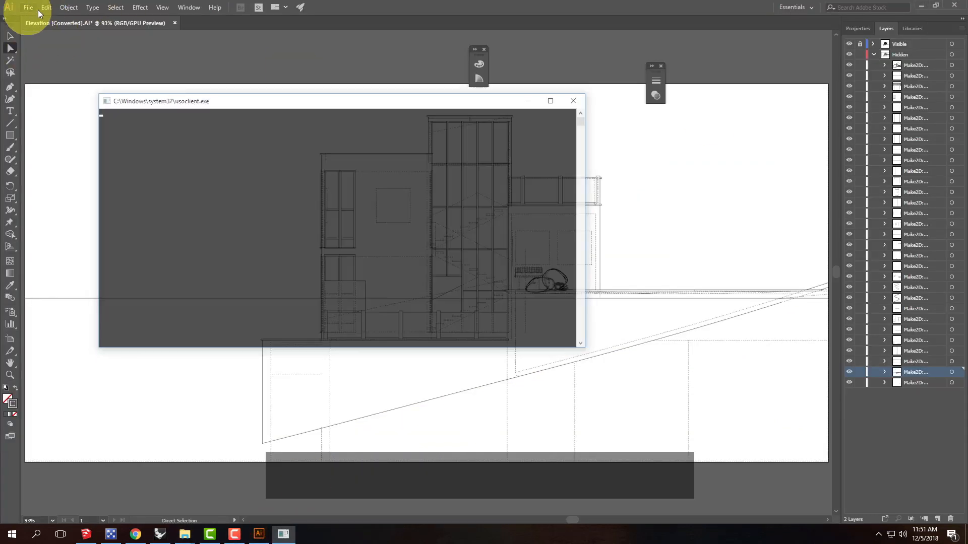
left_click(28, 7)
left_click(59, 171)
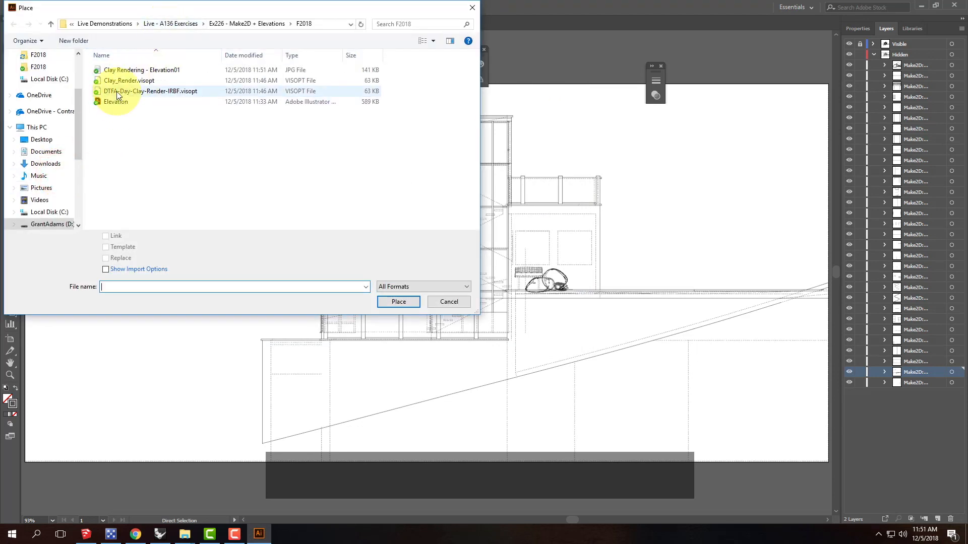
left_click(125, 71)
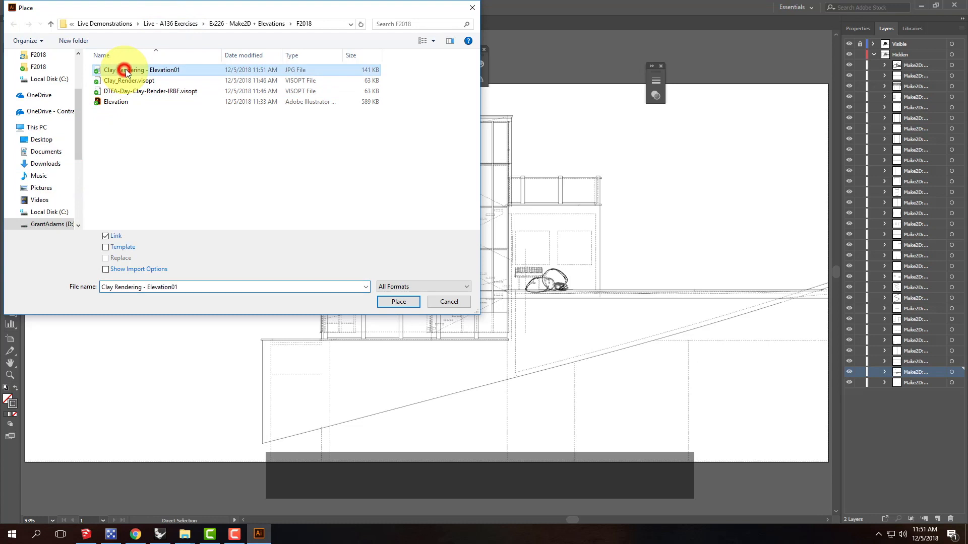
left_click(400, 300)
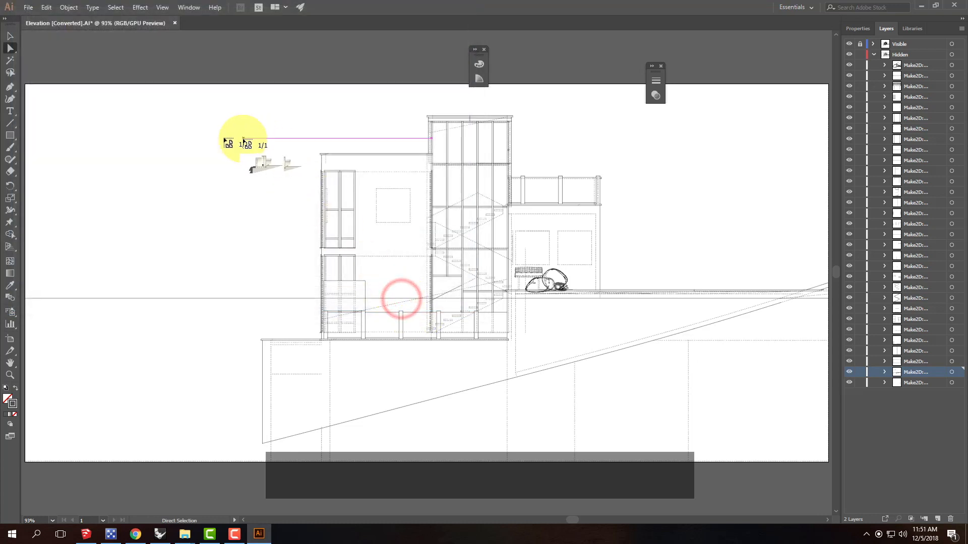
left_click(78, 56)
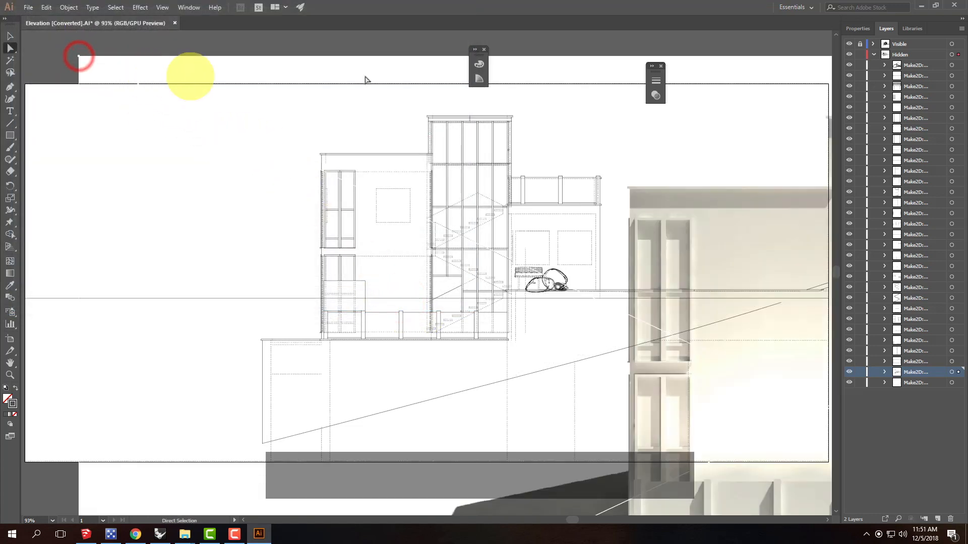
key("ctrl+minus")
key("ctrl+minus")
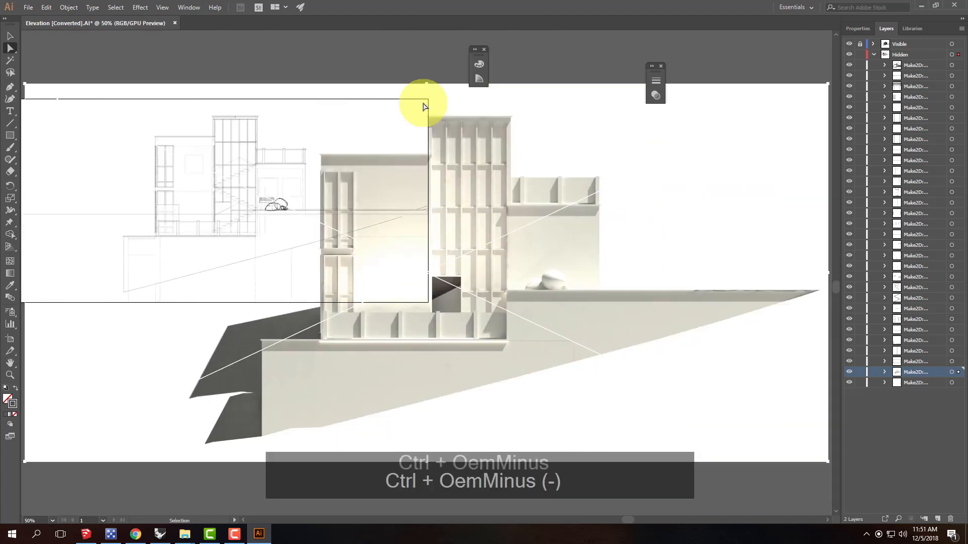
- Align the clay rendering's upper-left corner with the artboard's corner and scale the image down proportionally to fit the artboard
key("ctrl+minus")
left_click_drag(613, 187, 595, 198)
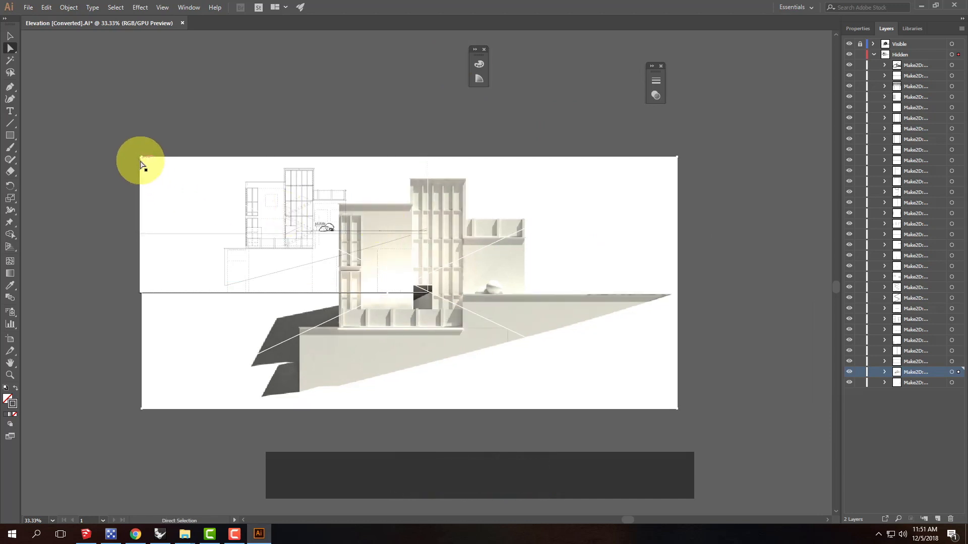
left_click_drag(194, 349, 191, 350)
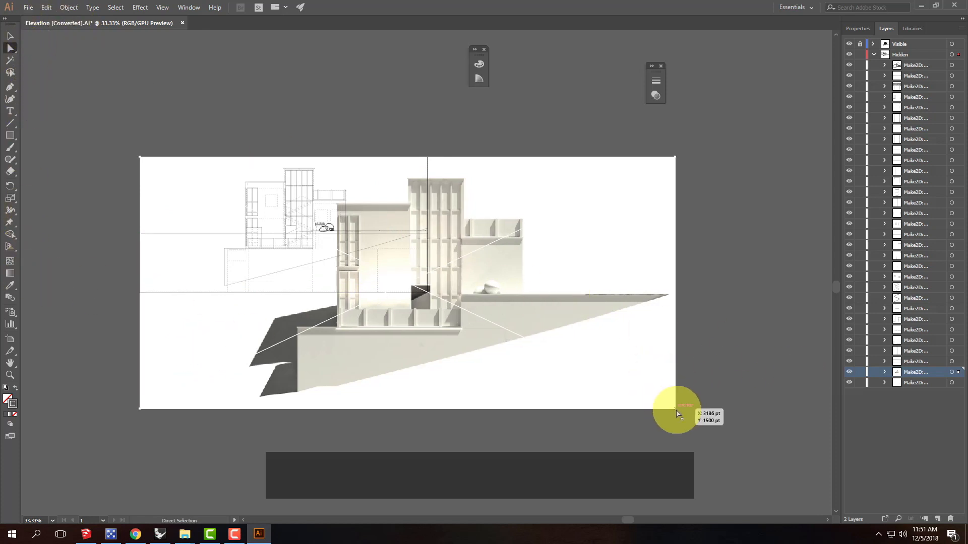
left_click(10, 36)
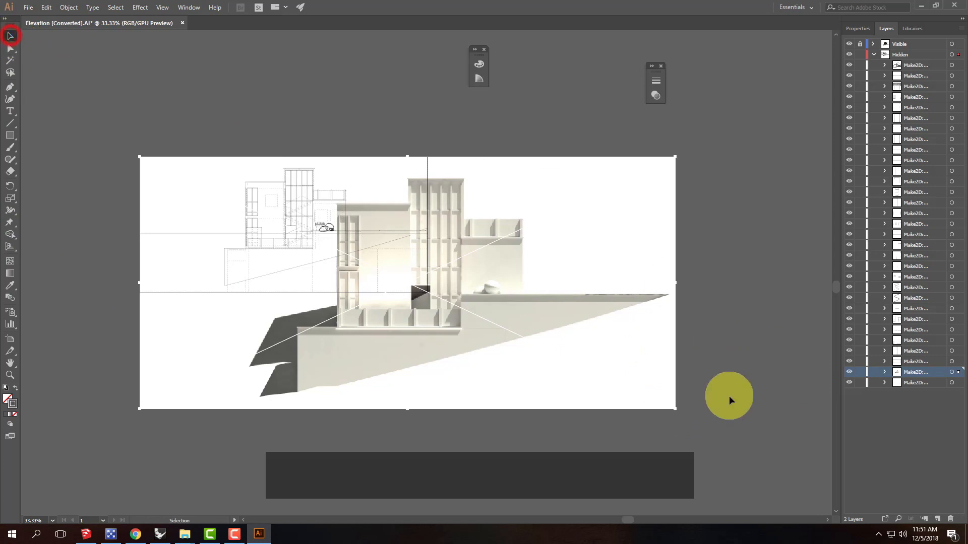
left_click_drag(676, 408, 455, 292)
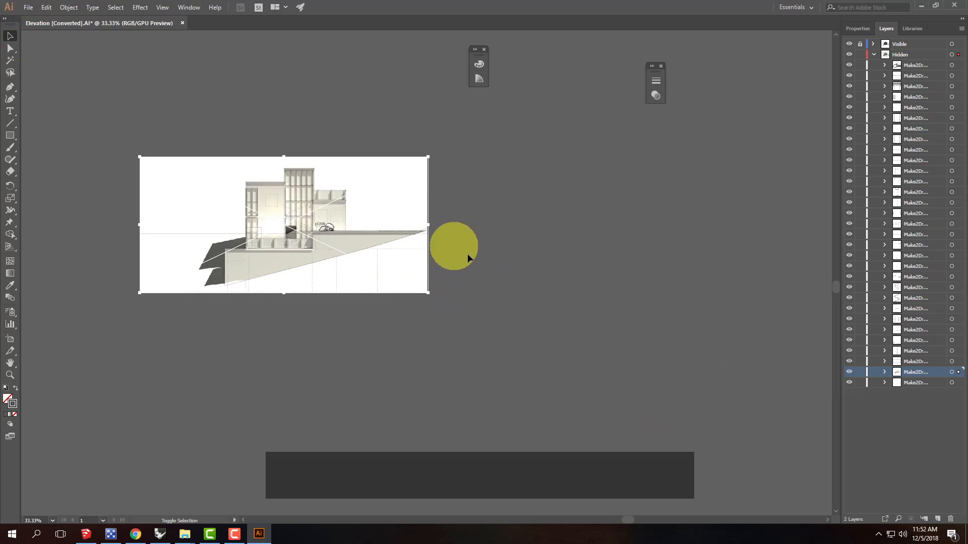
left_click(69, 123)
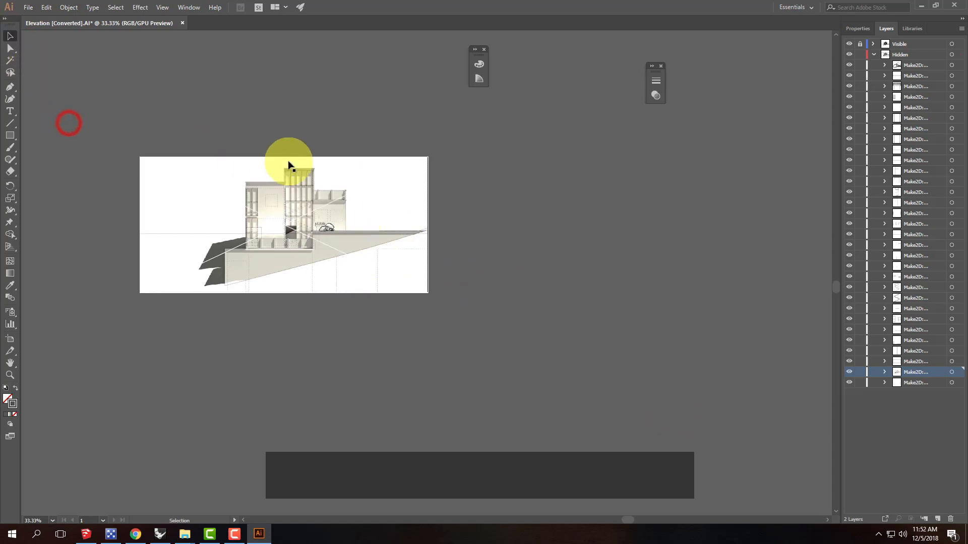
key("ctrl+0")
key("ctrl+0")
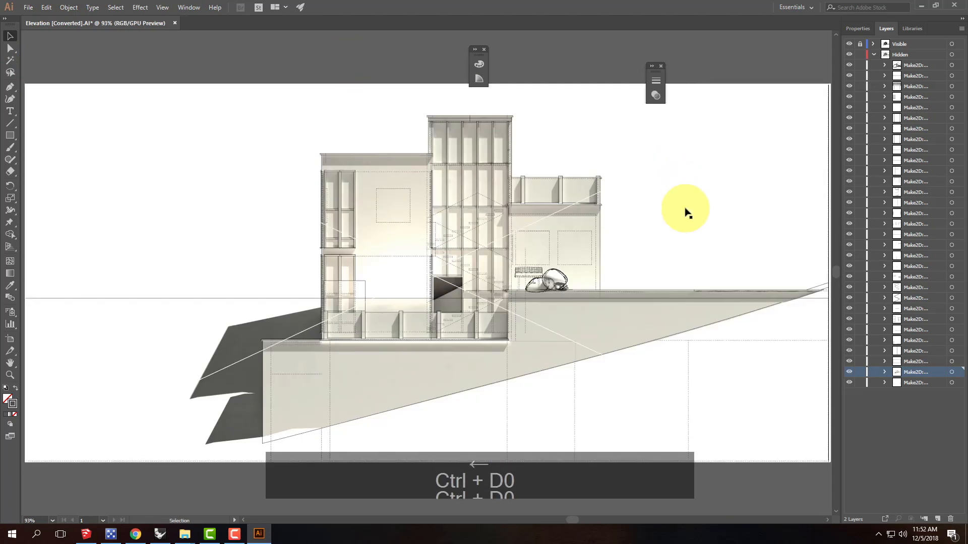
- Nudge the clay rendering left by one keyboard increment to line it up with the elevation linework
left_click(611, 156)
key("Left")
left_click(388, 38)
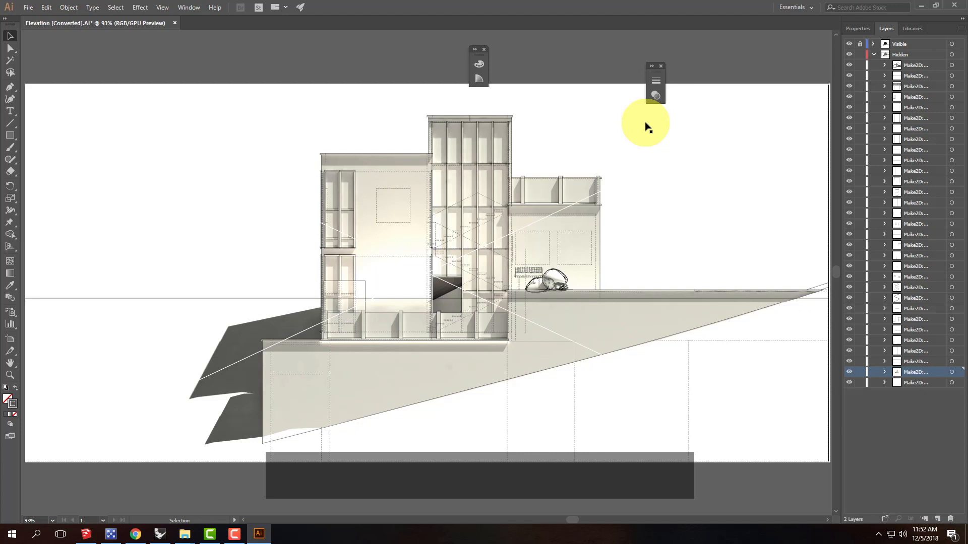
left_click(556, 68)
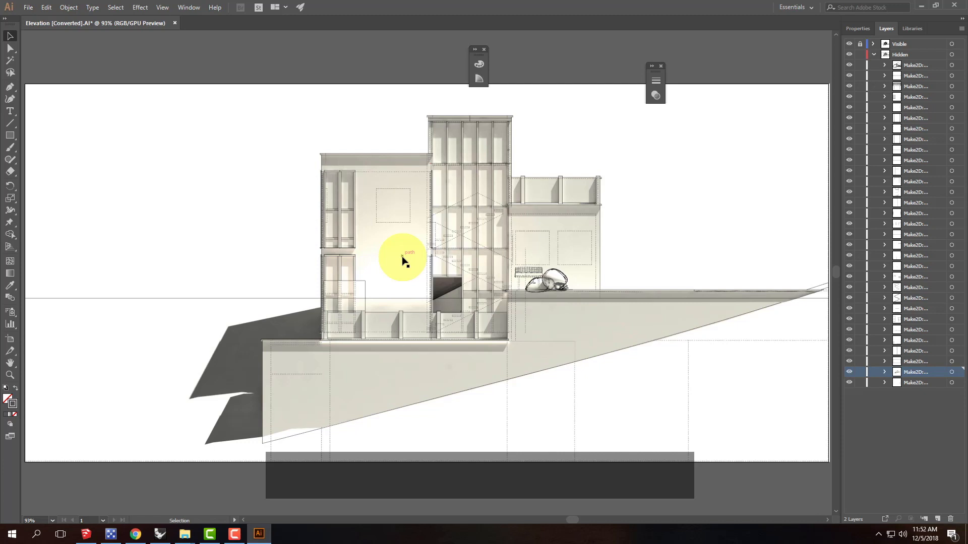
left_click(236, 536)
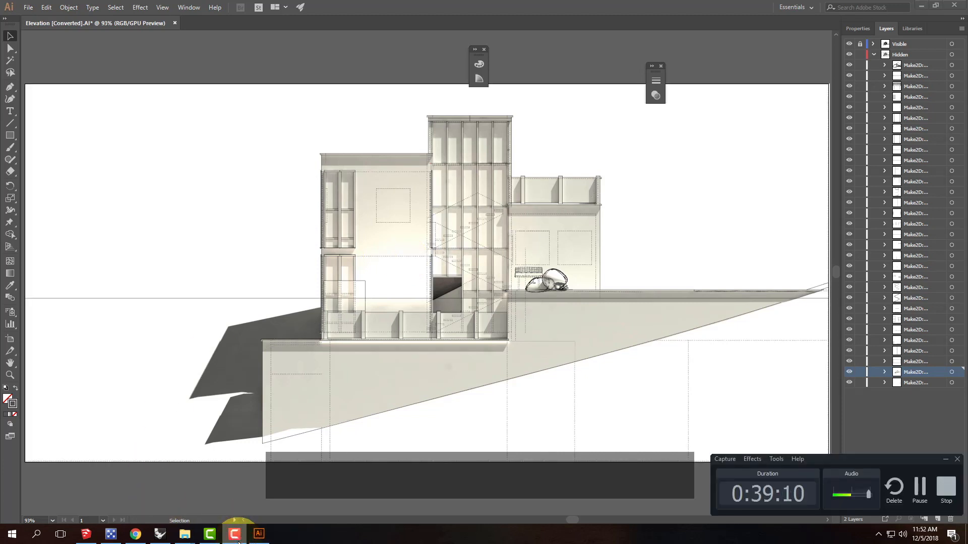
- Deselect the image, unlock the Visible layer, and collapse and lock the Hidden layer
left_click(302, 51)
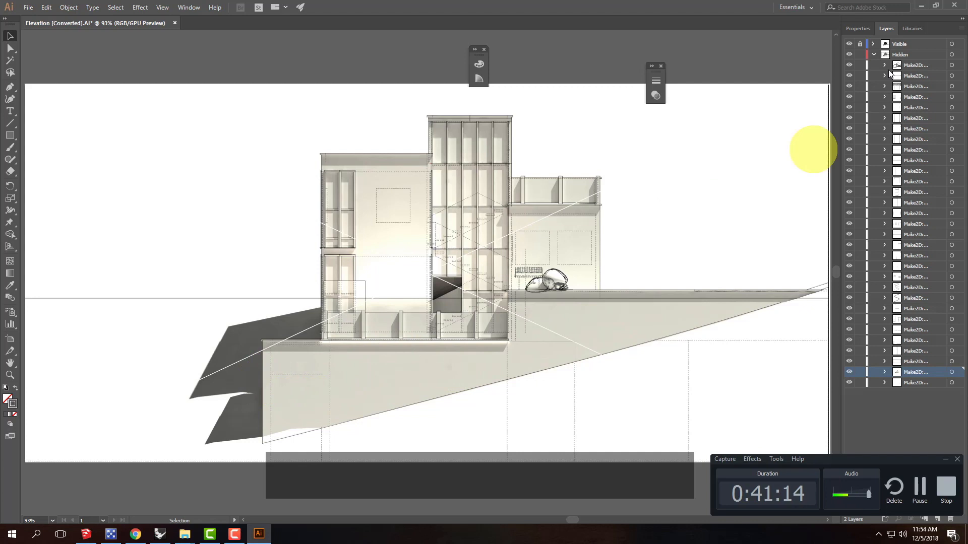
left_click(860, 44)
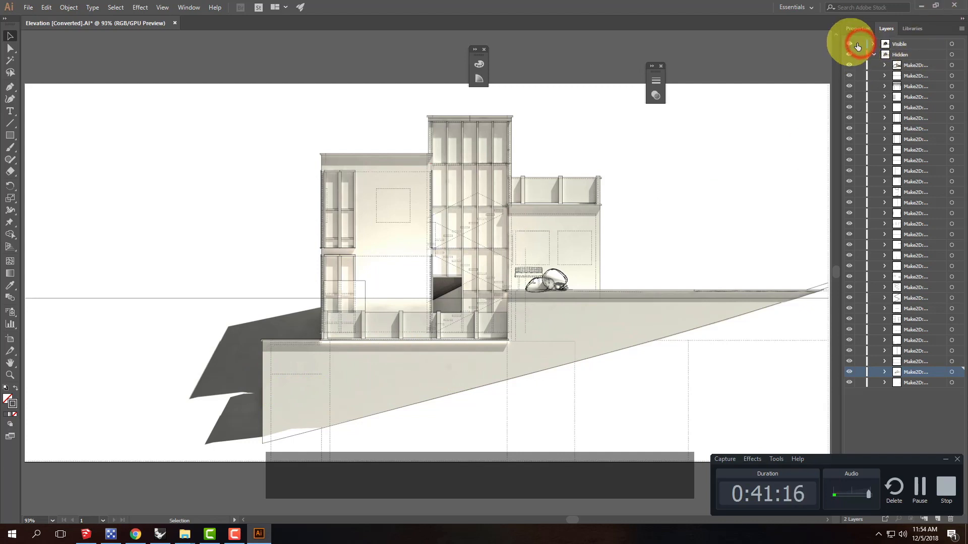
left_click(873, 55)
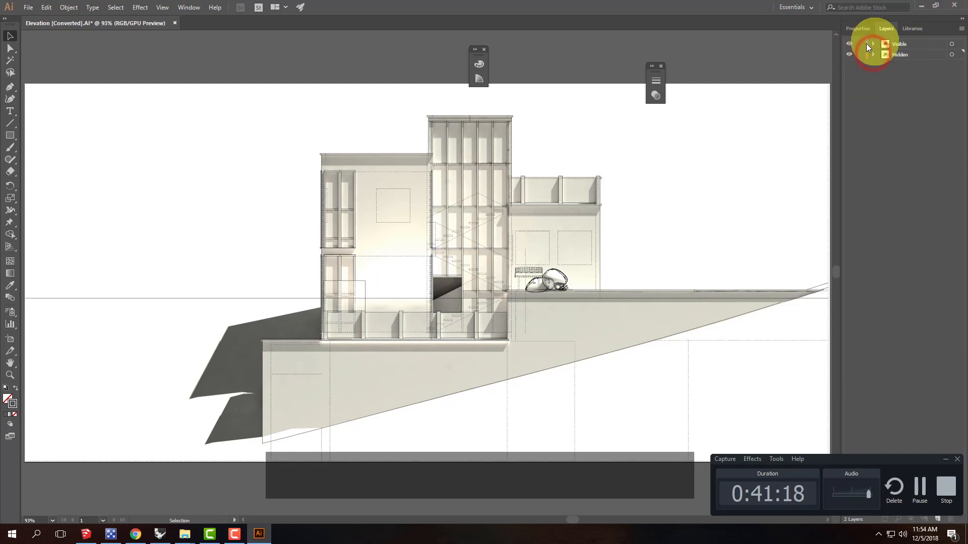
left_click(860, 55)
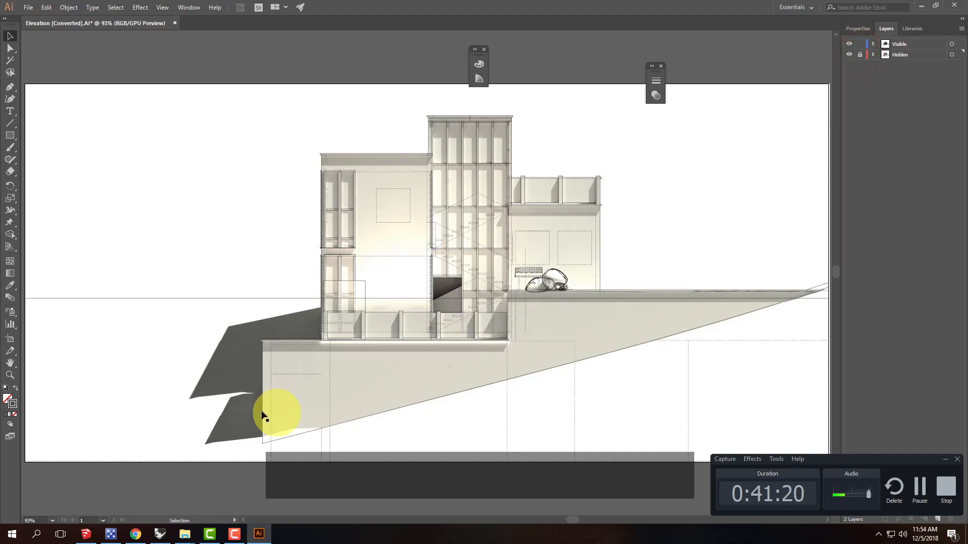
- Set the stroke weight of the vertical line at the base wall's left edge to 1 pt
left_click(262, 370)
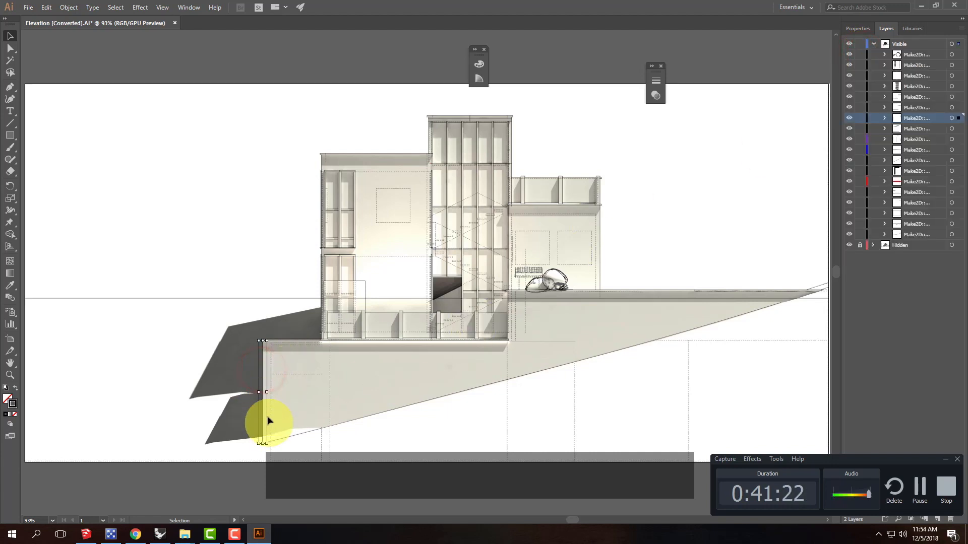
left_click(857, 28)
left_click(888, 151)
left_click(889, 150)
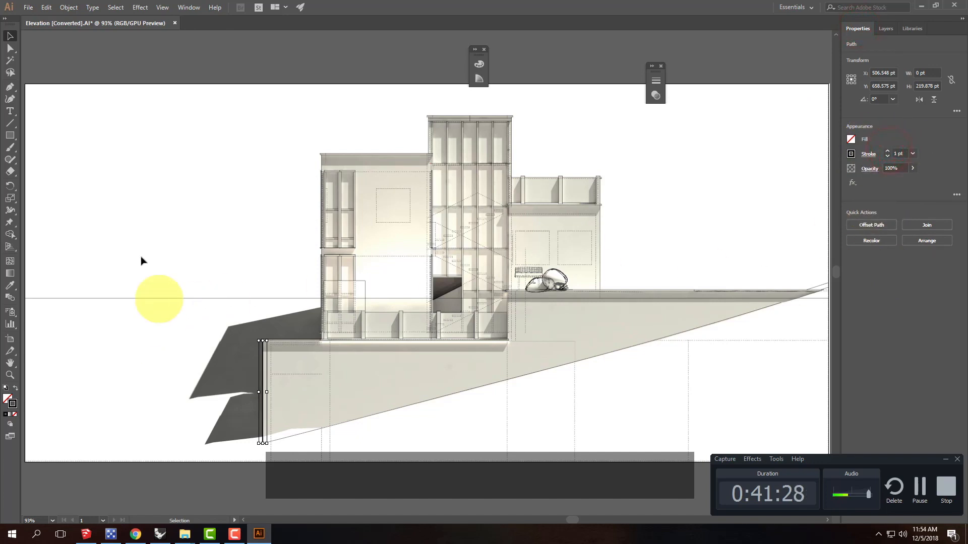
left_click(86, 68)
- Sample the stroke appearance of the lines at the base wall's upper-left corner with the Eyedropper
key("a")
key("ctrl+equal")
key("ctrl+equal")
key("ctrl+equal")
key("ctrl+equal")
left_click_drag(126, 298, 432, 103)
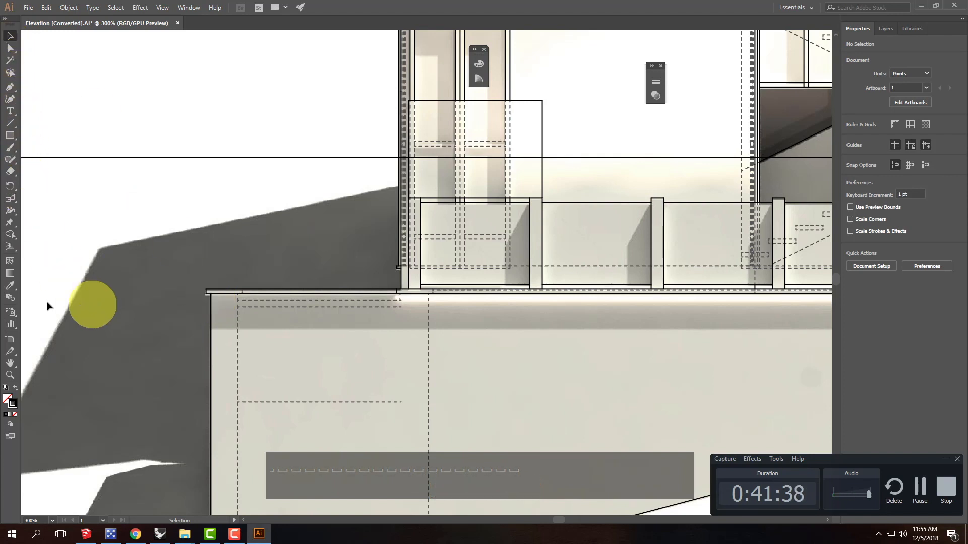
left_click(11, 286)
left_click(212, 298)
left_click(223, 288)
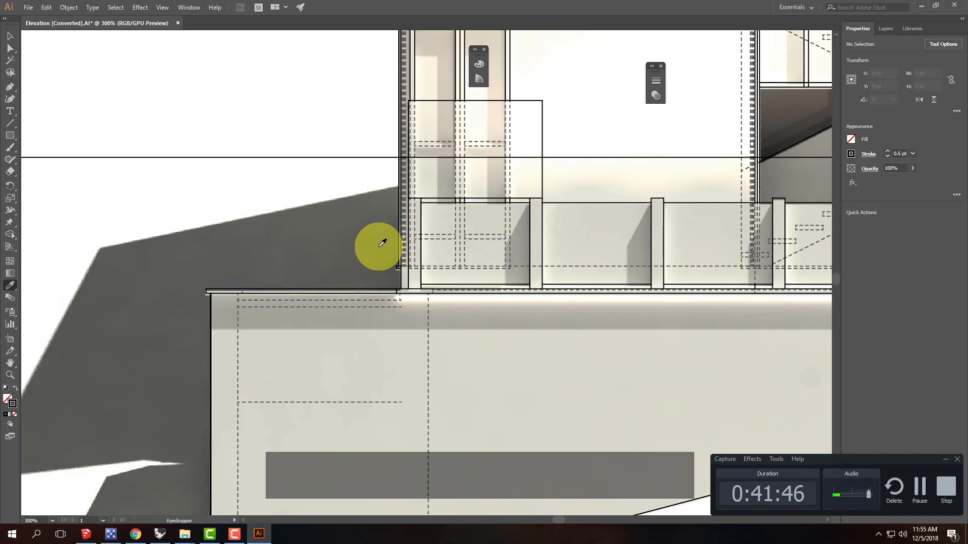
key("Escape")
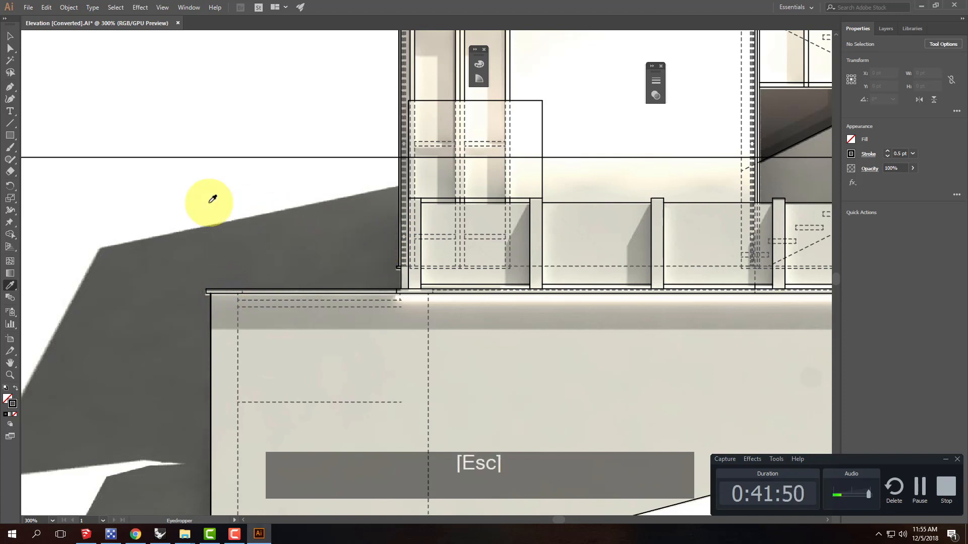
key("ctrl+0")
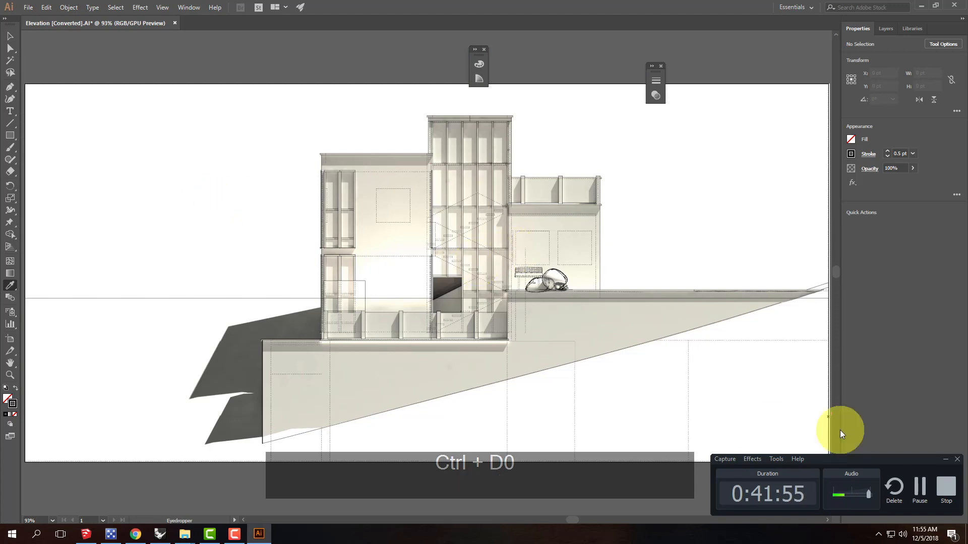
- Switch to Chrome and review the V-Ray 8.29 and Assembly 10.8 tutorials, through the background texture and contour line steps
left_click(946, 460)
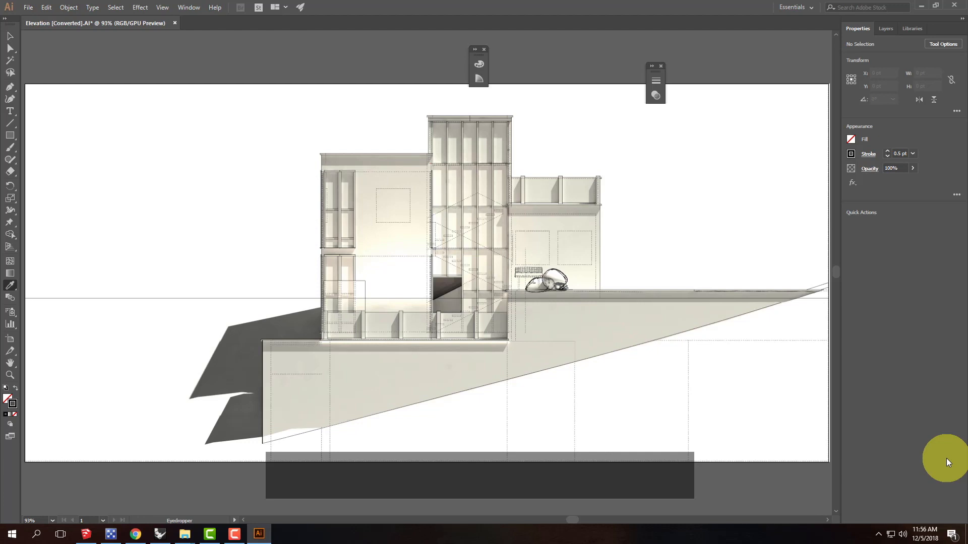
left_click(135, 534)
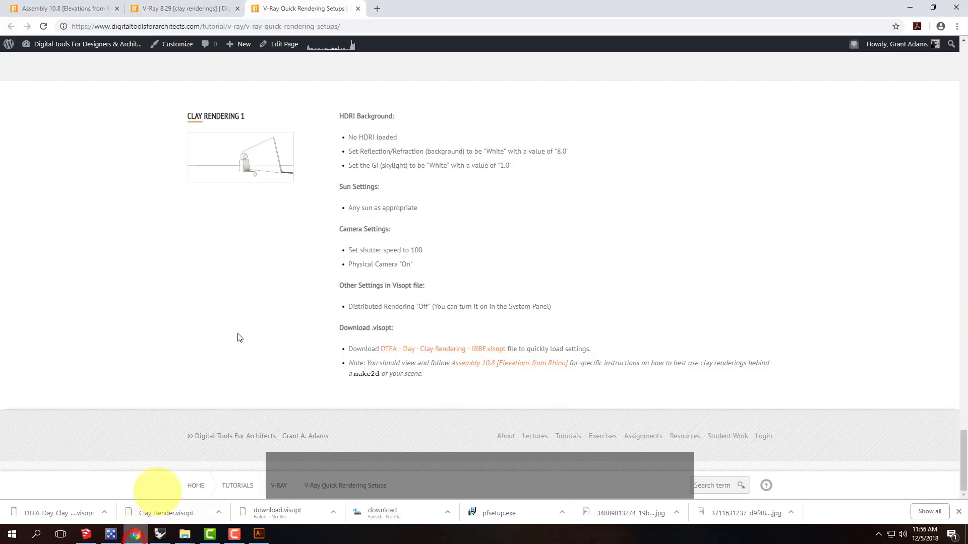
left_click(175, 7)
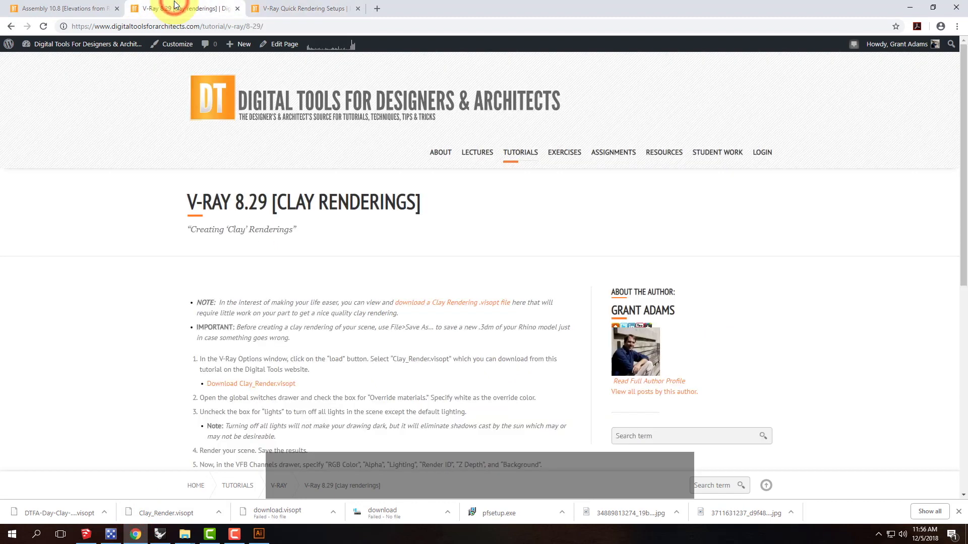
left_click(74, 9)
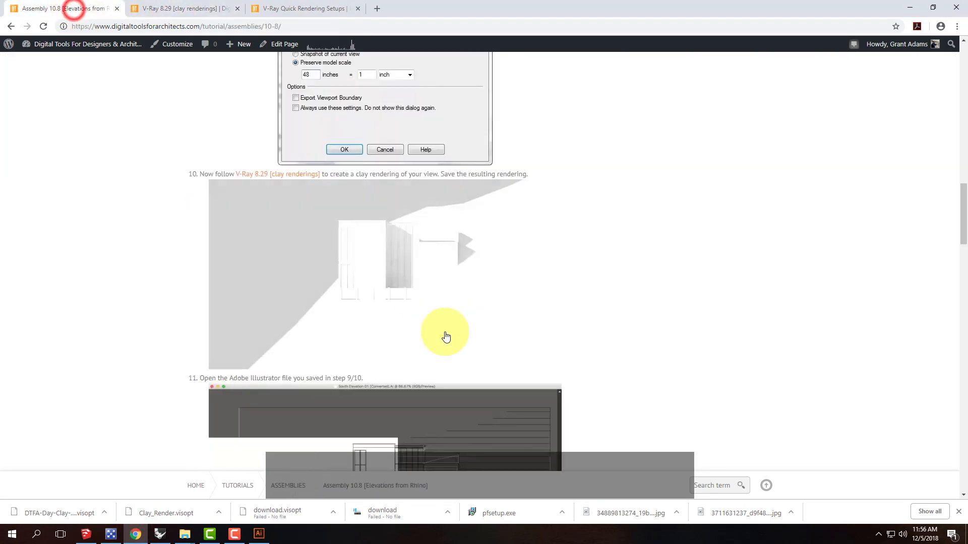
scroll(446, 337, "down", 9)
scroll(698, 321, "down", 9)
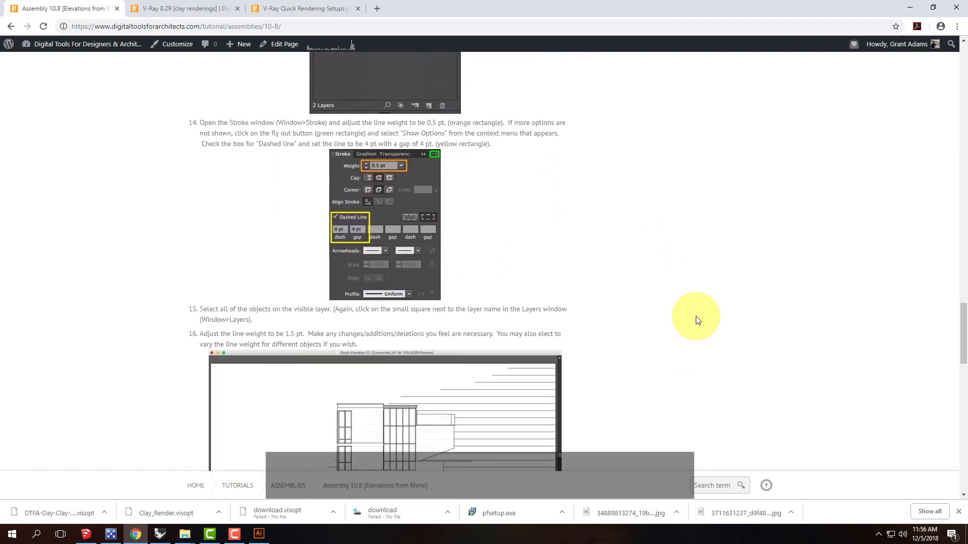
scroll(698, 321, "down", 8)
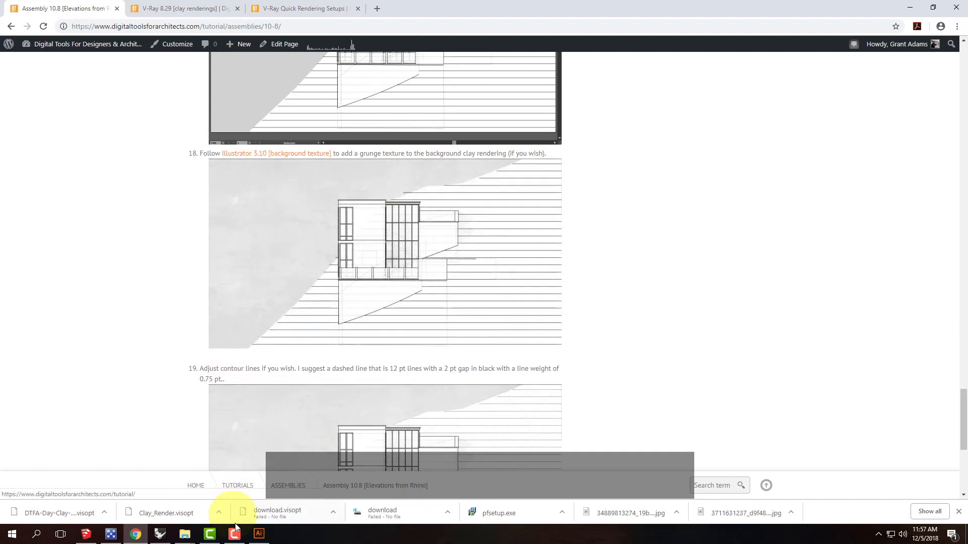
- Switch back to Illustrator and delete the long horizontal line running across the full width of the elevation
mouse_move(263, 540)
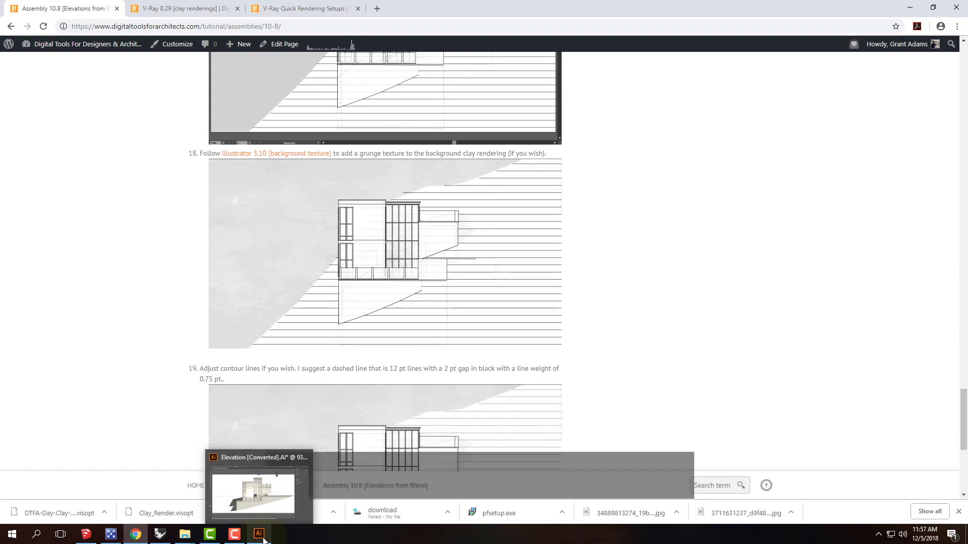
left_click(260, 535)
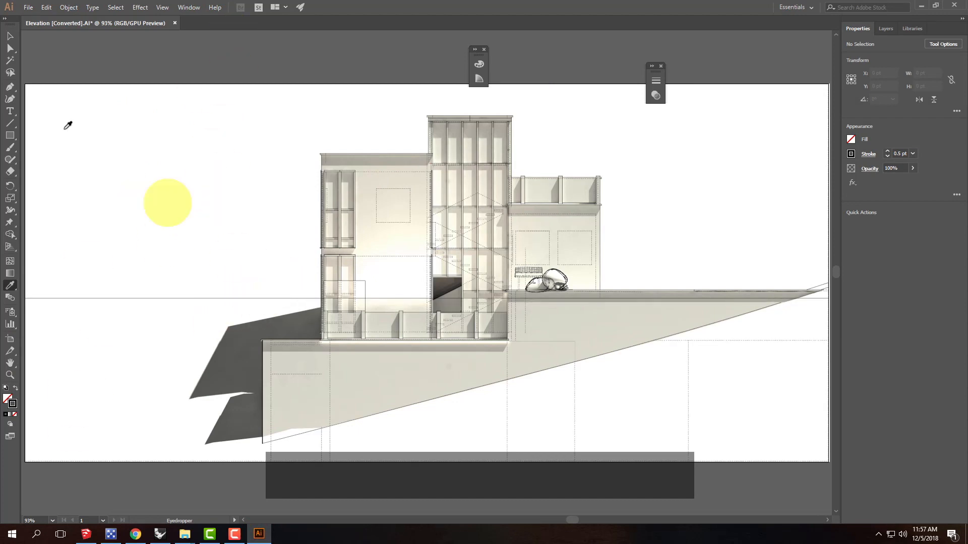
left_click(10, 36)
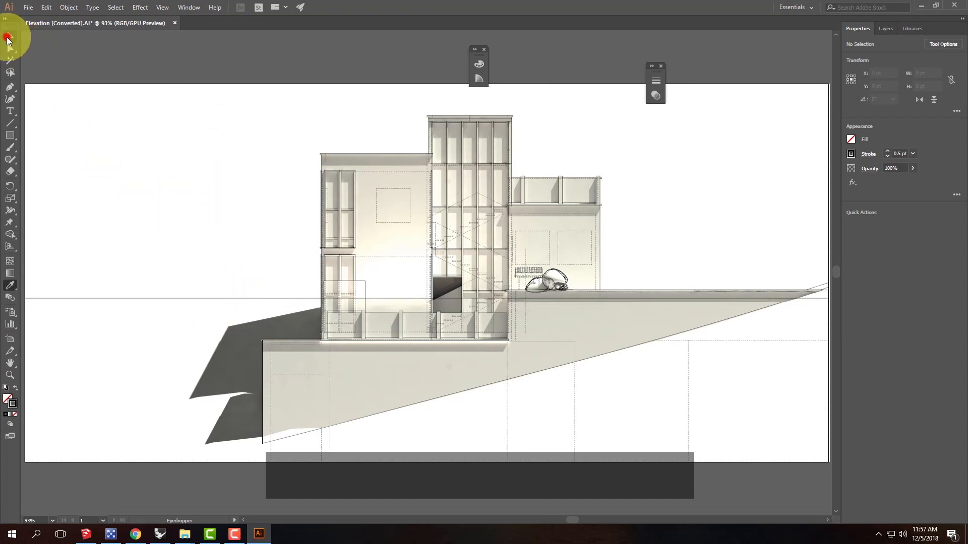
left_click(163, 299)
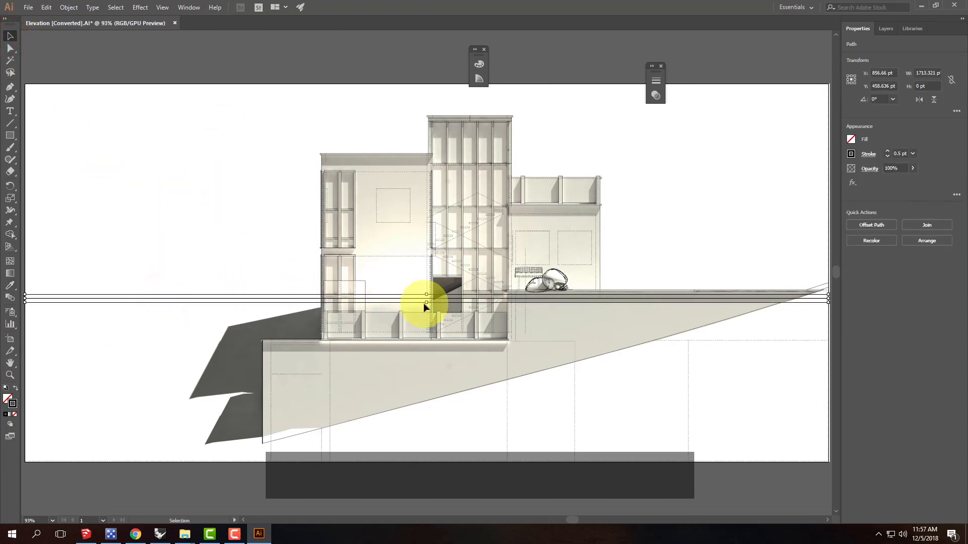
key("Delete")
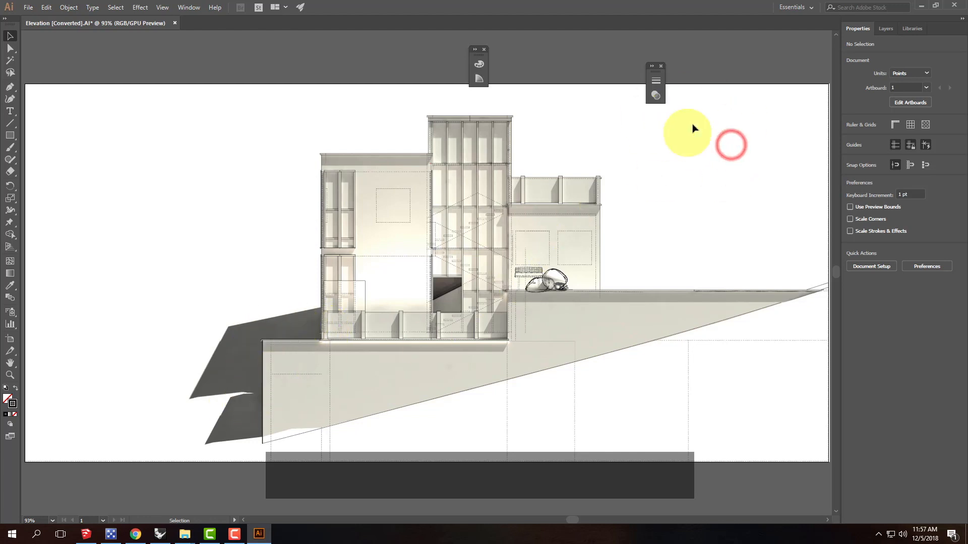
- Collapse the Visible layer, unlock the Hidden layer and select the clay rendering to locate it among the sublayers
left_click(891, 32)
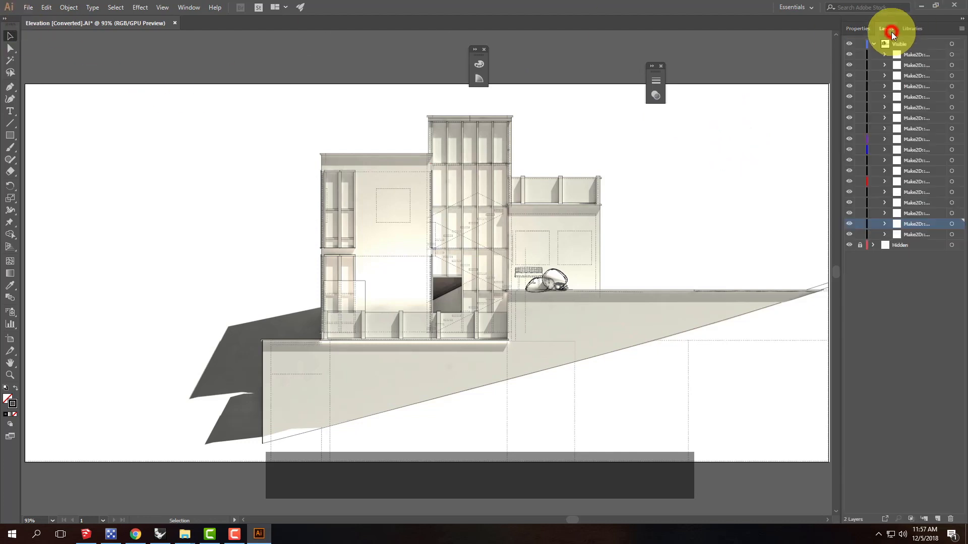
left_click(872, 45)
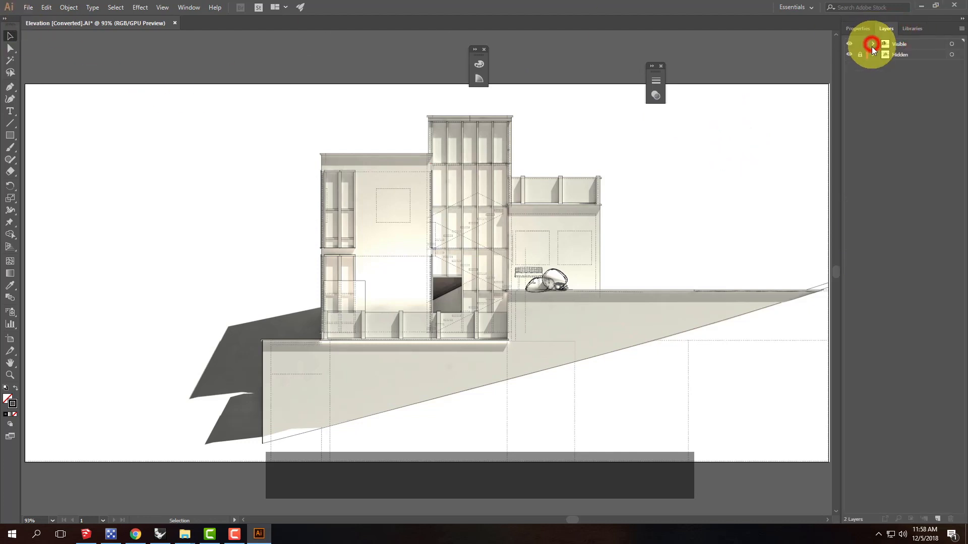
left_click(741, 144)
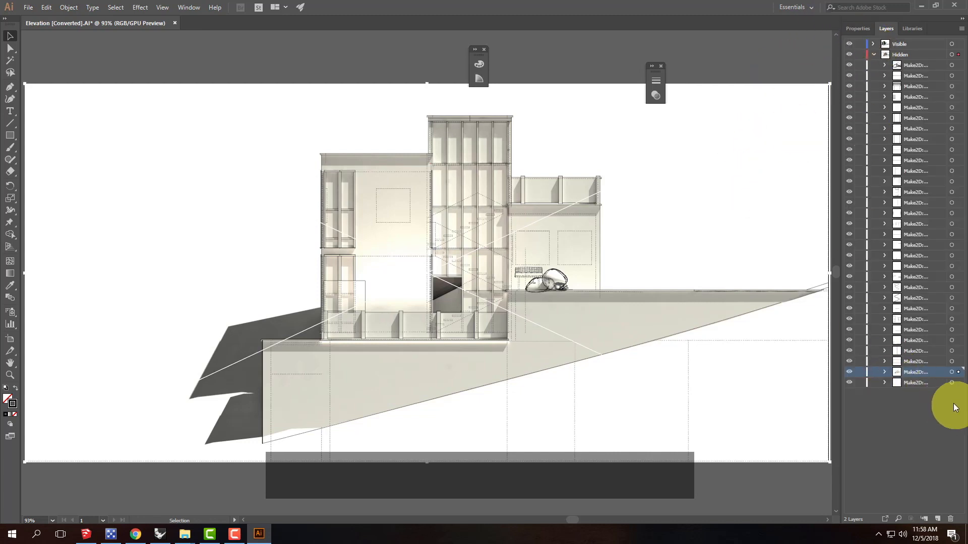
- Create a new top-level layer below the Hidden layer and move the clay rendering onto it
left_click(936, 520)
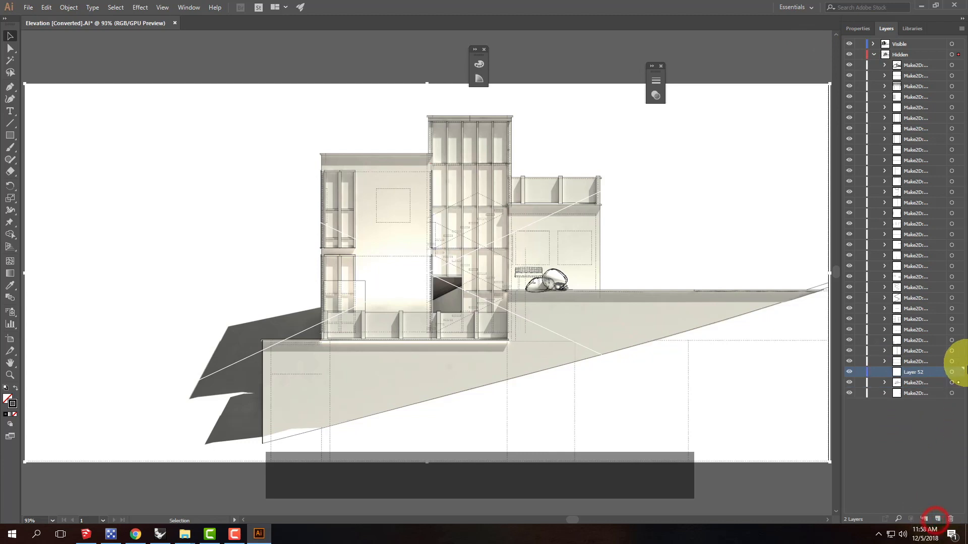
left_click_drag(912, 375, 871, 417)
left_click(957, 373)
left_click(957, 373)
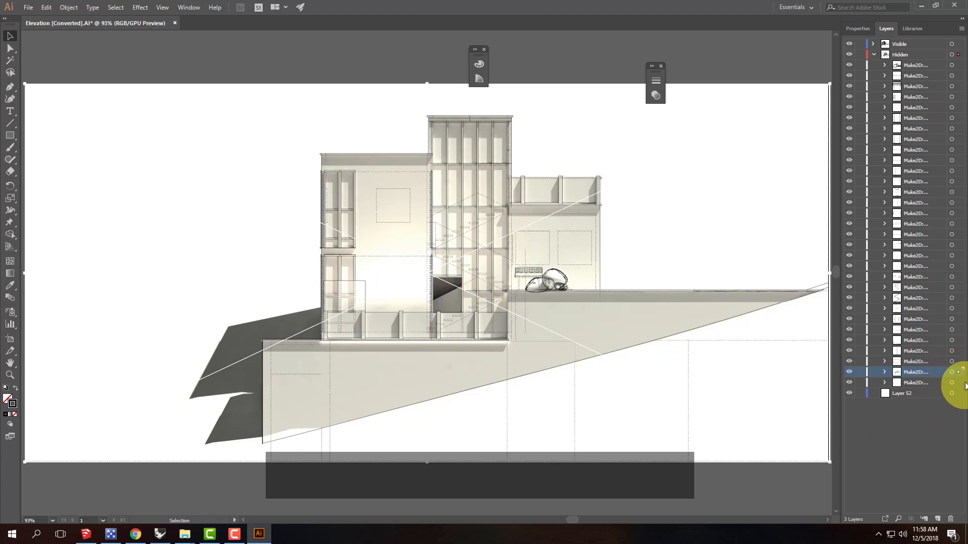
left_click_drag(957, 373, 957, 393)
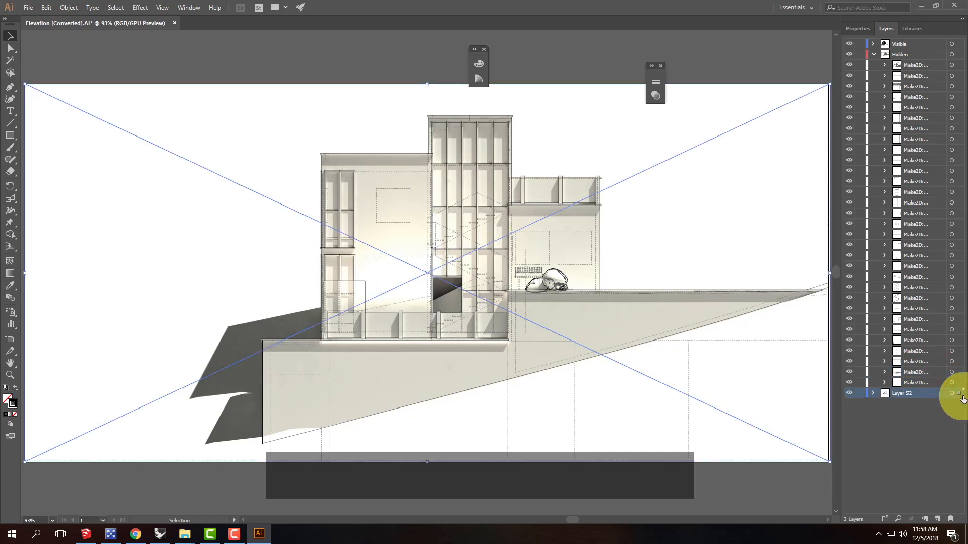
left_click(874, 54)
left_click(902, 66)
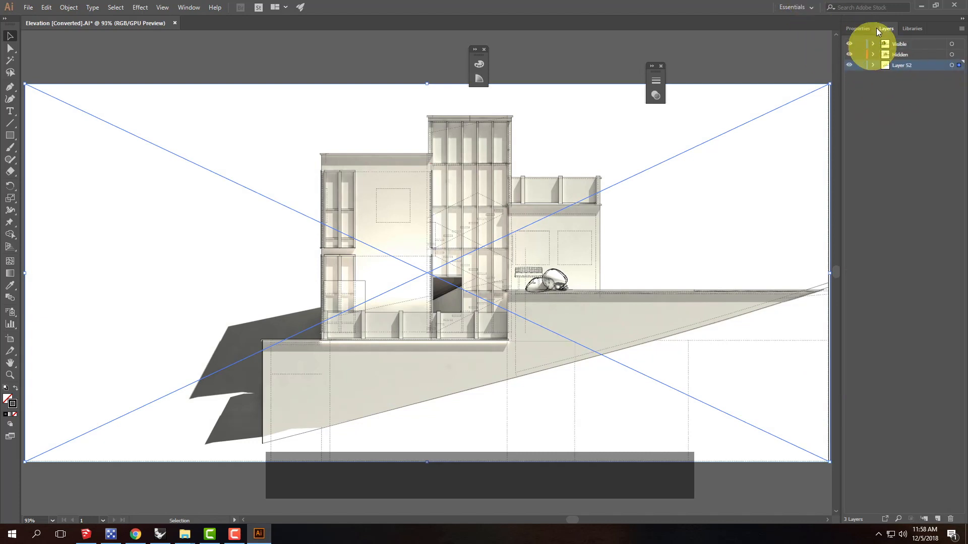
- Lower the opacity of the linked clay rendering to 54%
left_click(858, 28)
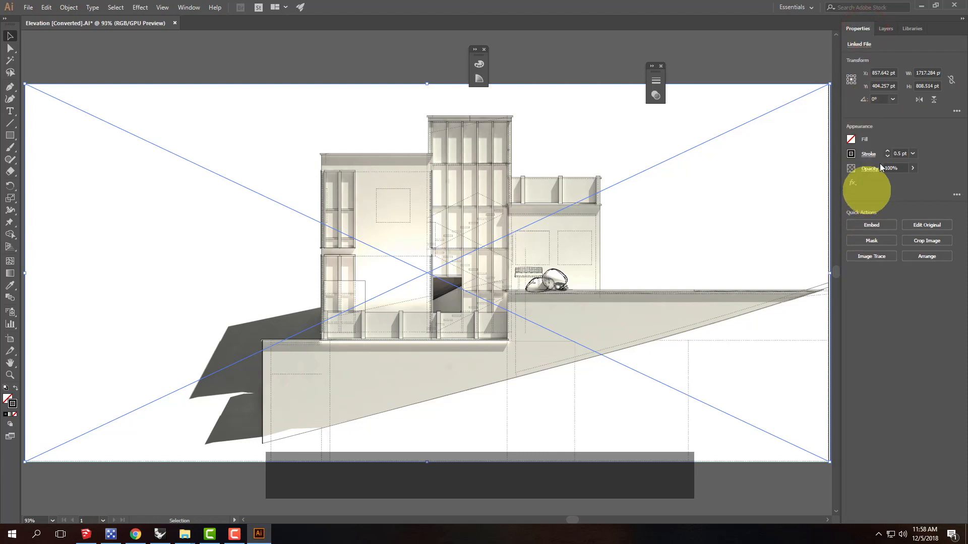
left_click(912, 168)
left_click_drag(896, 181, 894, 181)
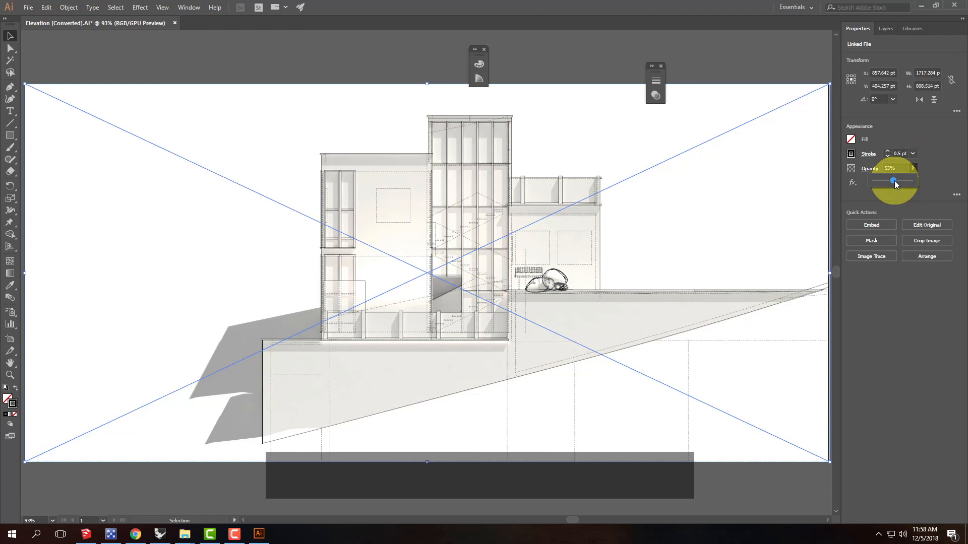
left_click_drag(884, 179, 893, 179)
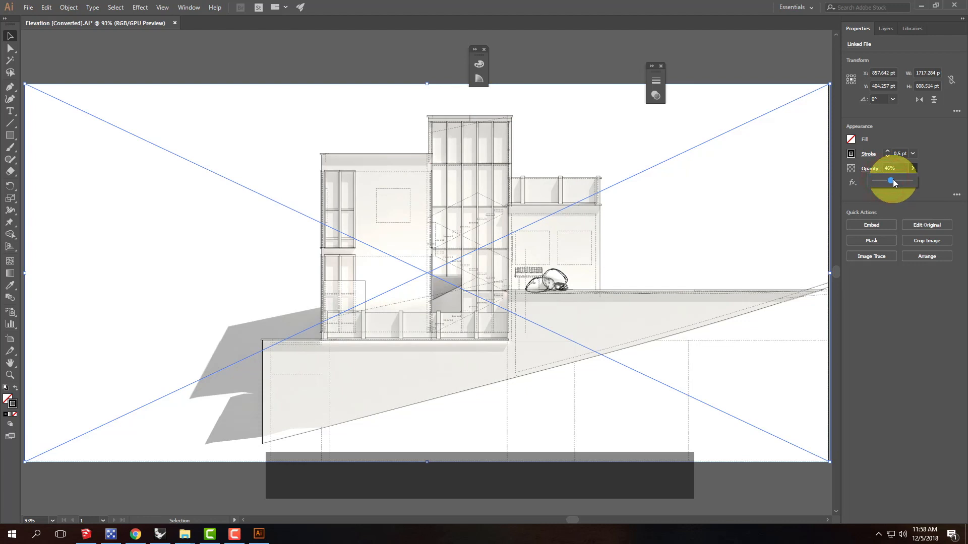
mouse_move(892, 180)
left_mouse_down()
mouse_move(914, 181)
mouse_move(893, 184)
left_mouse_up()
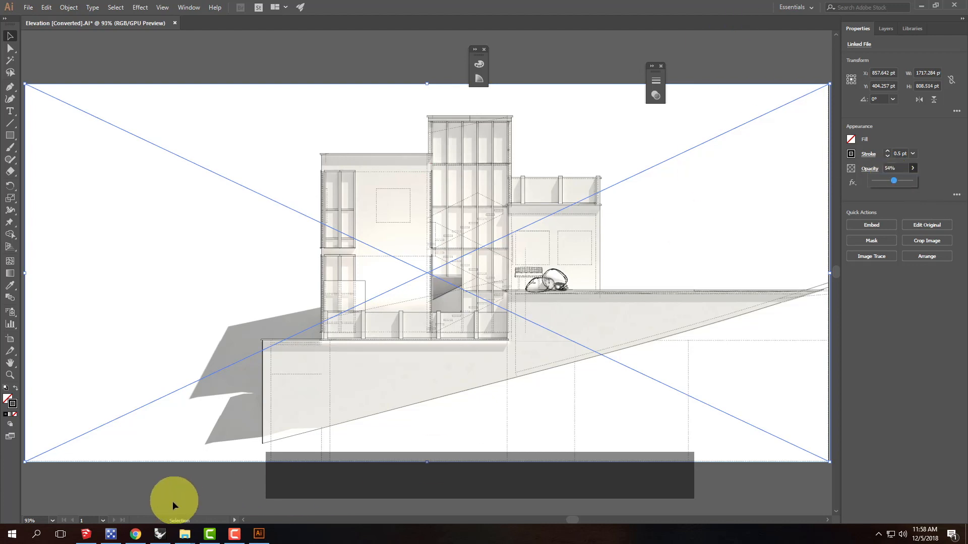
- Switch to Chrome, review the Assembly 10.8 tutorial's steps from the contour line adjustment back to the beginning, and return to Illustrator
left_click(136, 534)
scroll(583, 155, "down", 6)
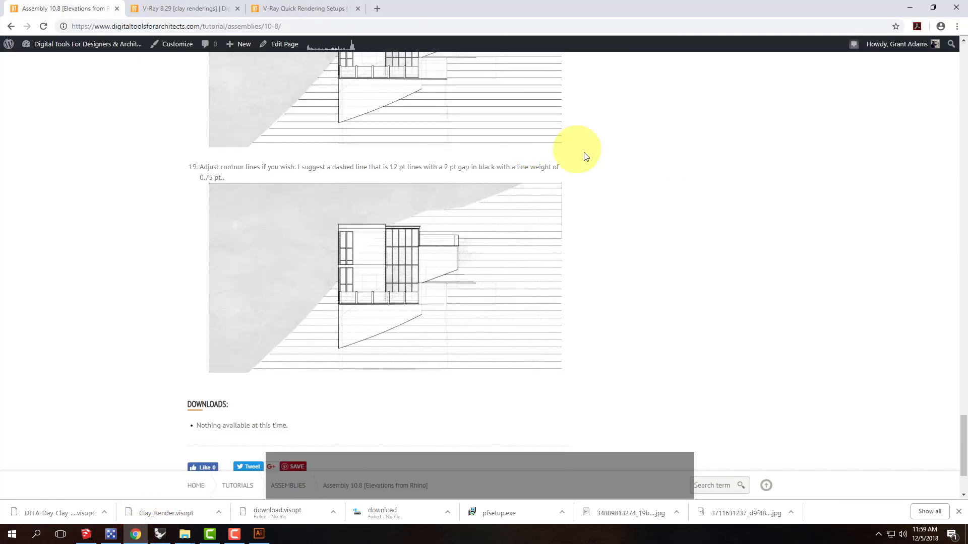
scroll(586, 159, "up", 1)
scroll(586, 159, "up", 15)
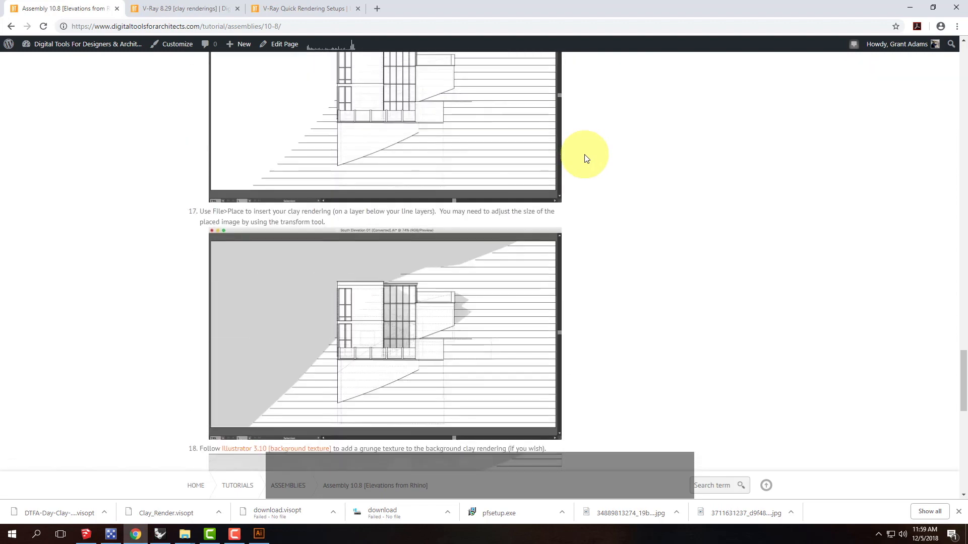
scroll(586, 159, "up", 8)
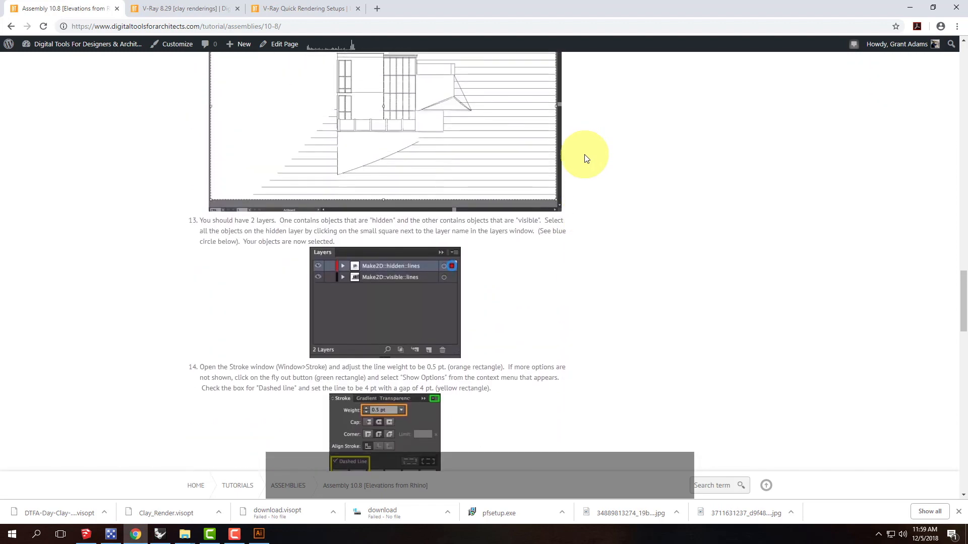
scroll(586, 159, "down", 1)
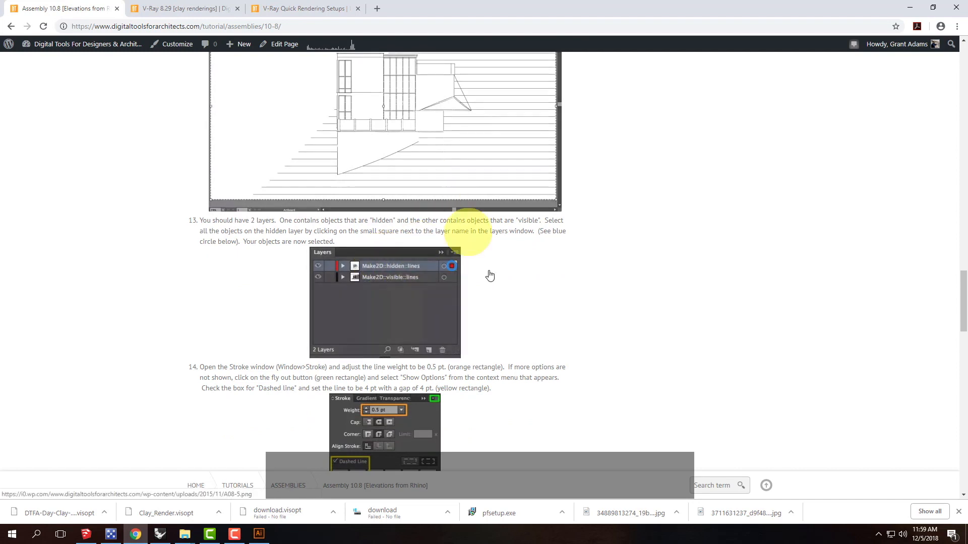
scroll(666, 262, "up", 2)
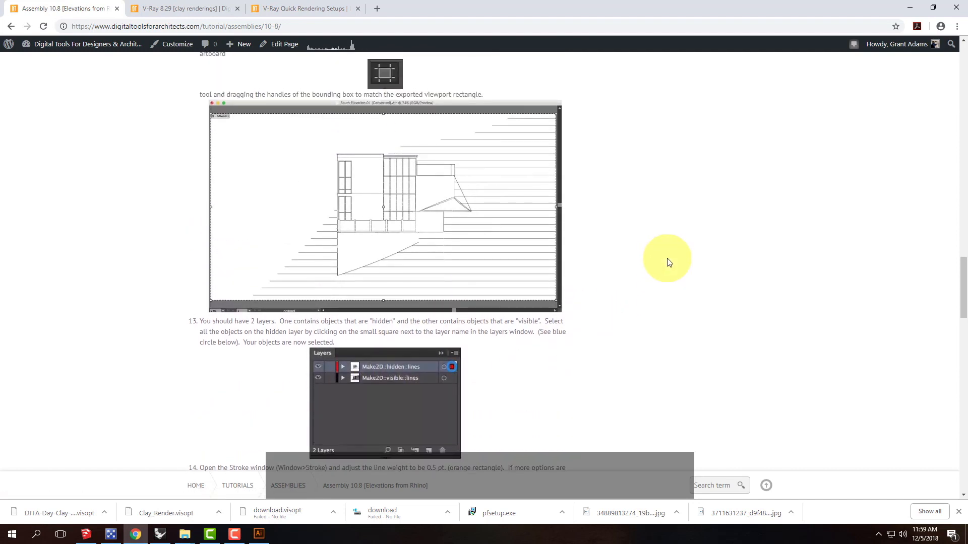
scroll(668, 261, "up", 3)
scroll(665, 262, "down", 8)
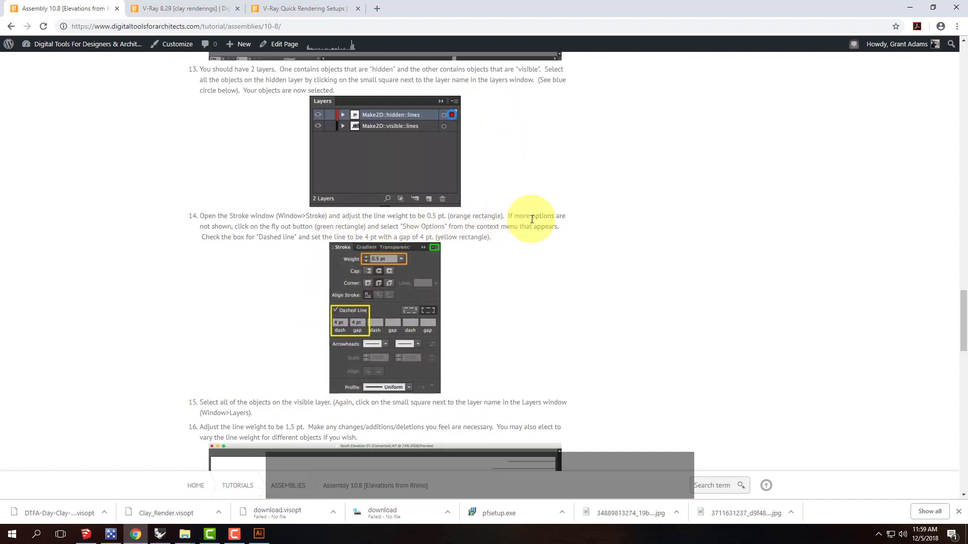
scroll(598, 194, "down", 9)
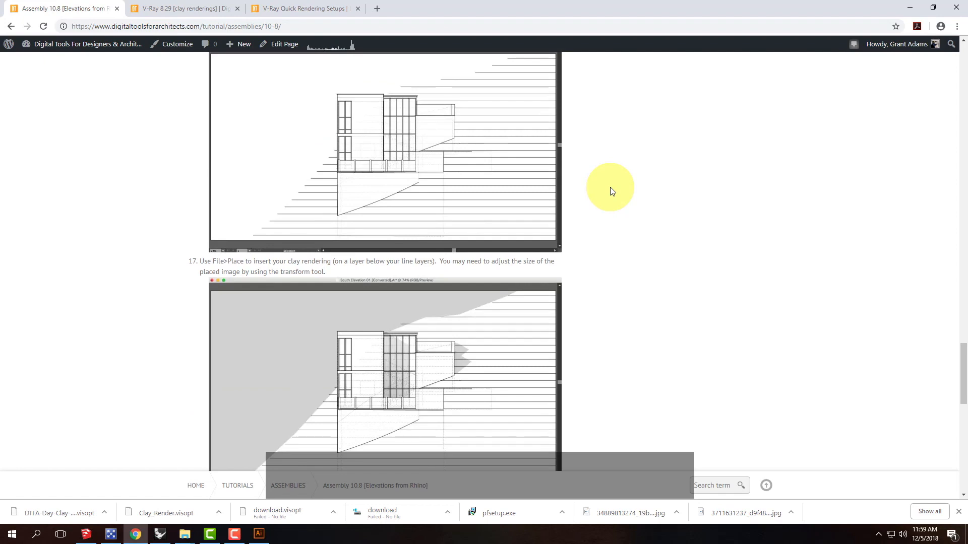
scroll(612, 191, "down", 10)
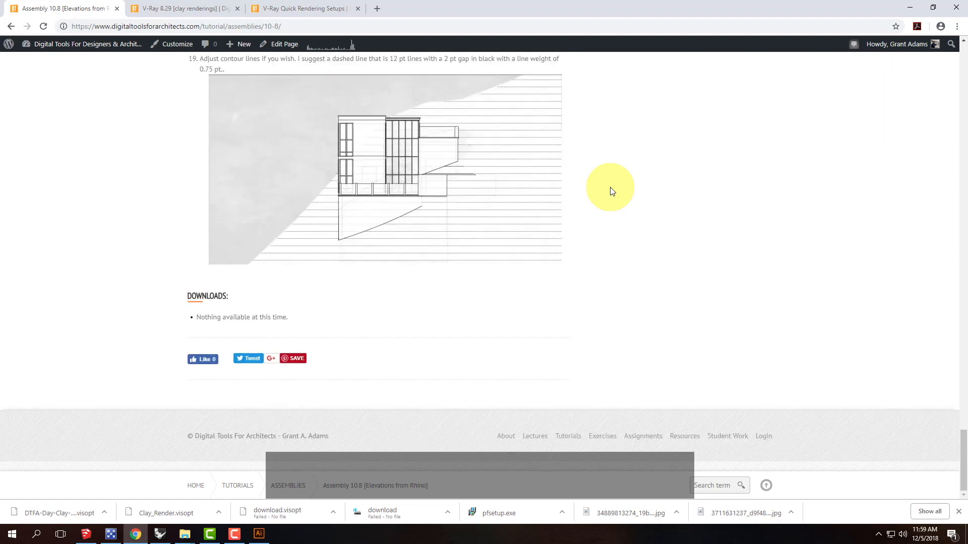
scroll(612, 191, "up", 20)
scroll(611, 191, "up", 17)
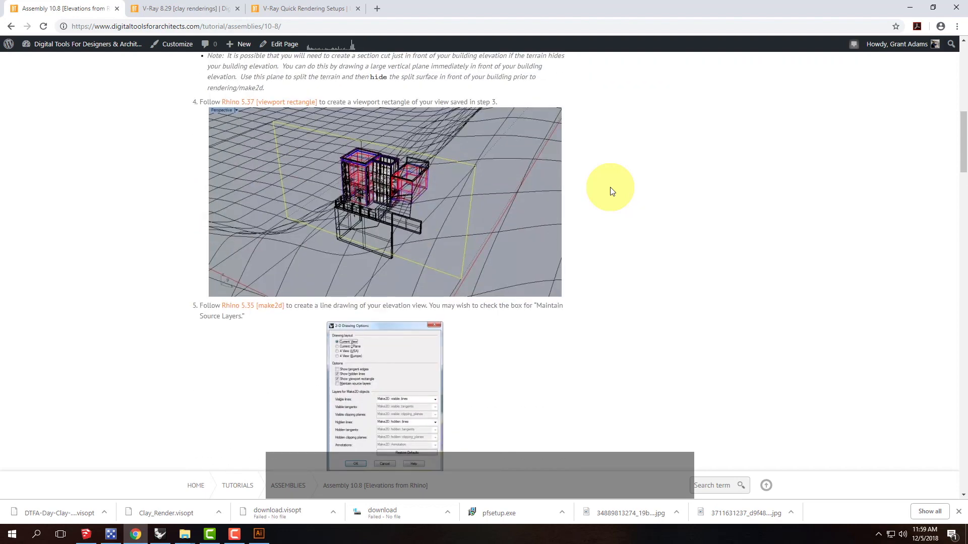
scroll(612, 191, "up", 10)
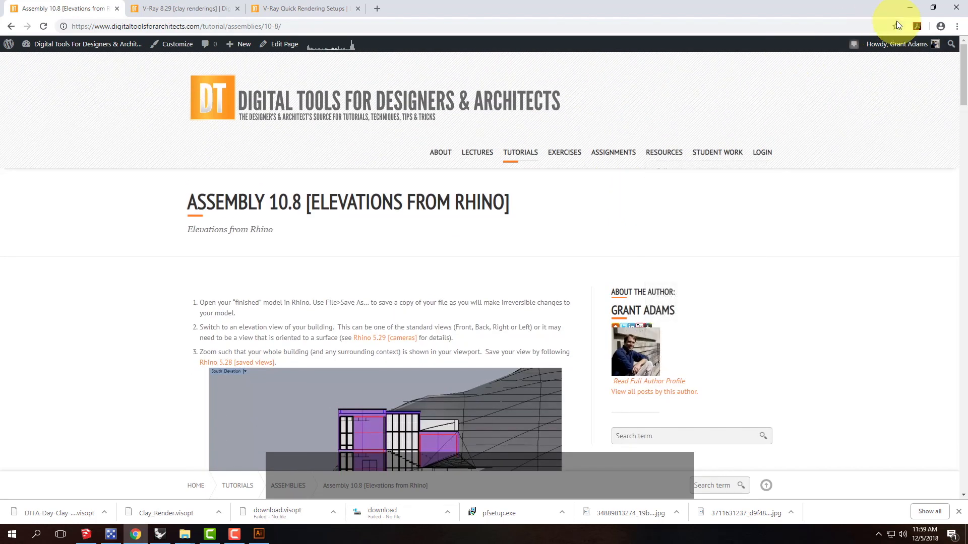
left_click(910, 7)
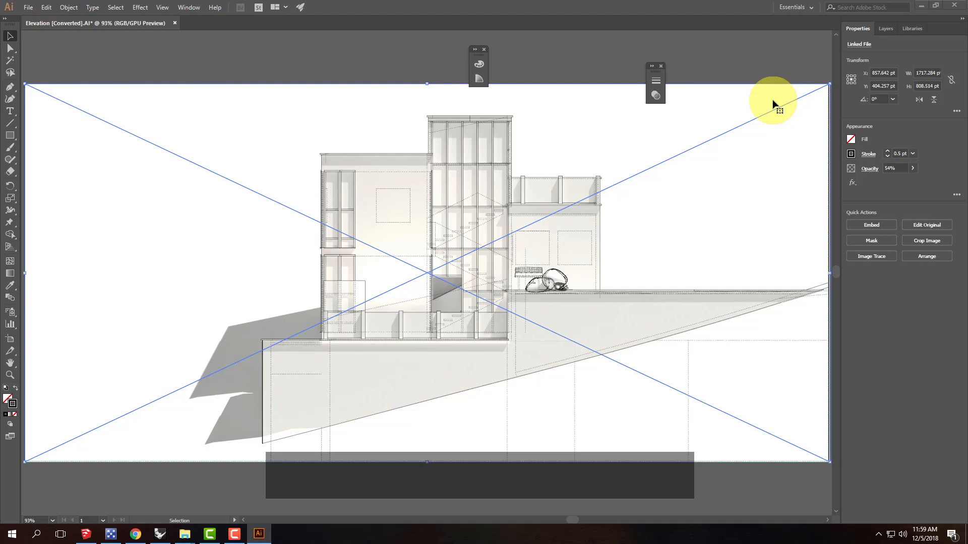
left_click(235, 533)
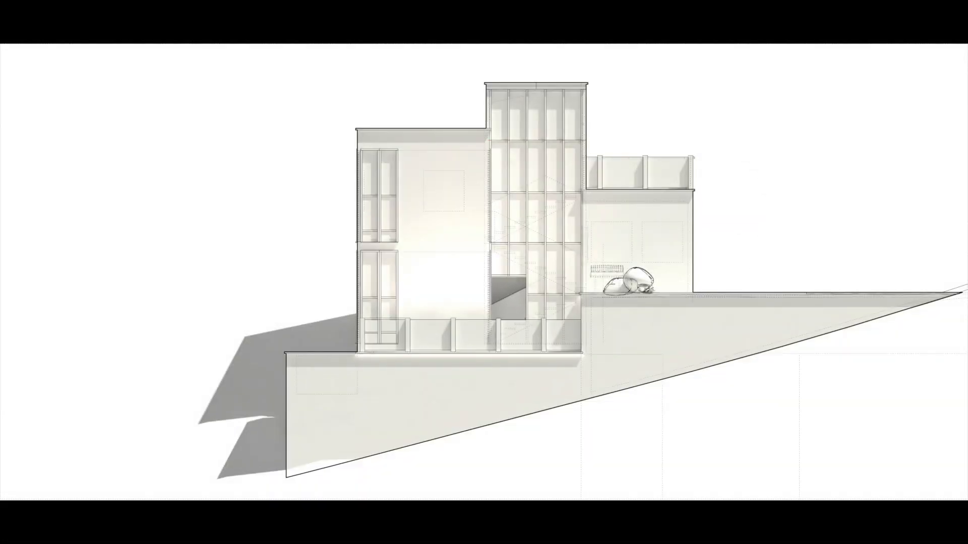